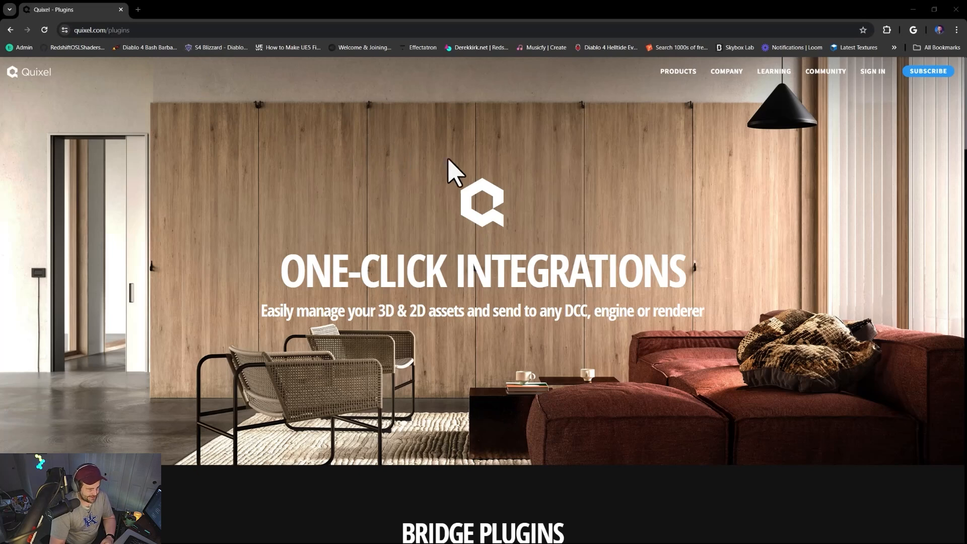
Look through the Bridge plugins page for the Cinema 4D plugin versions, including Plugin v2.2
scroll(449, 162, "down", 8)
left_click_drag(429, 112, 548, 131)
left_click(382, 324)
scroll(382, 324, "down", 4)
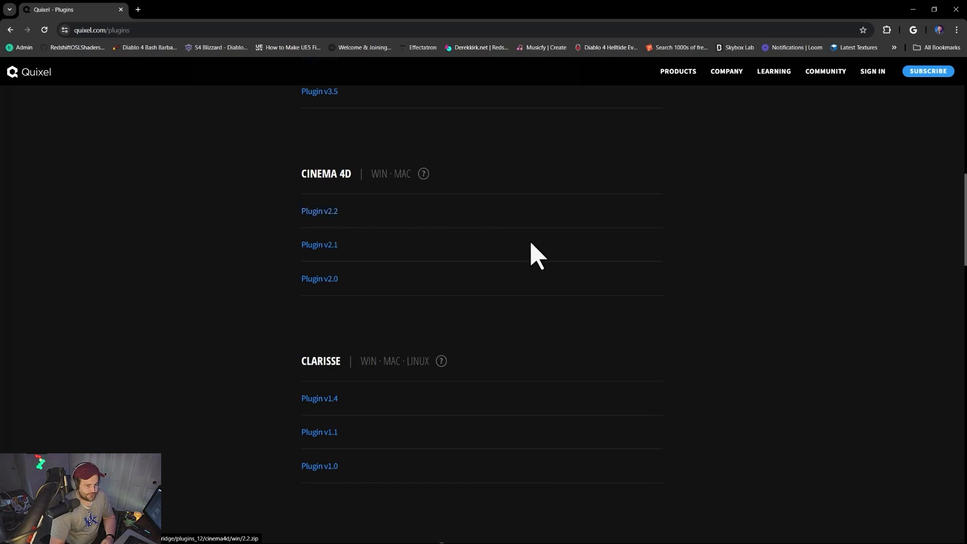
scroll(836, 292, "up", 12)
scroll(676, 359, "down", 1)
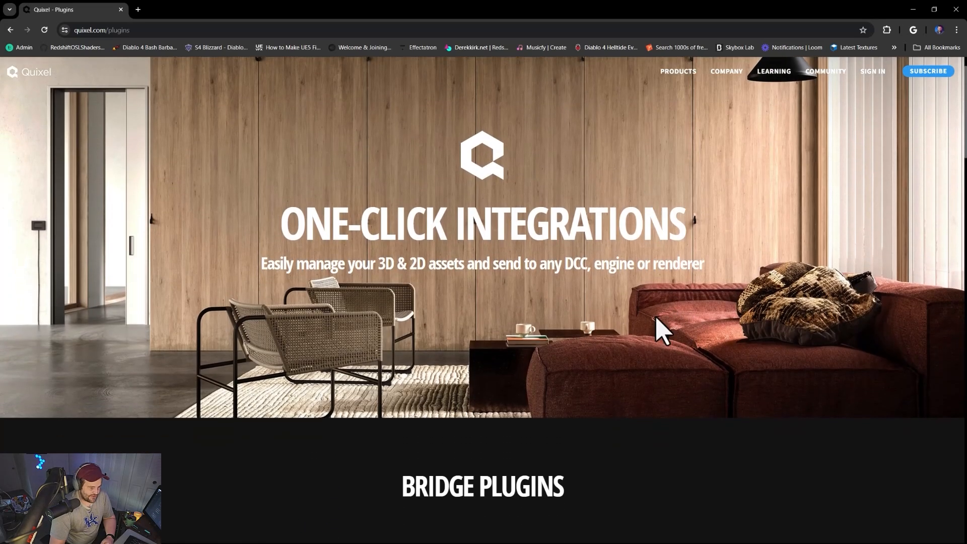
scroll(885, 97, "up", 1)
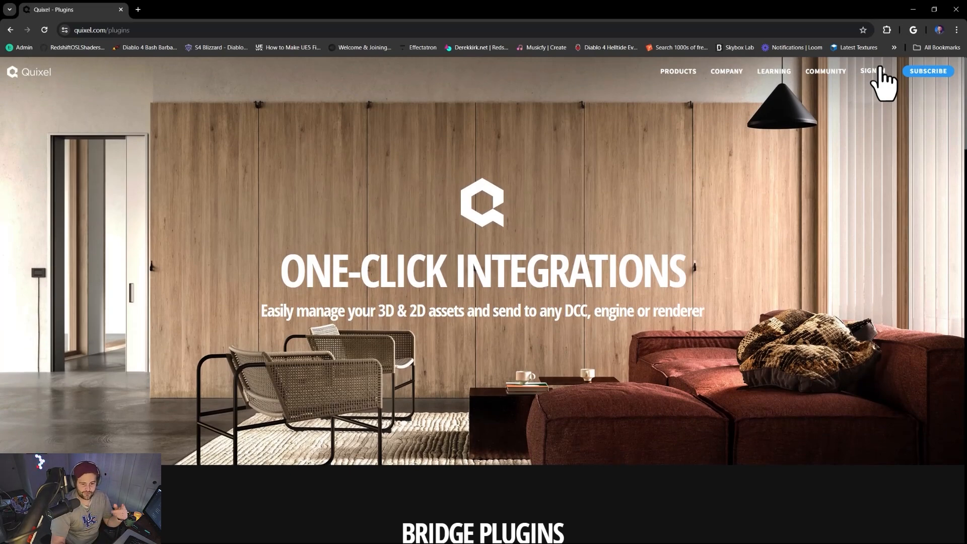
Open the subscription page and review the Unreal Engine, Personal, Indie and Studio plans
left_click(924, 71)
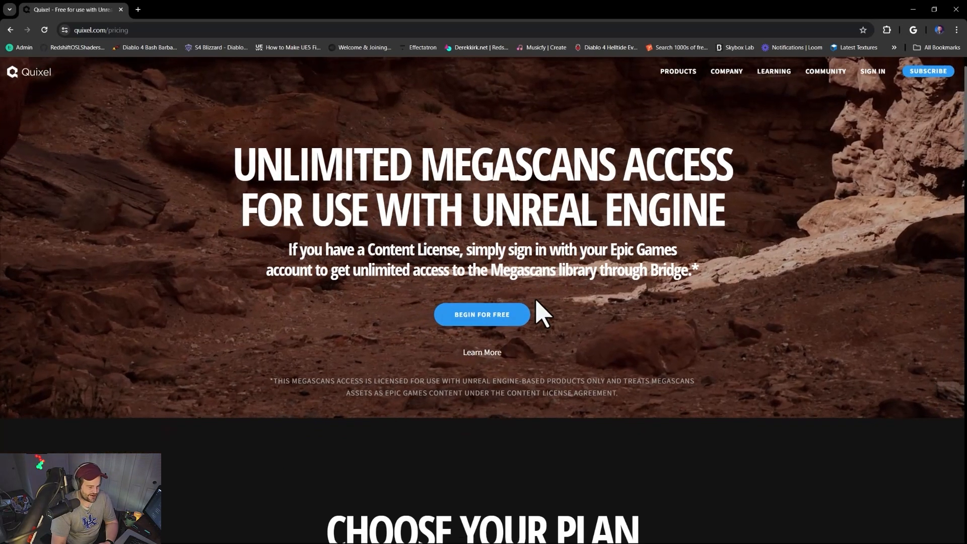
scroll(537, 302, "down", 8)
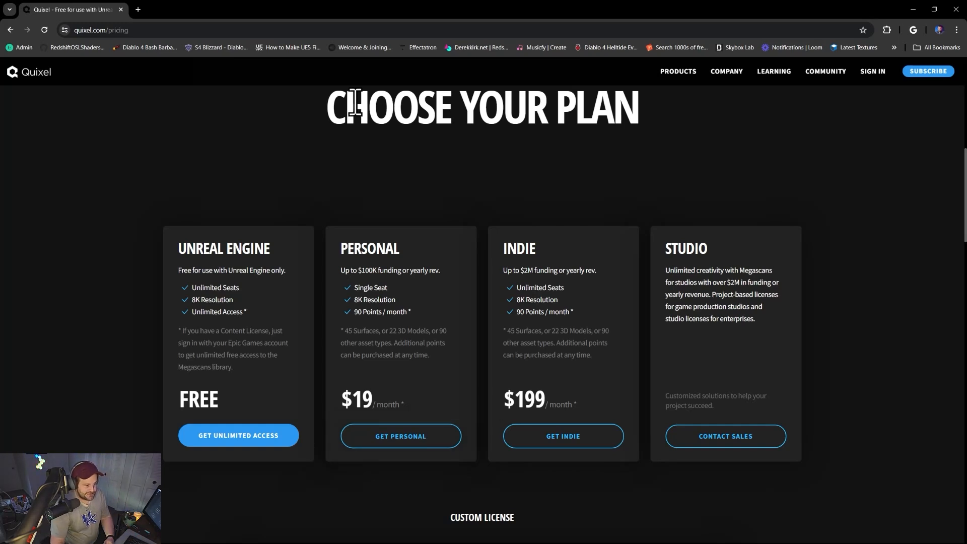
left_click_drag(350, 101, 352, 253)
left_click(356, 245)
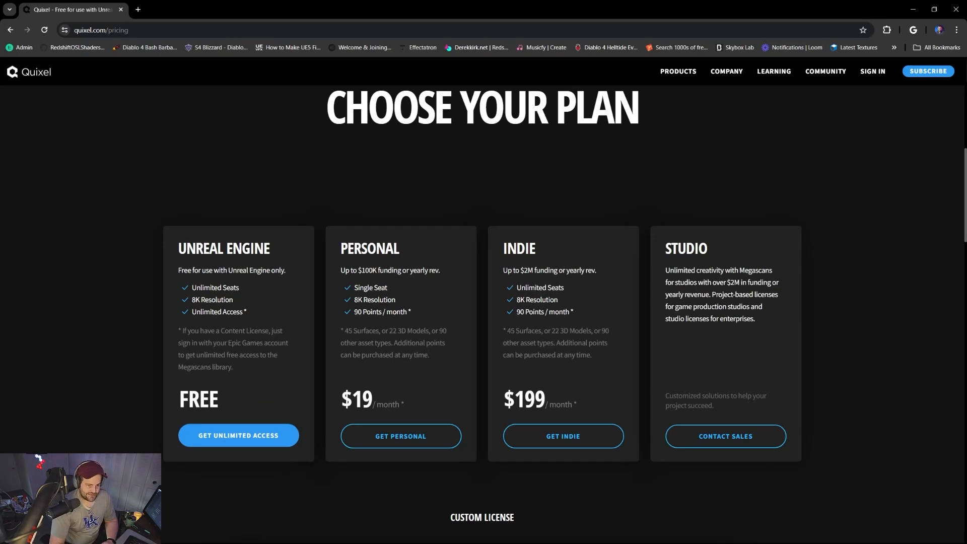
scroll(648, 201, "up", 10)
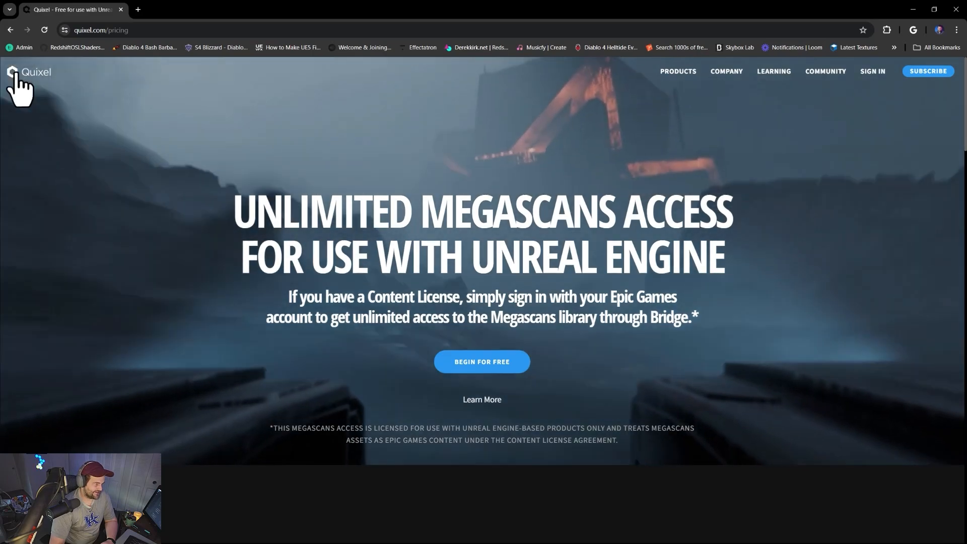
Go to the Quixel home page, open the Megascans page and read its overview
left_click(14, 75)
scroll(322, 161, "down", 4)
scroll(268, 198, "down", 3)
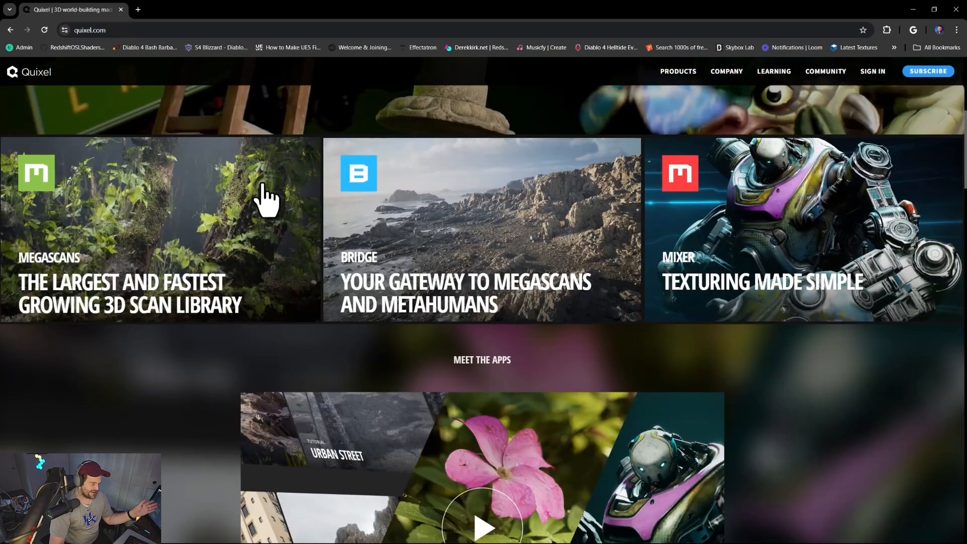
left_click(157, 237)
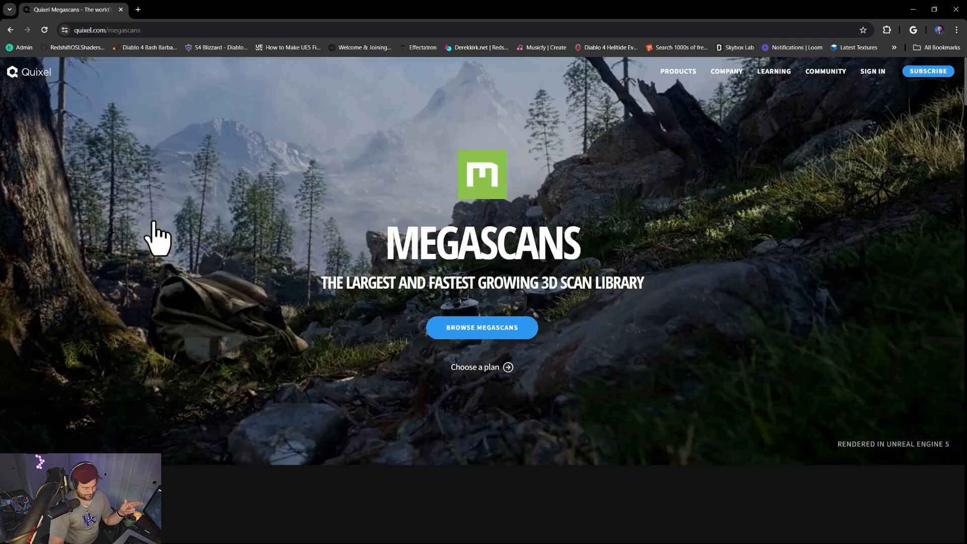
scroll(383, 229, "down", 3)
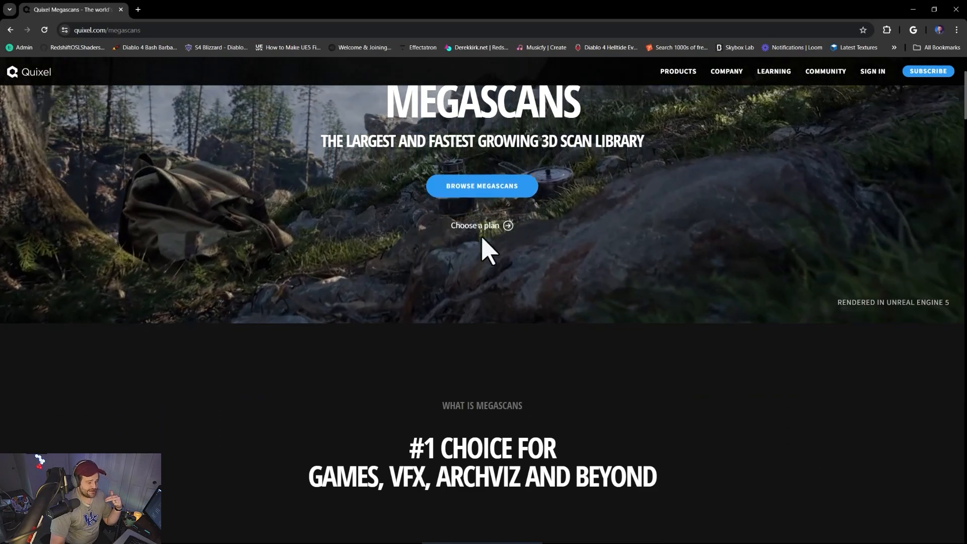
scroll(488, 248, "down", 12)
scroll(494, 283, "up", 10)
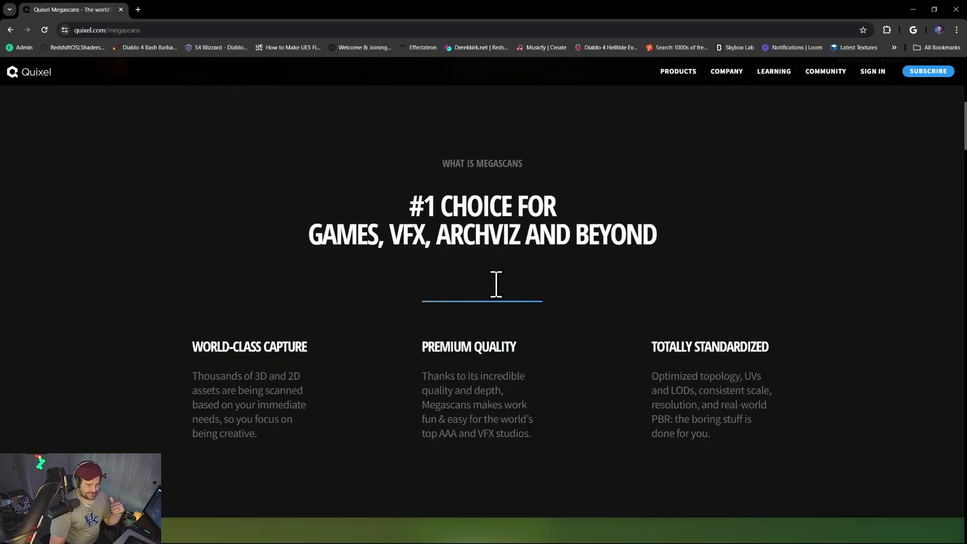
Open the plan selection from the Megascans page and compare the available pricing plans
left_click(486, 228)
scroll(487, 232, "down", 12)
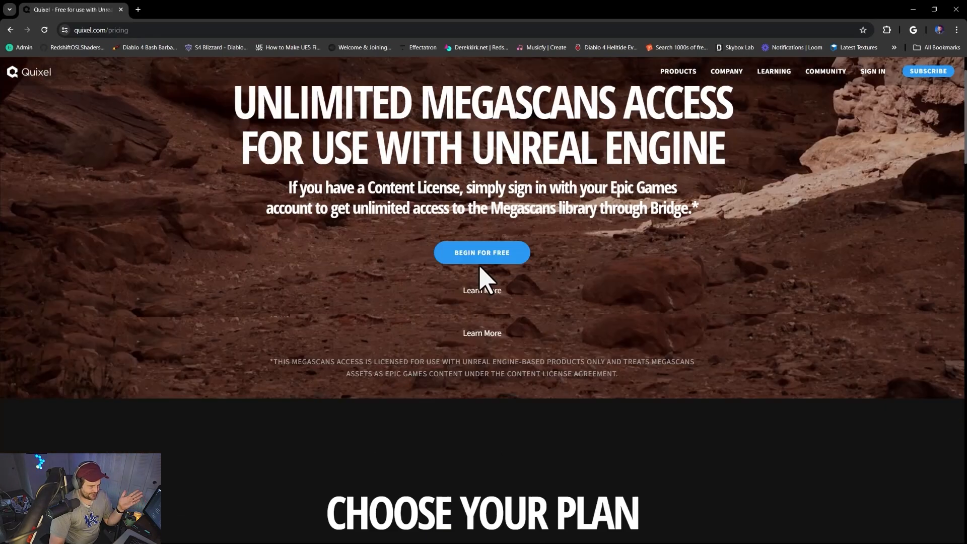
scroll(504, 267, "up", 1)
scroll(547, 253, "up", 6)
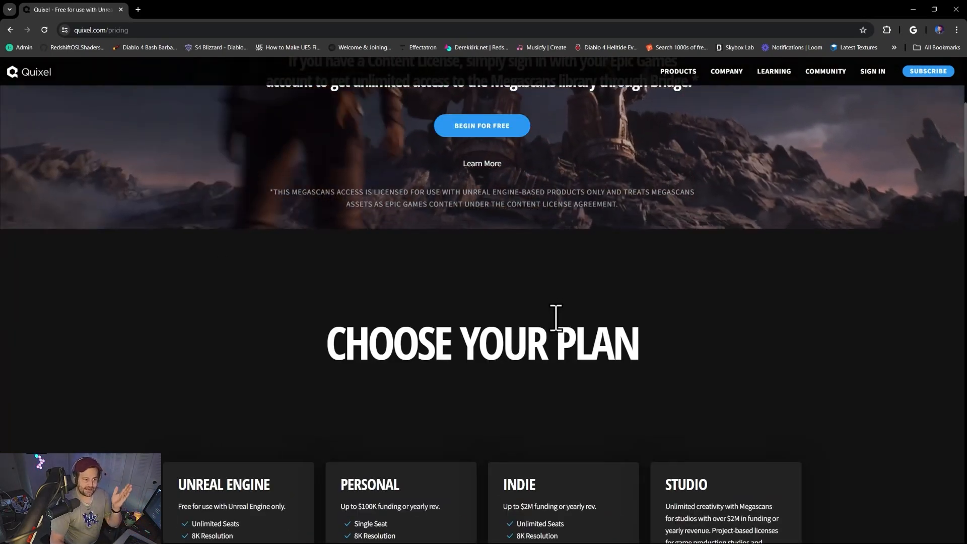
scroll(555, 319, "up", 5)
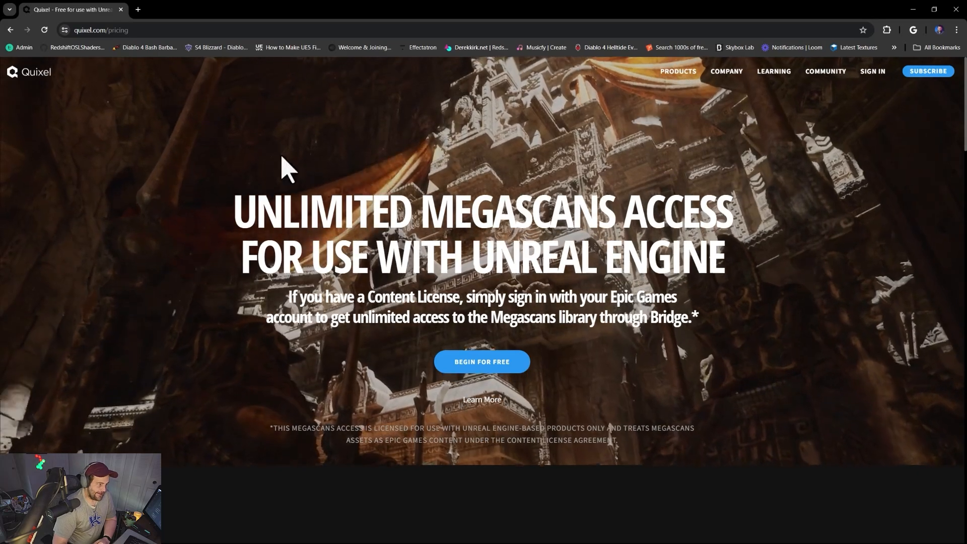
scroll(781, 313, "down", 5)
scroll(796, 328, "down", 5)
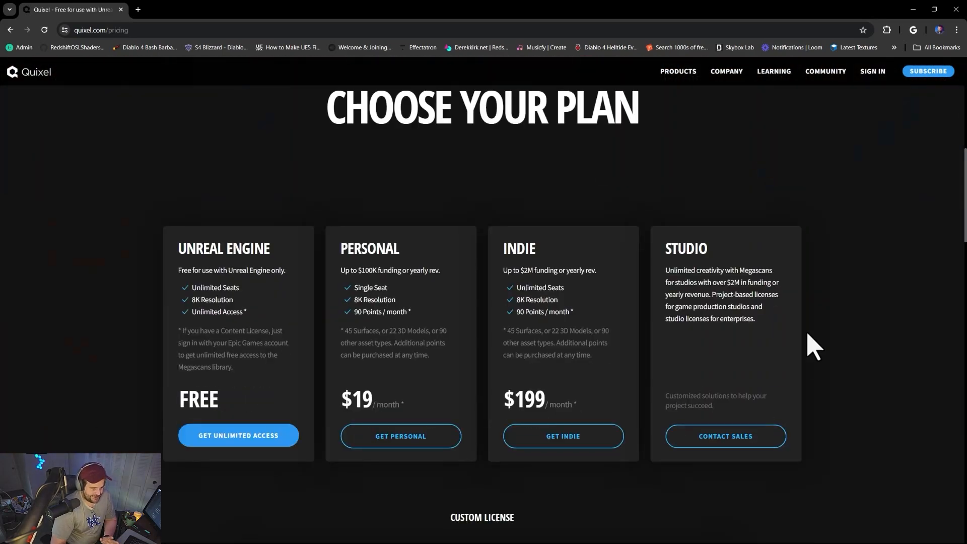
scroll(803, 341, "up", 10)
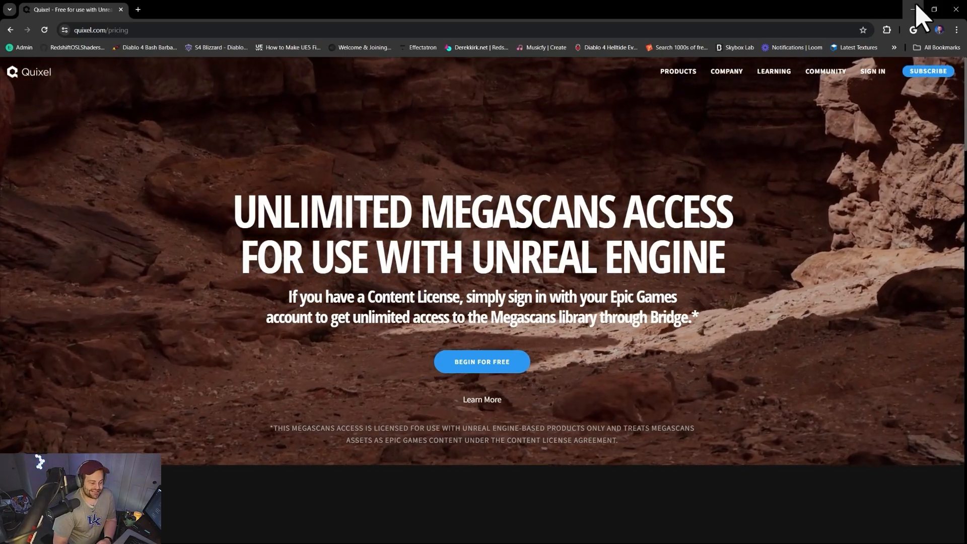
Switch to Cinema 4D to view the rendered landscape, and return to the Quixel site in the browser
left_click(914, 9)
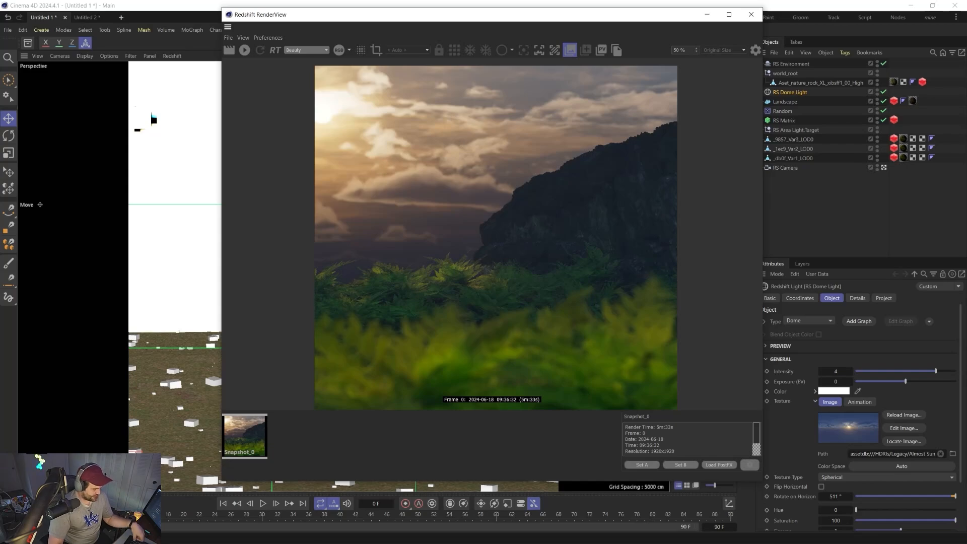
key("super")
left_click(213, 537)
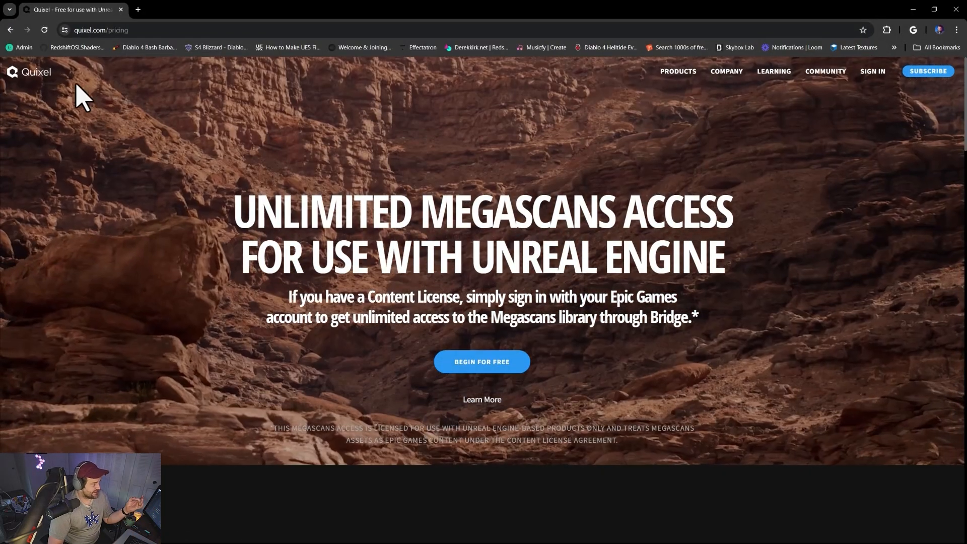
Open the Bridge product page from the Quixel home page and review its overview and download section
left_click(31, 75)
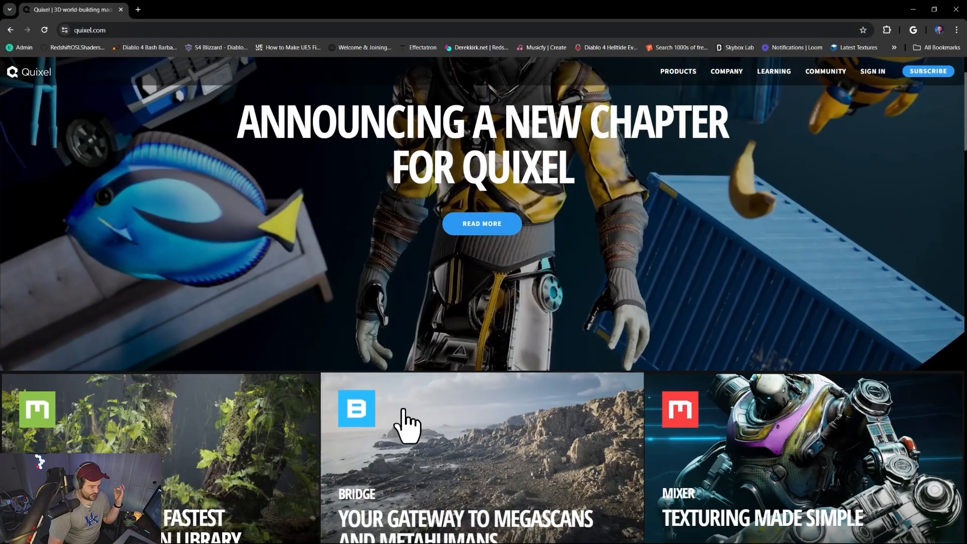
left_click(403, 411)
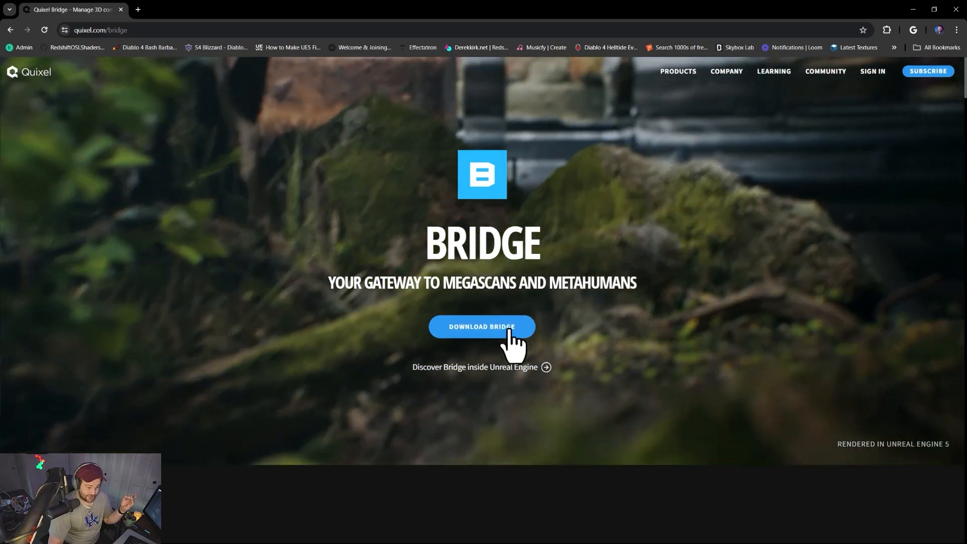
scroll(514, 345, "down", 9)
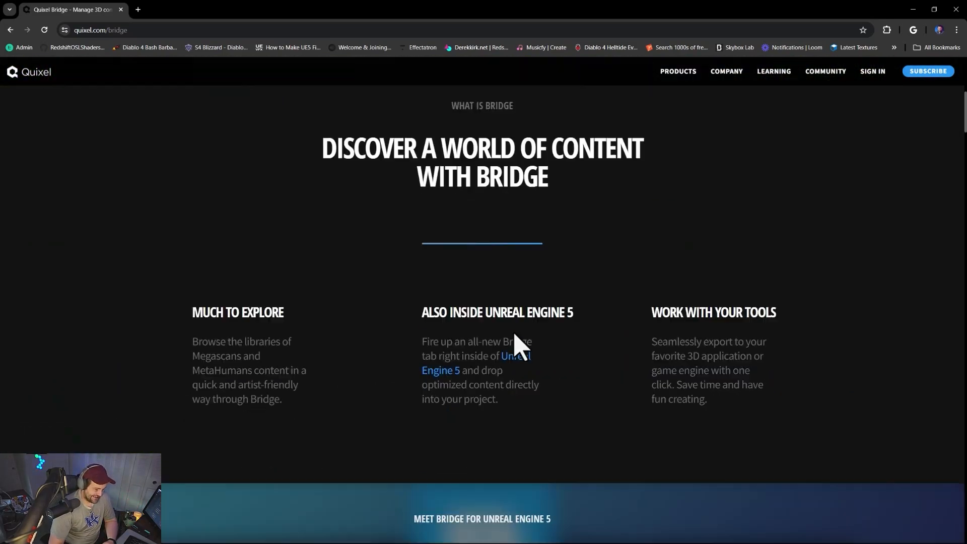
scroll(514, 345, "down", 7)
scroll(513, 346, "up", 13)
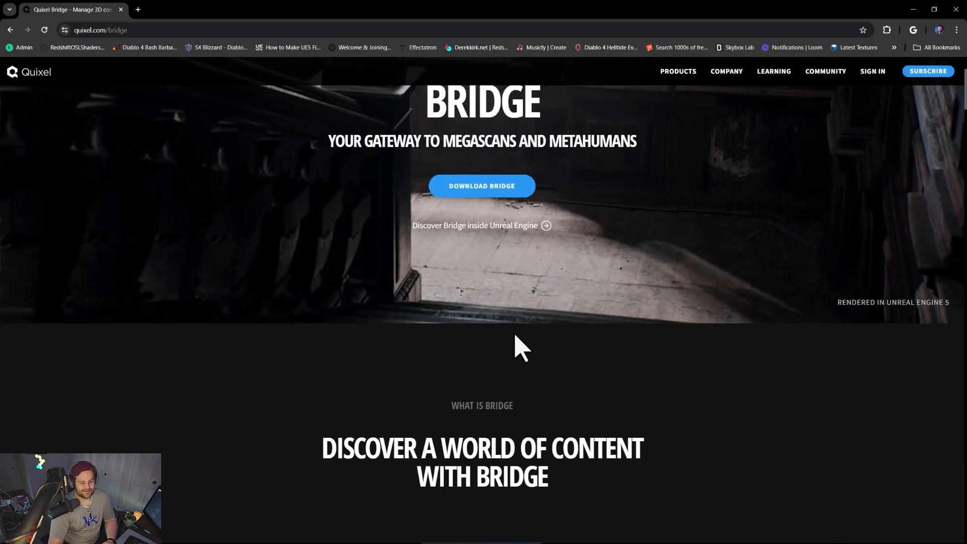
scroll(515, 335, "up", 3)
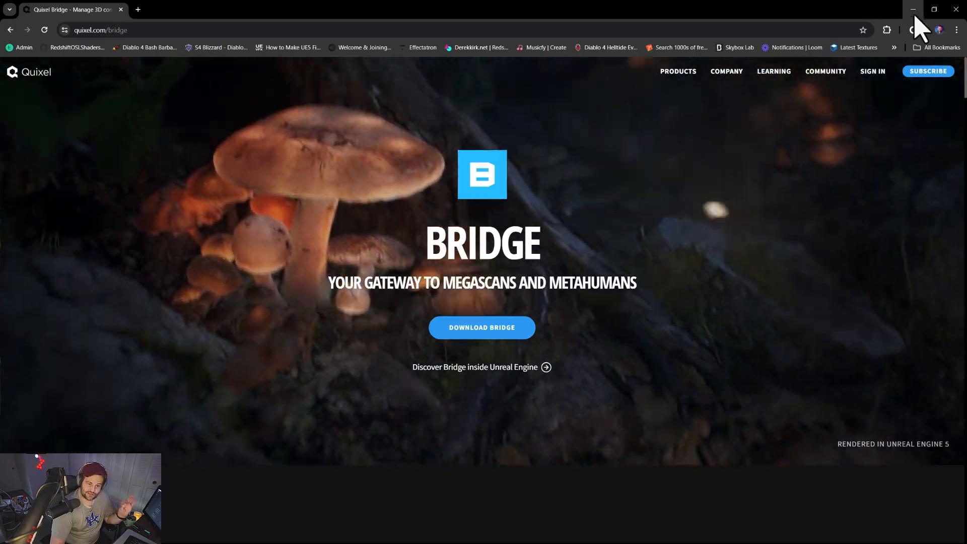
Switch to Cinema 4D, close the Redshift RenderView and check the import options of the Megascans Plugin
left_click(914, 11)
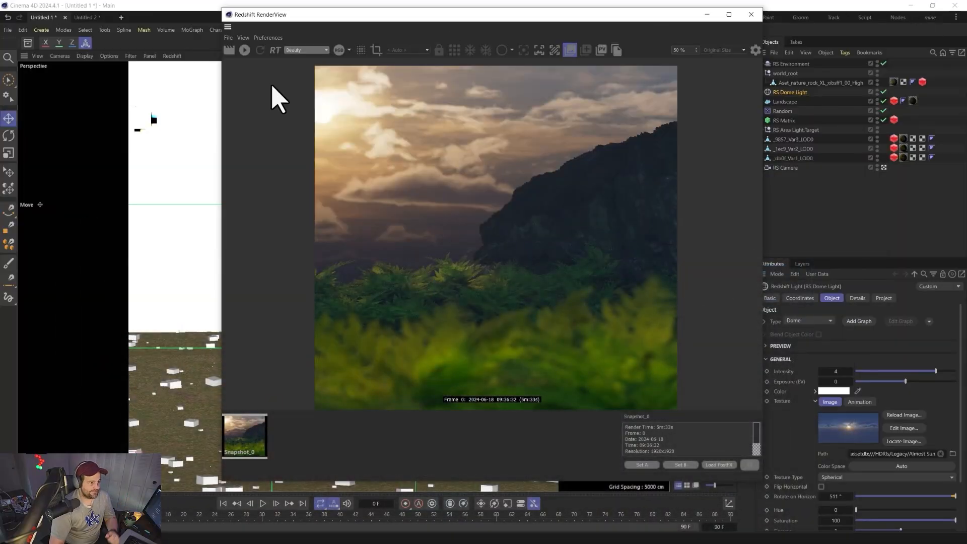
left_click(751, 14)
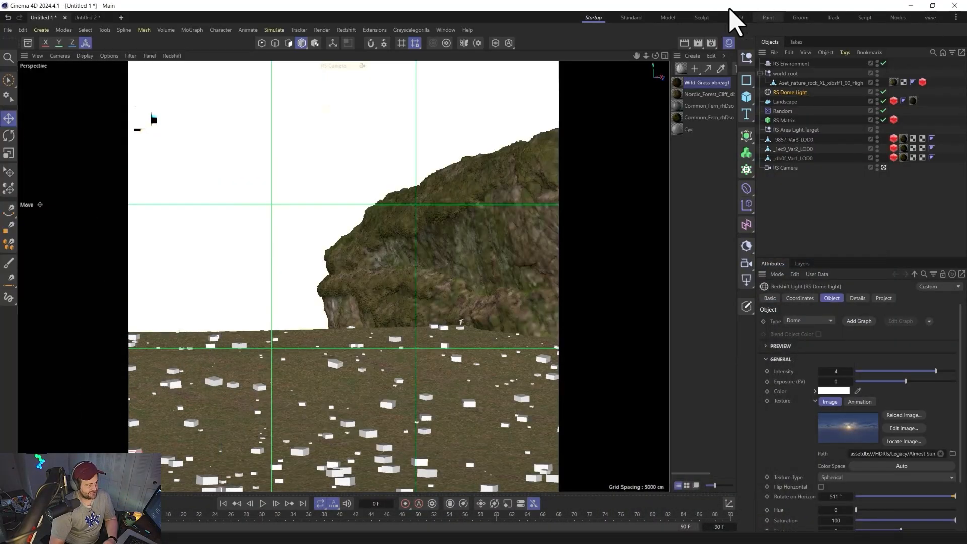
left_click(375, 31)
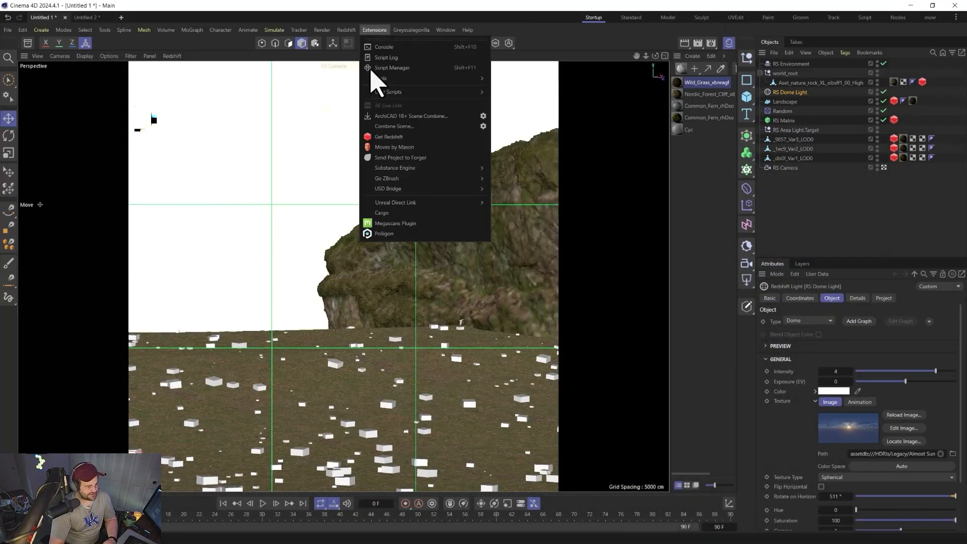
left_click(395, 223)
left_click_drag(431, 210, 445, 200)
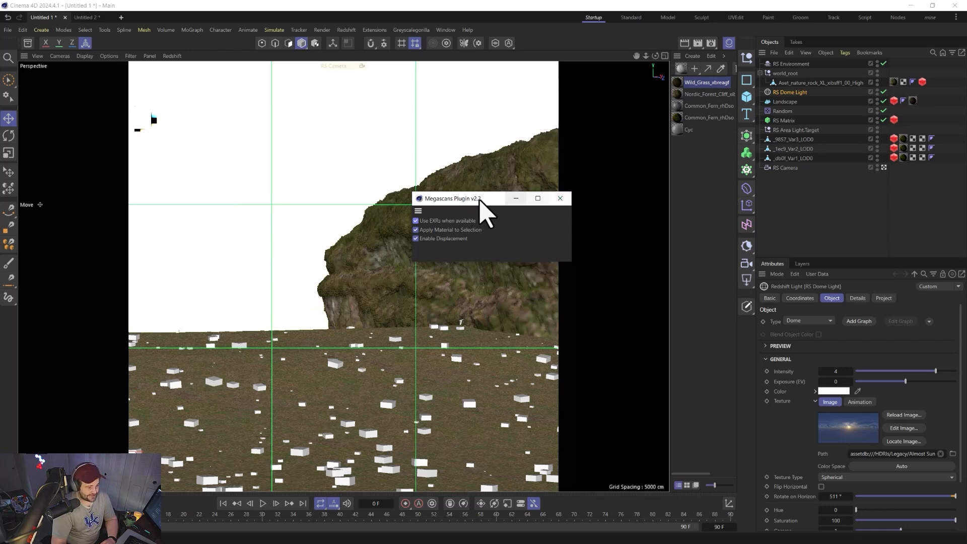
left_click_drag(484, 202, 441, 209)
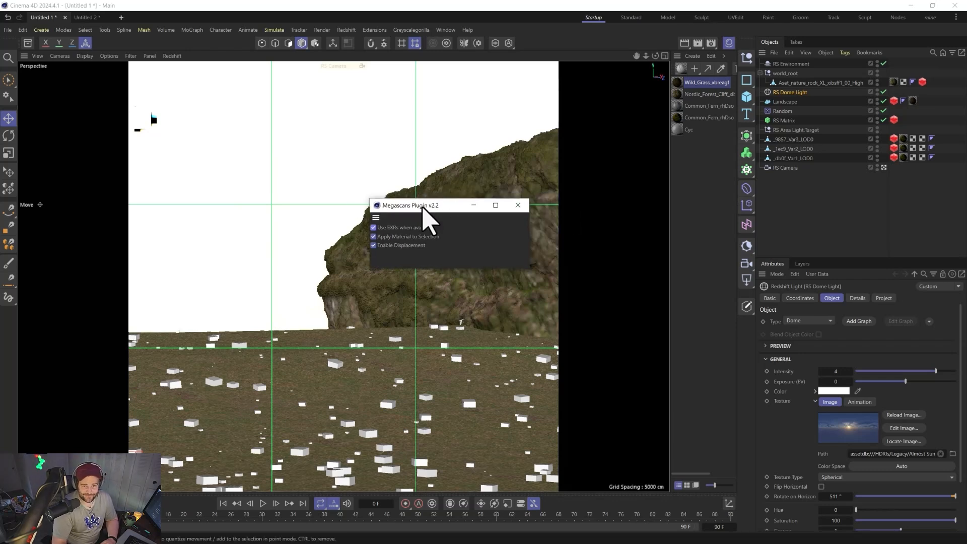
left_click(516, 205)
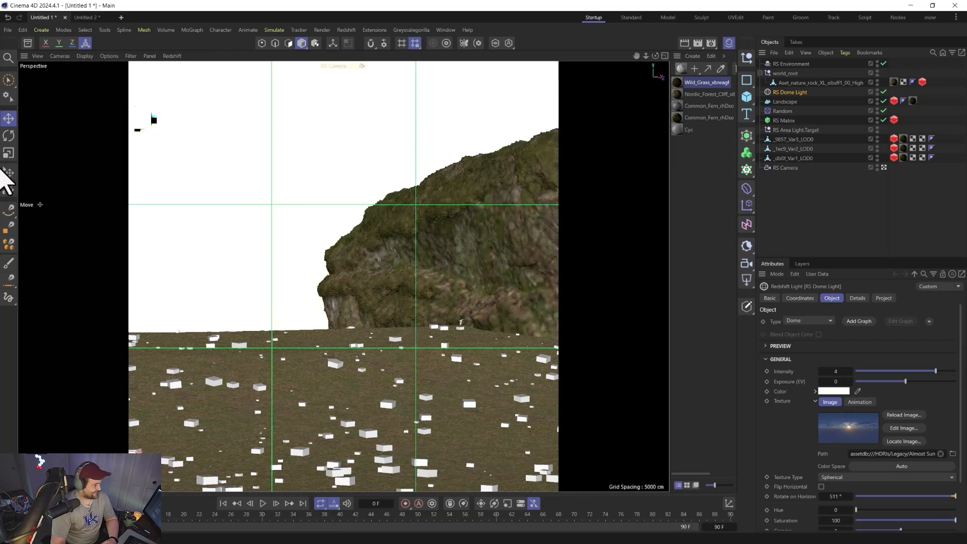
Switch to Quixel Bridge, show its Home page and check which account is signed in
left_click_drag(620, 543, 366, 2)
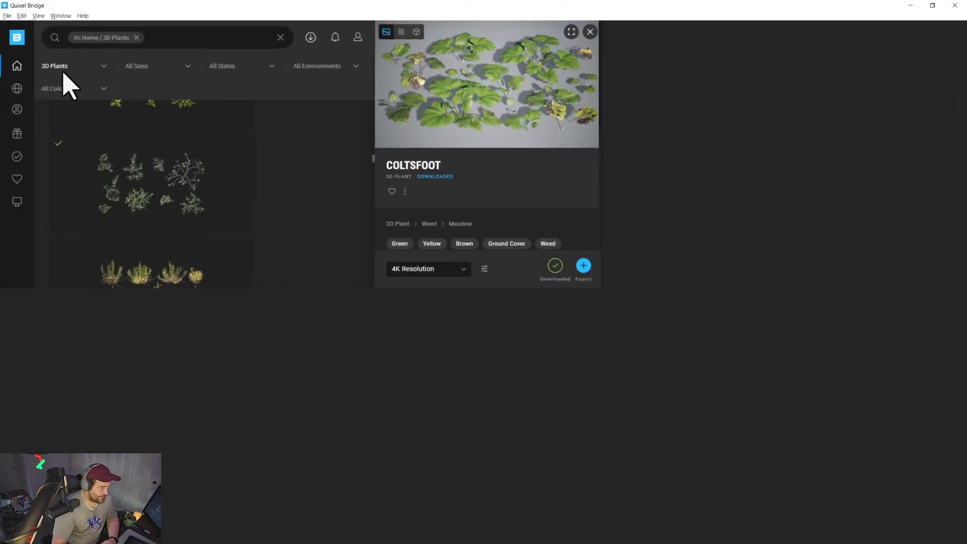
left_click(15, 66)
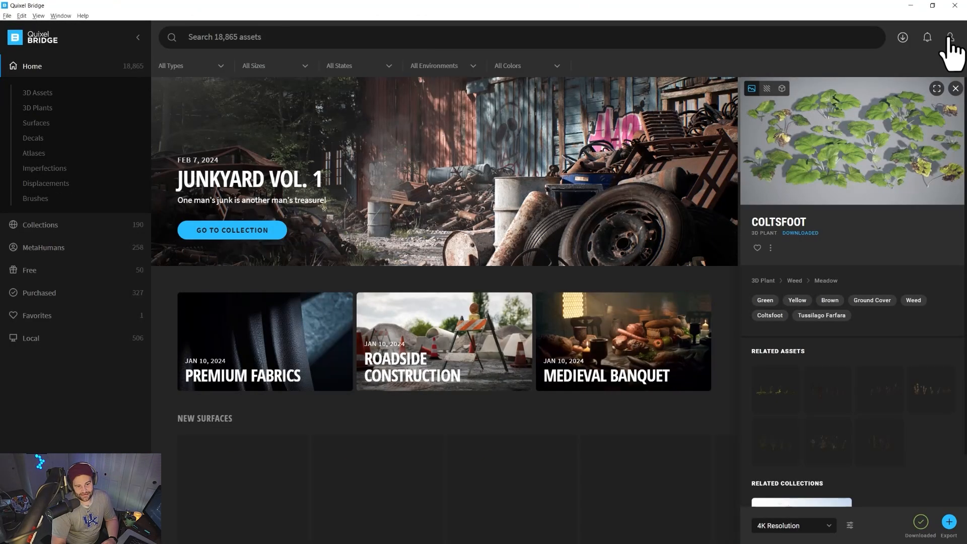
left_click(949, 41)
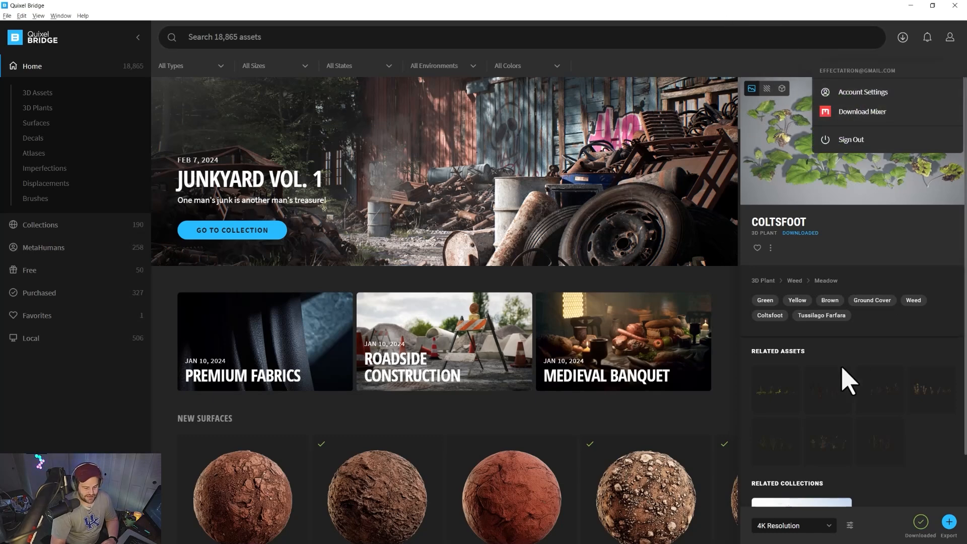
left_click(876, 491)
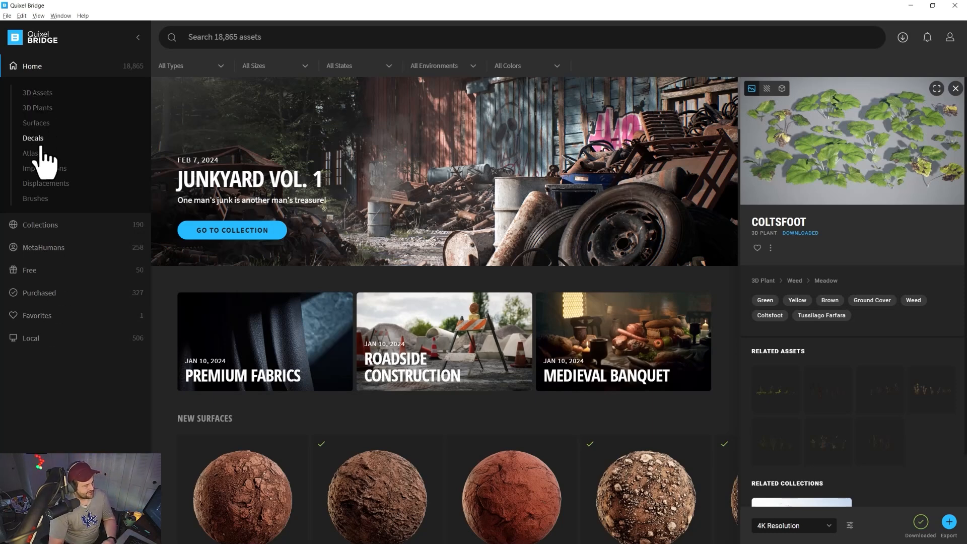
Browse the 3D Plants categories and the 3D Assets categories in the Bridge library
left_click(37, 108)
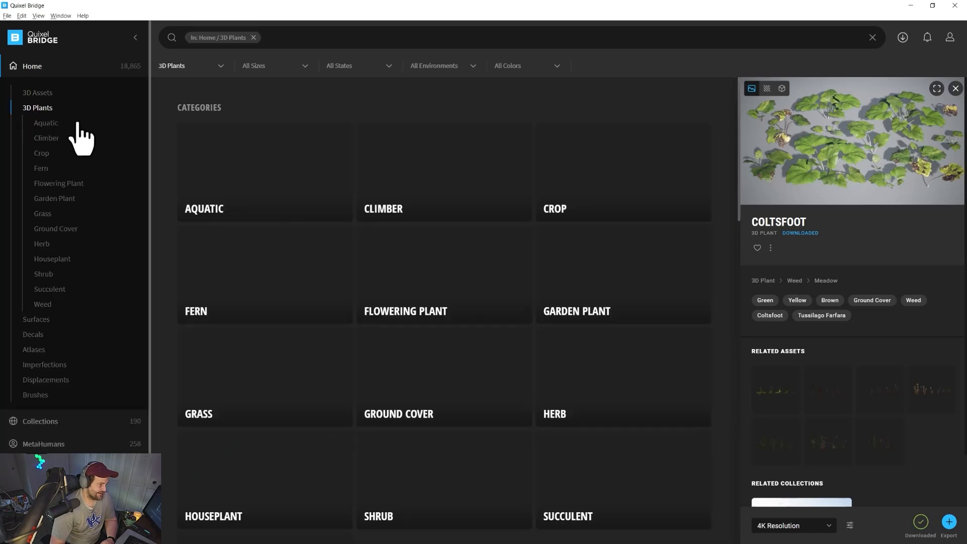
left_click(39, 95)
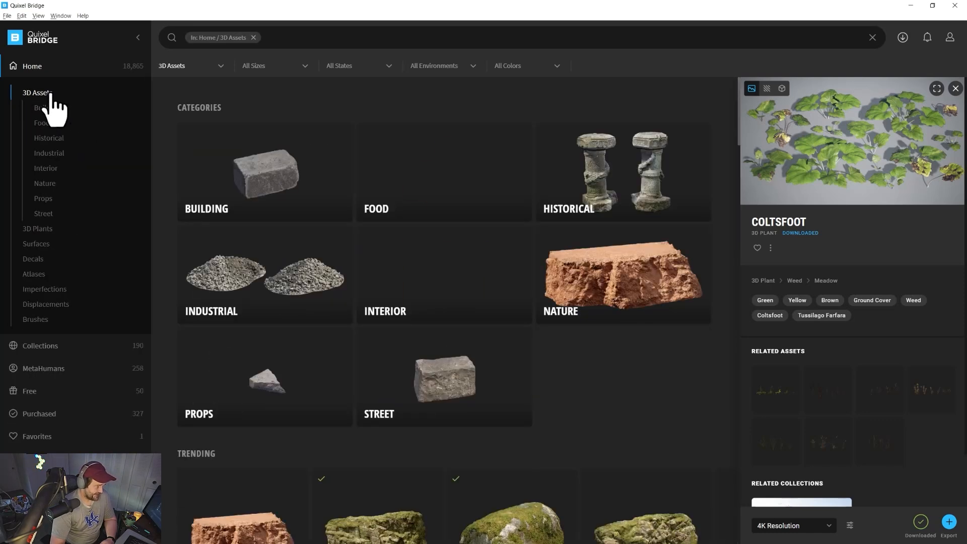
Browse the Surfaces categories, open Moss and select the Nordic Forest Ground Moss surface
left_click(38, 243)
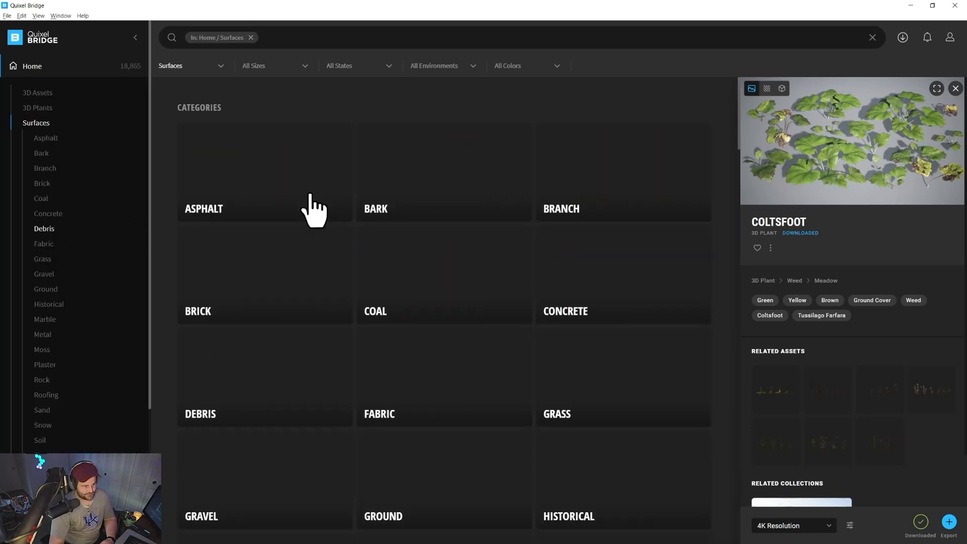
scroll(504, 186, "down", 5)
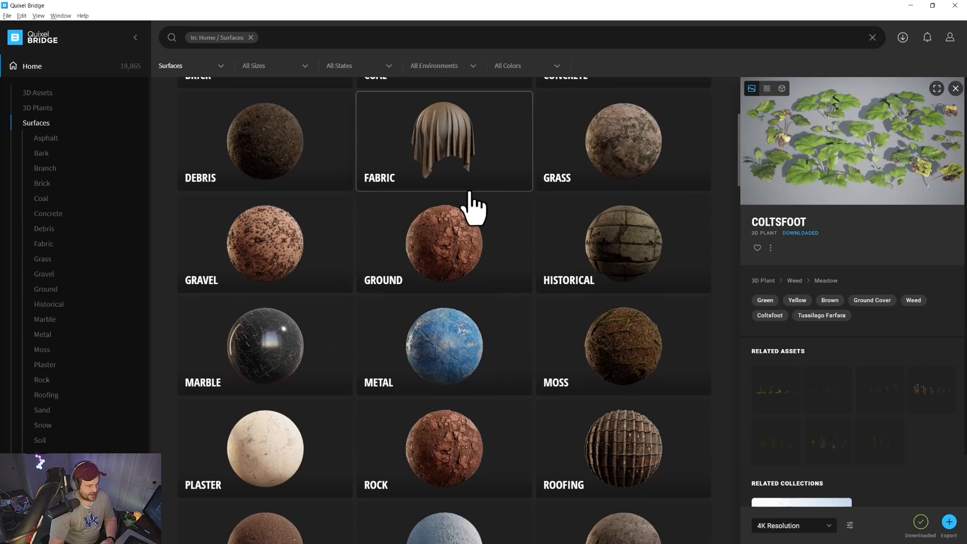
left_click(588, 366)
scroll(467, 287, "down", 2)
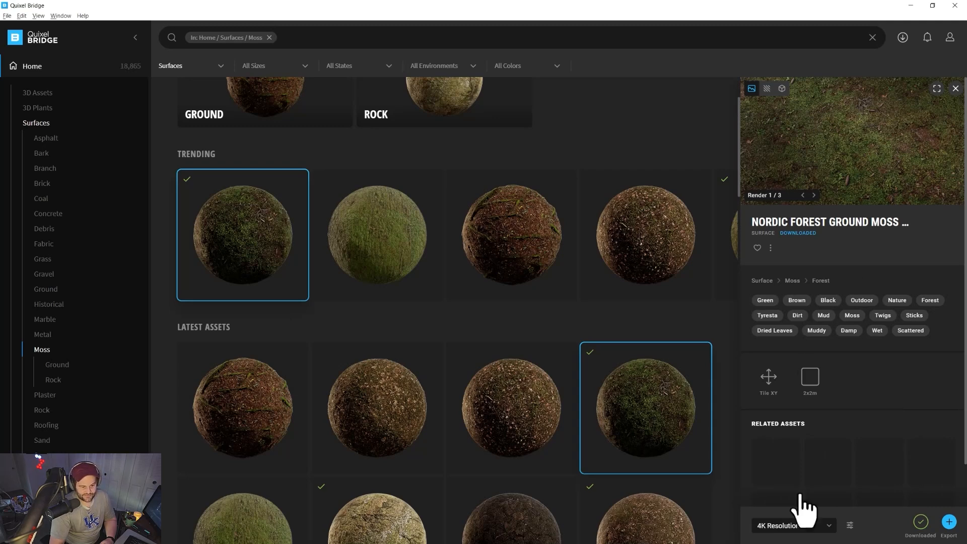
Look over the selected moss surface's details and check which download resolutions are offered, keeping 4K Resolution
scroll(857, 190, "down", 1)
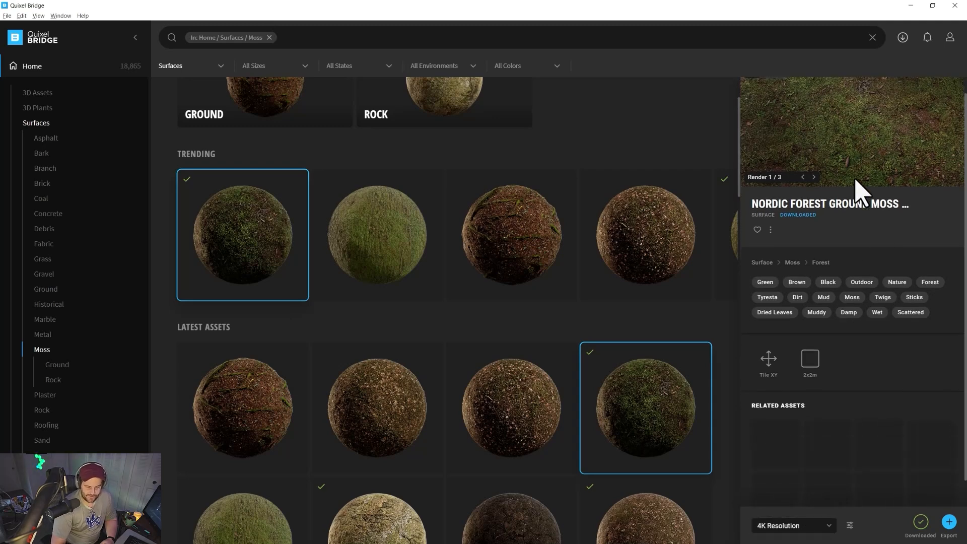
scroll(841, 352, "up", 1)
left_click(818, 526)
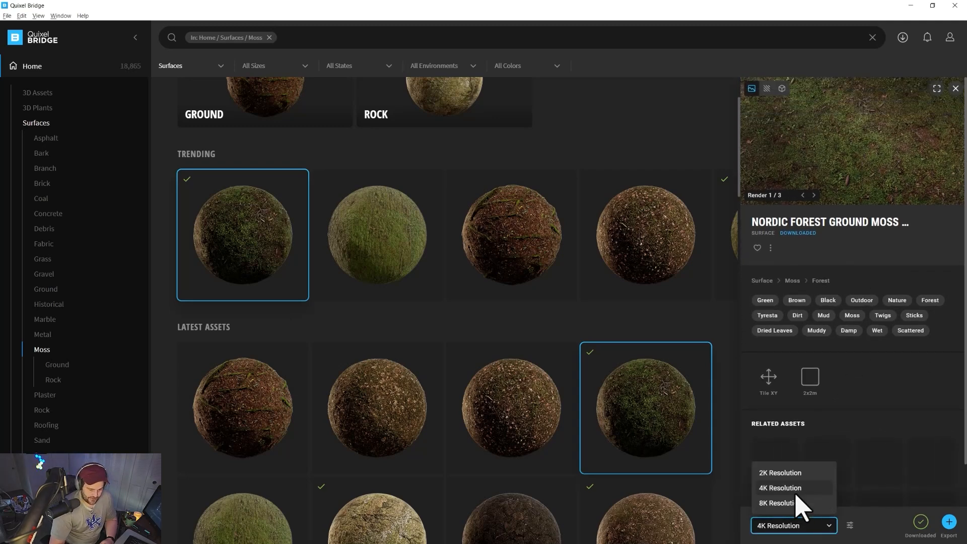
left_click(806, 502)
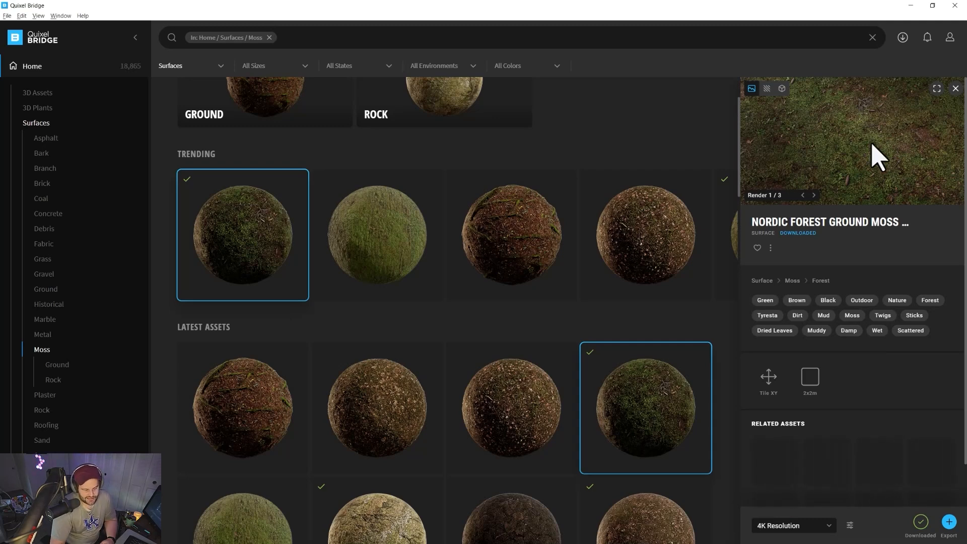
Open the texture download settings and check the file format options for the Albedo map
left_click(850, 525)
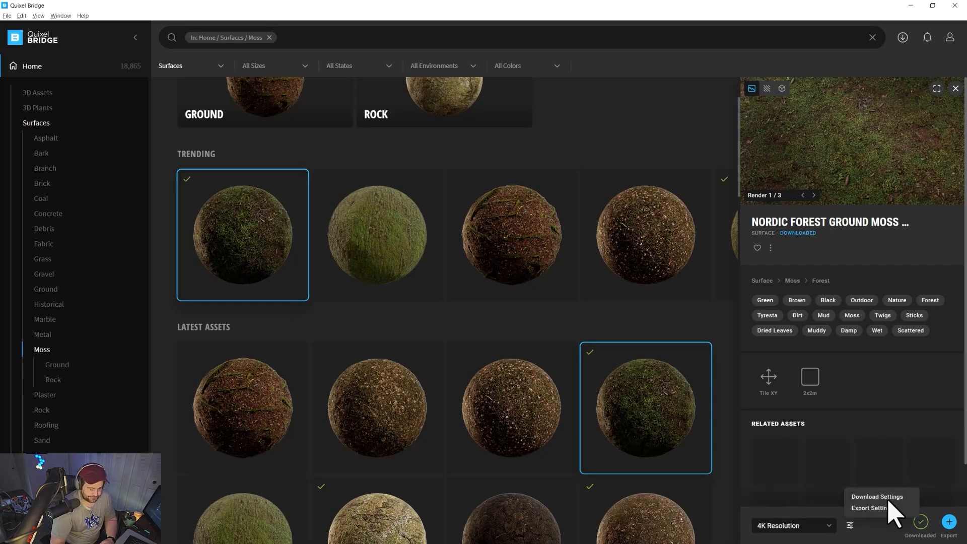
left_click(887, 498)
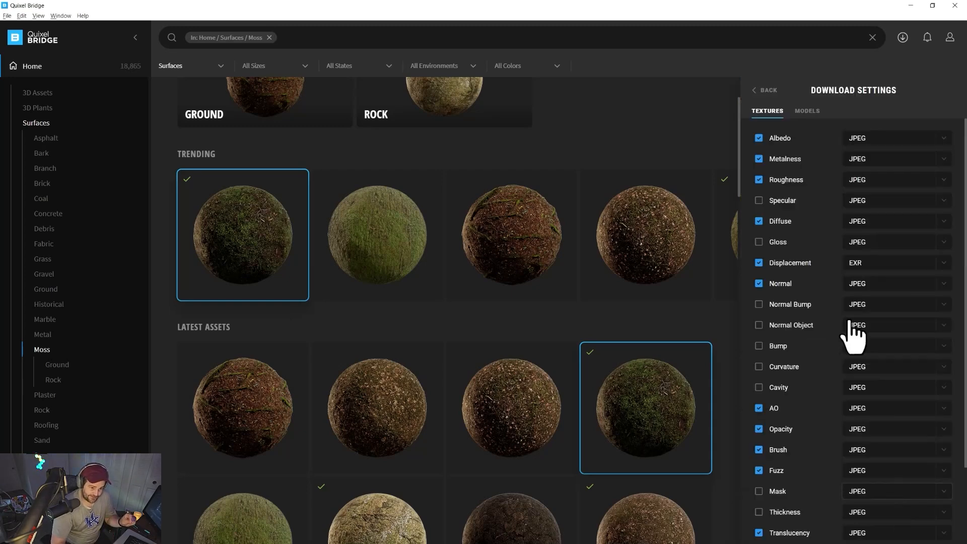
left_click(944, 139)
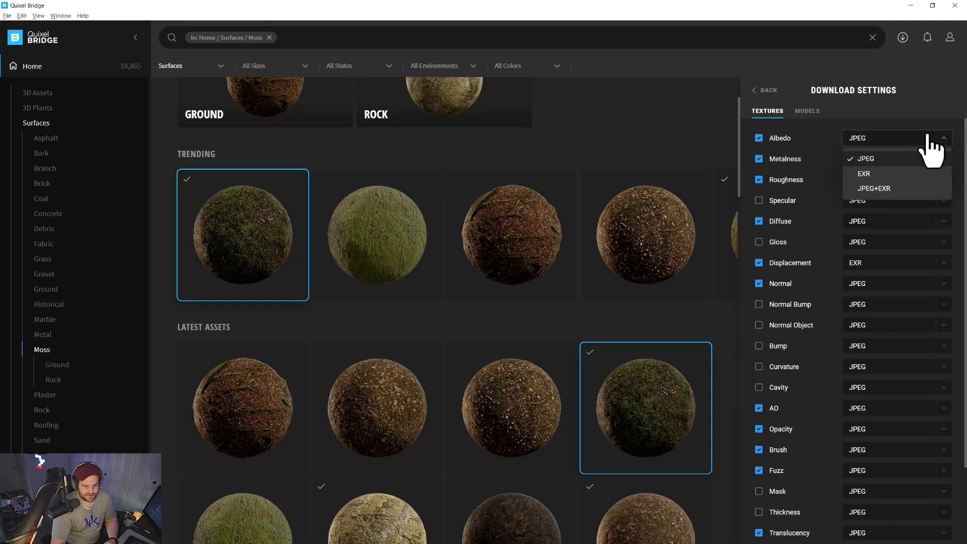
left_click(907, 129)
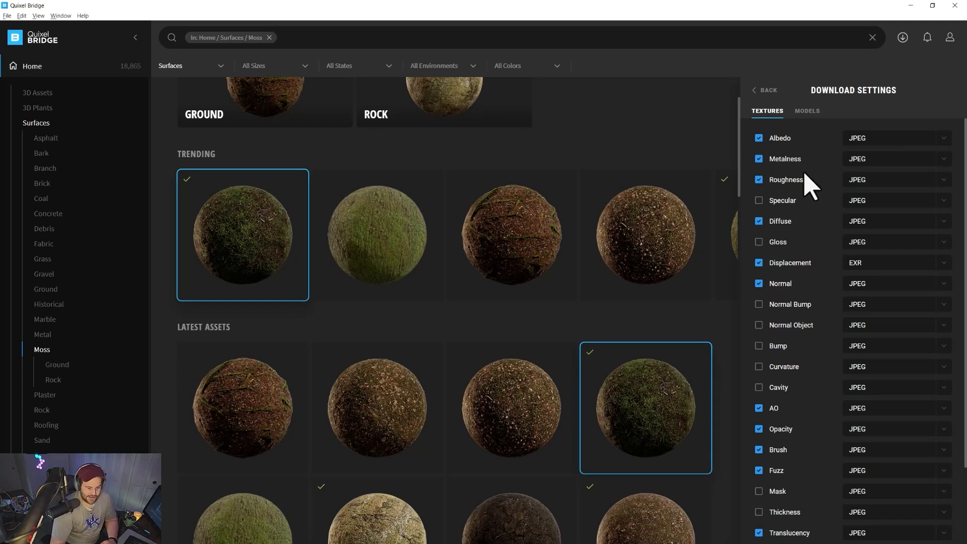
Exclude the Diffuse map from the texture downloads and set the Displacement map's format to JPEG
scroll(811, 186, "down", 3)
scroll(803, 216, "up", 3)
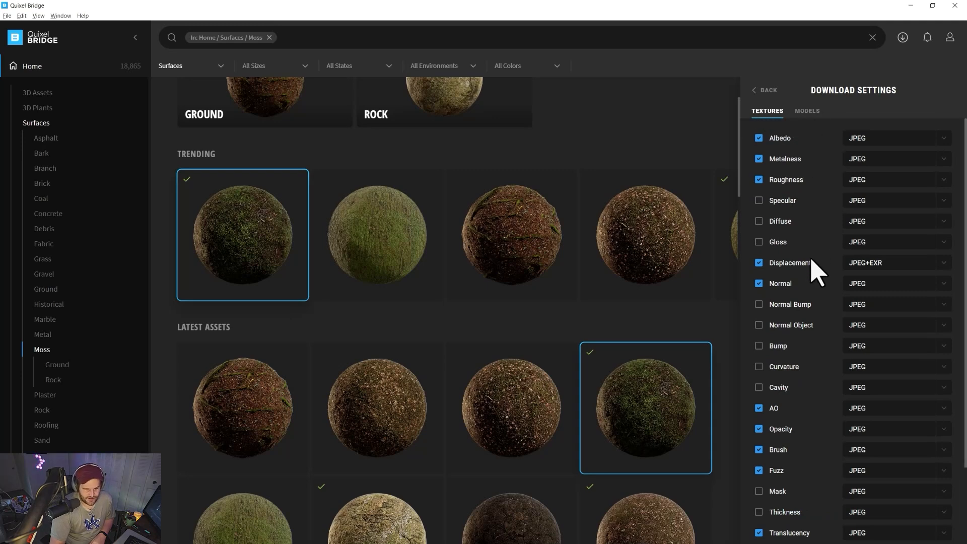
left_click(887, 263)
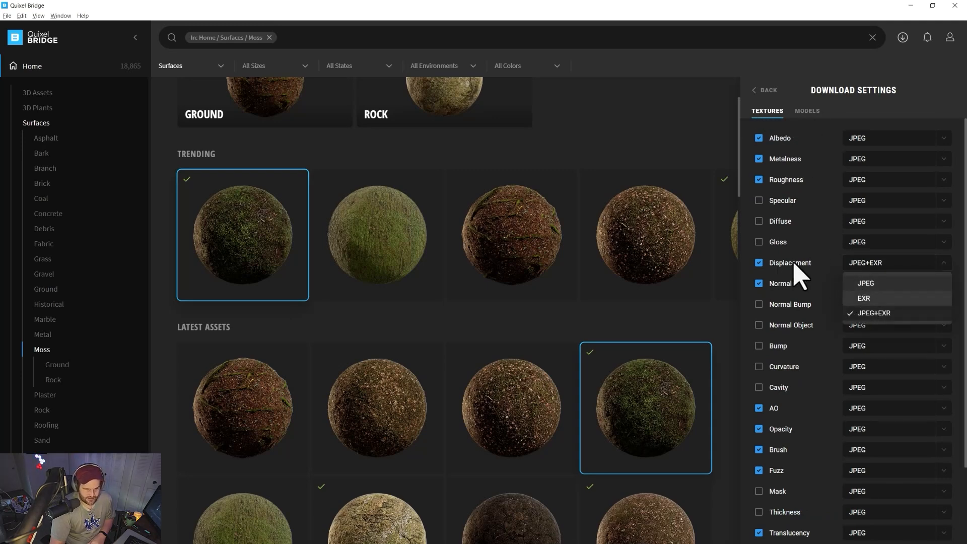
left_click(867, 283)
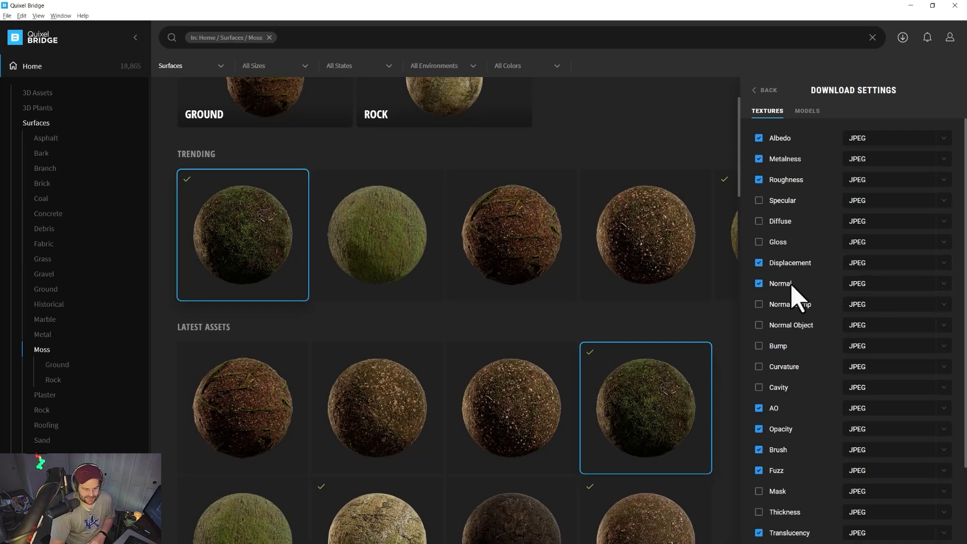
Review the full list of texture maps in the download settings, from Albedo down to Transmission and the unique maps per LOD option
scroll(801, 297, "down", 3)
scroll(814, 299, "up", 3)
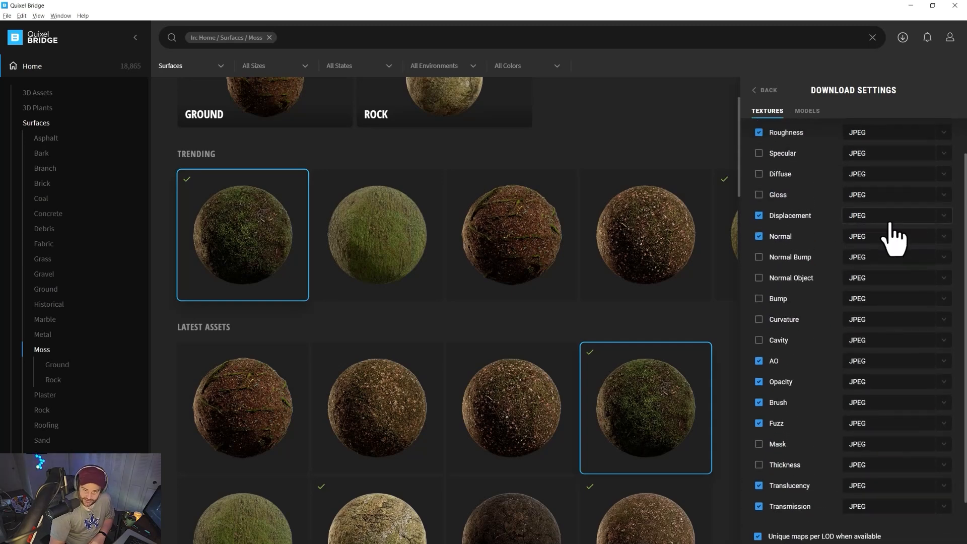
scroll(814, 265, "down", 2)
scroll(803, 320, "down", 2)
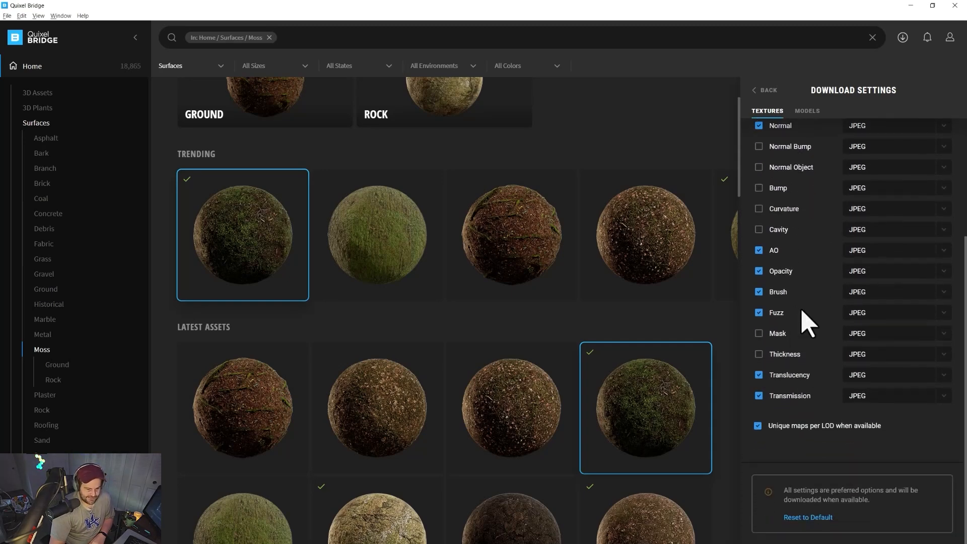
scroll(751, 152, "up", 4)
scroll(791, 317, "down", 1)
scroll(791, 323, "down", 2)
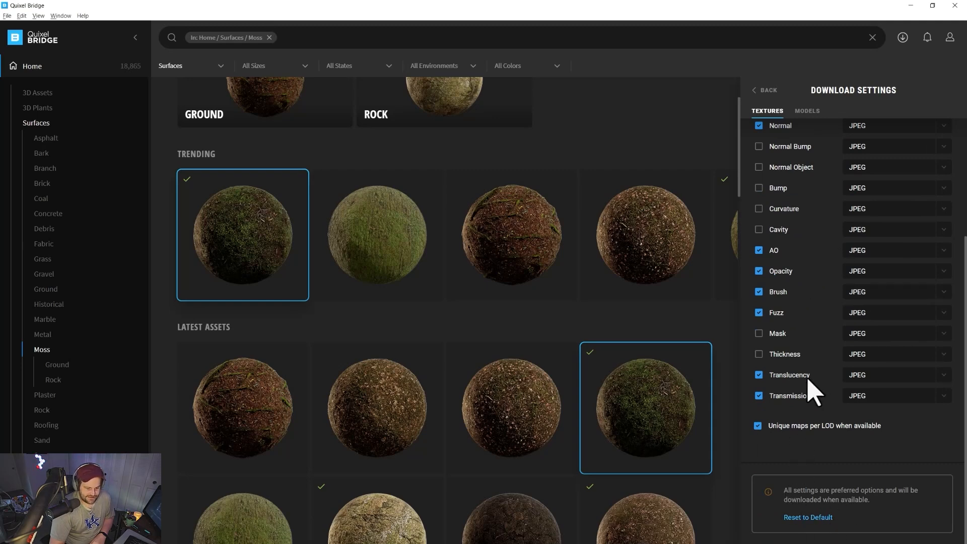
scroll(816, 388, "up", 3)
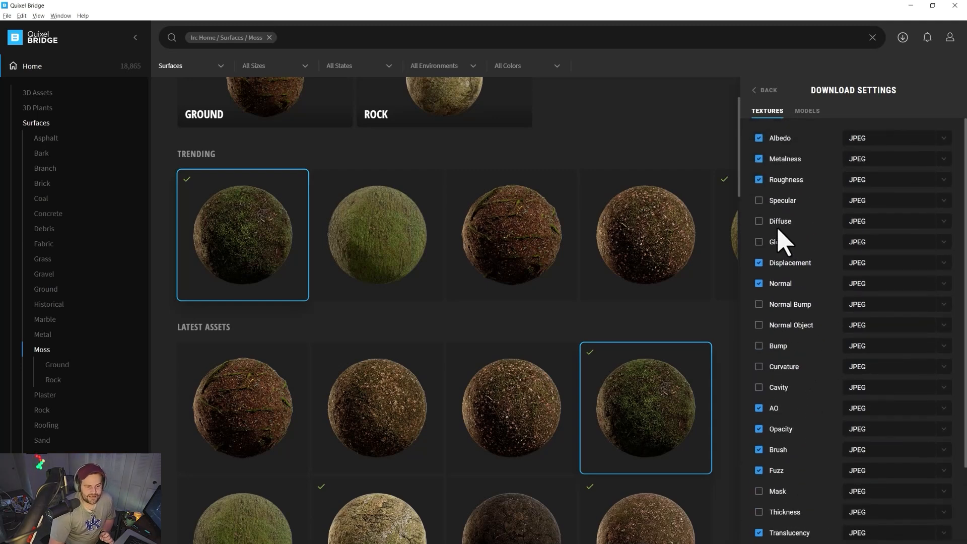
Check the Megascans format, LOD and Highpoly Source options in the model download settings, then return to the asset
left_click(800, 112)
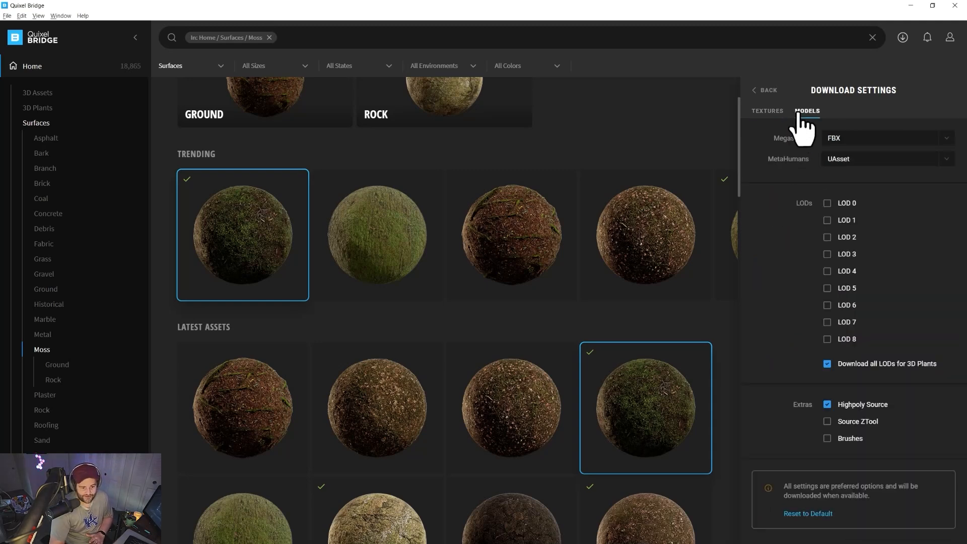
left_click(836, 142)
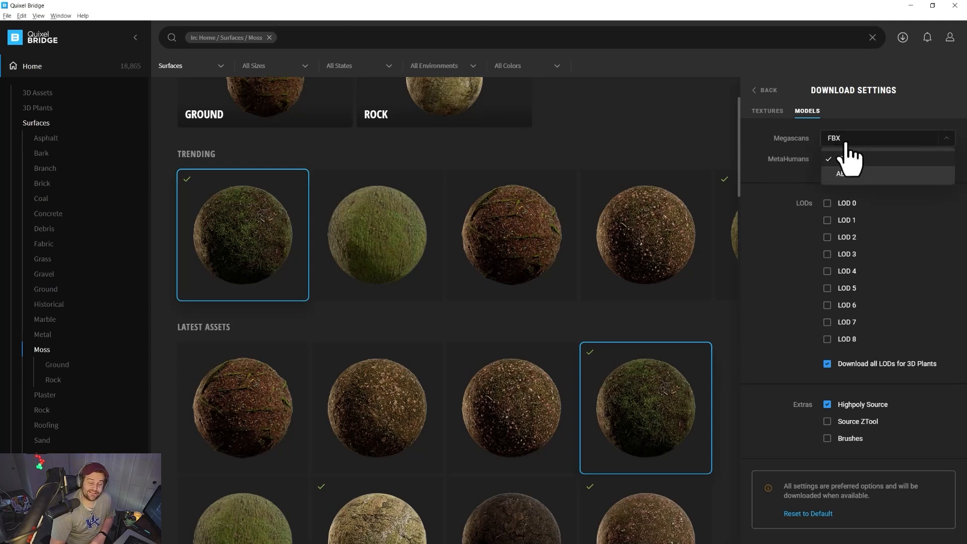
left_click(804, 144)
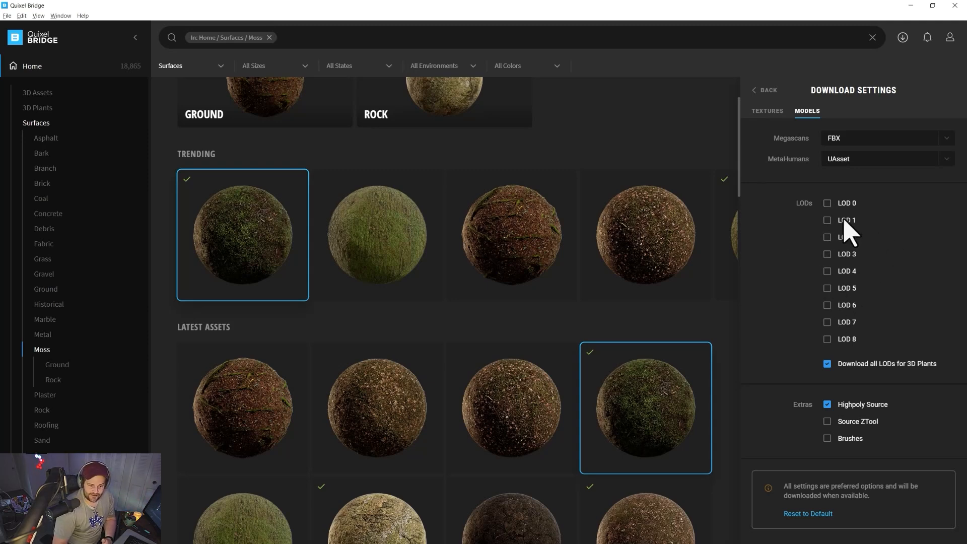
left_click(763, 93)
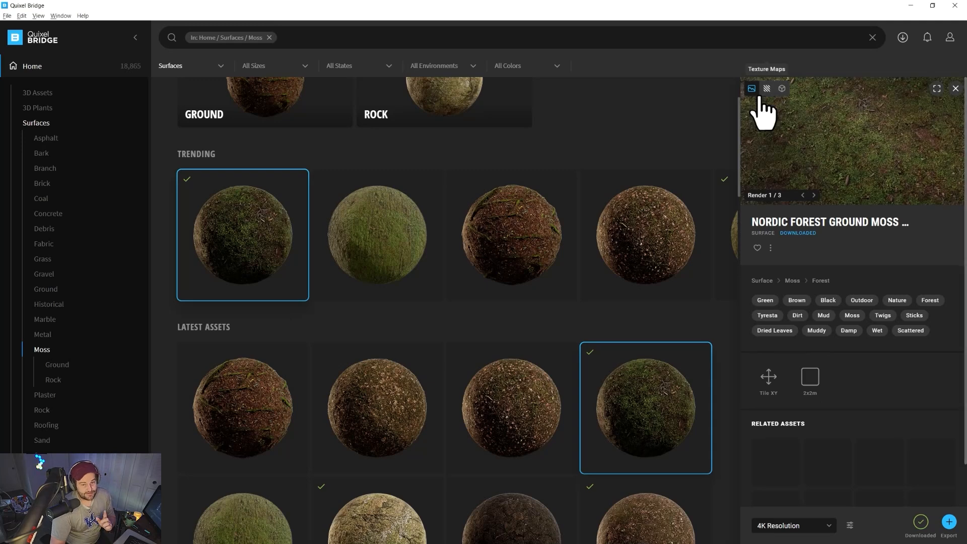
Open the export settings and check the export target and the available texture formats
left_click(851, 526)
left_click(872, 508)
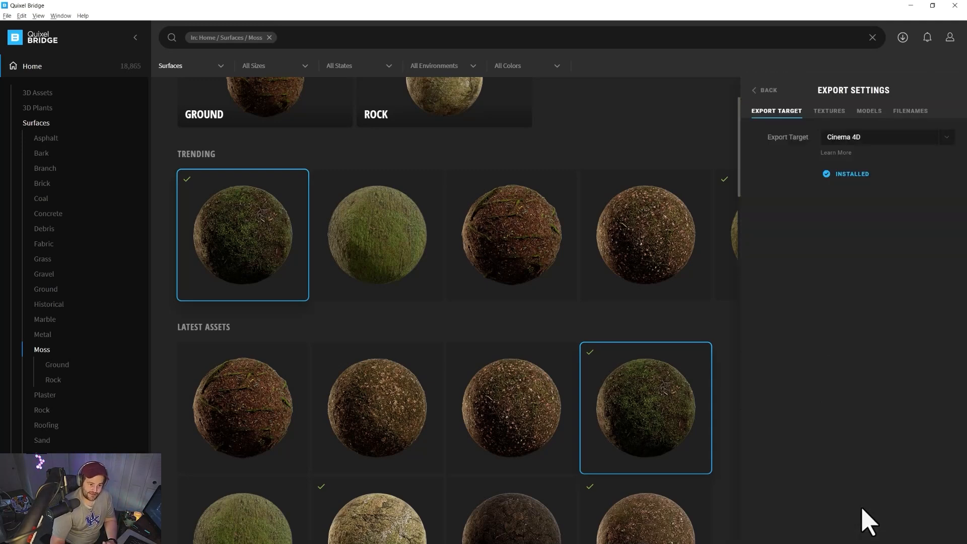
left_click(826, 114)
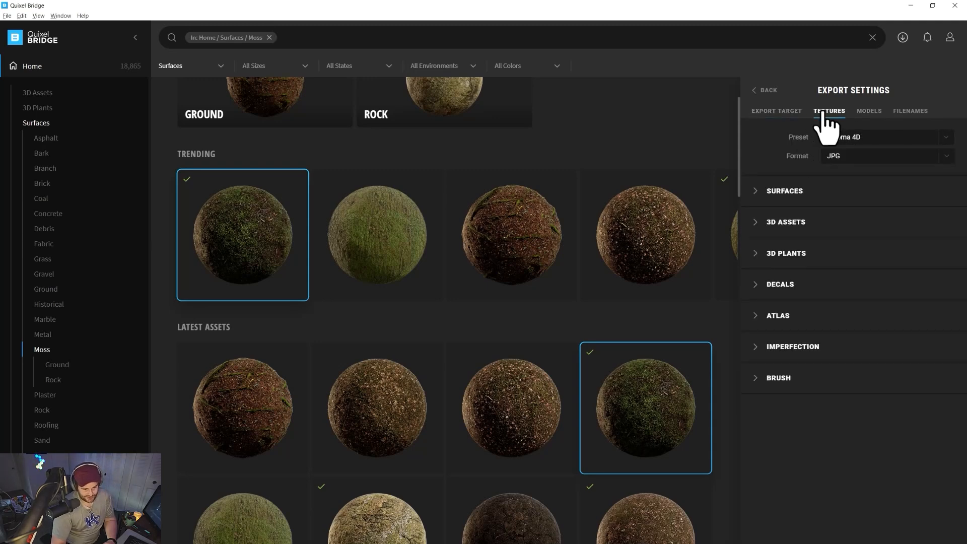
left_click(862, 161)
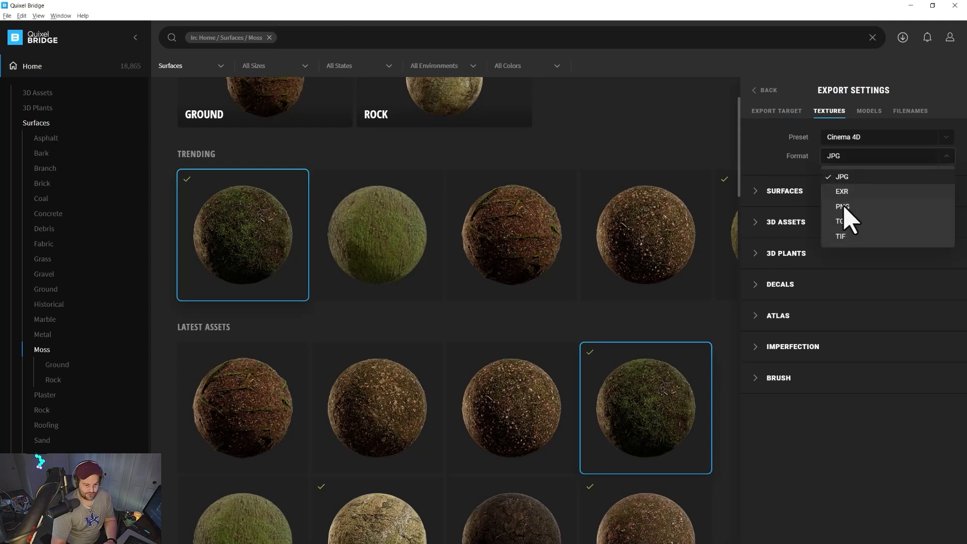
left_click(802, 166)
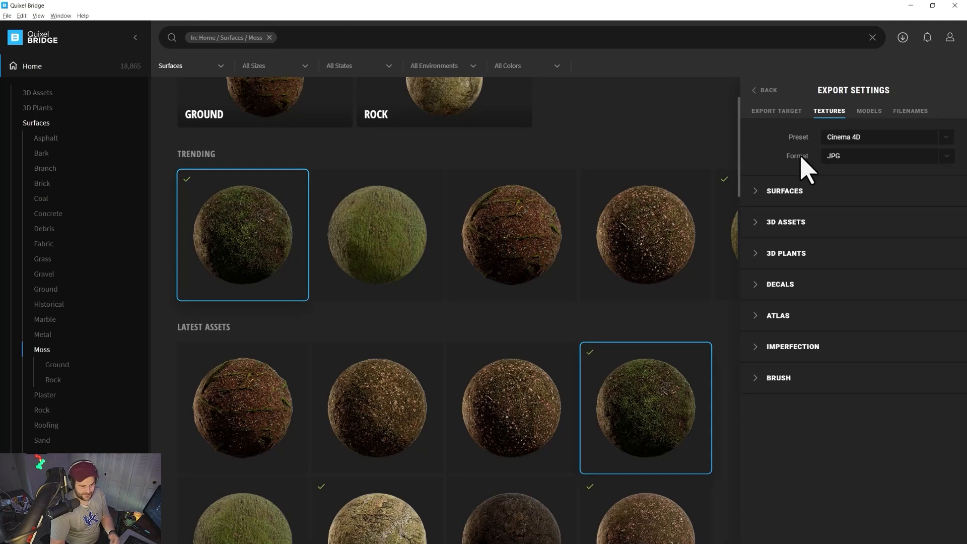
Review which texture maps are exported for Surfaces, then return to the moss surface's details
left_click(761, 201)
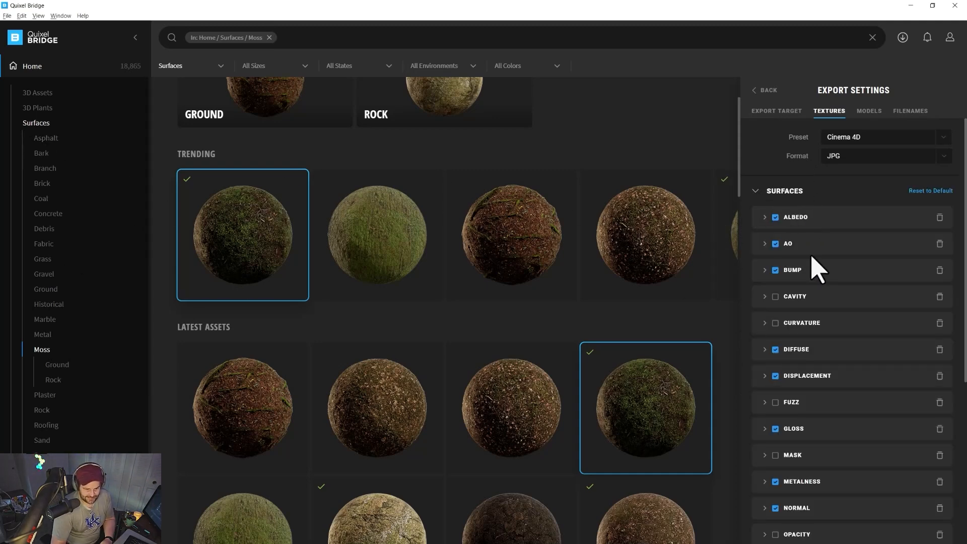
scroll(806, 292, "down", 6)
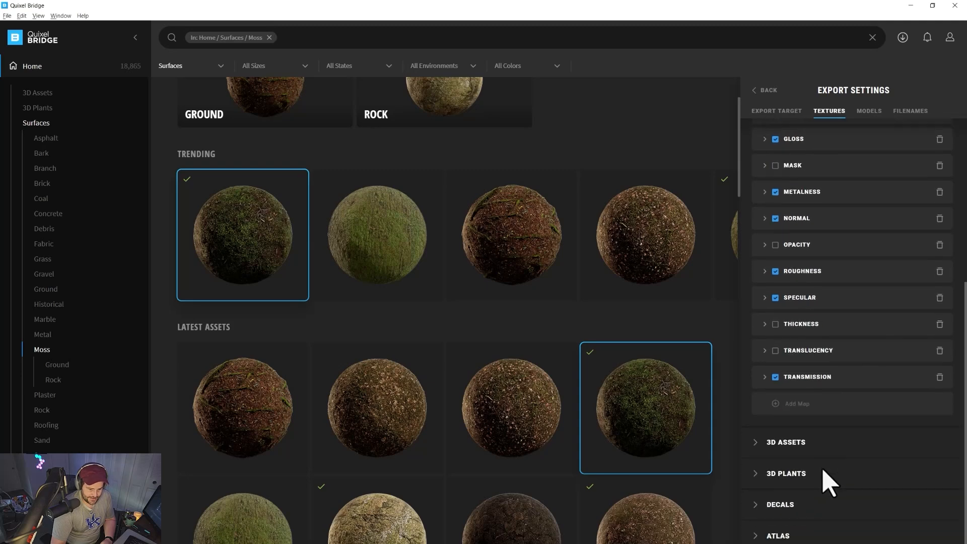
scroll(885, 298, "up", 6)
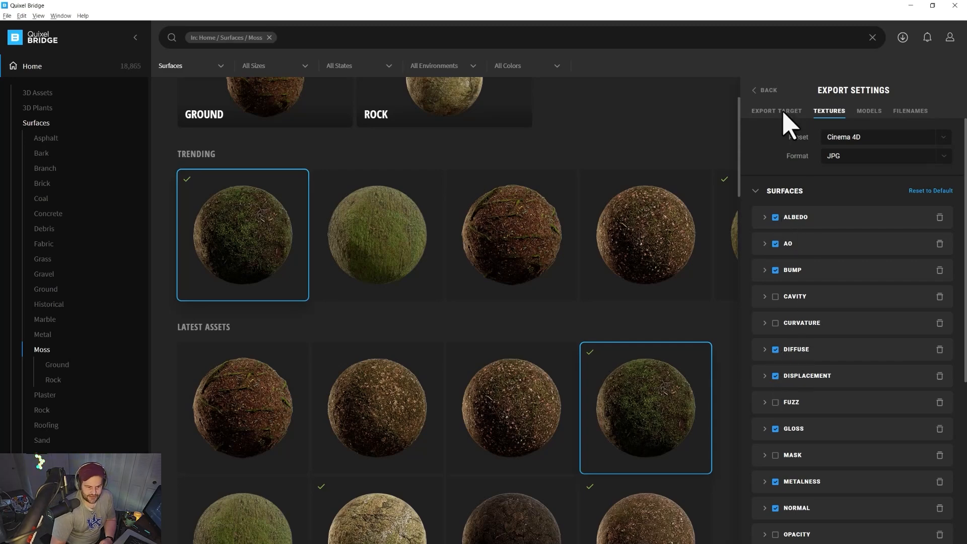
left_click(769, 91)
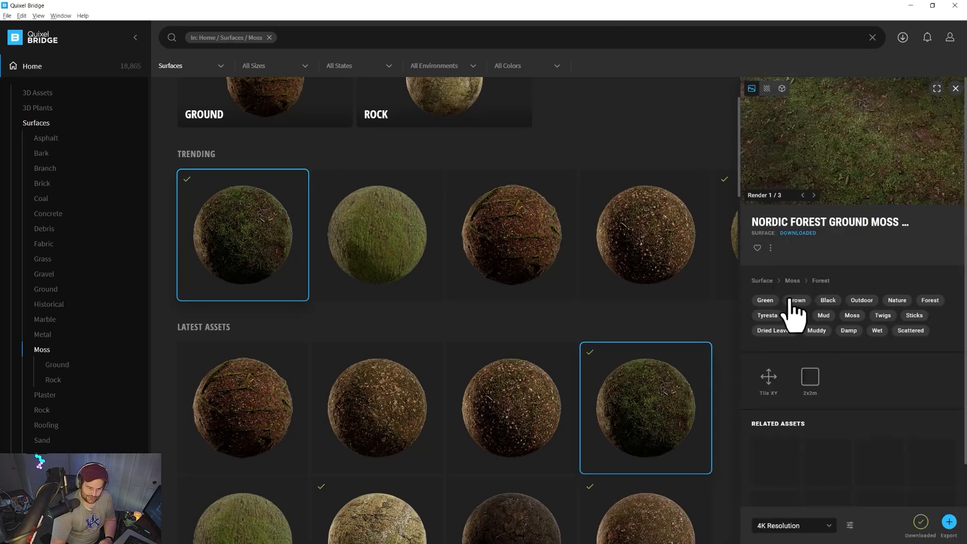
Reopen the download settings to recheck the selected texture maps, then go back to the asset
left_click(850, 525)
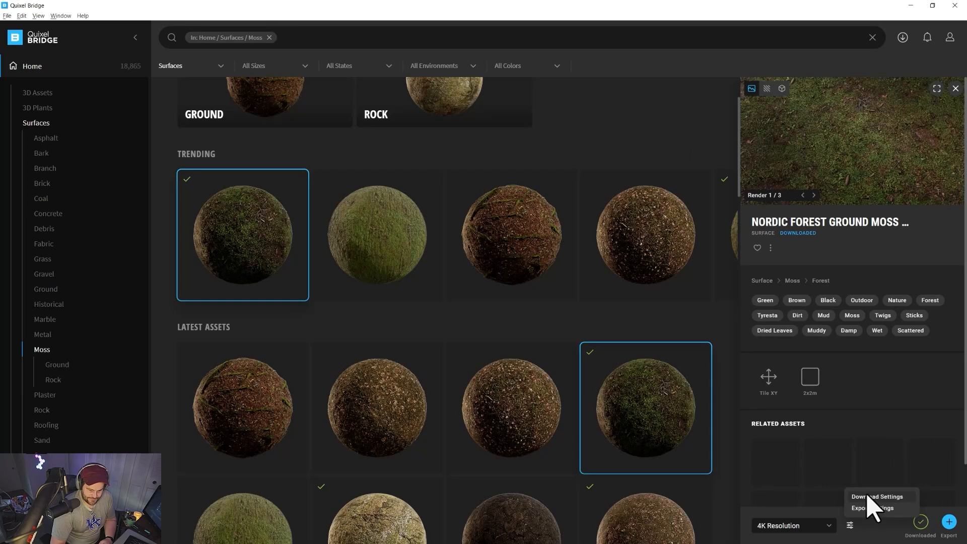
left_click(876, 496)
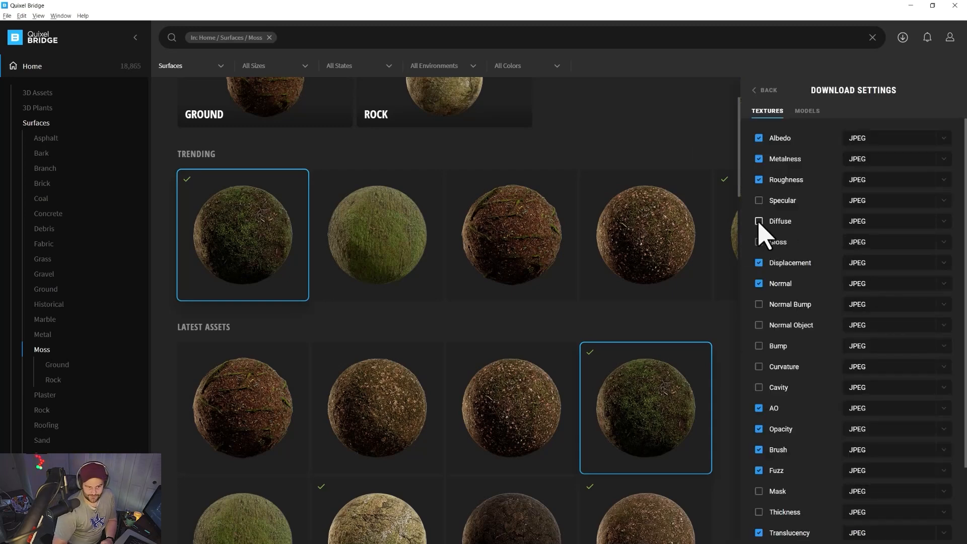
left_click(763, 91)
Open the texture export settings and examine which maps are exported for 3D Assets
left_click(850, 525)
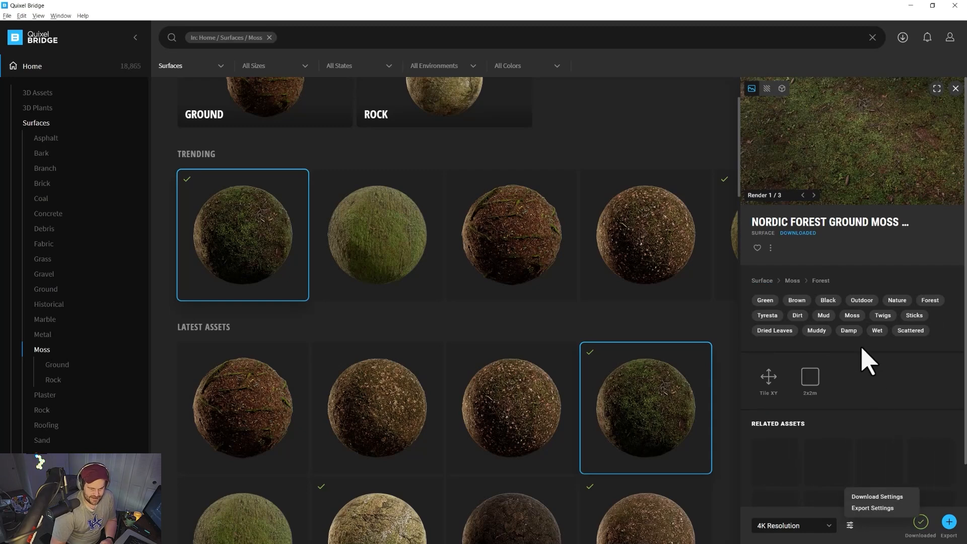
left_click(879, 510)
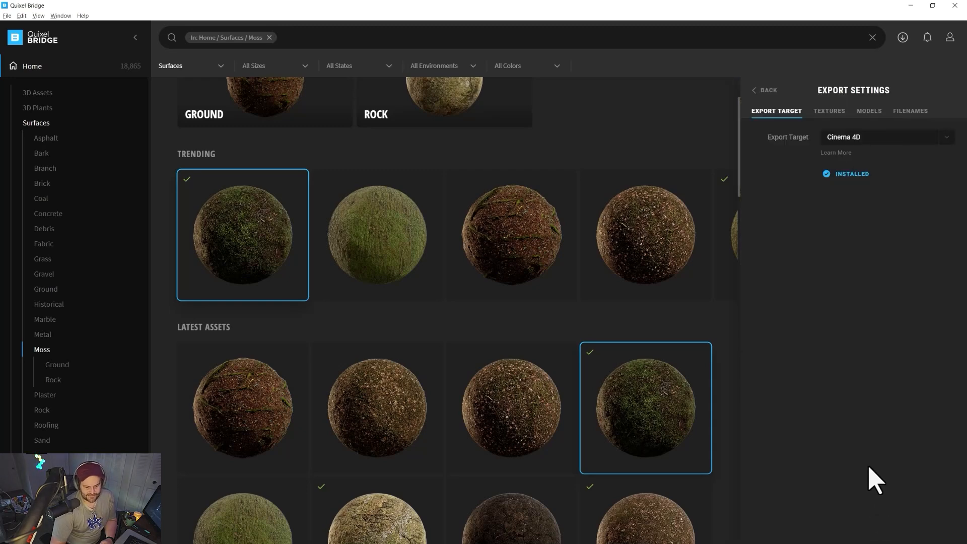
left_click(829, 112)
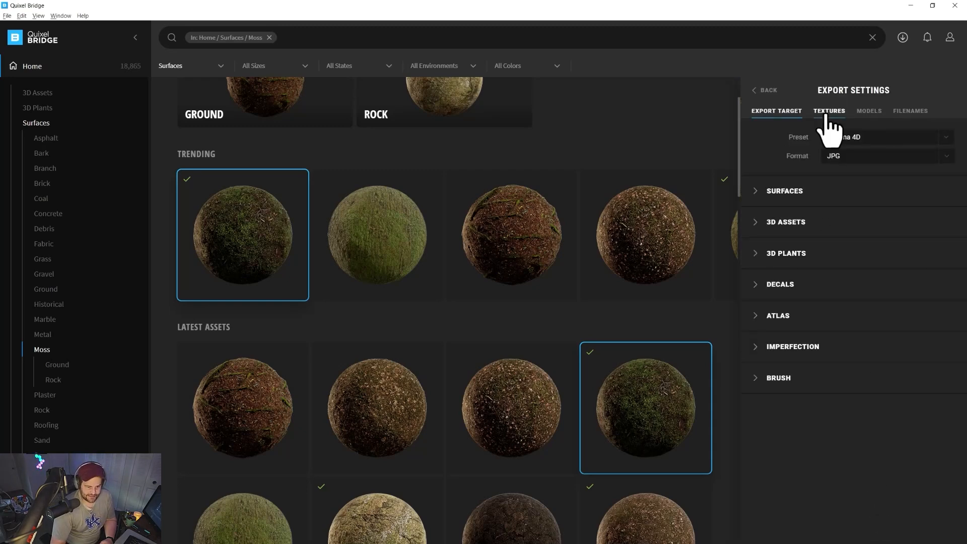
left_click(757, 223)
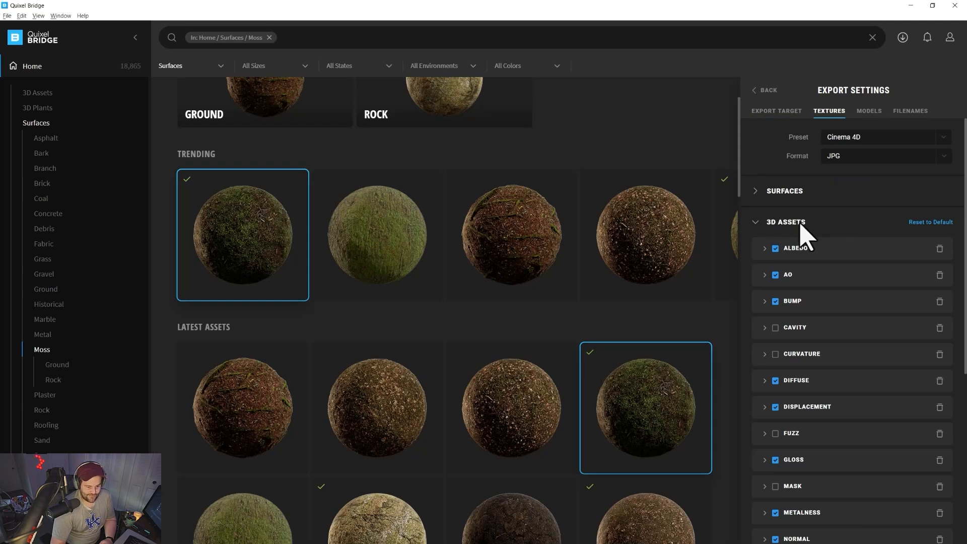
Inspect the Displacement and Diffuse map export options for 3D Assets, then collapse the 3D Assets section
left_click(764, 407)
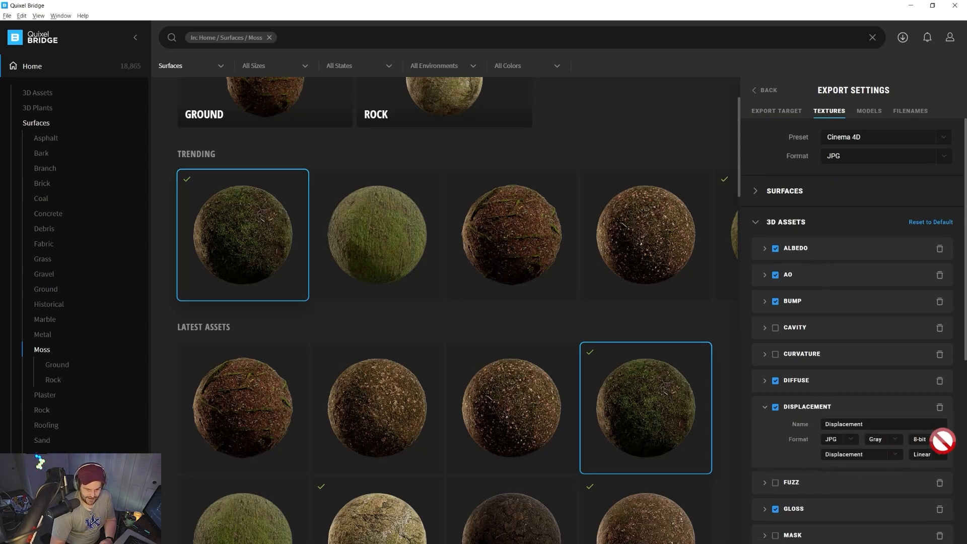
left_click(765, 381)
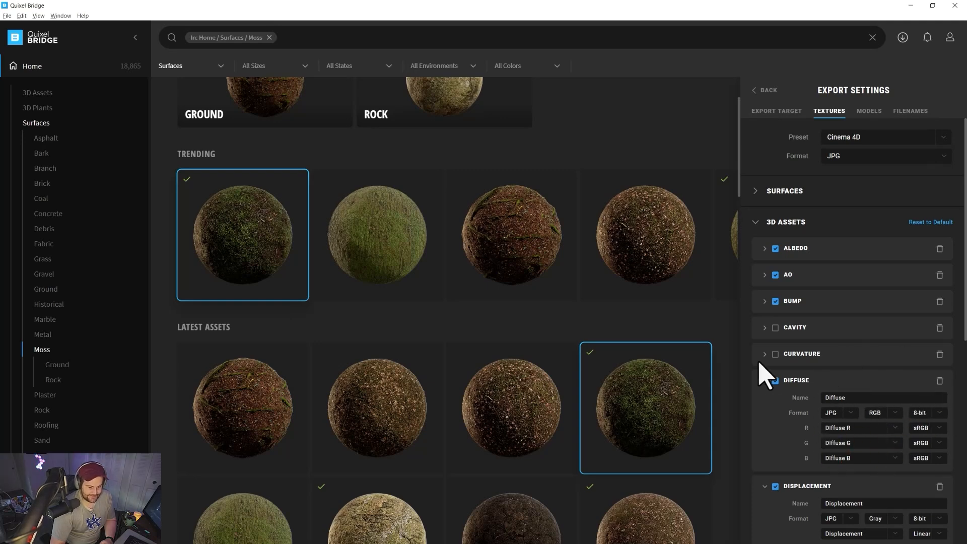
left_click(755, 223)
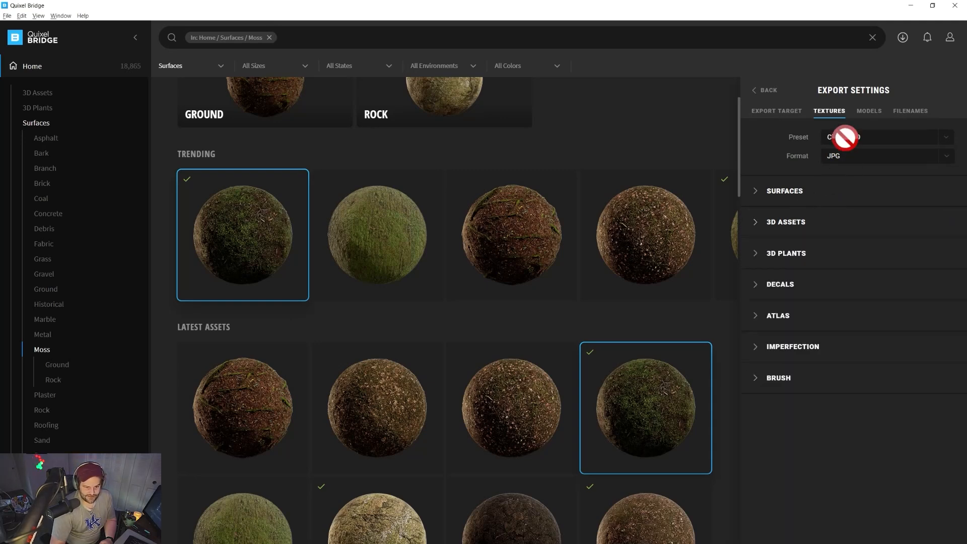
Turn off exporting all LODs for 3D Plants in the model export settings, then return to the moss surface's details
left_click(863, 112)
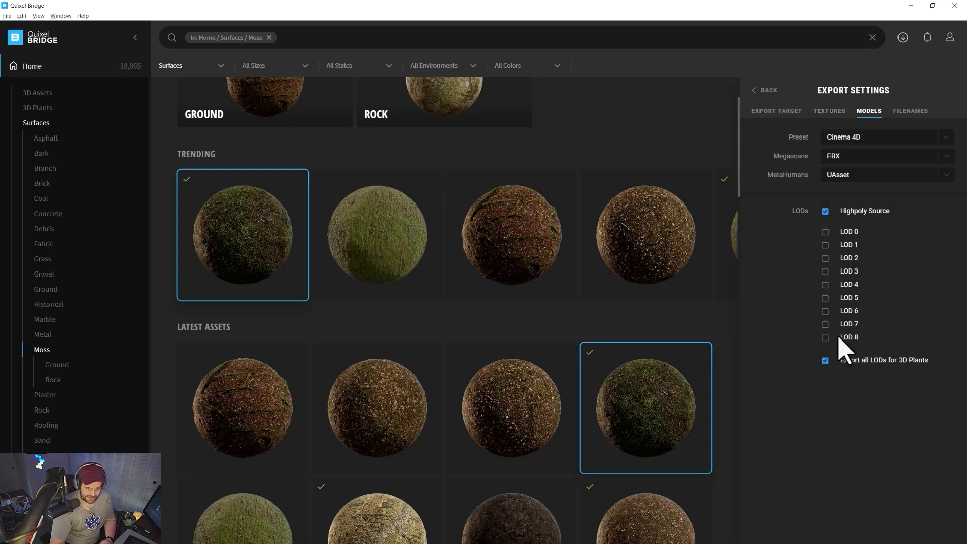
left_click(826, 360)
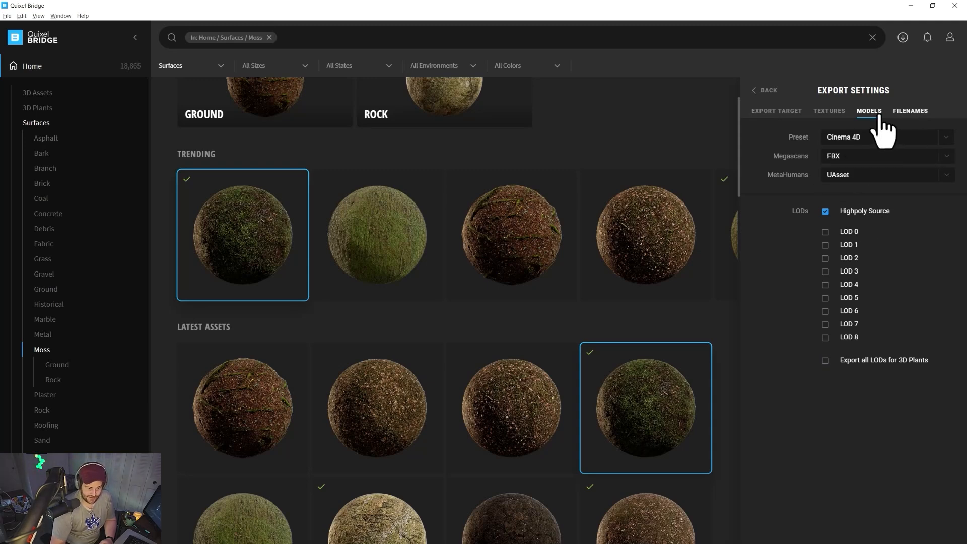
left_click(767, 91)
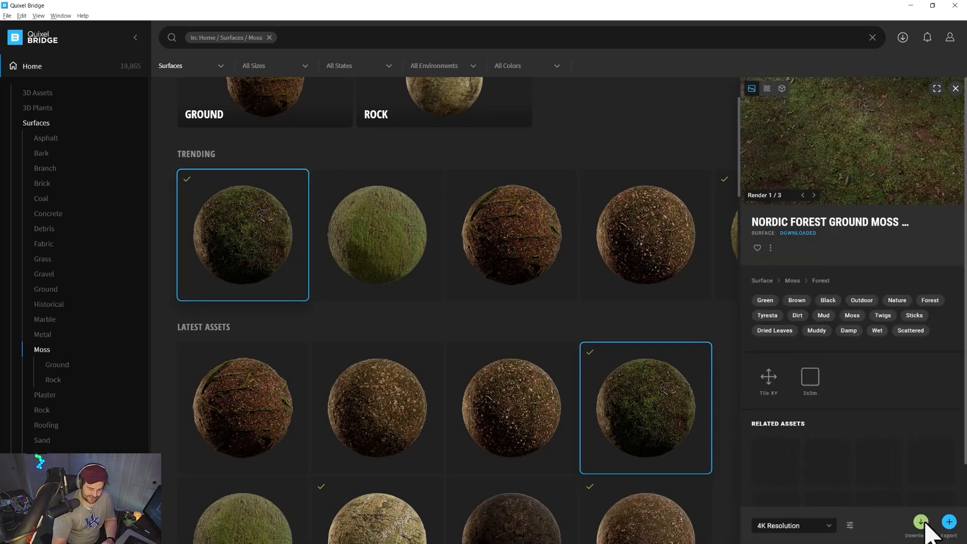
Try to export the Nordic Forest Ground Moss surface from Quixel Bridge to Cinema 4D at 4K resolution, and dismiss the plugin message
left_click(953, 522)
left_click_drag(561, 4, 661, 104)
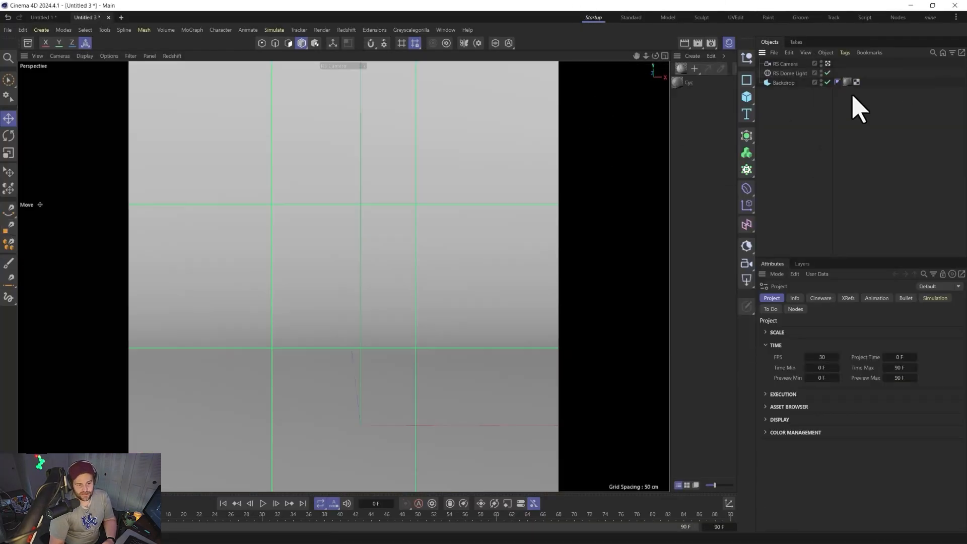
key("super")
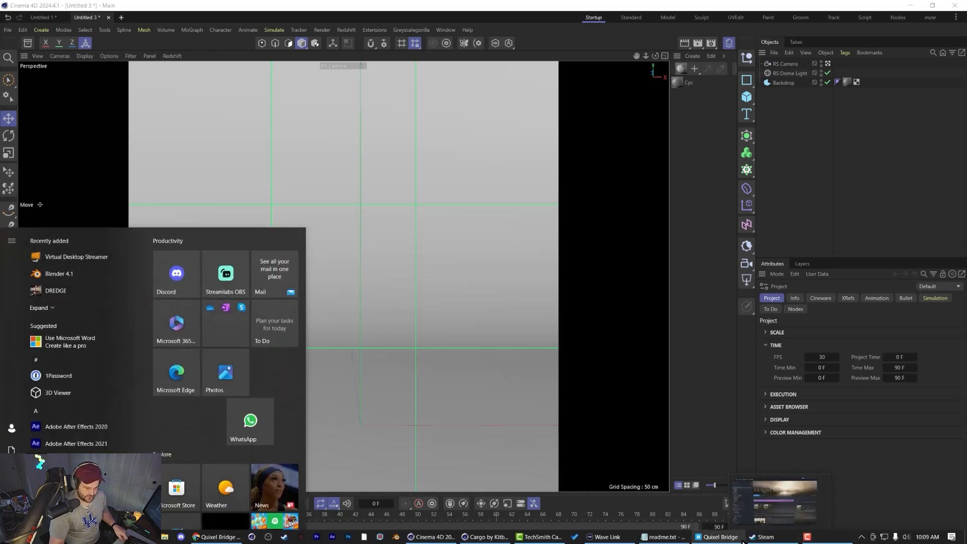
left_click(718, 537)
left_click(873, 343)
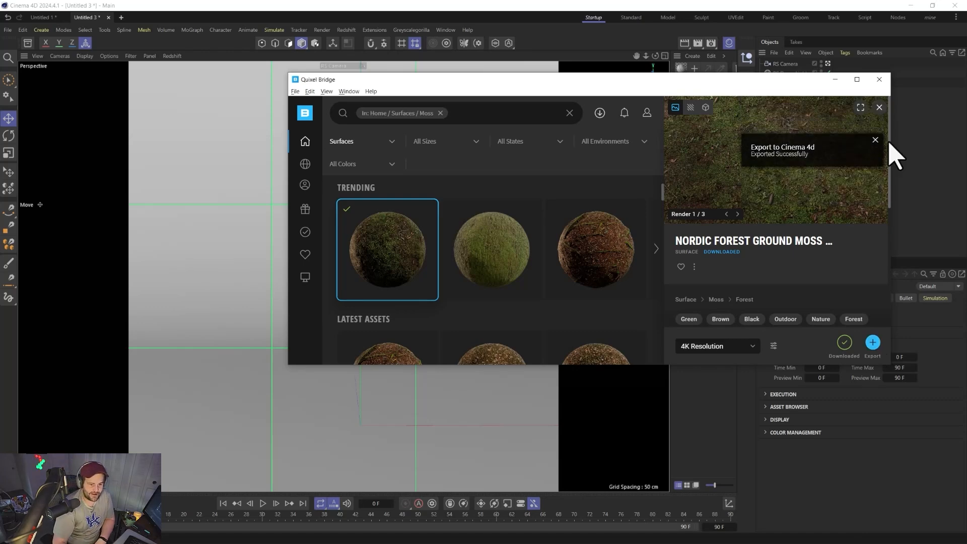
left_click(835, 79)
left_click_drag(484, 244, 408, 151)
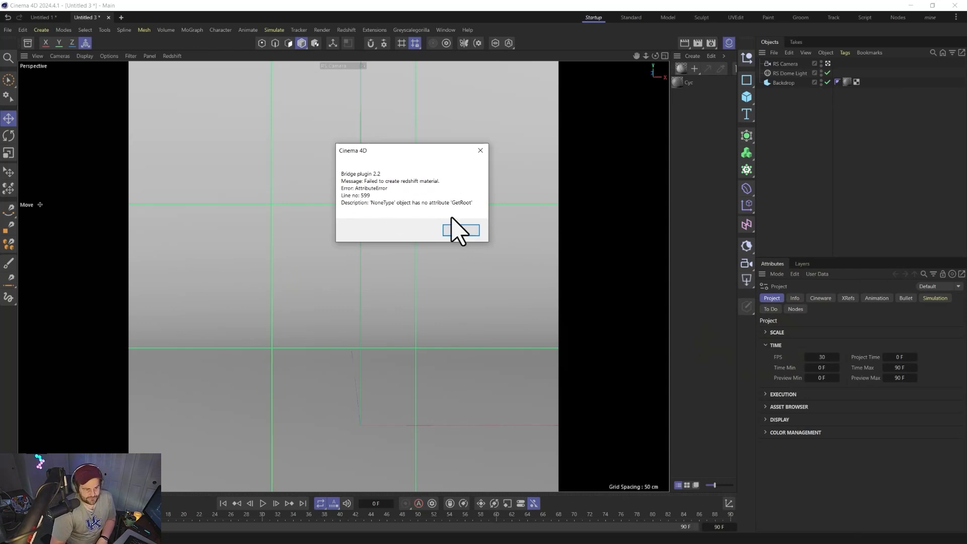
left_click(461, 231)
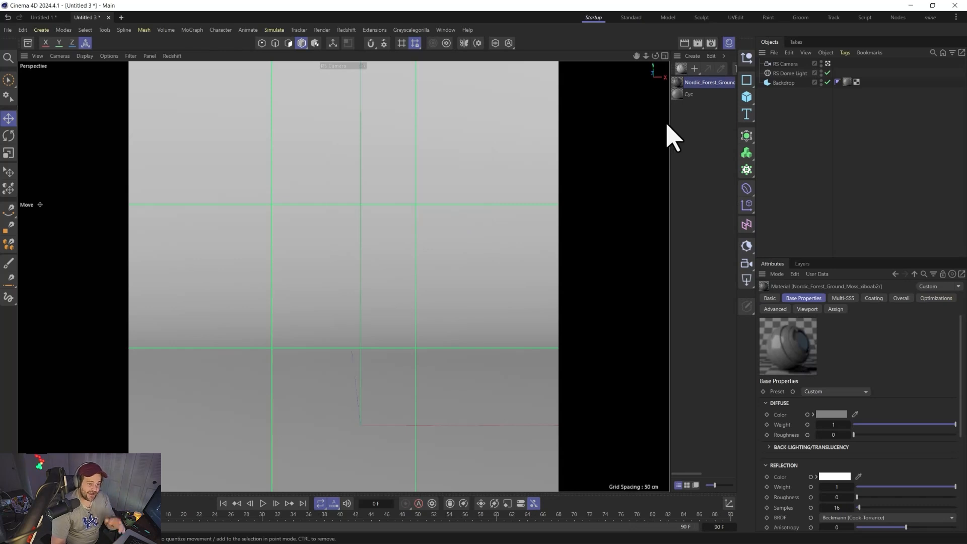
Disable Node Materials for Presets in the Redshift preferences and delete the imported Nordic Forest Ground Moss material
left_click(23, 30)
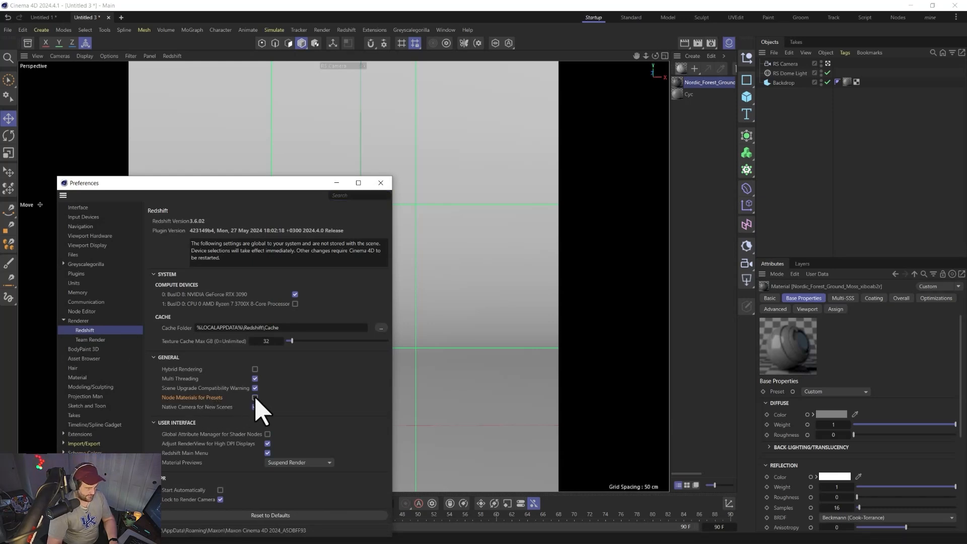
left_click(381, 182)
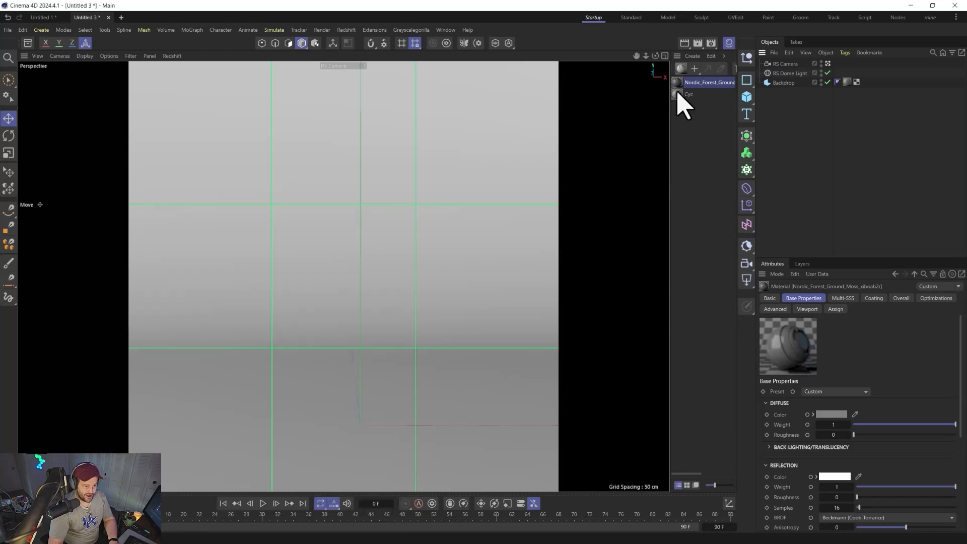
key("Delete")
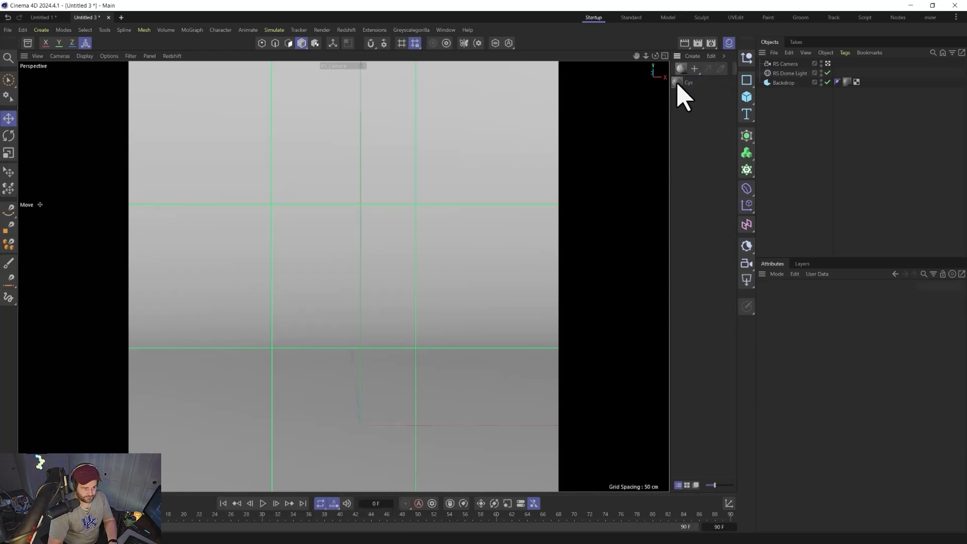
Switch to Quixel Bridge, export the 4K Nordic Forest Ground Moss surface to Cinema 4D again, and return to the scene
key("super")
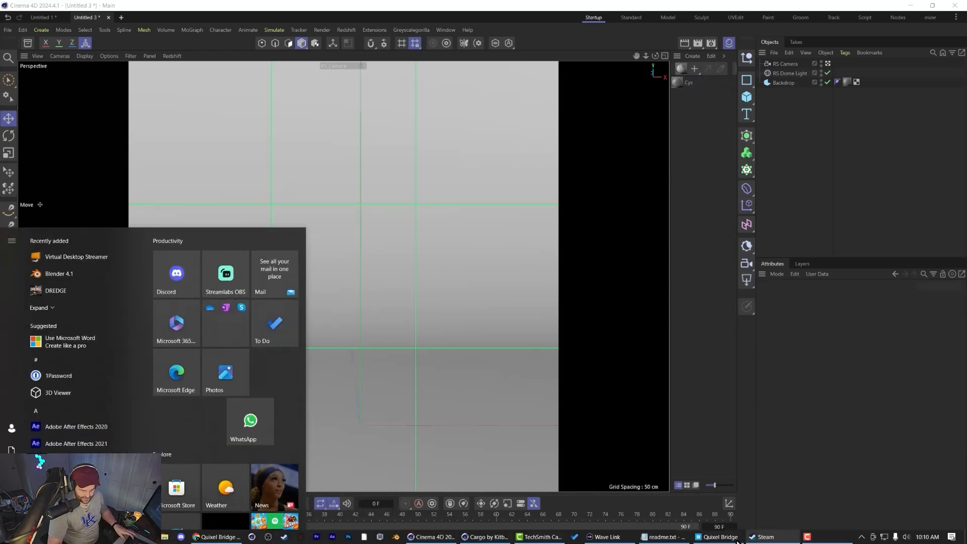
left_click(718, 538)
left_click(872, 343)
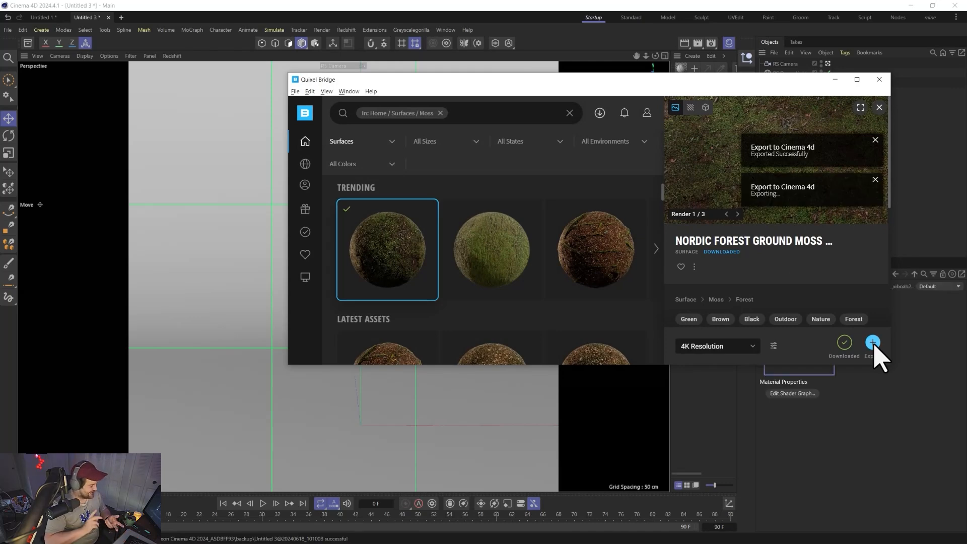
left_click(835, 79)
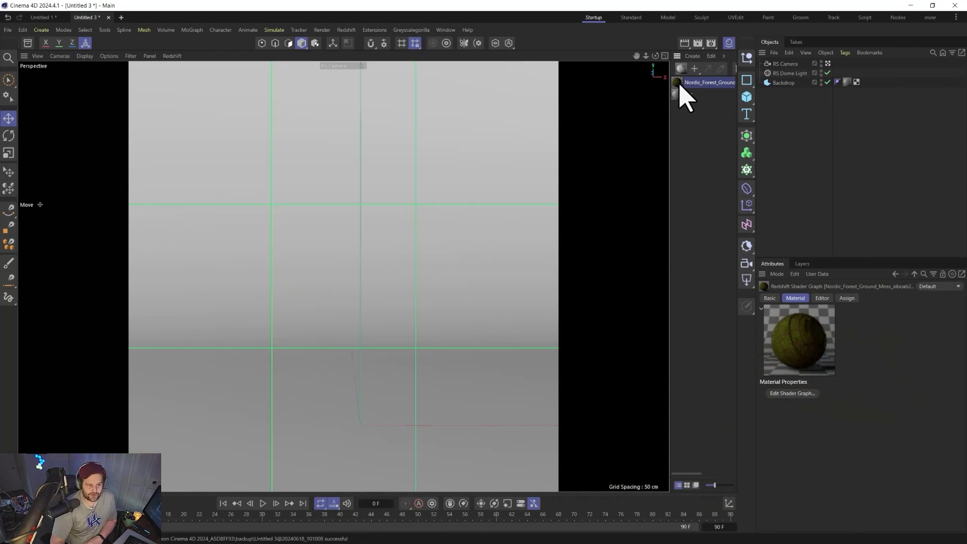
Add a Landscape object with 15% rough furrows and 0% fine furrows, and lower its height to about 78 cm
left_click(750, 102)
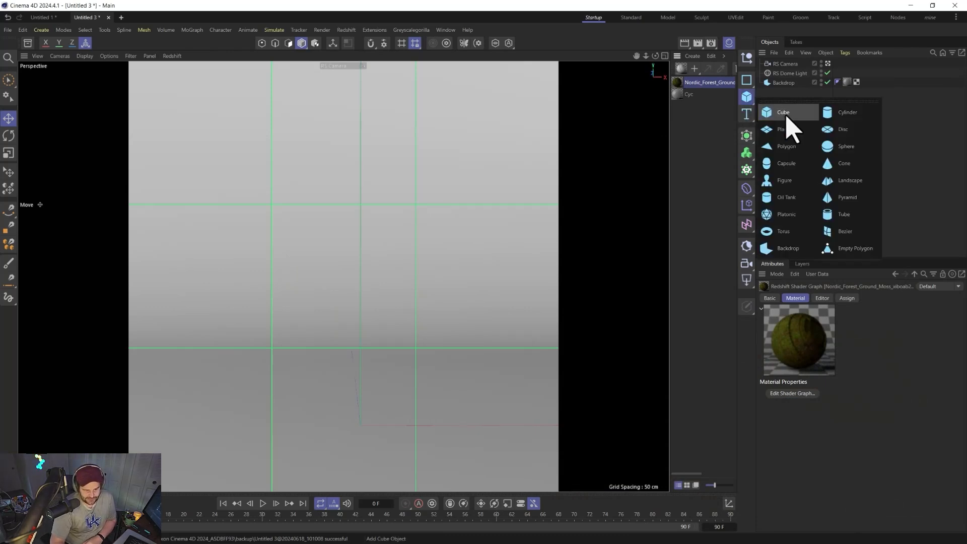
left_click(834, 181)
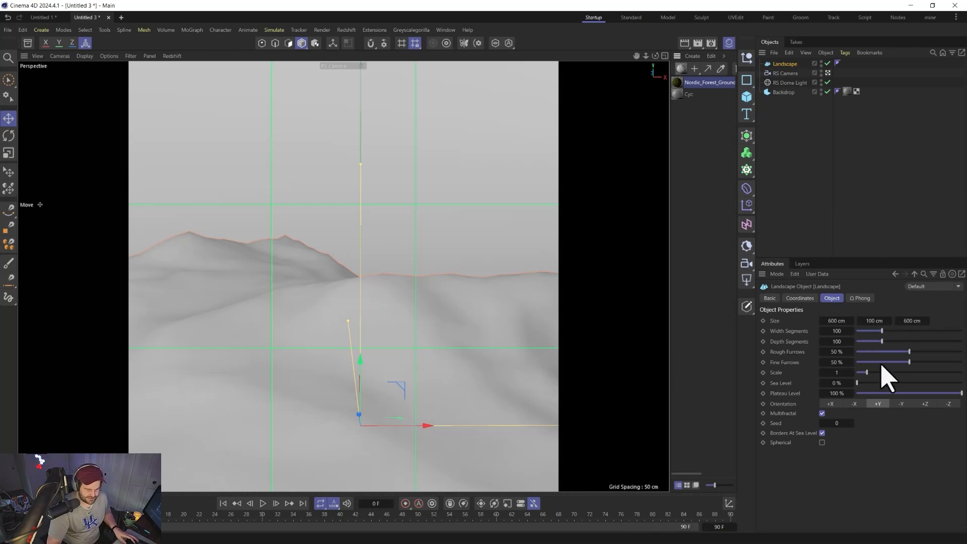
left_click_drag(909, 352, 872, 352)
left_click_drag(909, 362, 818, 358)
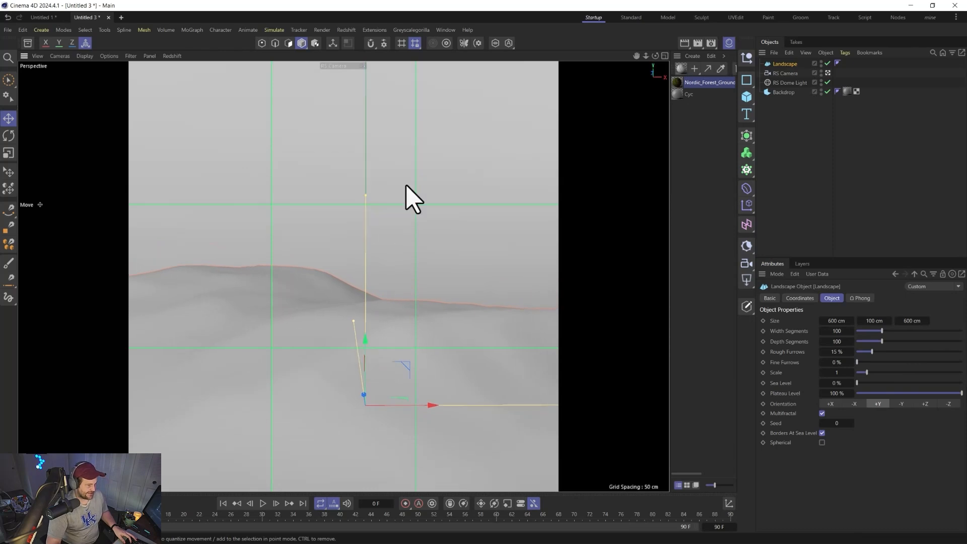
left_click_drag(363, 194, 355, 246)
Apply the Nordic Forest Ground Moss material to the landscape and preview it in the Redshift RenderView
left_click_drag(346, 401, 404, 316, "alt")
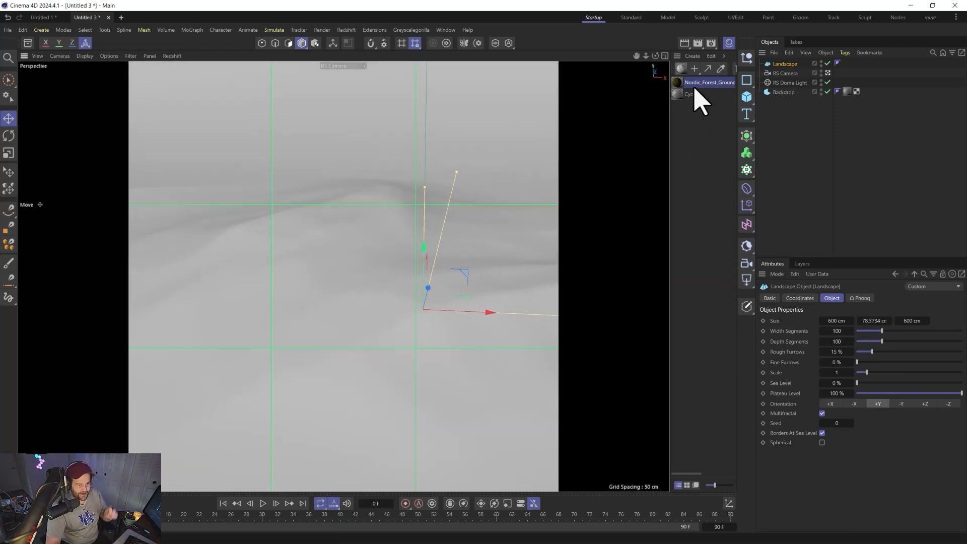
left_click_drag(695, 85, 385, 325)
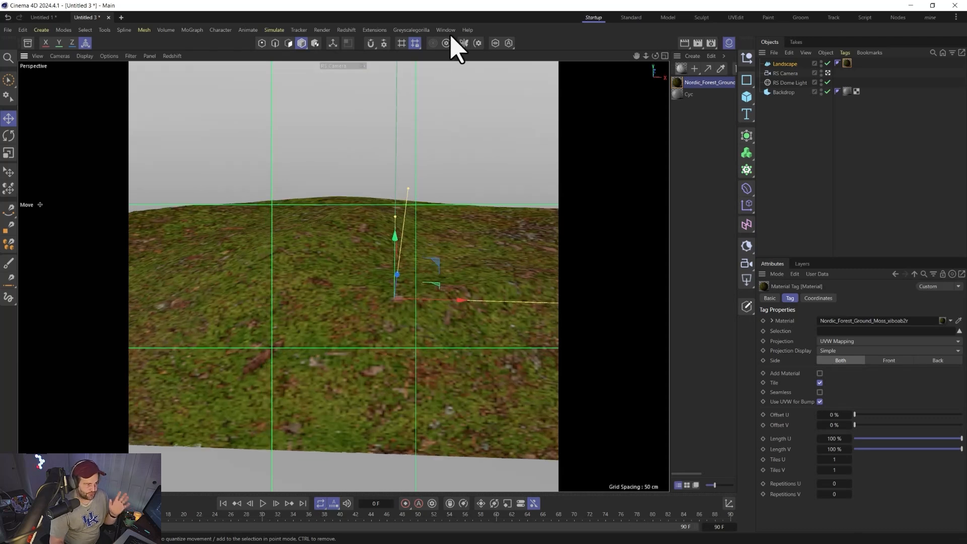
left_click(346, 30)
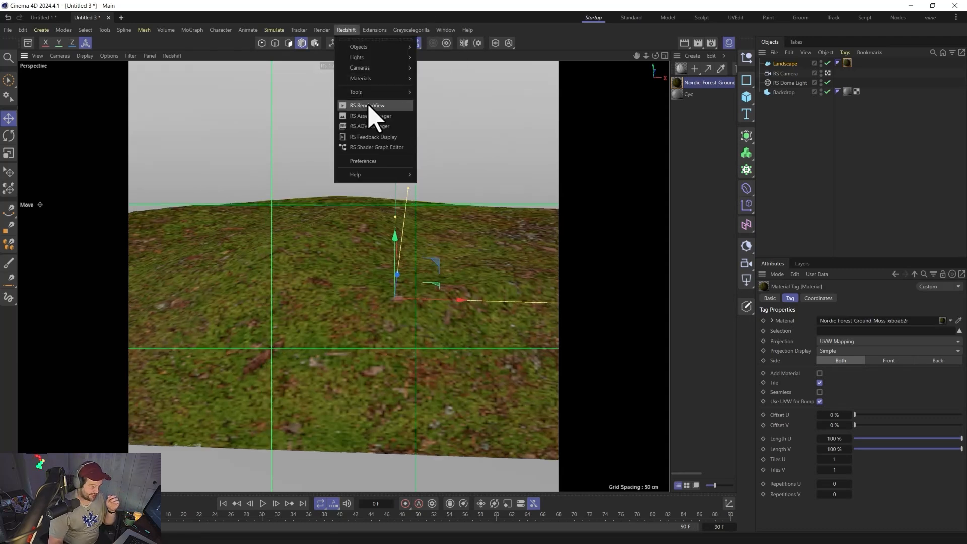
key("Escape")
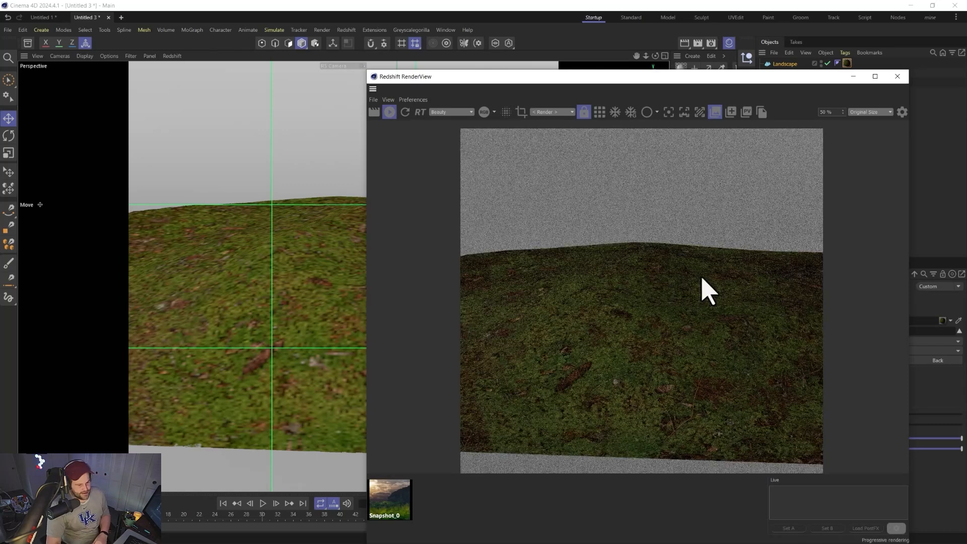
left_click_drag(633, 77, 366, 35)
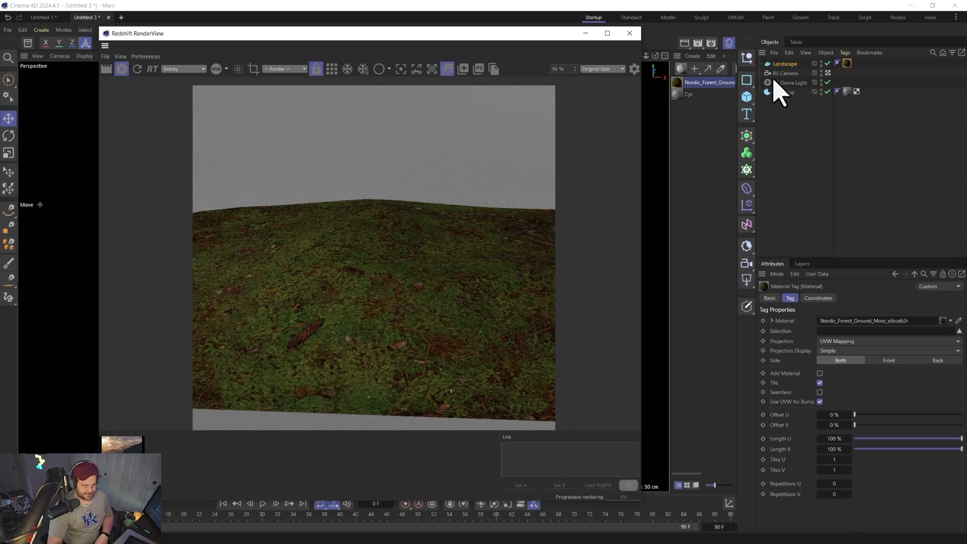
Set the landscape's moss material tiling to 2 in both U and V
left_click(842, 64)
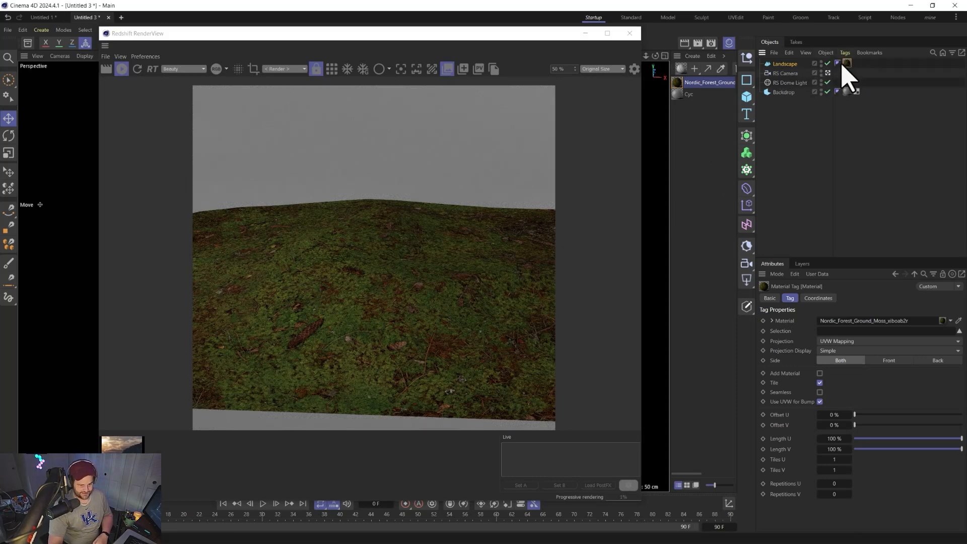
key("Tab")
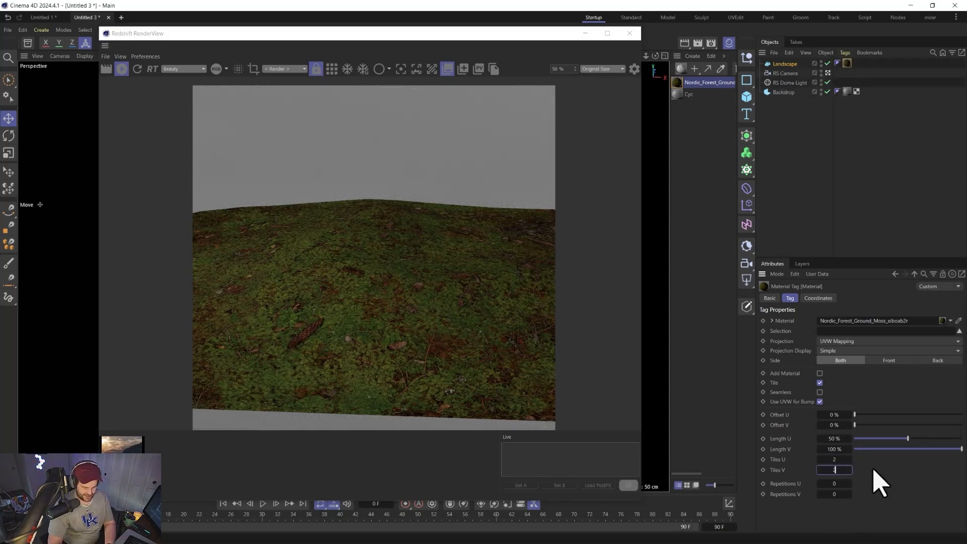
type("2")
key("Return")
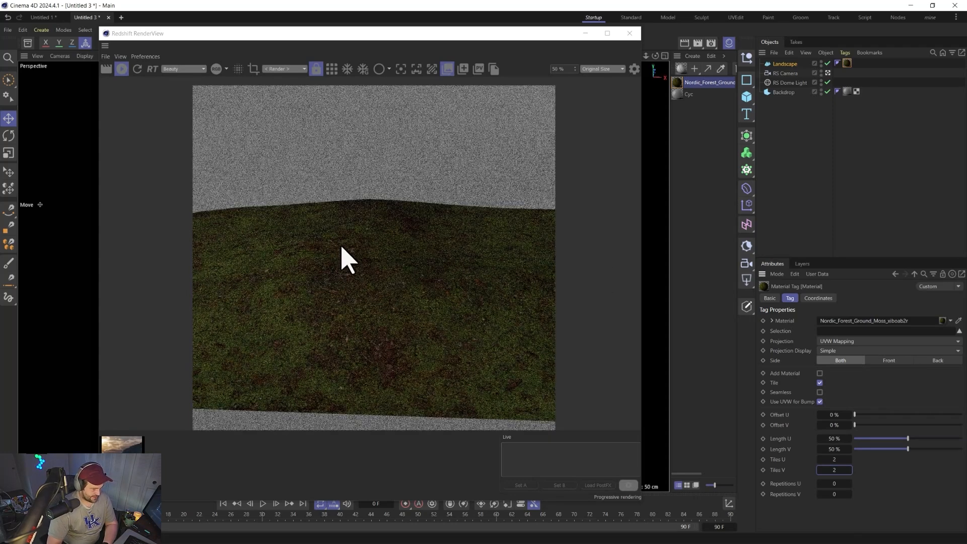
Raise the landscape's width and depth segments to 400 each
left_click(784, 64)
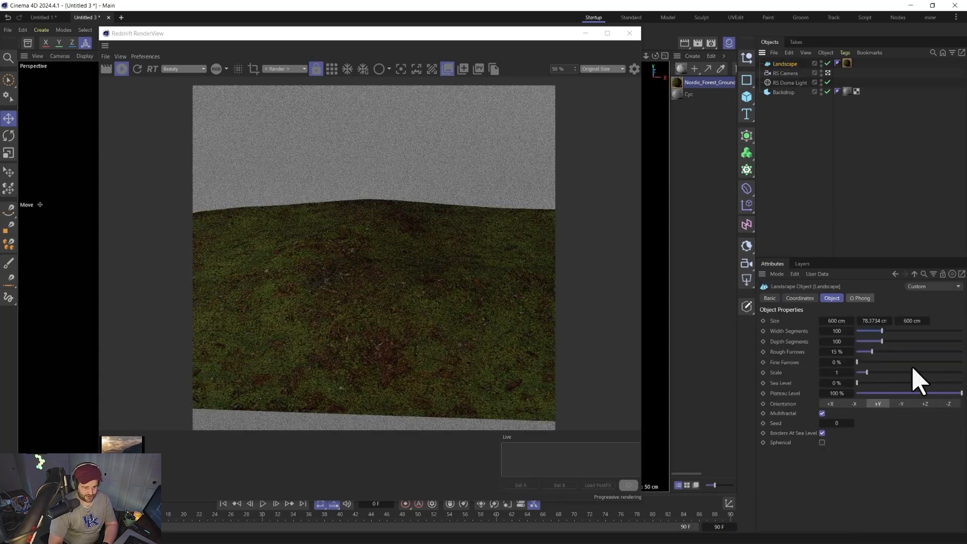
left_click_drag(879, 331, 964, 331)
left_click_drag(875, 342, 964, 343)
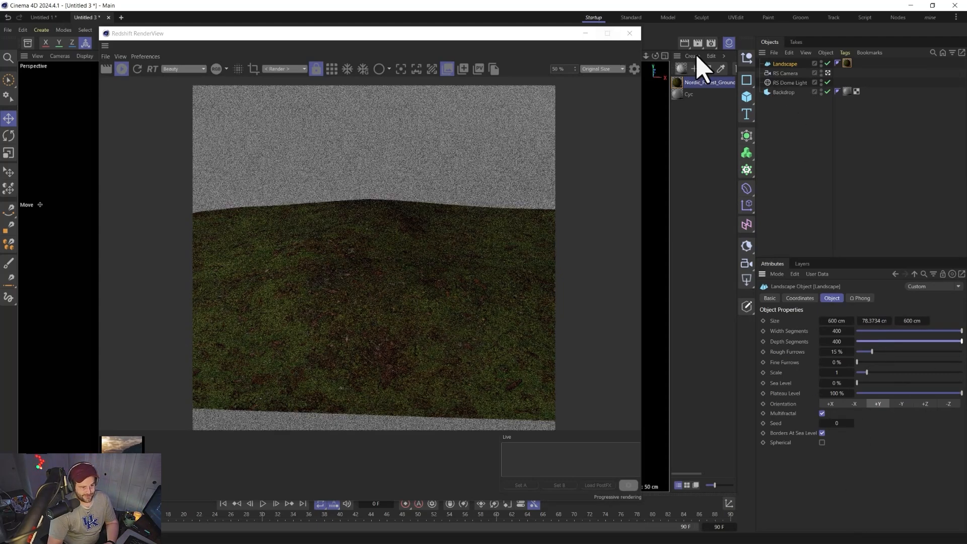
Add a Redshift Object tag to the landscape
right_click(784, 75)
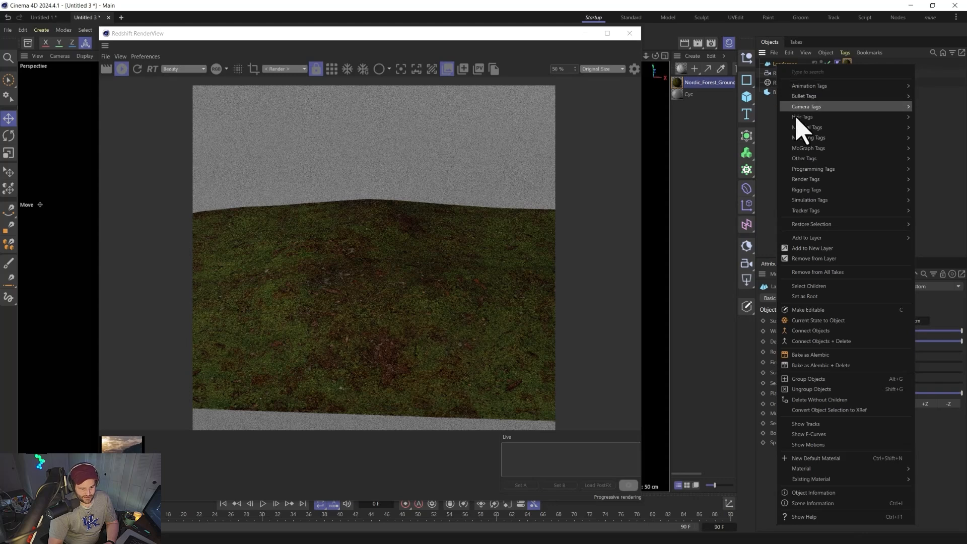
mouse_move(786, 179)
left_click(756, 218)
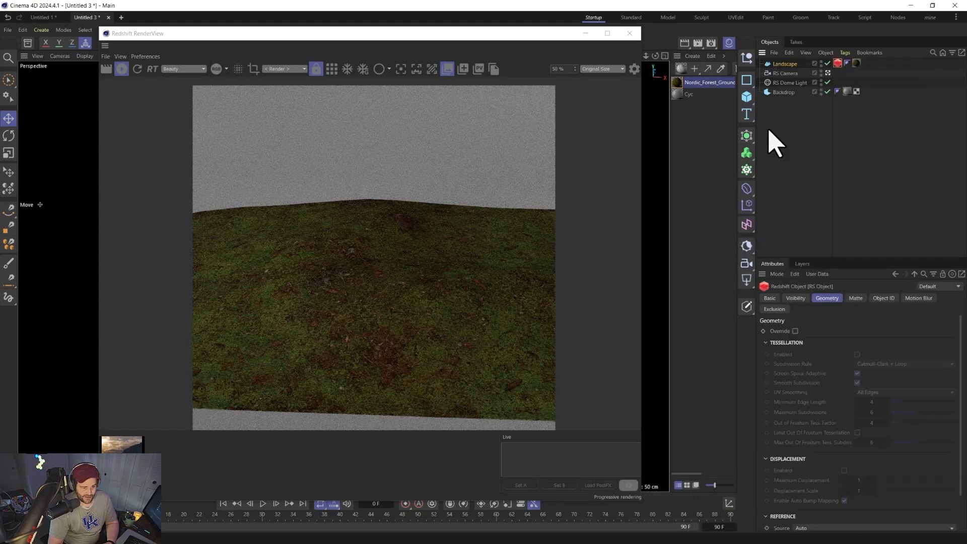
Close the render preview and briefly inspect the shader graph of the Nordic Forest Ground Moss material
left_click(629, 34)
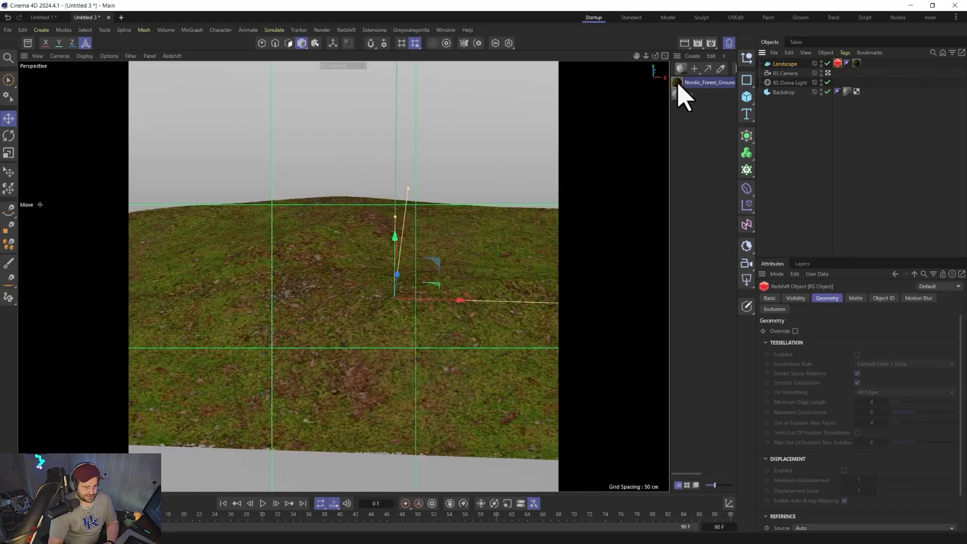
double_click(676, 85)
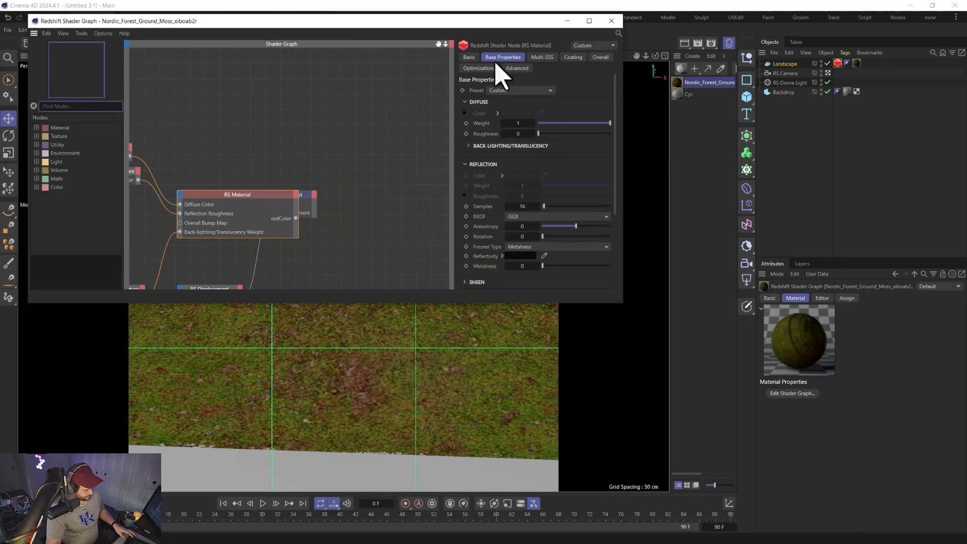
left_click(612, 23)
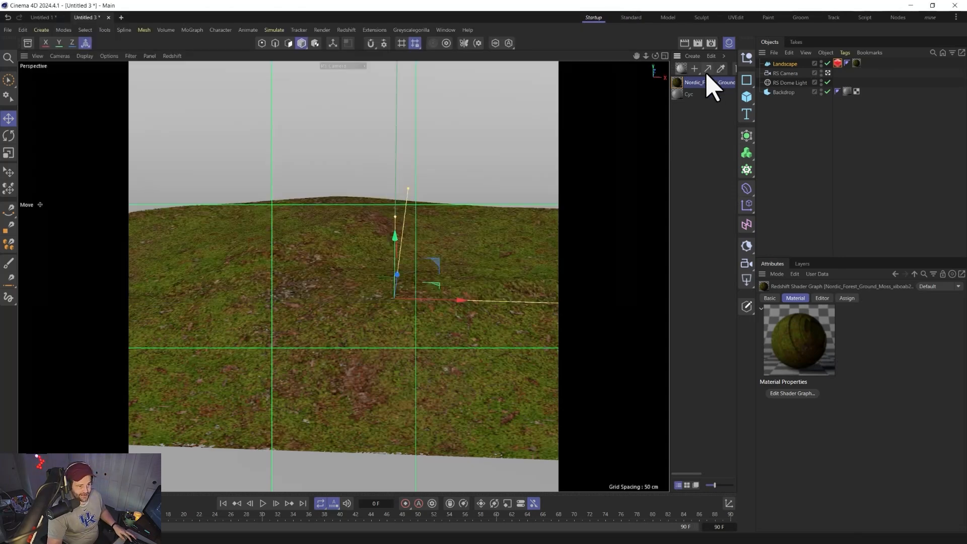
Convert and replace the Nordic Forest Ground Moss material with a node material
left_click_drag(669, 80, 571, 91)
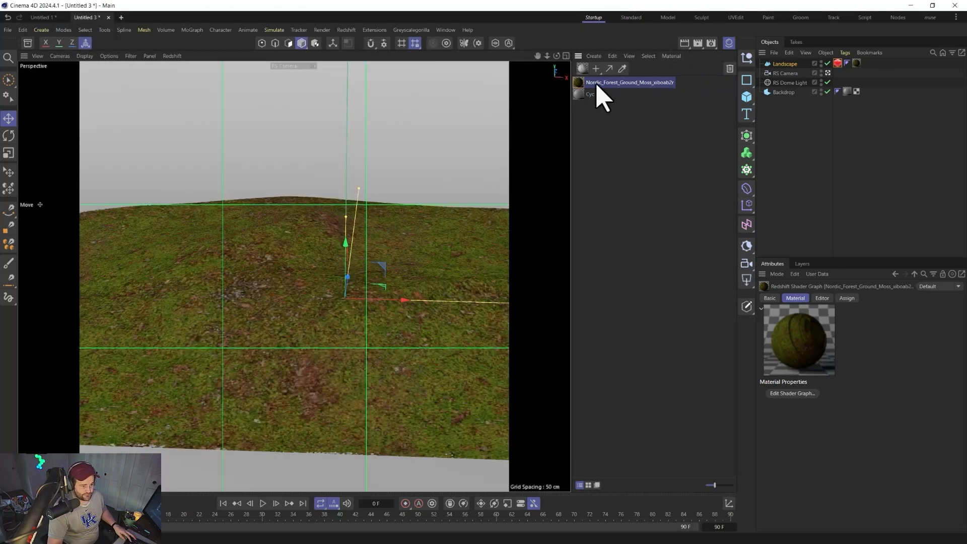
left_click(671, 56)
mouse_move(691, 122)
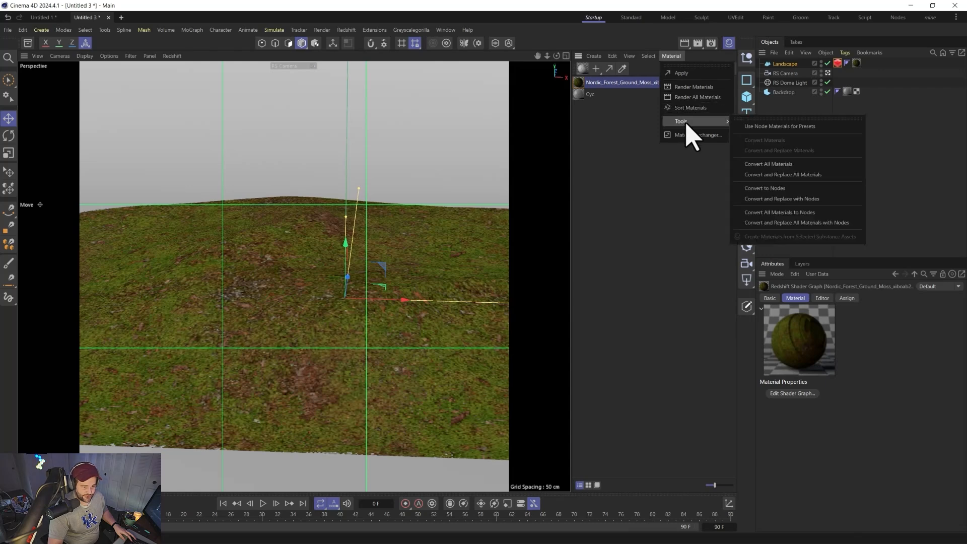
left_click(810, 200)
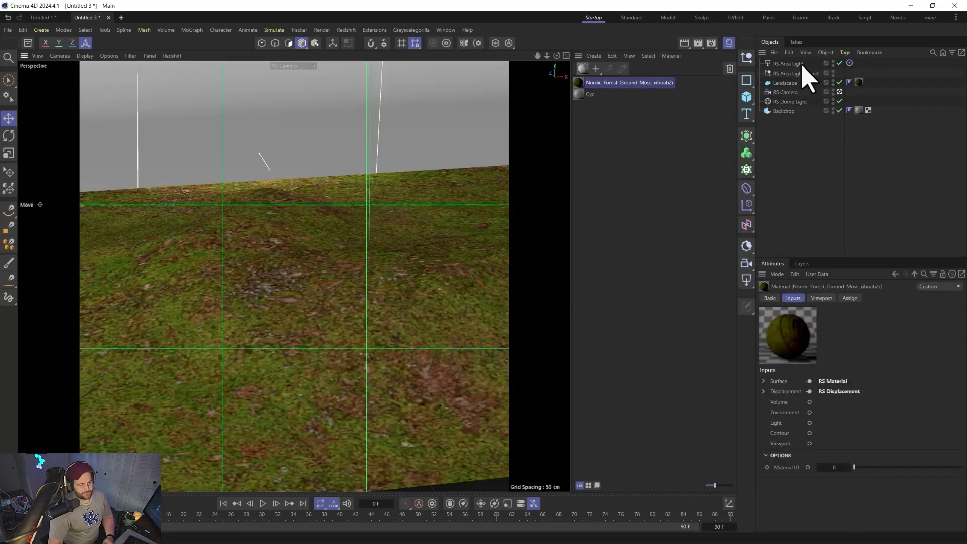
Shift the RS Area Light slightly behind the landscape and select the landscape
left_click(798, 63)
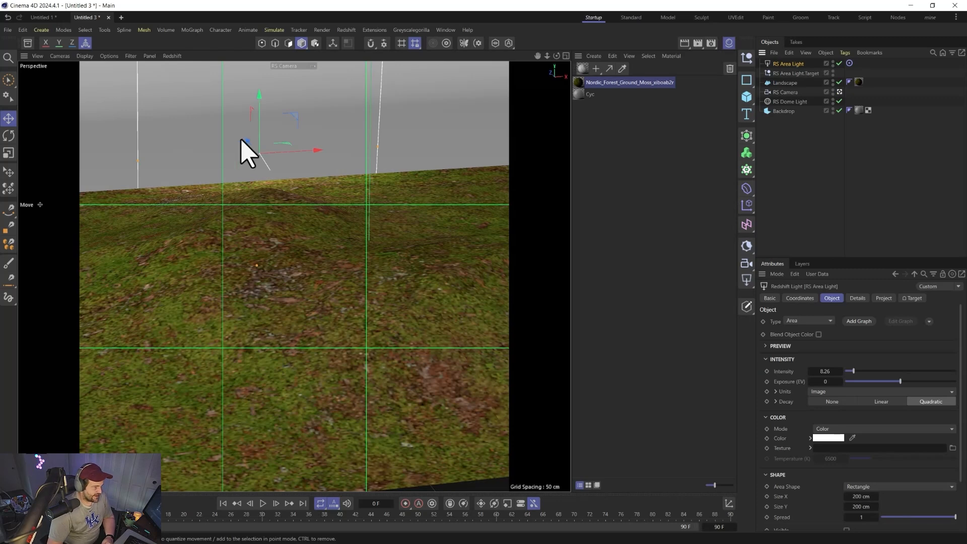
left_click_drag(243, 141, 240, 134)
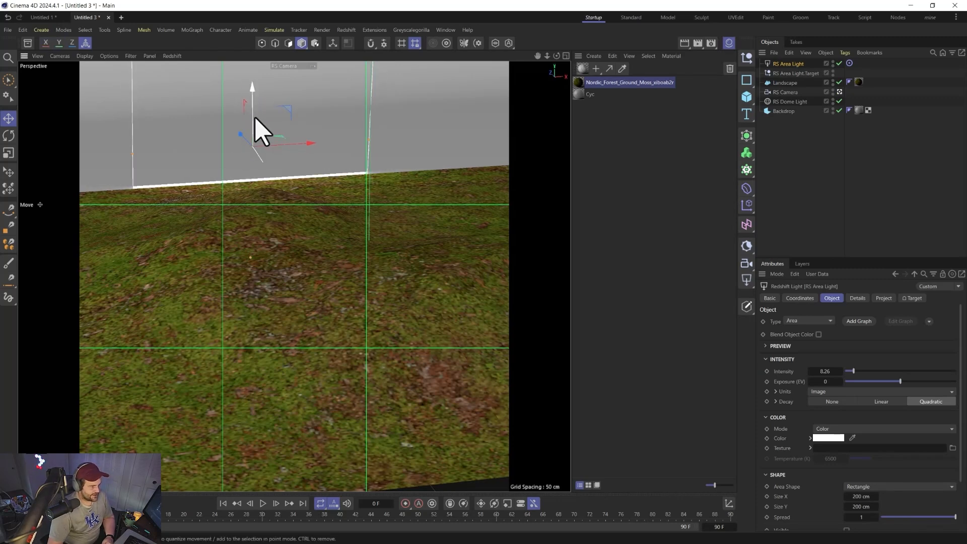
left_click(324, 324)
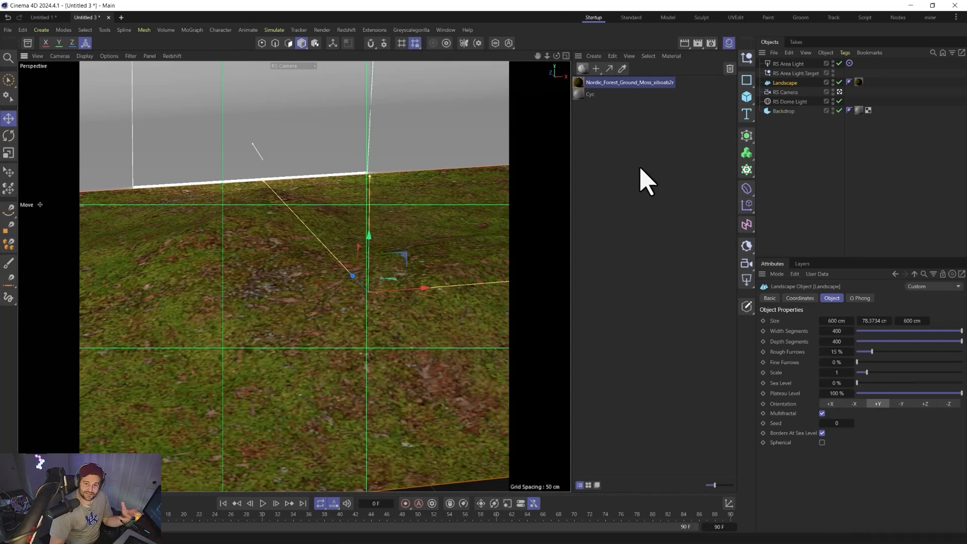
Set the color space of all four moss textures to Raw in the RS Asset Manager
left_click(350, 30)
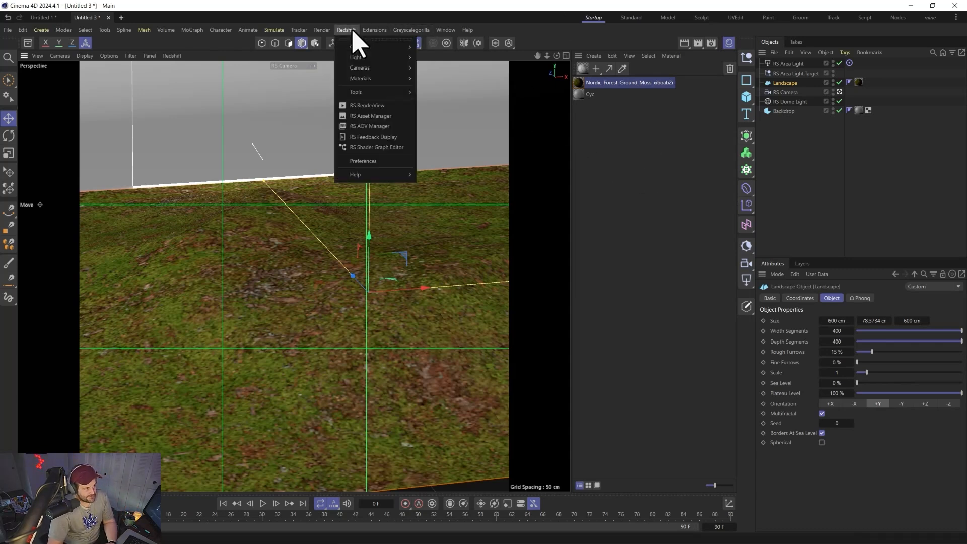
left_click(367, 120)
left_click_drag(115, 139, 99, 86)
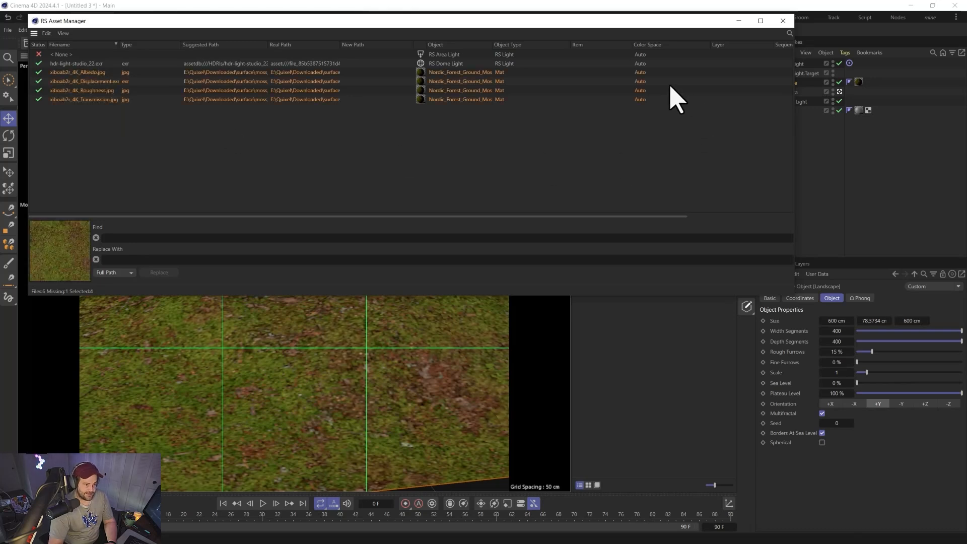
left_click(642, 82)
mouse_move(639, 157)
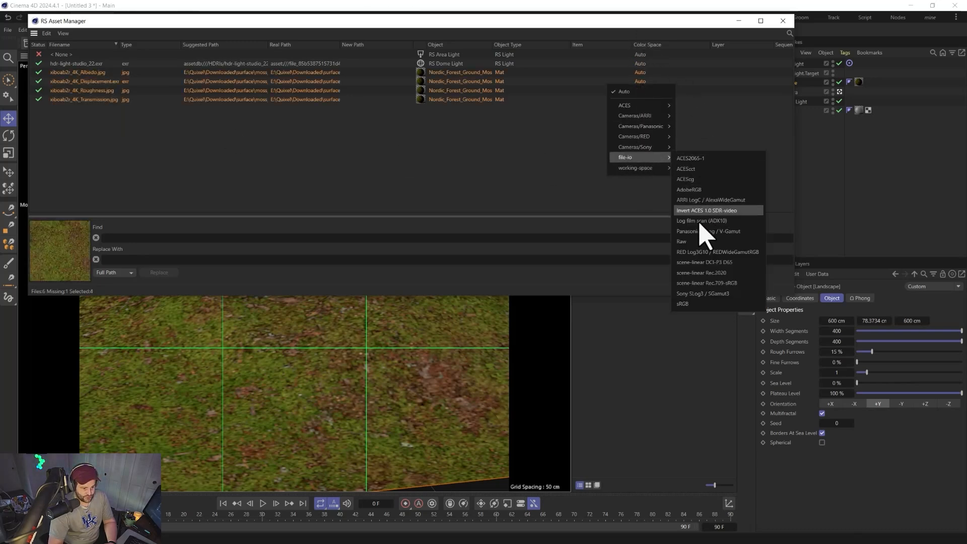
left_click(695, 243)
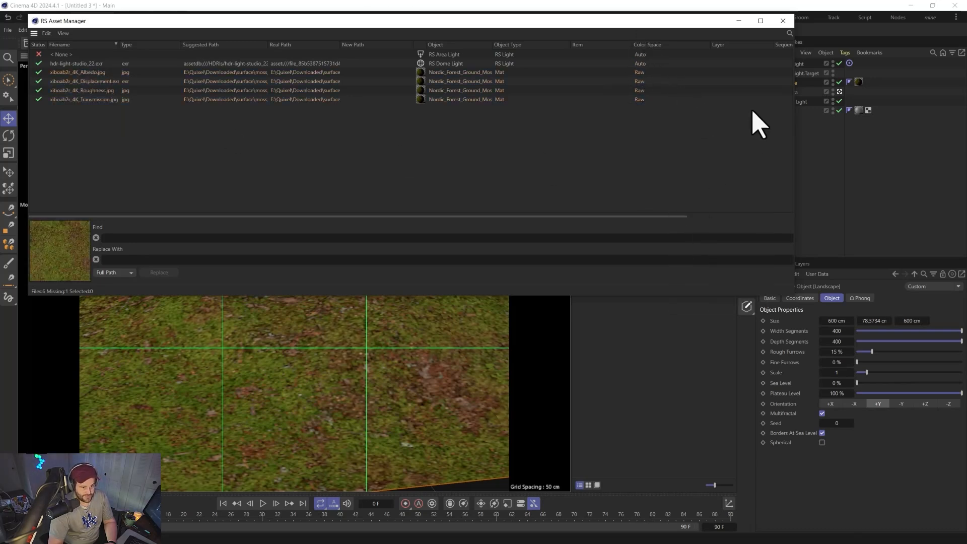
Filter the assets by filename for "al", set the albedo texture's color space to sRGB, and close the RS Asset Manager
left_click(790, 33)
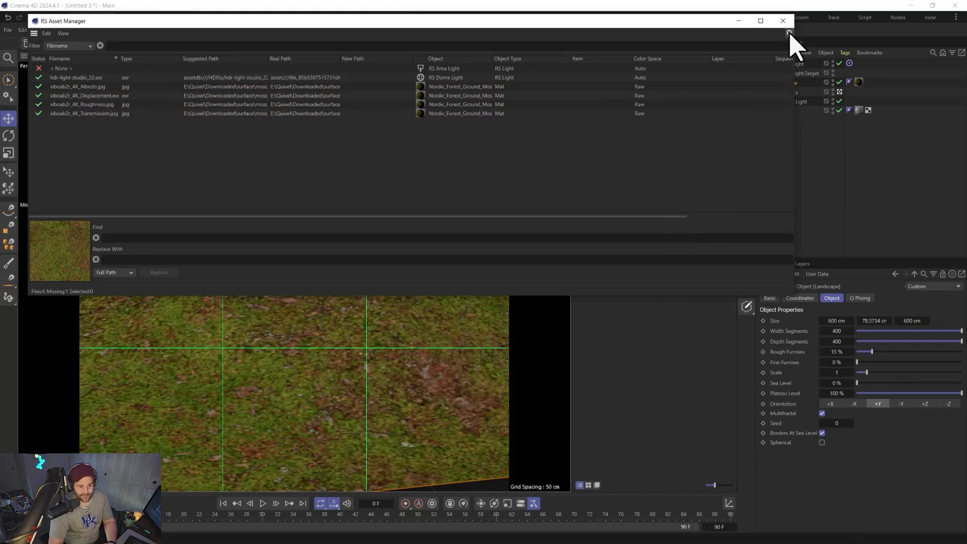
type("a")
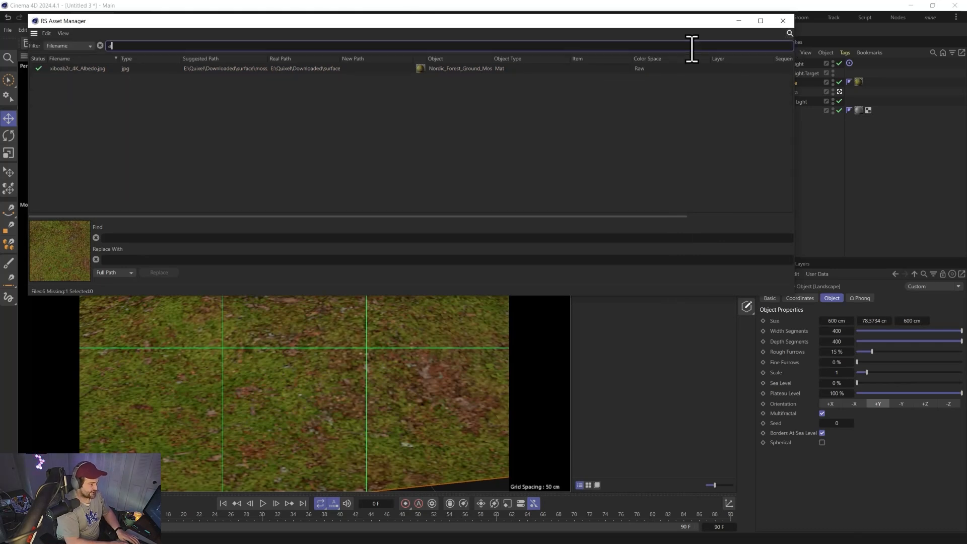
type("leb")
key("BackSpace")
key("BackSpace")
key("BackSpace")
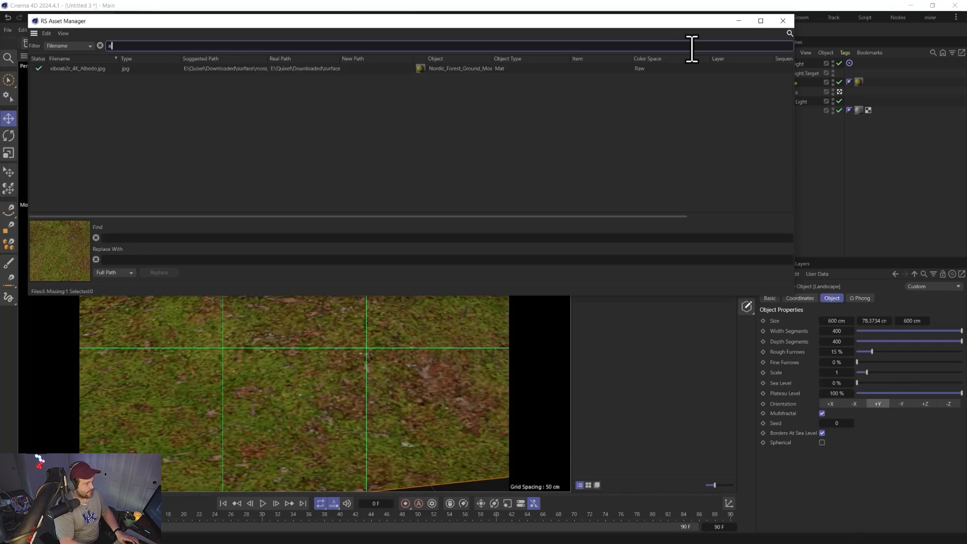
key("BackSpace")
left_click(530, 71)
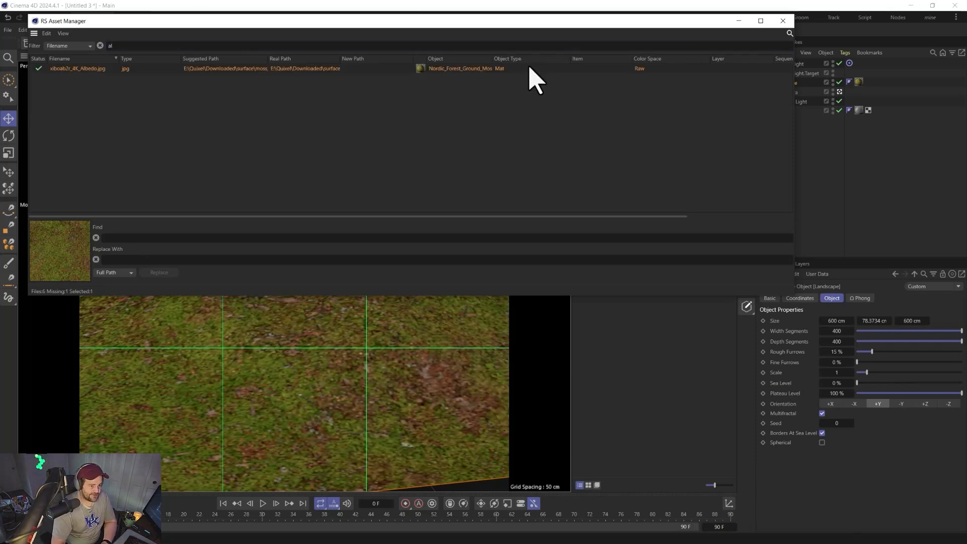
left_click(639, 71)
mouse_move(631, 153)
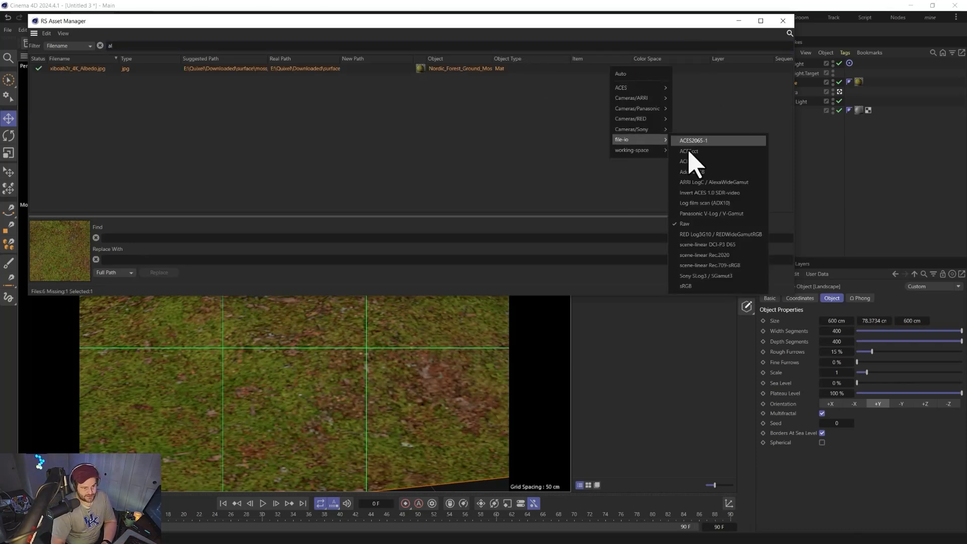
left_click(689, 285)
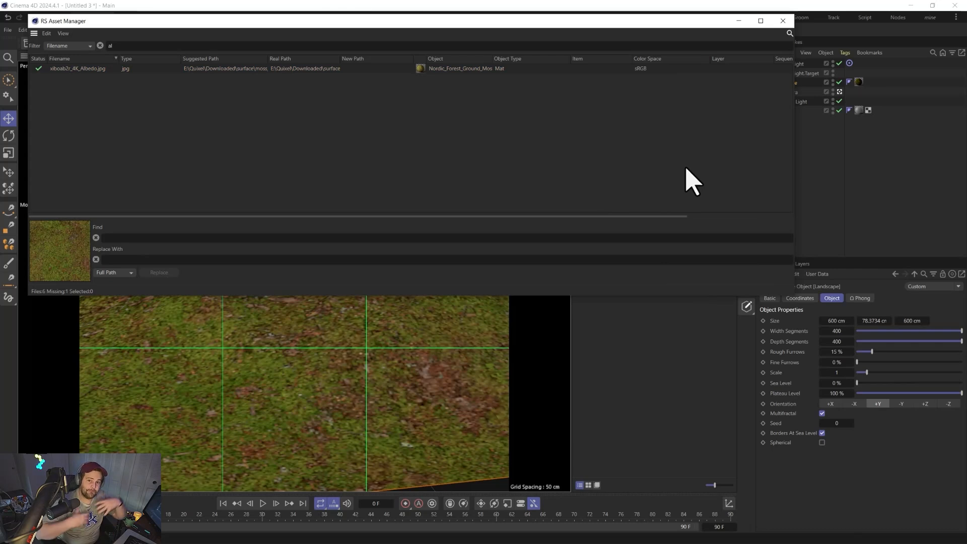
left_click(785, 21)
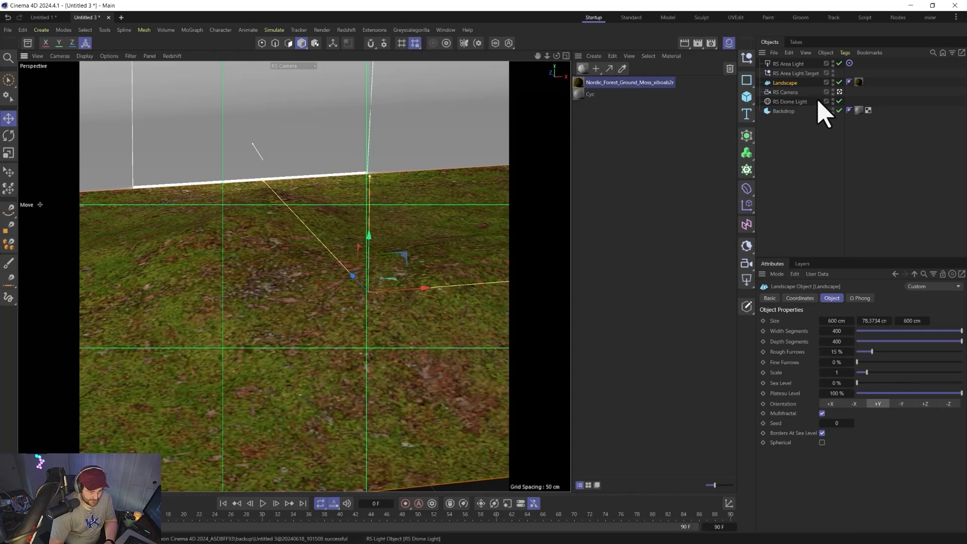
Add a Redshift Object tag to the landscape and enable its geometry override, tessellation and displacement
right_click(777, 83)
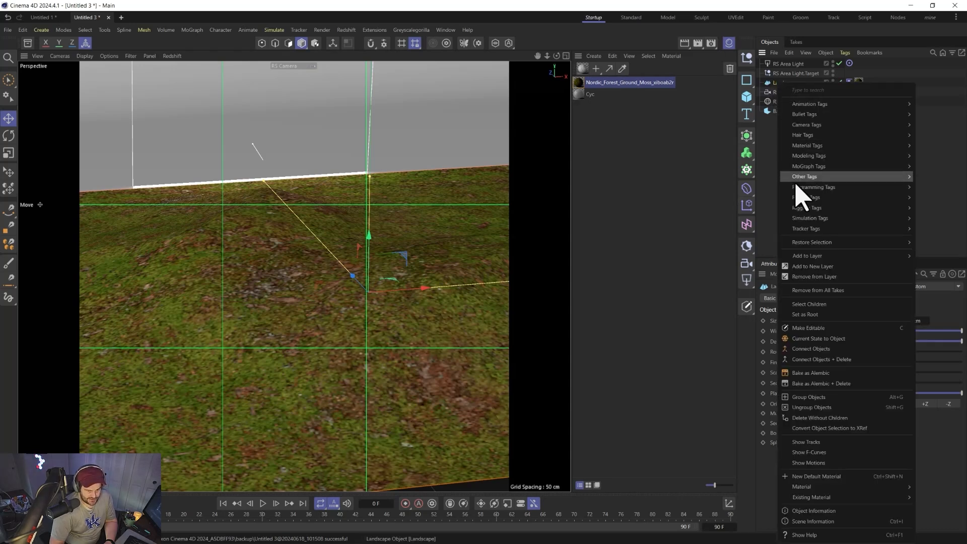
mouse_move(806, 198)
left_click(764, 233)
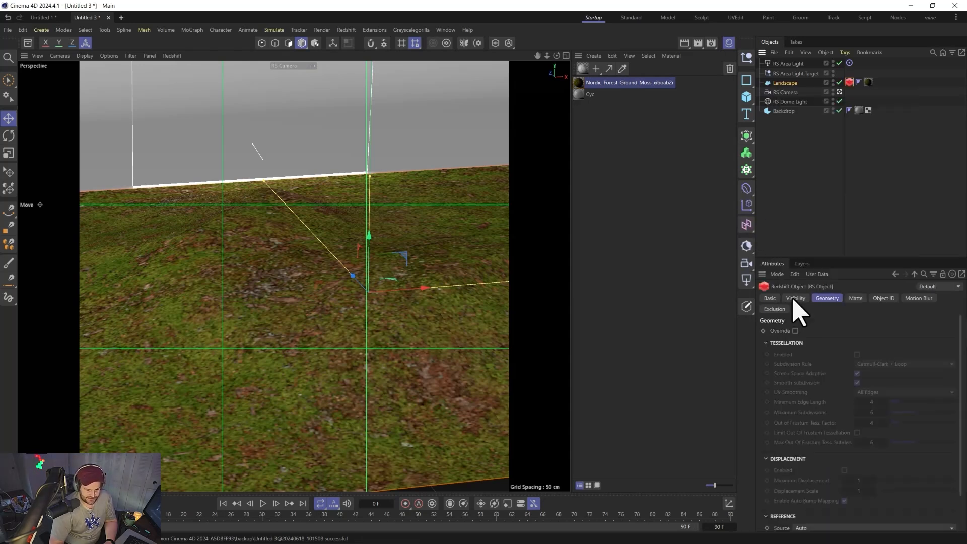
left_click(858, 354)
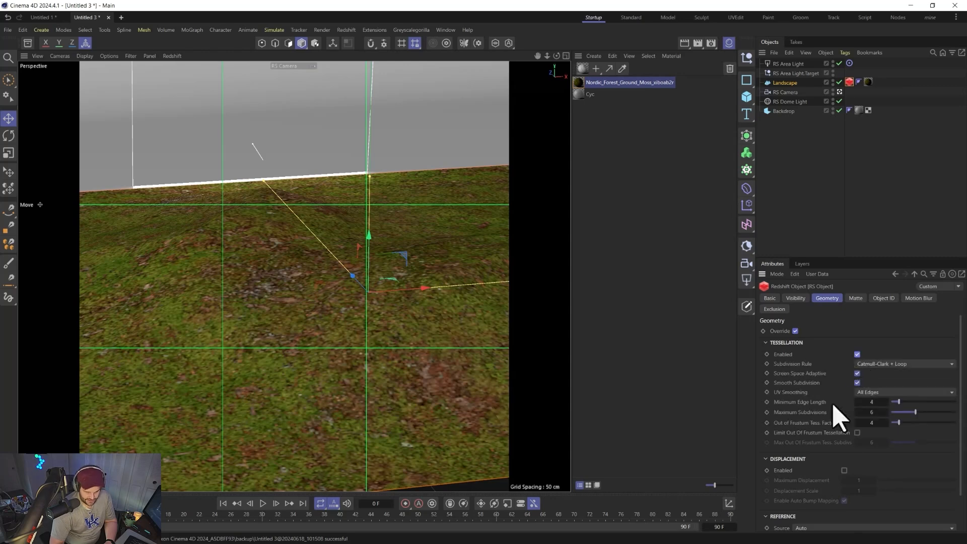
left_click(844, 470)
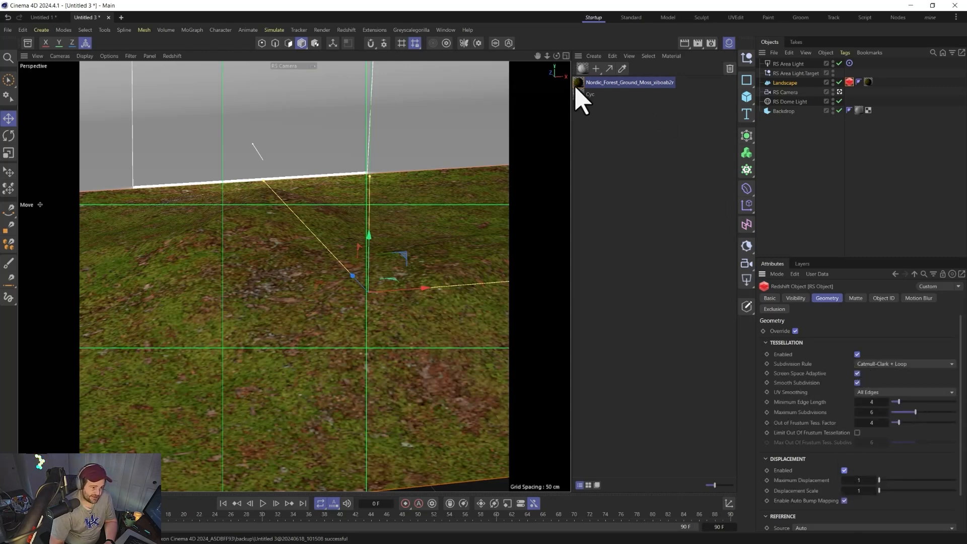
Check the new range minimum and maximum of the RS Displacement node in the moss material's node graph
double_click(579, 83)
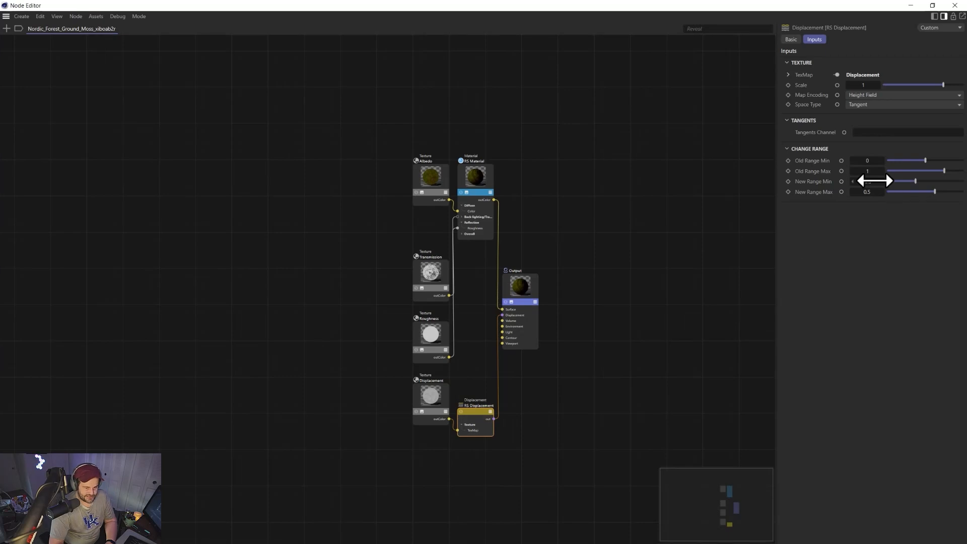
left_click(868, 181)
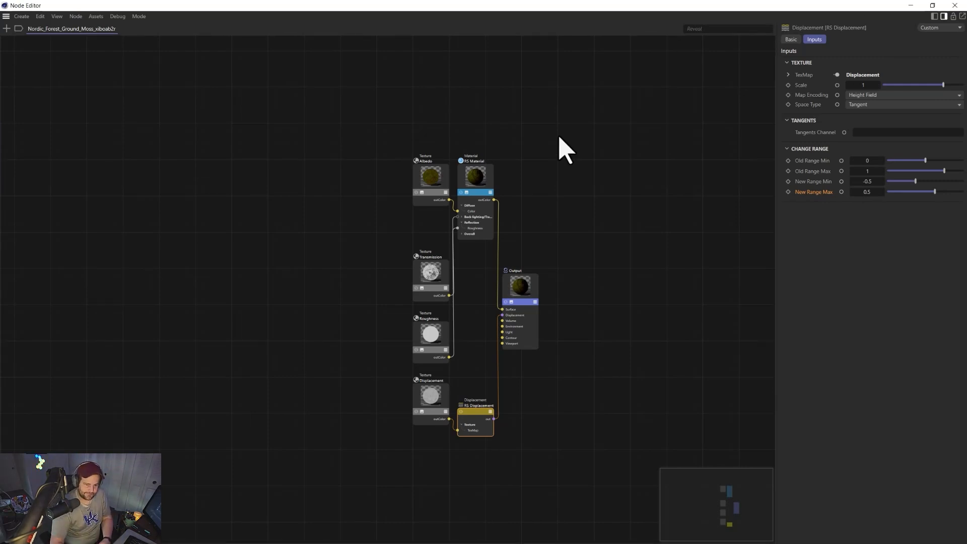
left_click(955, 5)
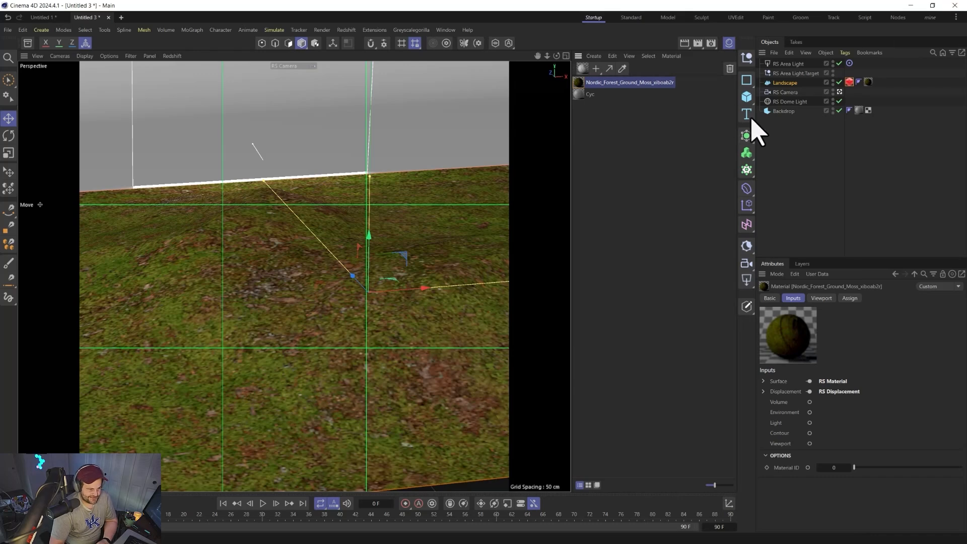
Open the Redshift RenderView and start a live render of the moss landscape
left_click(849, 82)
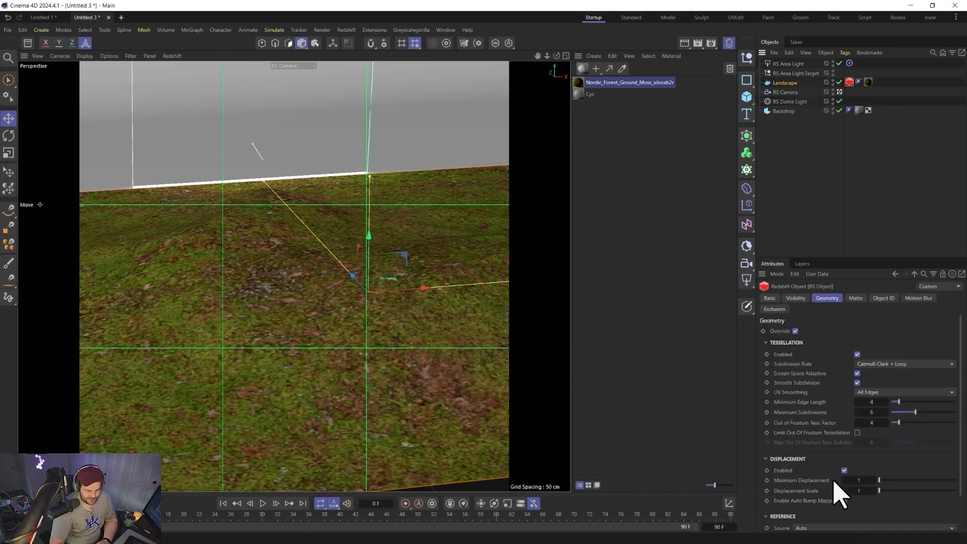
left_click(345, 30)
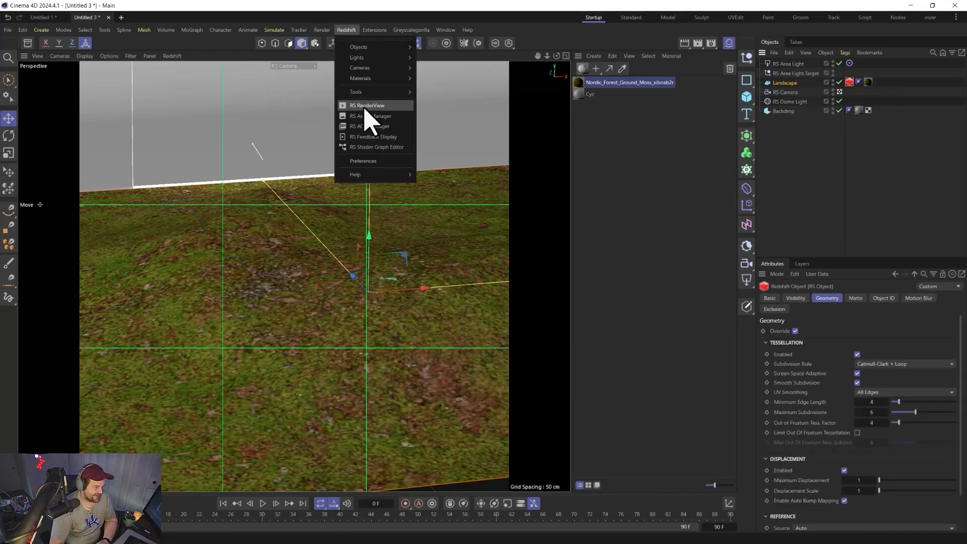
left_click(362, 107)
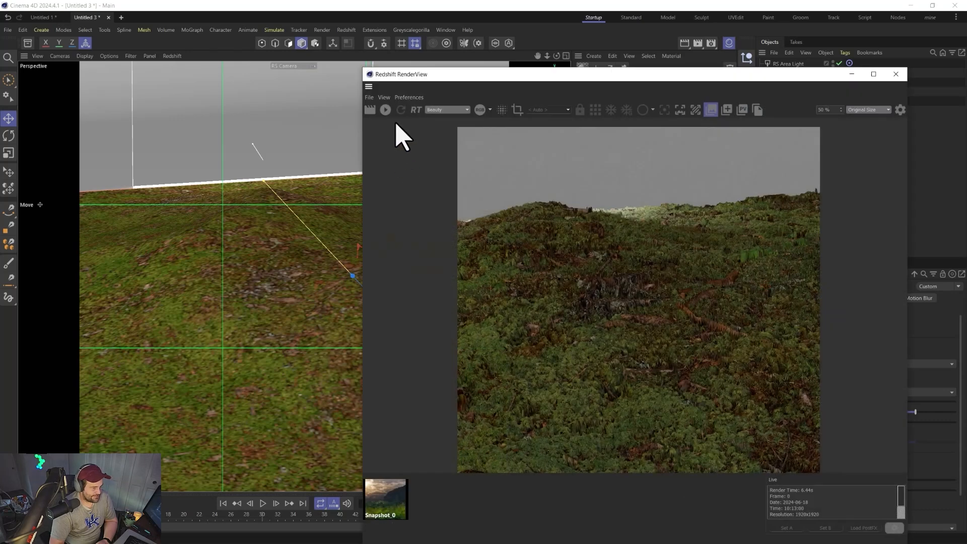
left_click(386, 110)
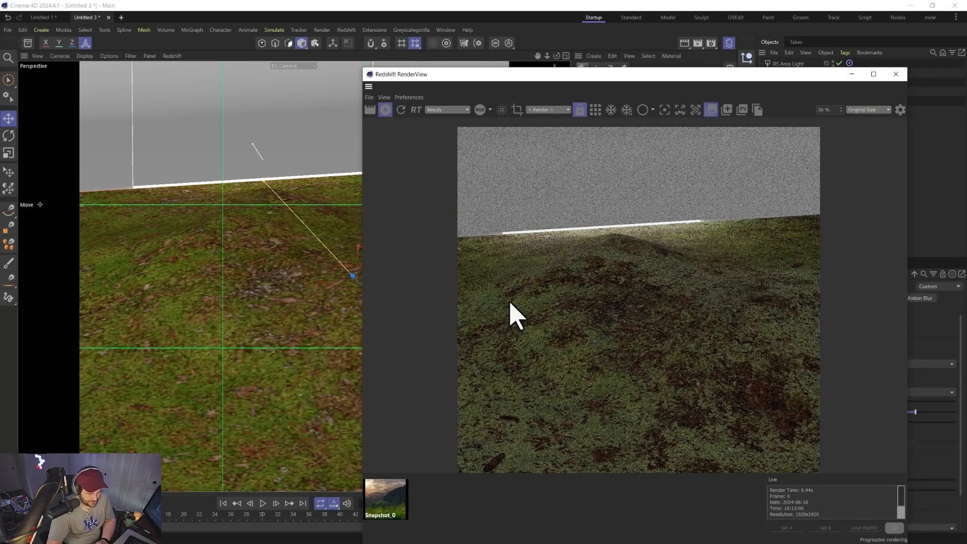
scroll(633, 343, "up", 2)
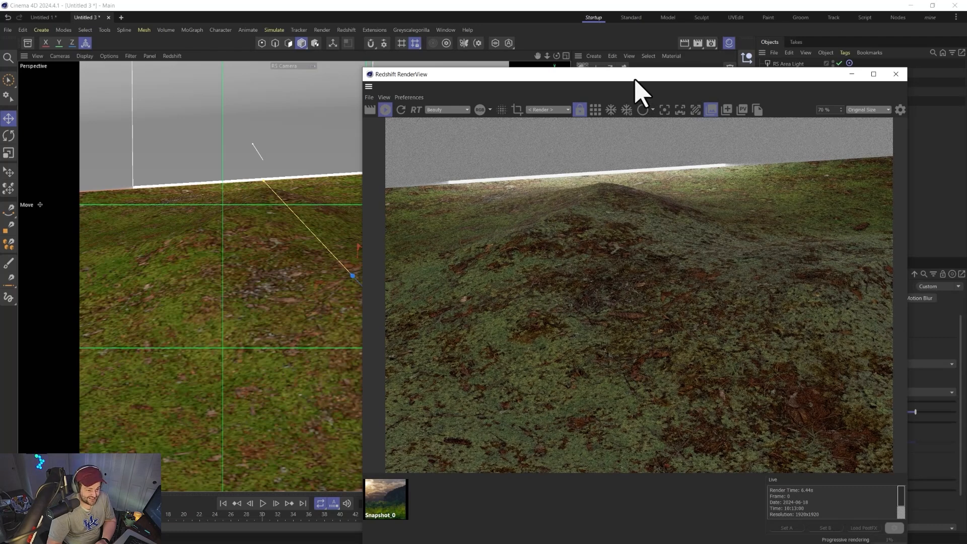
Set the maximum displacement and displacement scale to 20 in the landscape's Redshift Object tag
left_click_drag(635, 80, 345, 82)
left_click(860, 481)
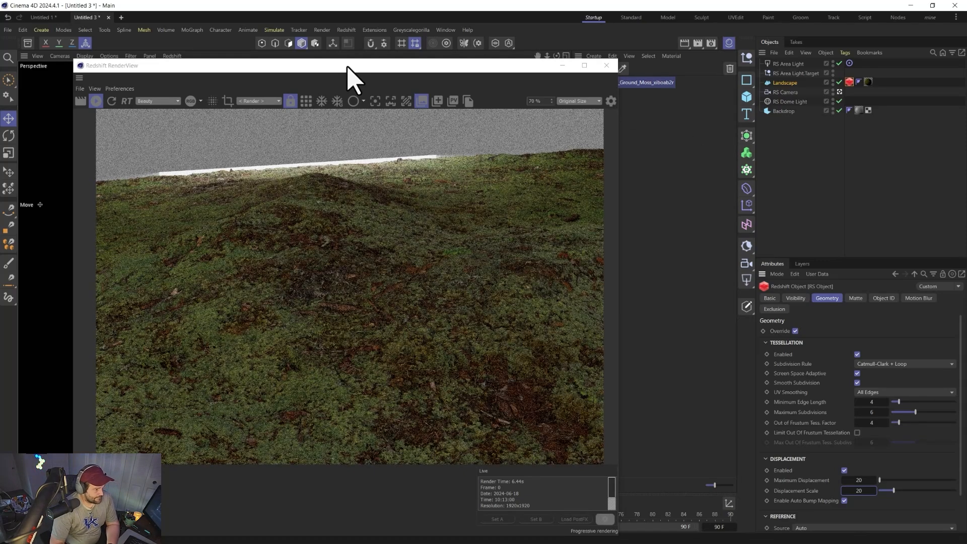
left_click_drag(348, 67, 674, 41)
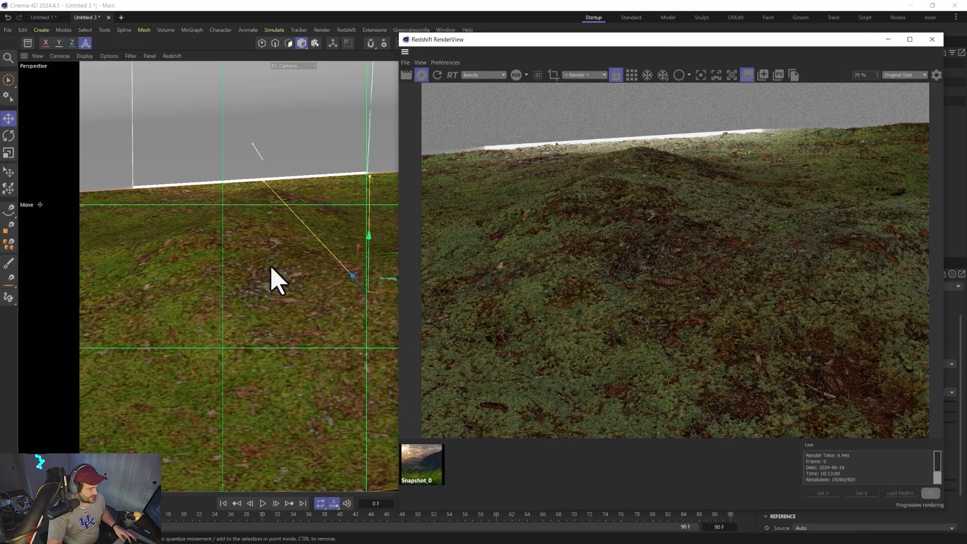
Reframe the RS Camera by orbiting around the landscape and moving closer to the moss surface
left_click_drag(272, 276, 330, 287, "alt")
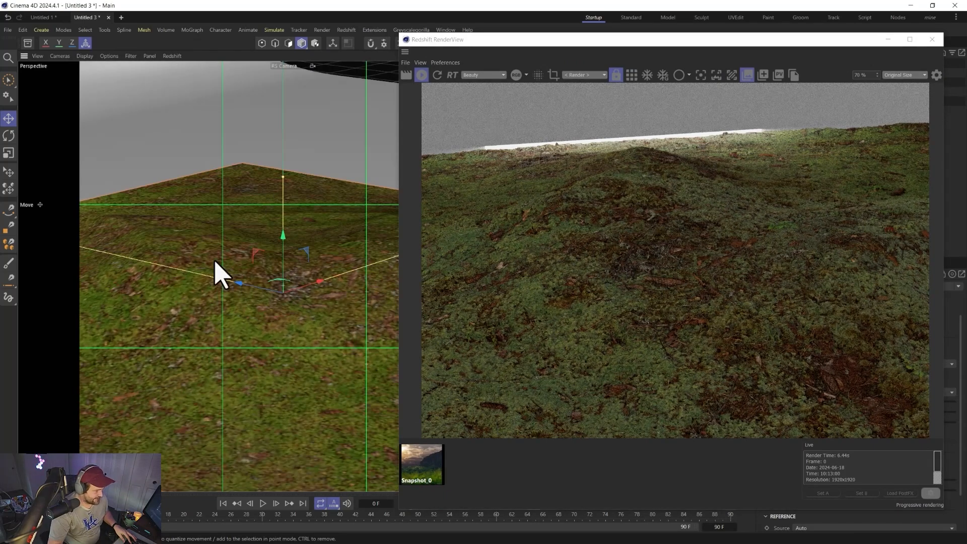
scroll(216, 274, "up", 3)
scroll(266, 97, "up", 1)
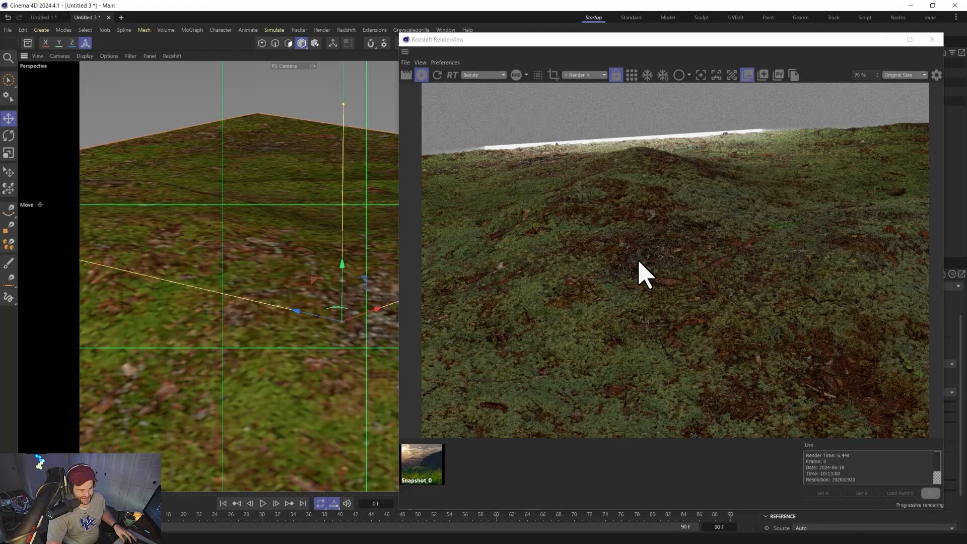
Set the RS Dome Light's intensity to 3 and inspect the moss in the render at different zoom levels
left_click_drag(656, 45, 252, 48)
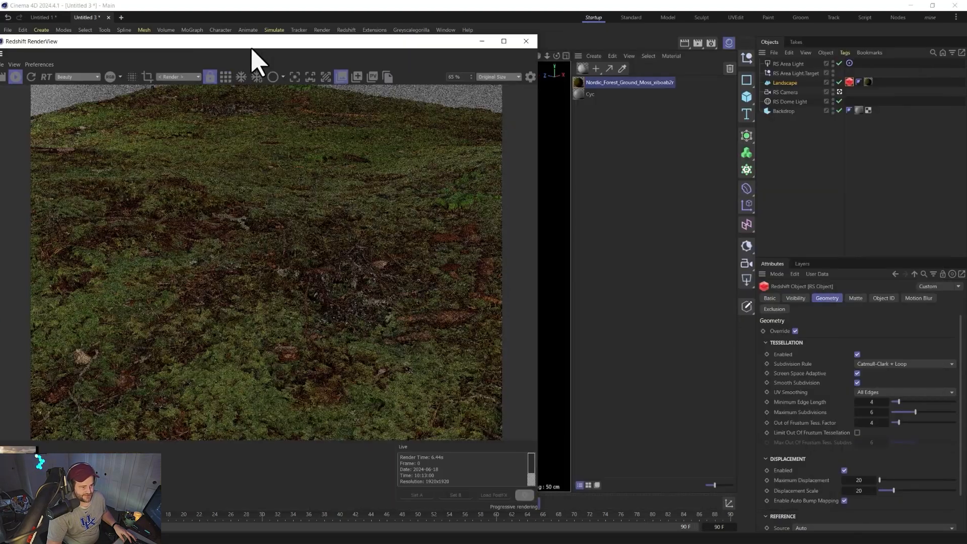
left_click(786, 102)
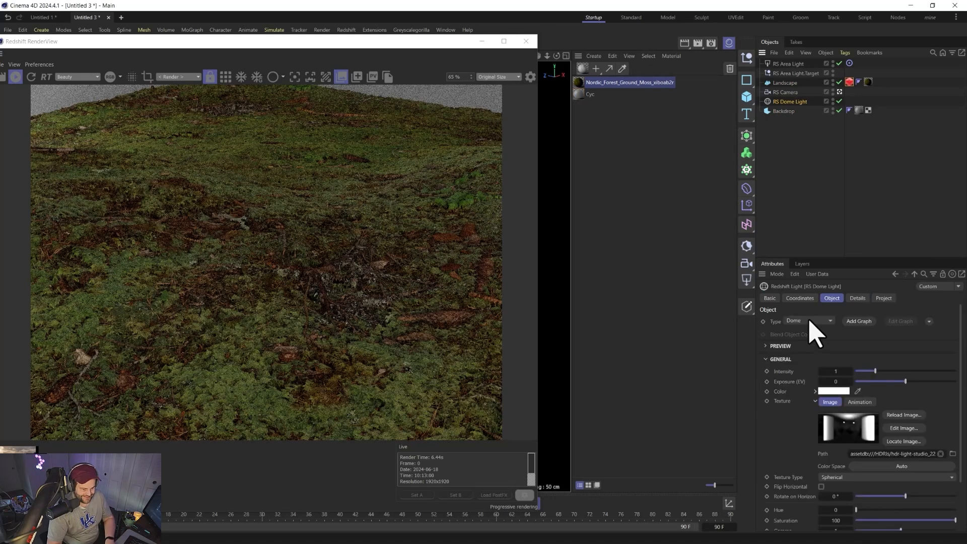
left_click(837, 371)
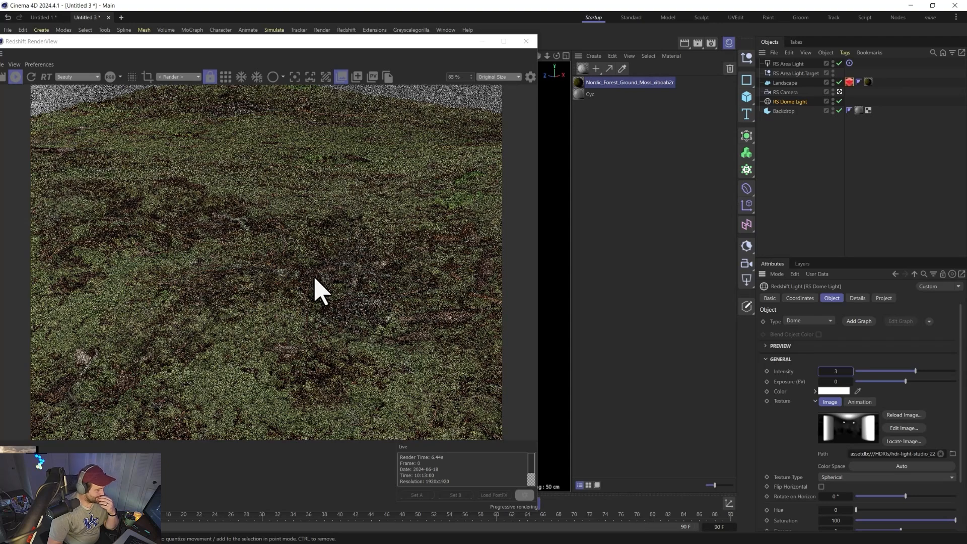
scroll(315, 290, "down", 1)
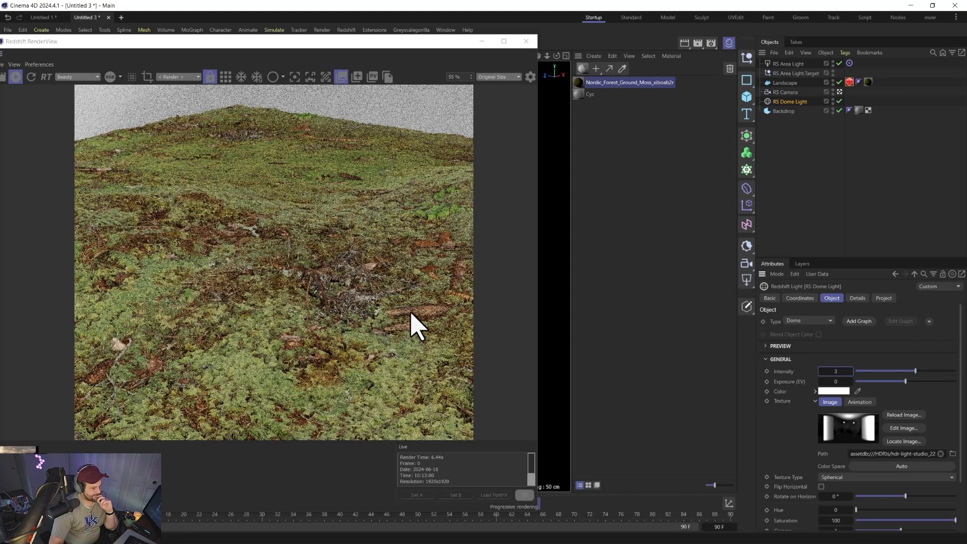
scroll(351, 313, "up", 1)
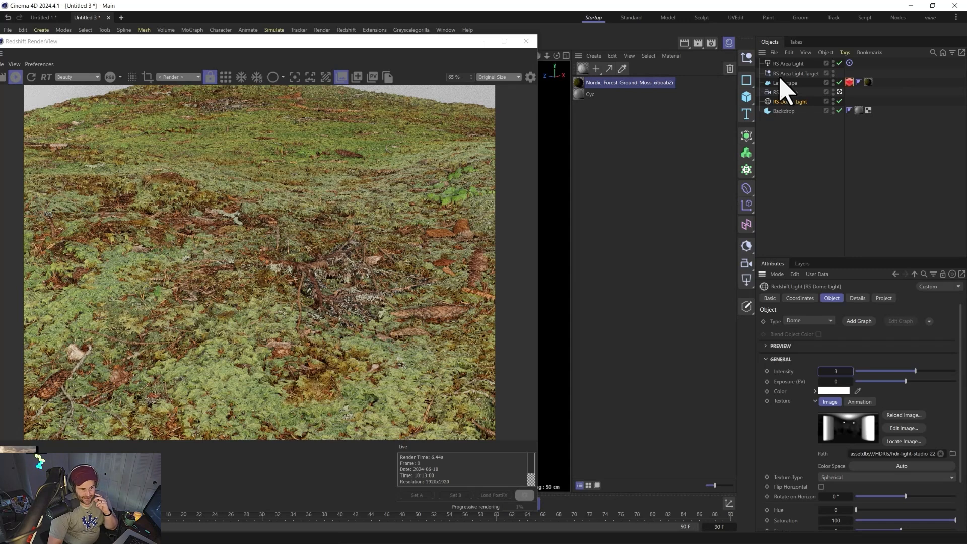
Set the maximum displacement and displacement scale to 10 in the landscape's Redshift Object tag
left_click(849, 82)
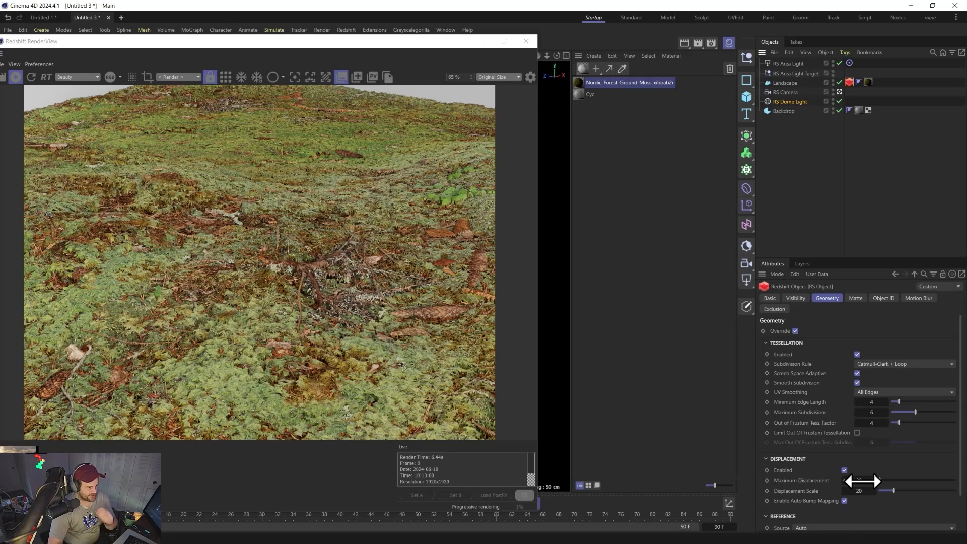
double_click(863, 482)
type("10")
key("Tab")
type("10")
key("Return")
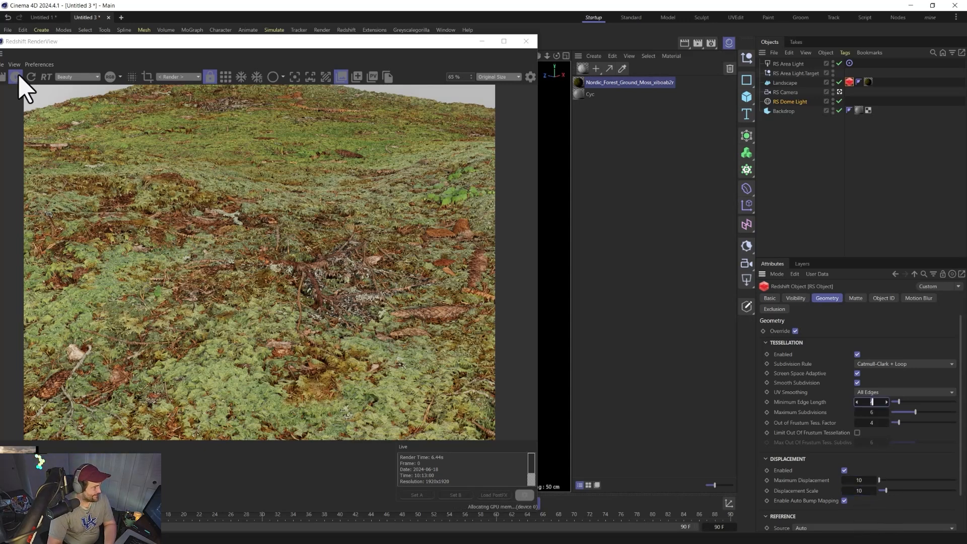
Set the landscape's minimum edge length to 2 and maximum subdivisions to 8, and refresh the live render
key("Return")
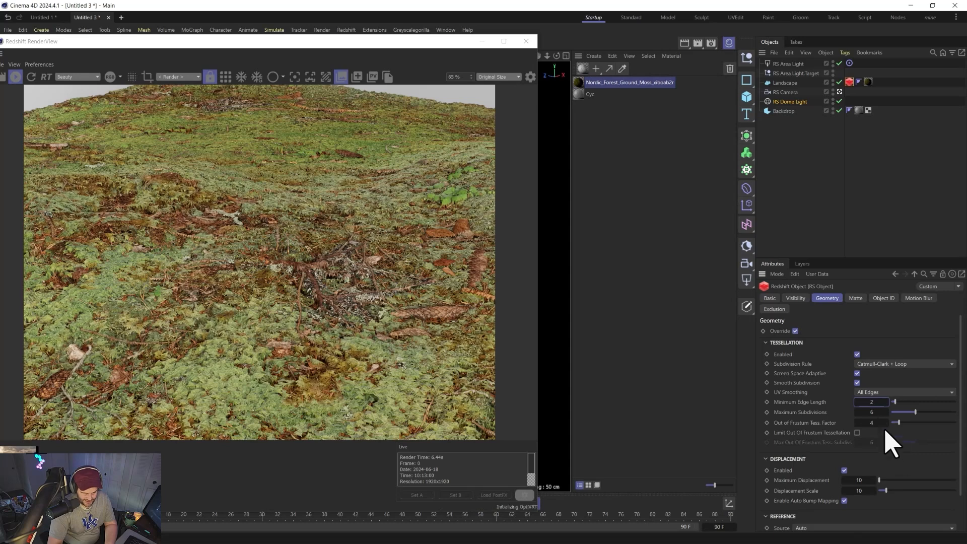
left_click_drag(873, 413, 884, 415)
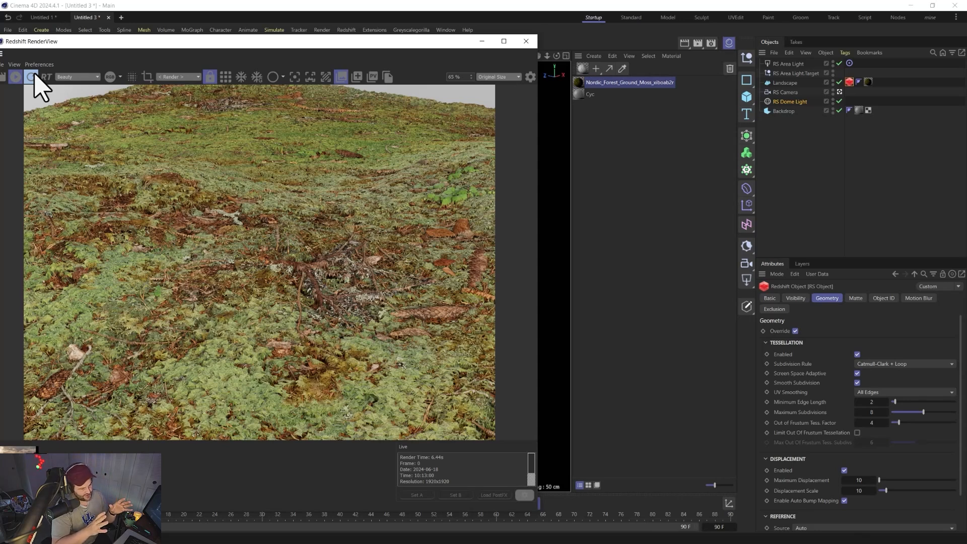
left_click(31, 76)
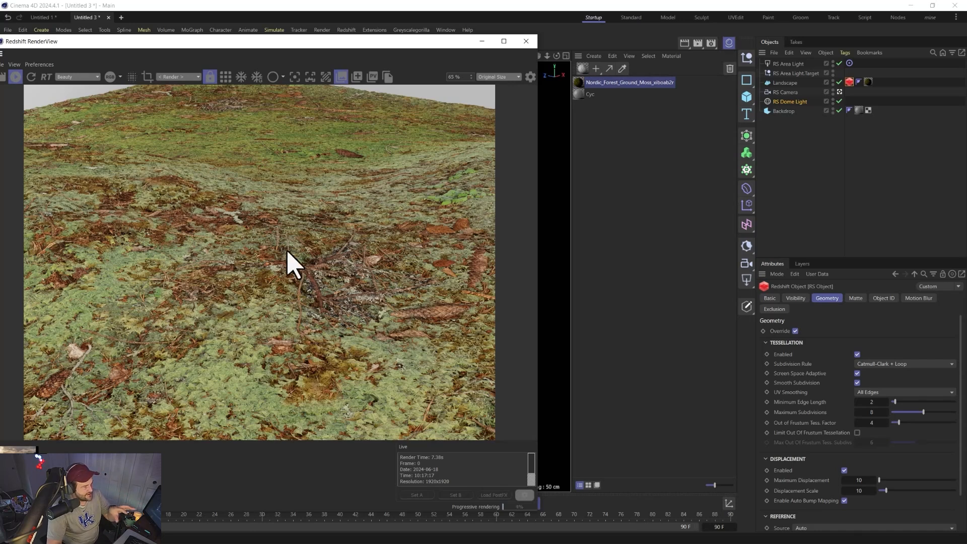
Freeze the tessellation in the RenderView and orbit the RS Camera to frame the moss hills against the backdrop
left_click(242, 77)
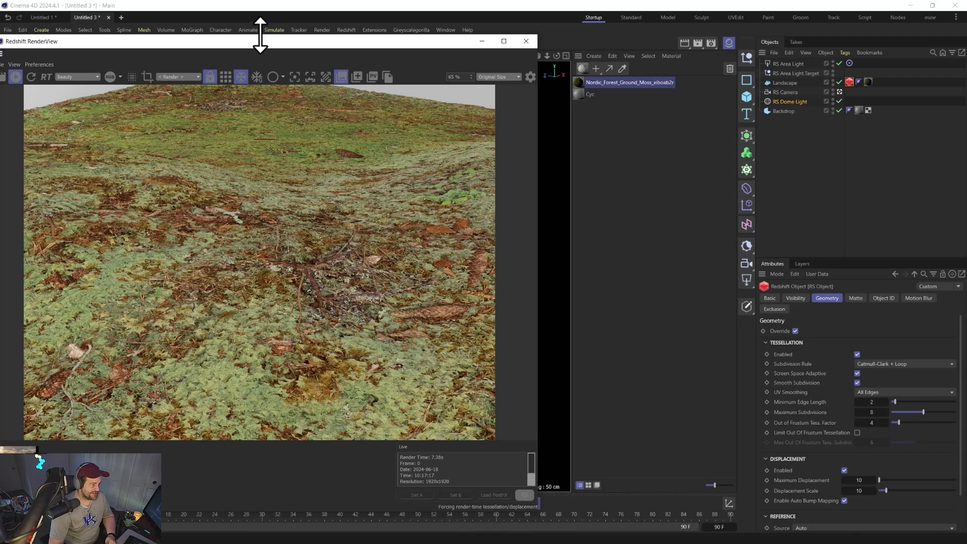
left_click_drag(259, 40, 687, 47)
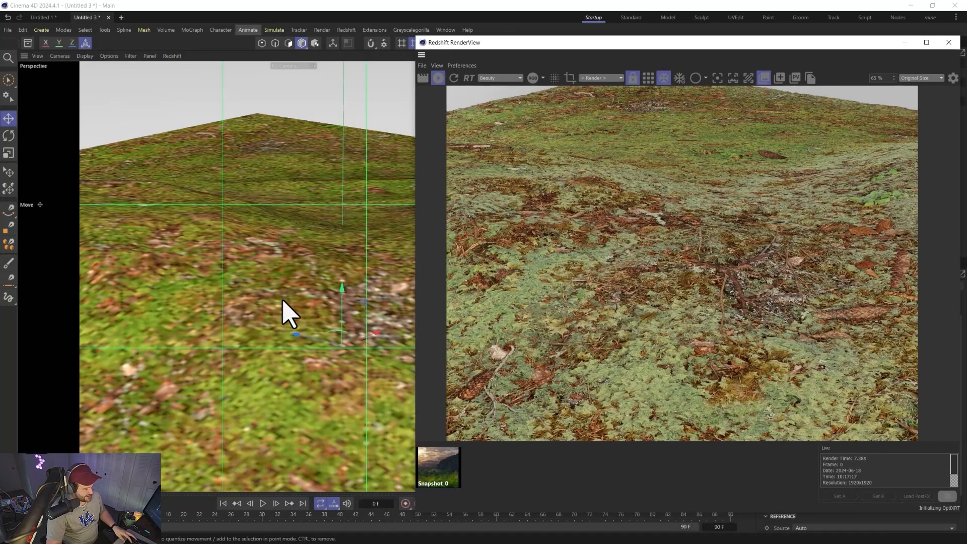
left_click_drag(281, 300, 290, 328, "alt")
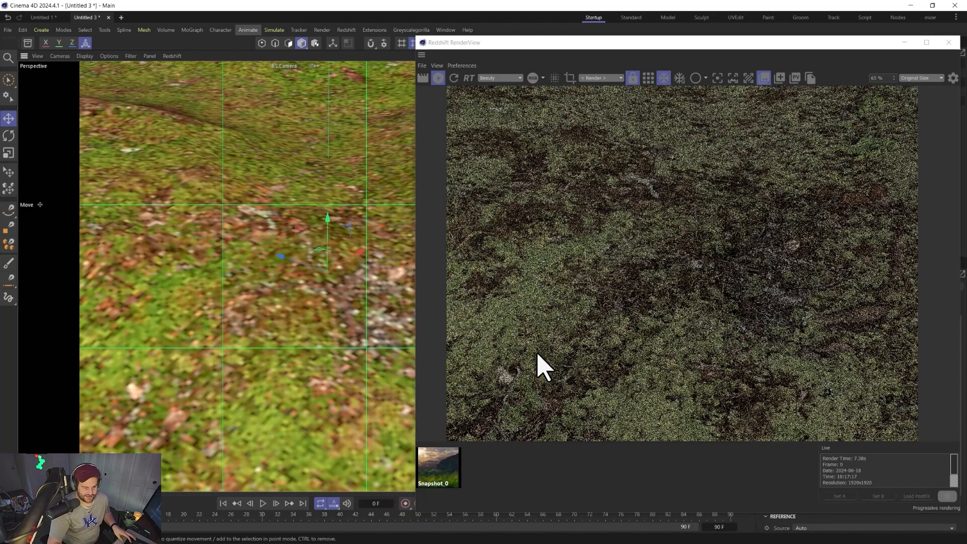
left_click_drag(262, 299, 241, 186, "alt")
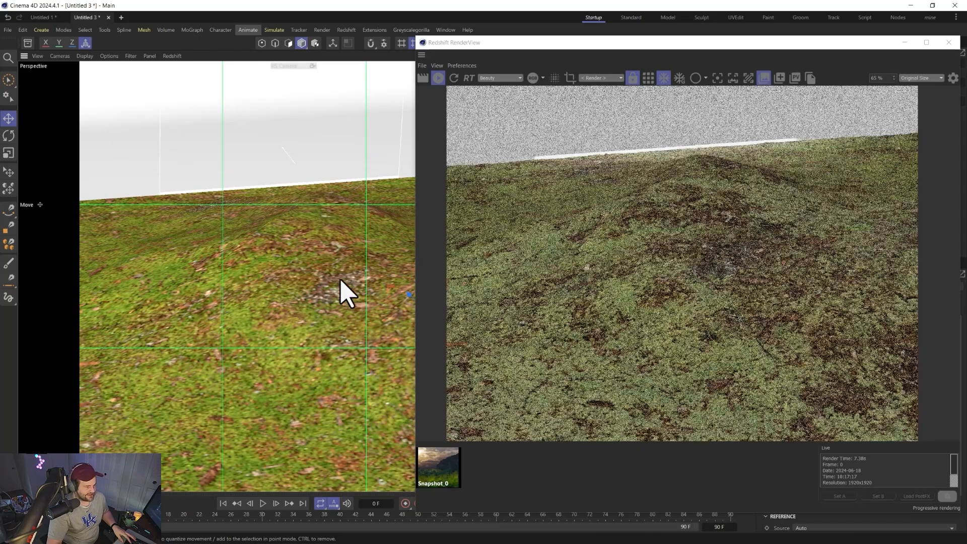
left_click_drag(330, 324, 267, 327, "alt")
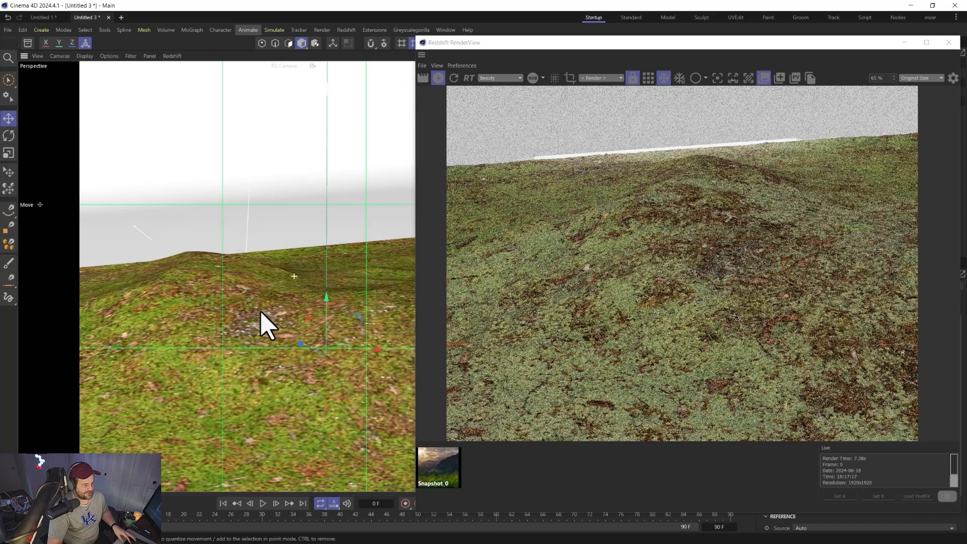
left_click_drag(611, 42, 230, 36)
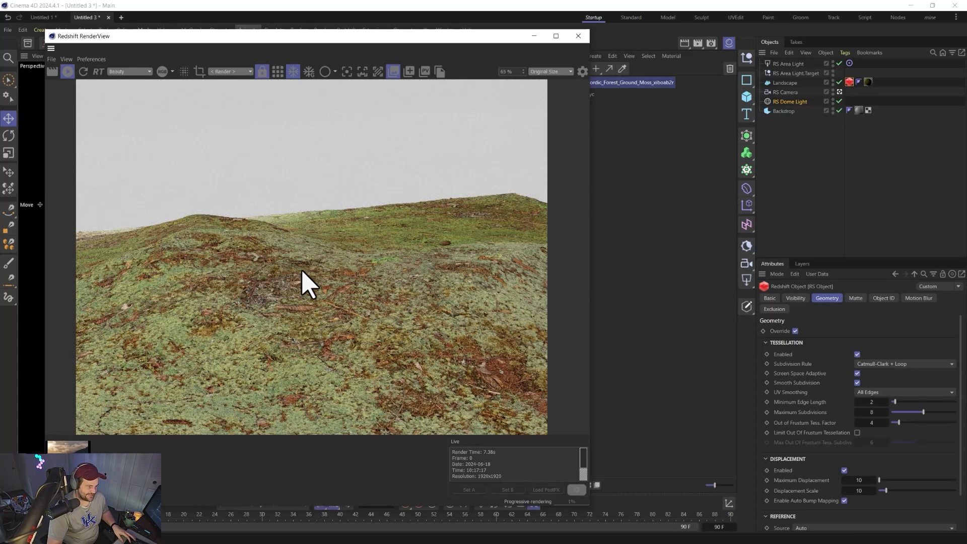
Add a Figure to the landscape as a scale reference, compare it with the moss in the render, and delete it
left_click(867, 82)
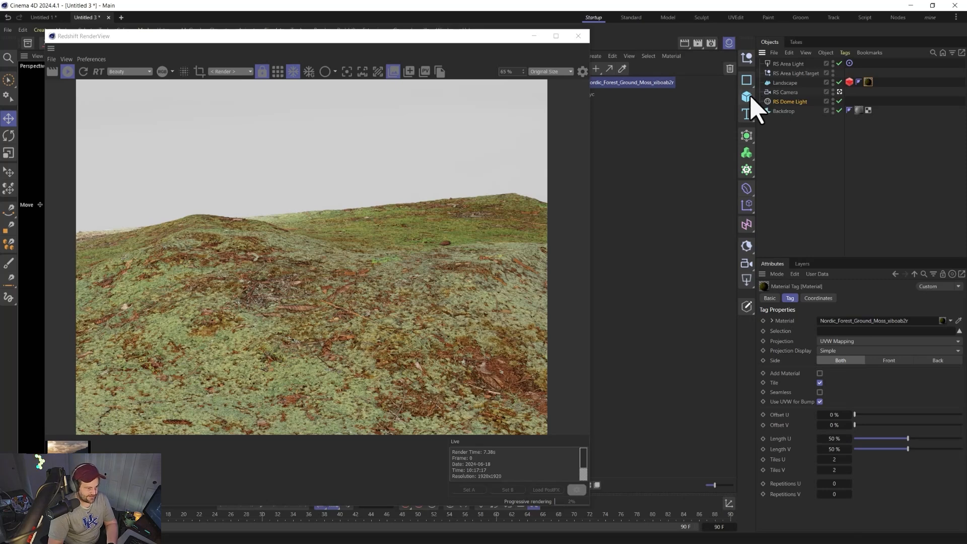
left_click_drag(747, 97, 781, 205)
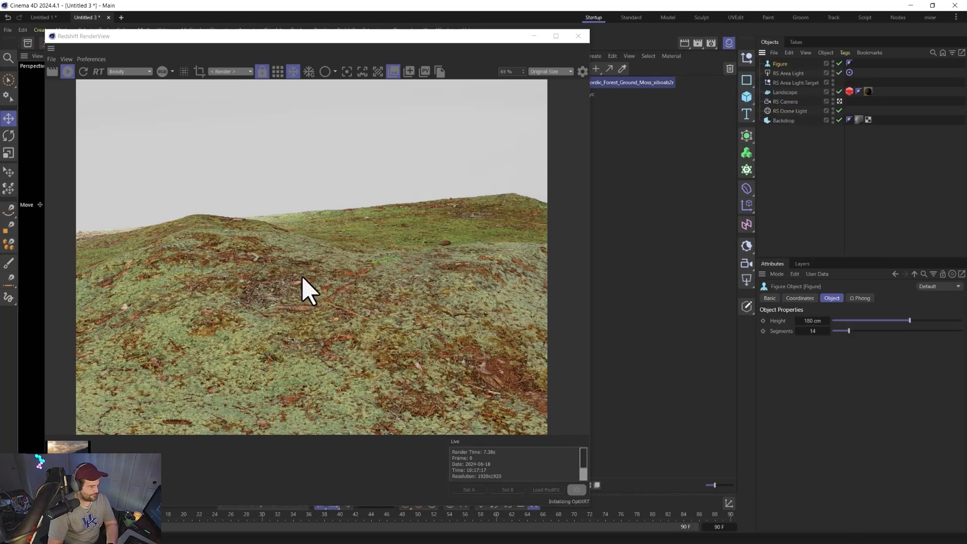
left_click_drag(297, 35, 615, 43)
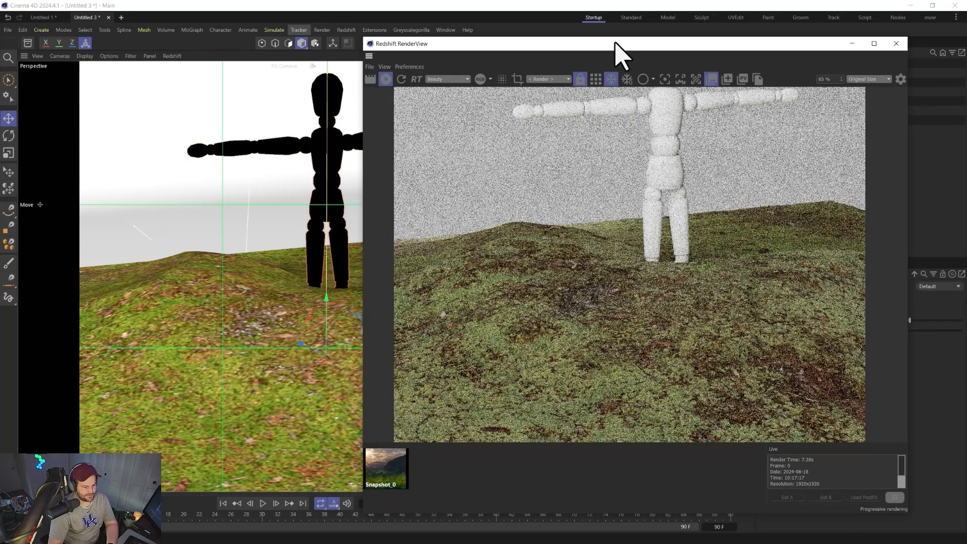
left_click_drag(622, 55, 317, 91)
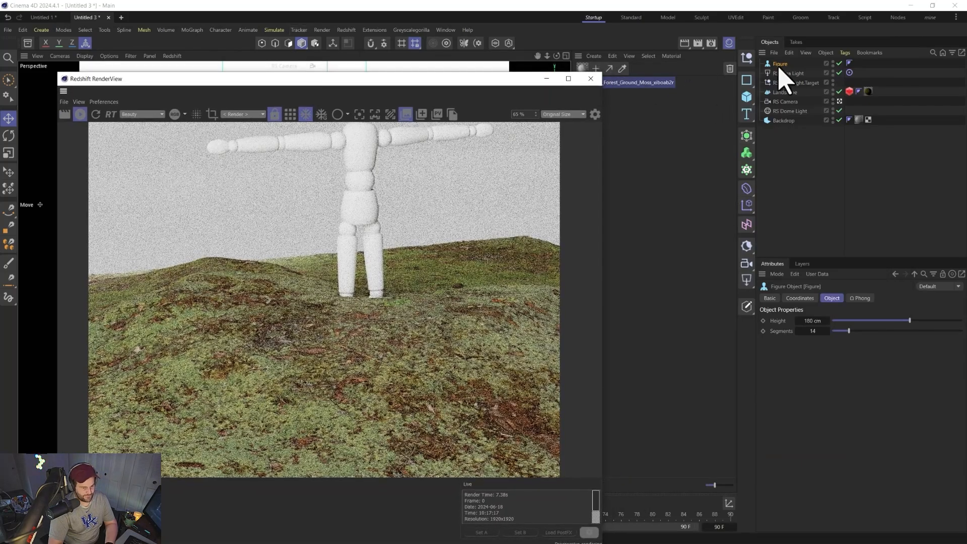
key("Delete")
left_click_drag(486, 79, 437, 43)
left_click(812, 179)
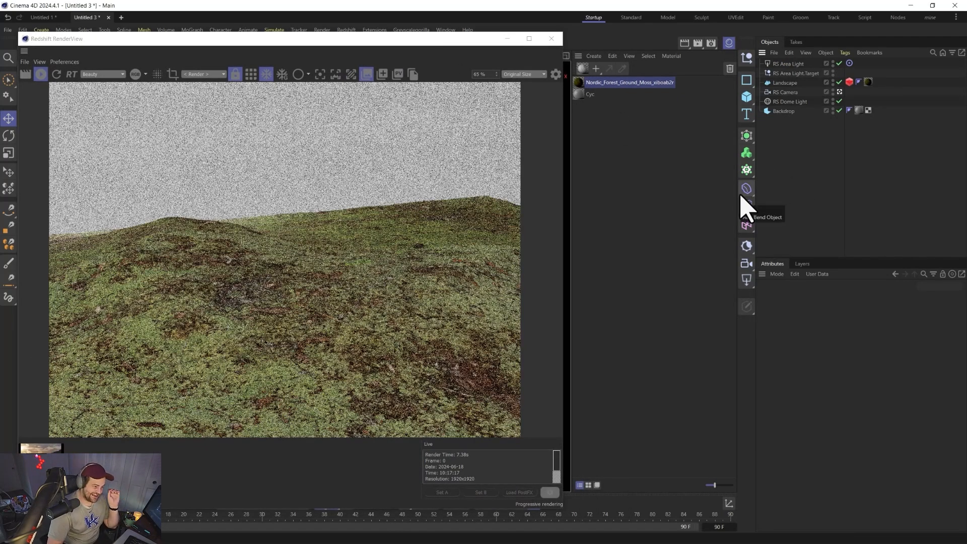
Turn off the geometry override in the landscape's Redshift Object tag
left_click(849, 82)
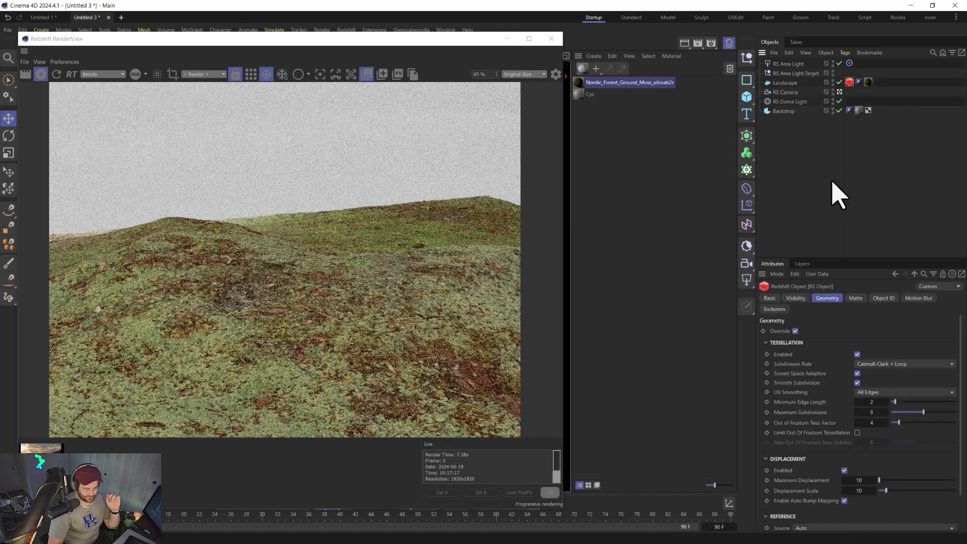
left_click(795, 331)
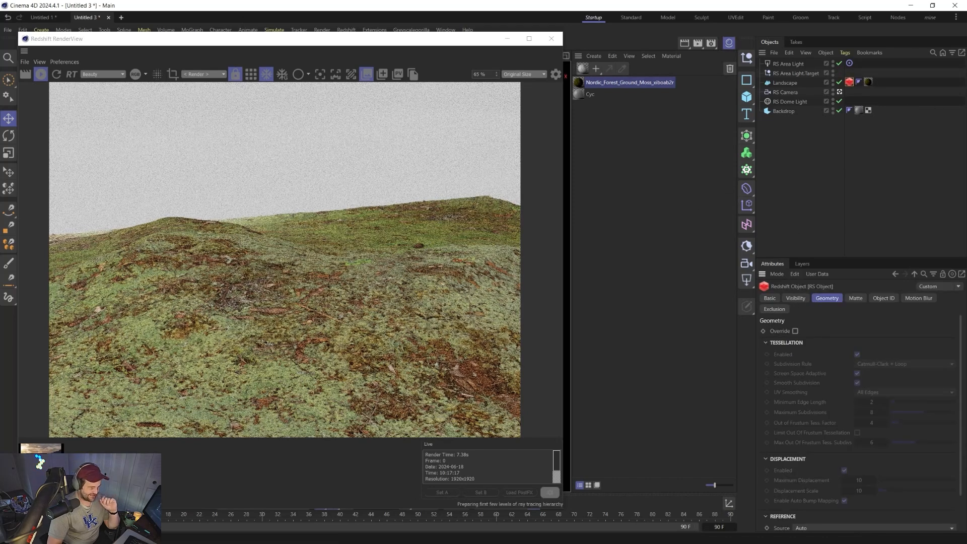
left_click(799, 183)
Switch to Quixel Bridge and browse the Fern category of the 3D Plants
key("super")
left_click(730, 537)
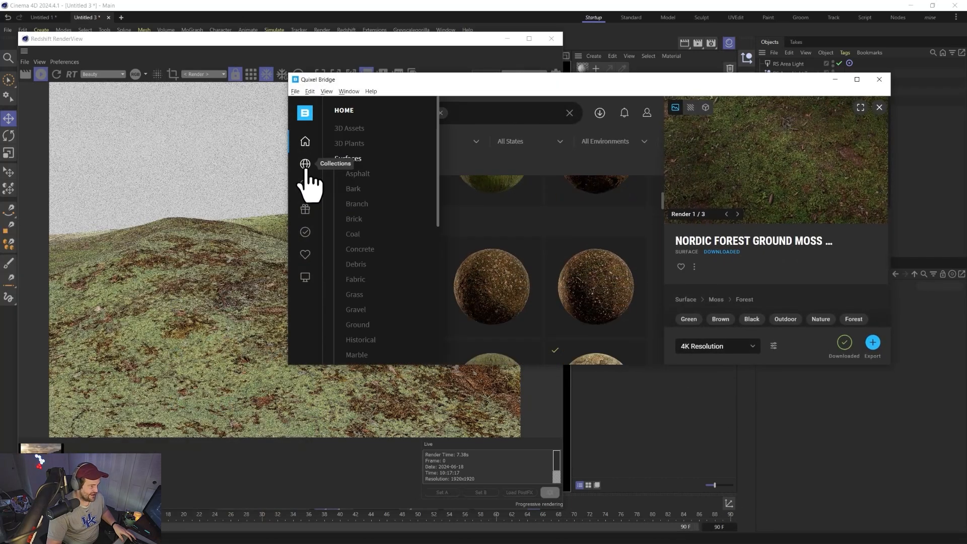
left_click(348, 143)
scroll(579, 185, "down", 1)
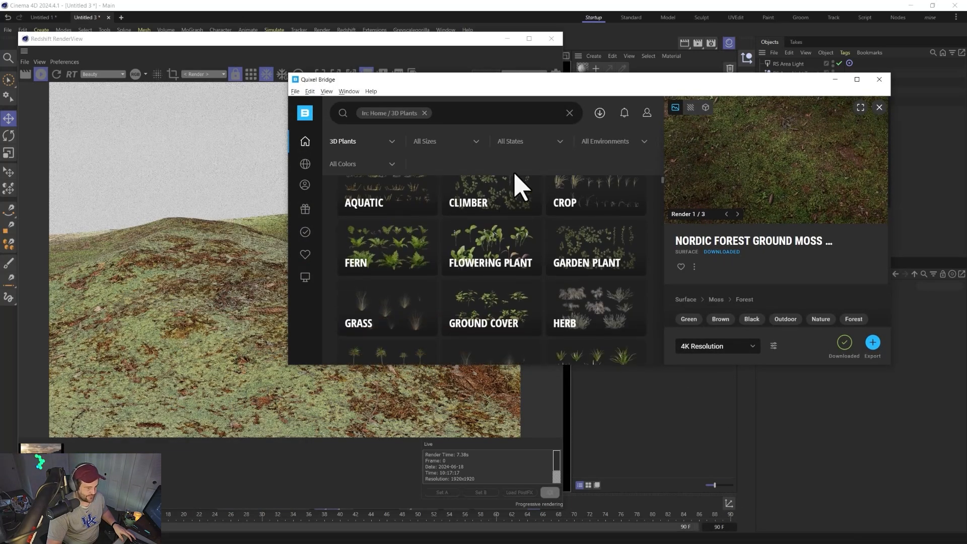
left_click(405, 246)
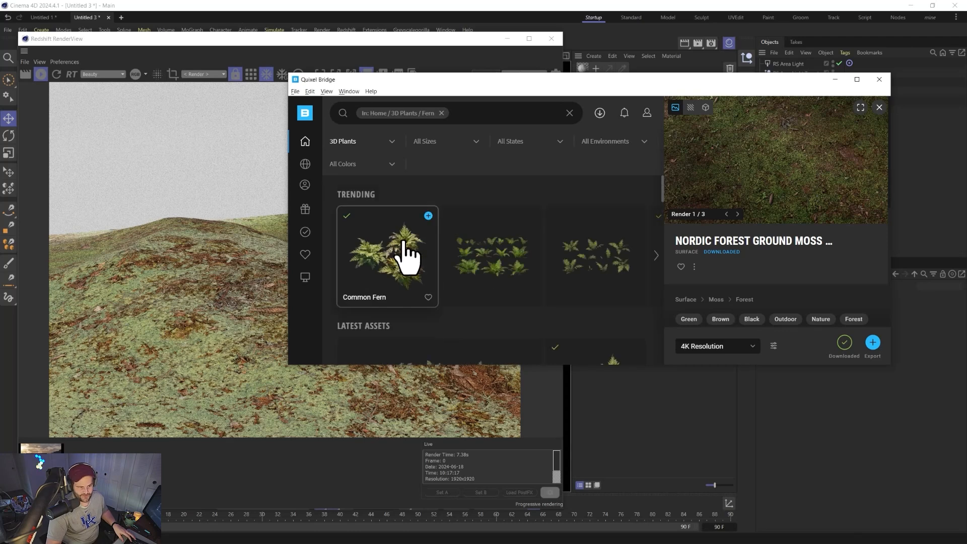
scroll(491, 242, "down", 2)
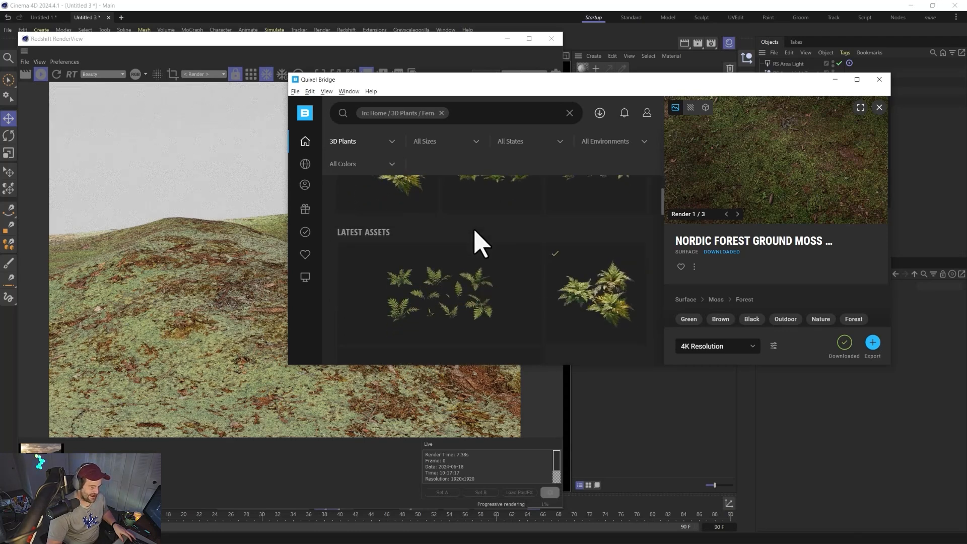
scroll(423, 237, "up", 1)
Download the Common Fern plant at 4K resolution and export it to Cinema 4D
left_click(413, 229)
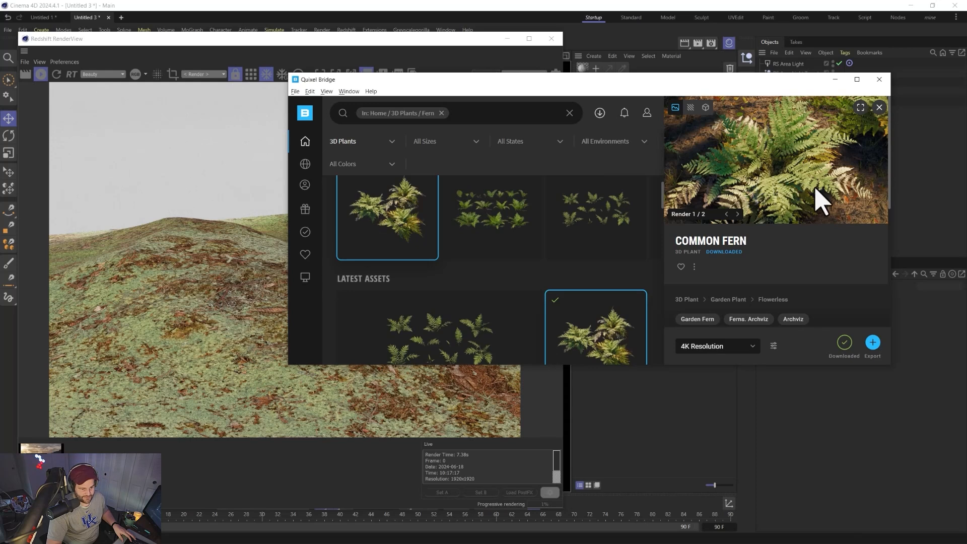
left_click(836, 343)
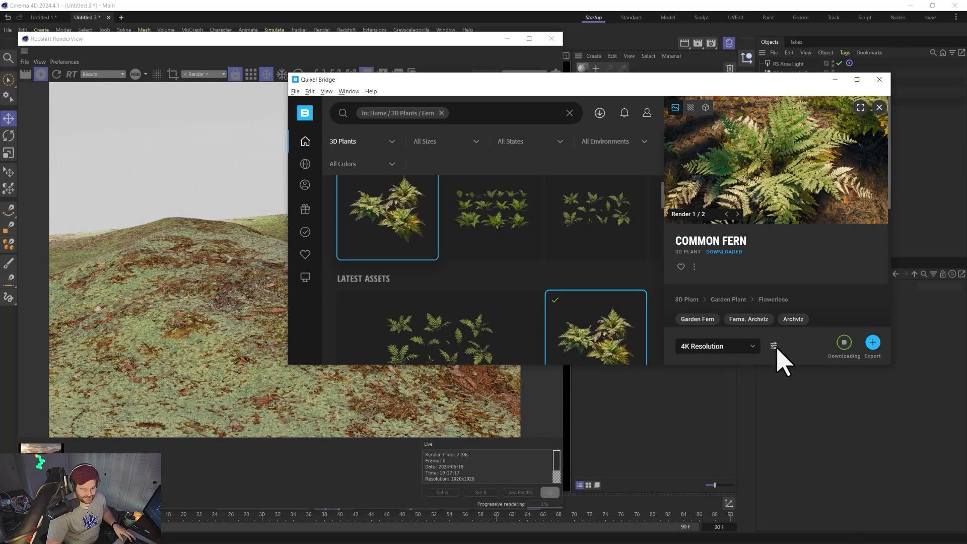
left_click(873, 343)
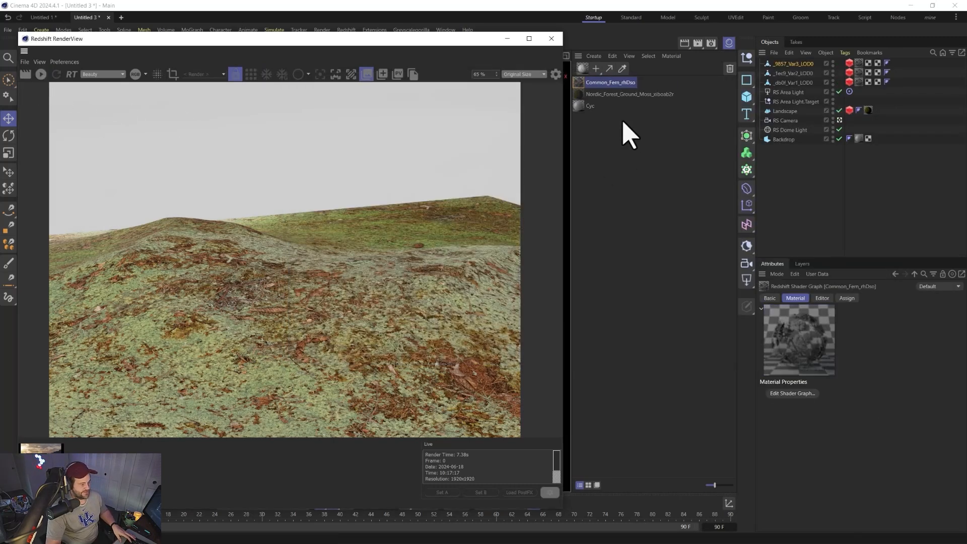
Close the RenderView, select the three fern variations, and move them onto the landscape's front slope with the Place tool
left_click(551, 39)
left_click(801, 65)
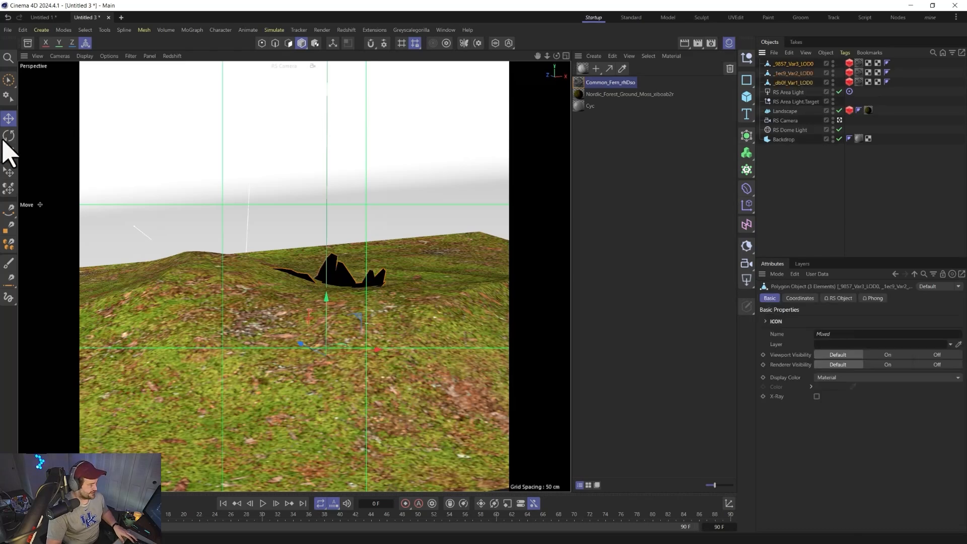
left_click(8, 171)
left_click_drag(327, 274, 347, 343)
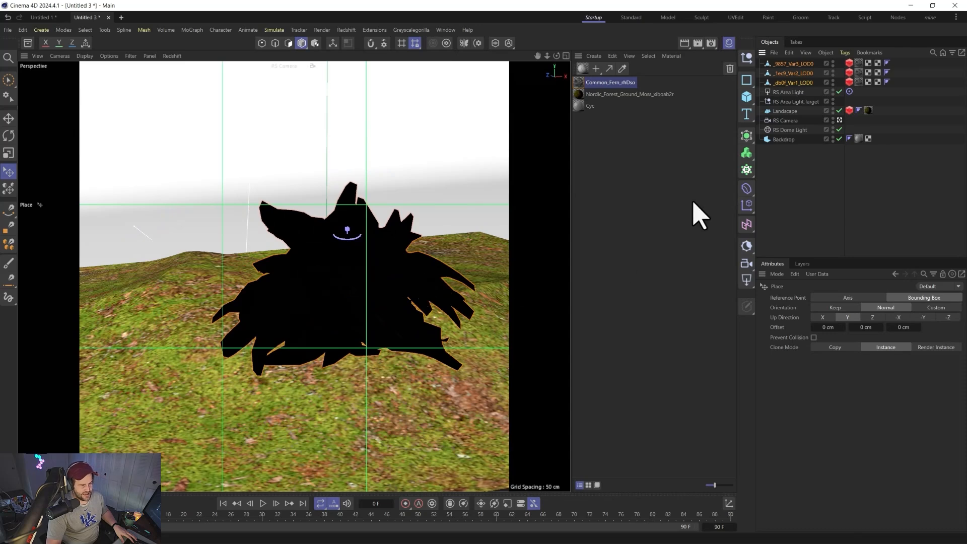
Convert the Common Fern material to a node material, replacing the original
double_click(578, 85)
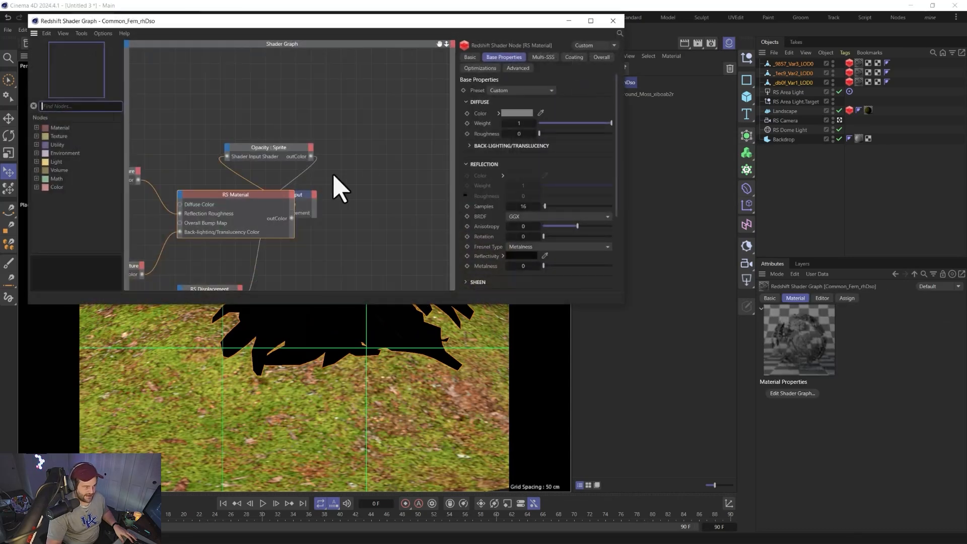
left_click(613, 21)
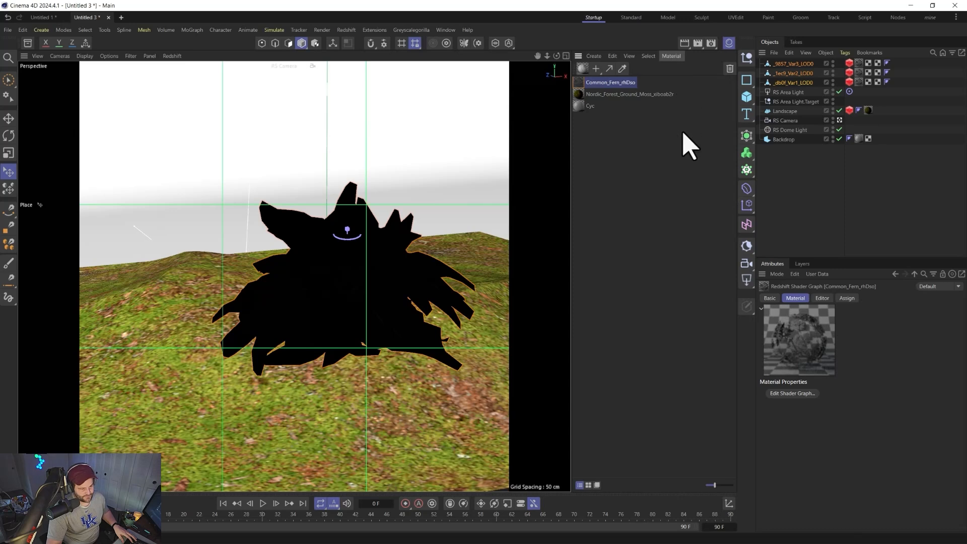
left_click(672, 56)
mouse_move(696, 122)
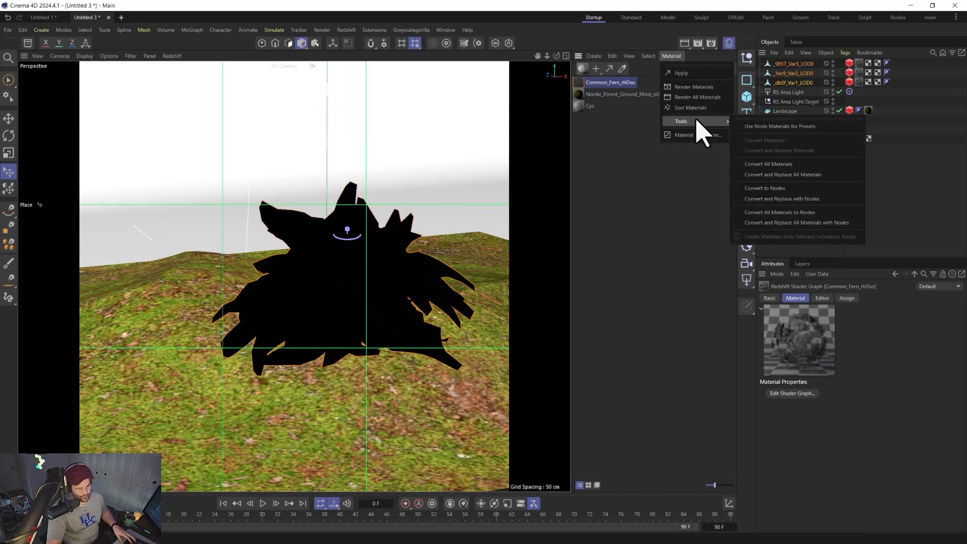
left_click(787, 199)
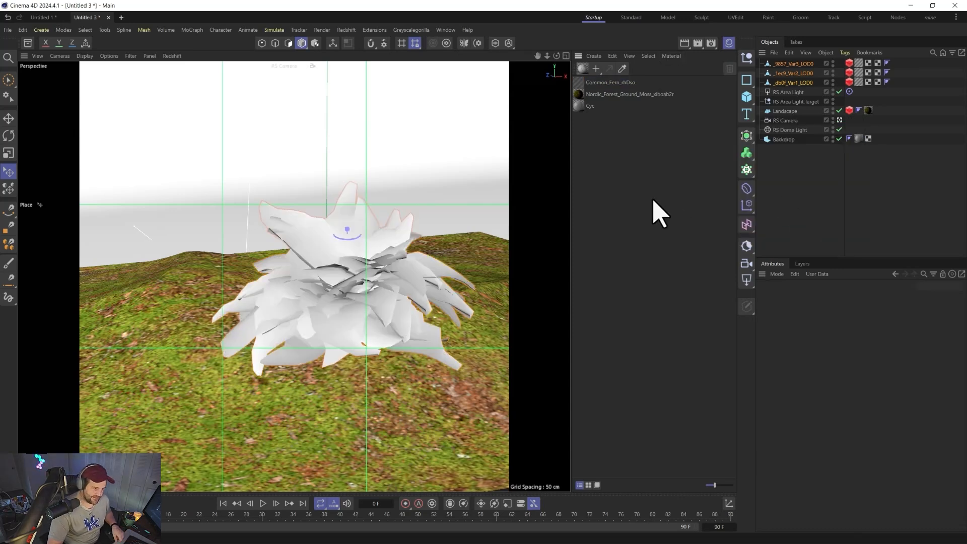
Open the fern material's node graph, duplicate the Translucency texture, and connect the copy to the RS Material's Diffuse Color
double_click(580, 85)
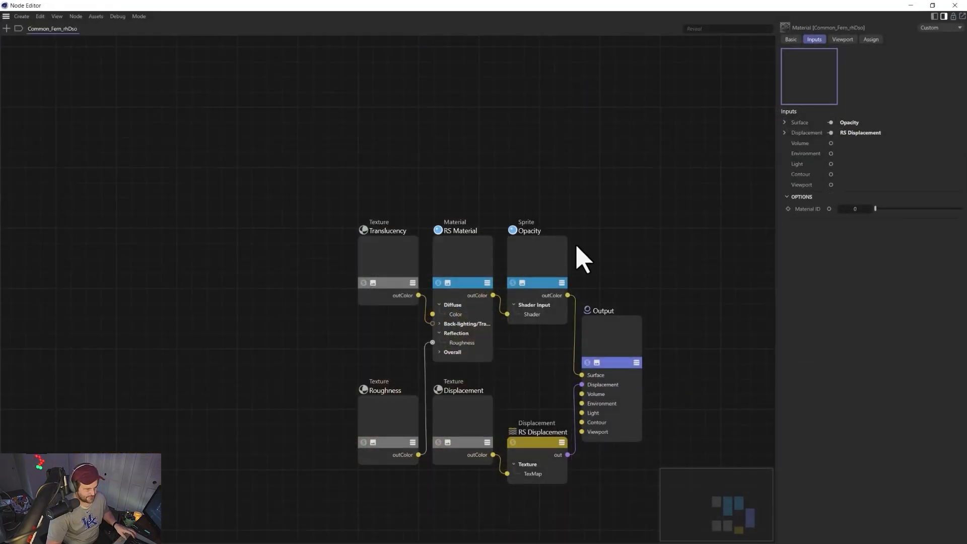
left_click_drag(388, 262, 299, 304)
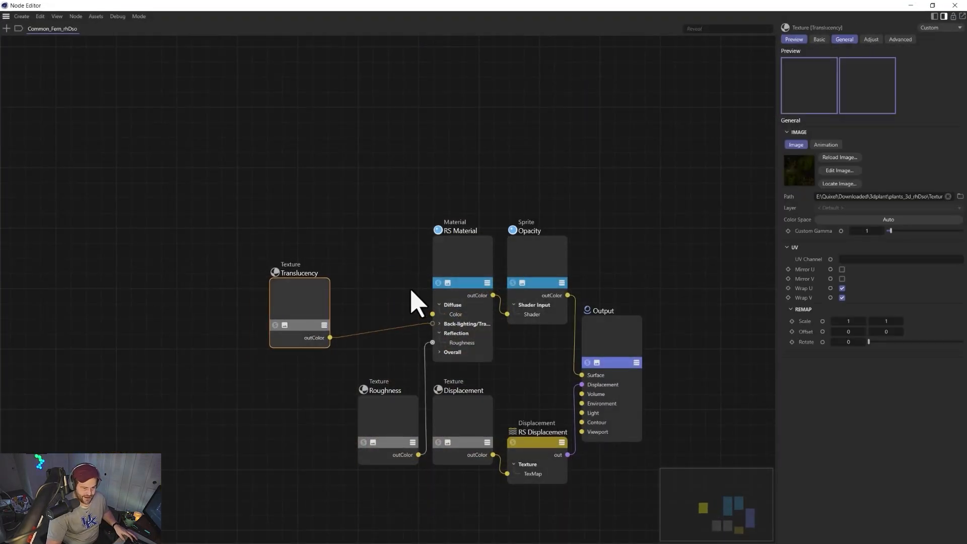
left_click(460, 254)
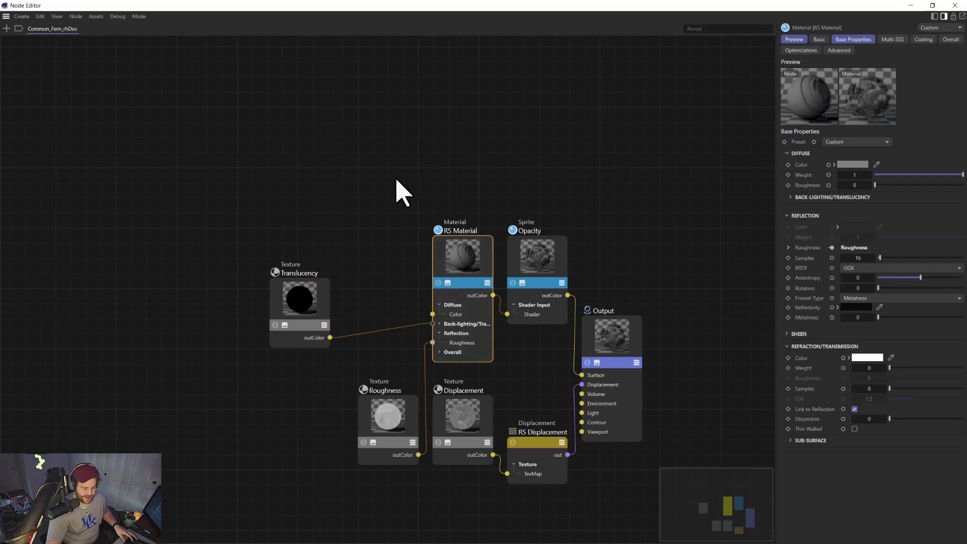
left_click(363, 223)
left_click(313, 299)
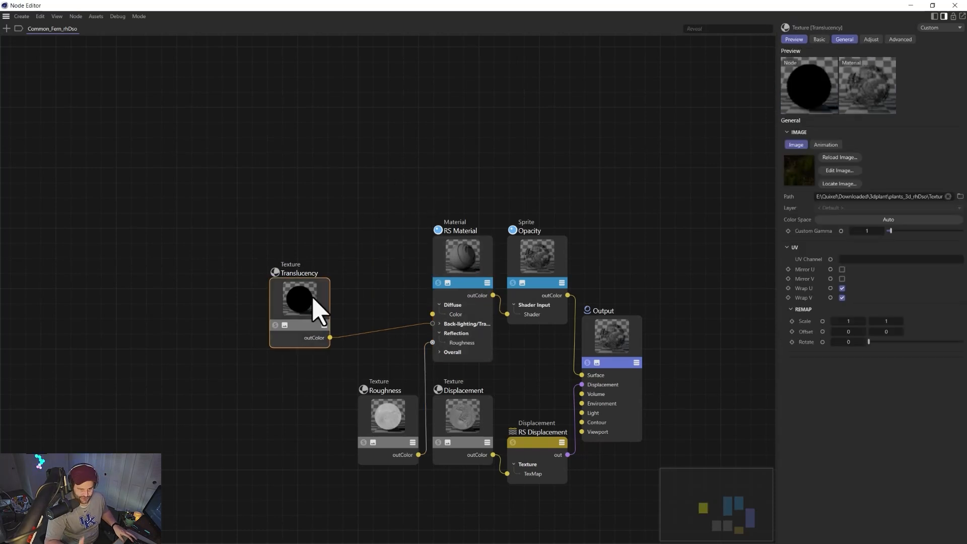
left_click_drag(314, 299, 319, 200, "ctrl")
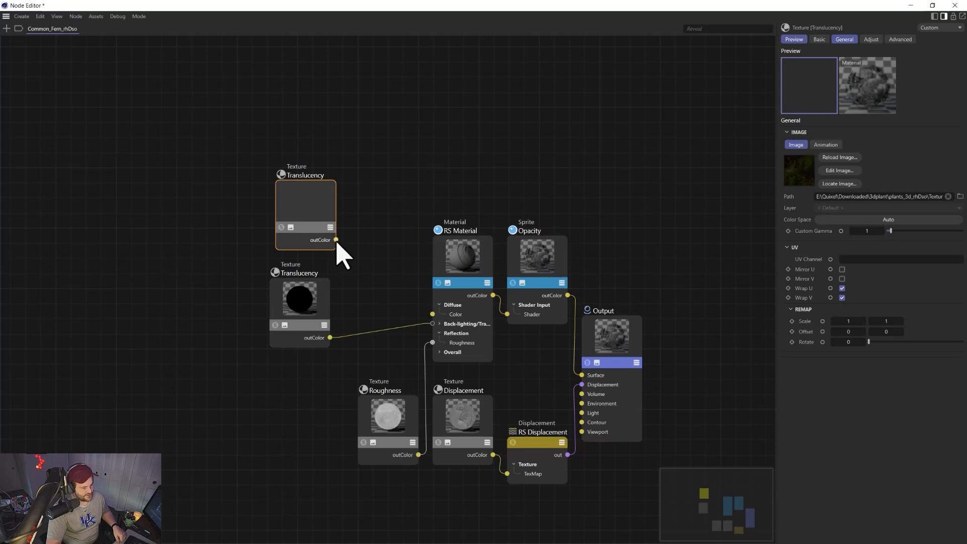
left_click_drag(433, 319, 436, 316)
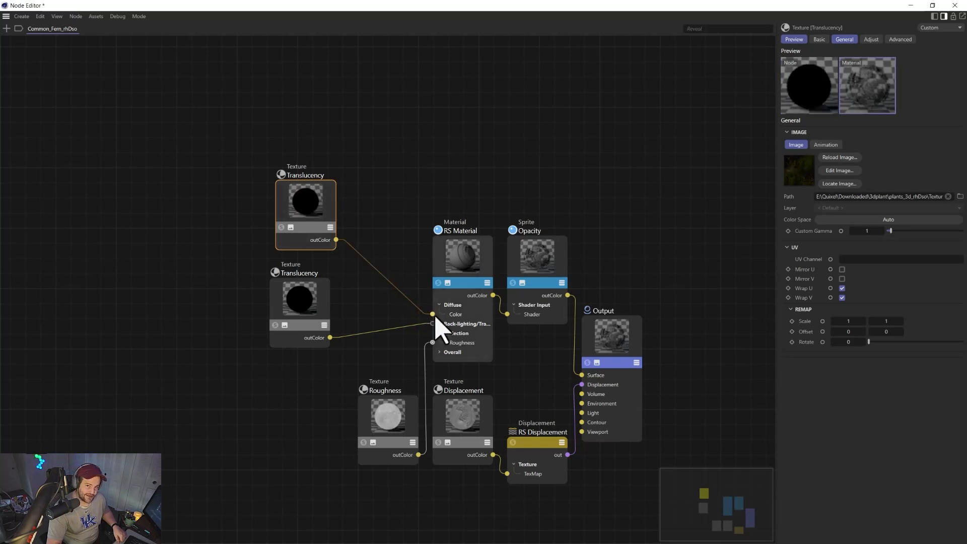
Set the original Translucency texture's Custom Gamma to 0.5 and expand the RS Material's Back-lighting/Translucency inputs
left_click(289, 302)
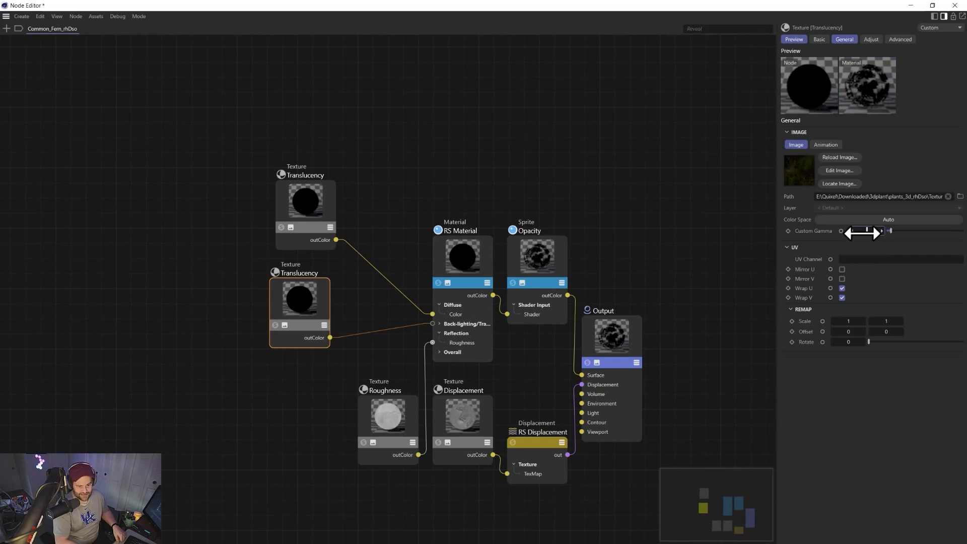
type("0.5")
key("Return")
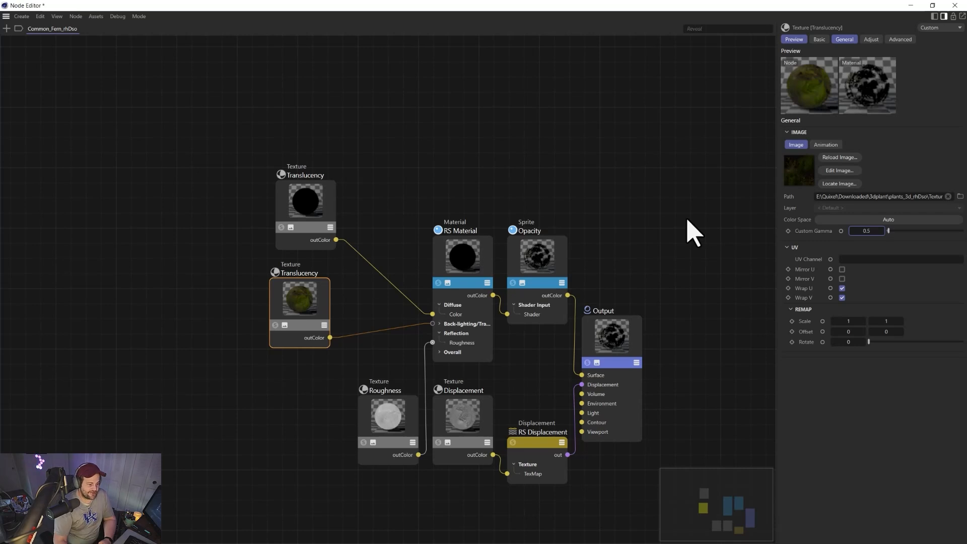
left_click(441, 324)
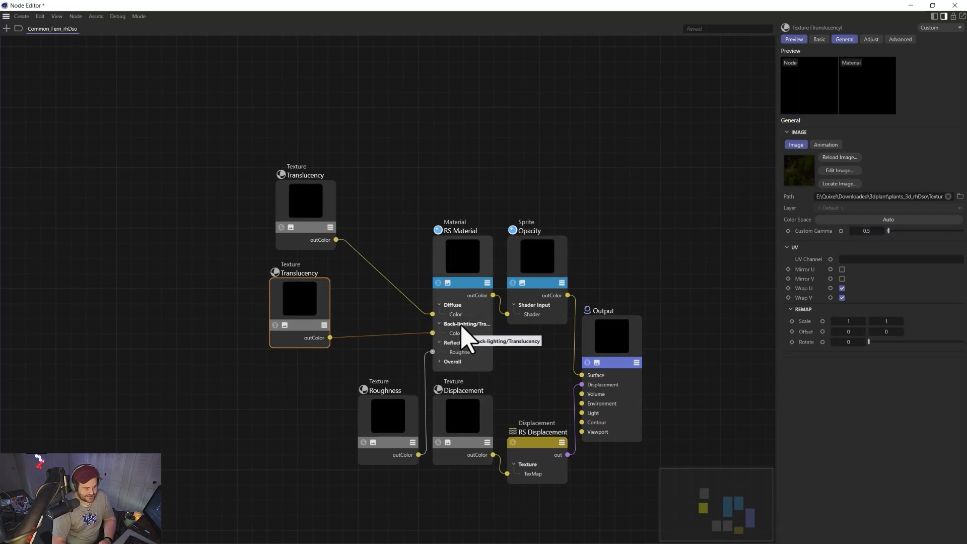
left_click(474, 267)
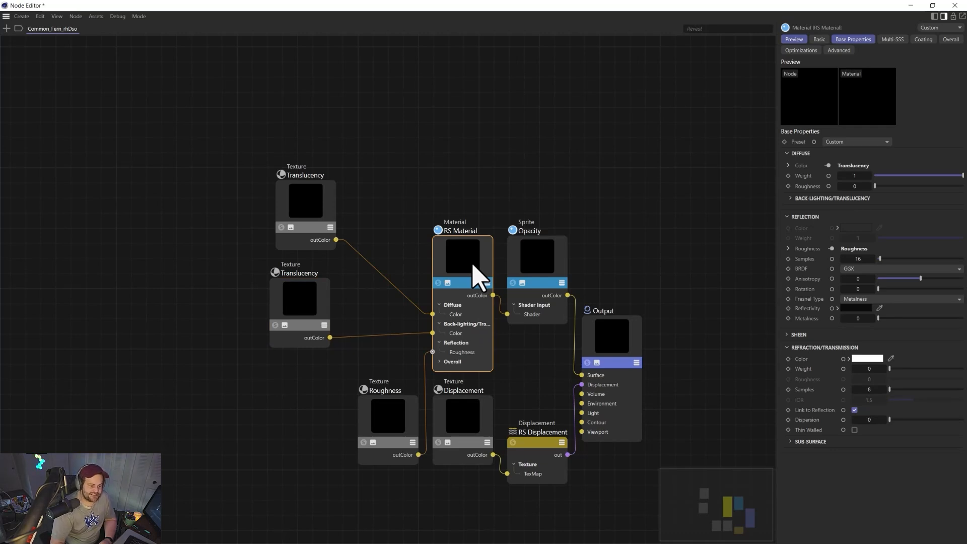
Set the RS Displacement node's New Range Min to -0.5 and New Range Max to 0.5, and close the Node Editor
left_click(535, 443)
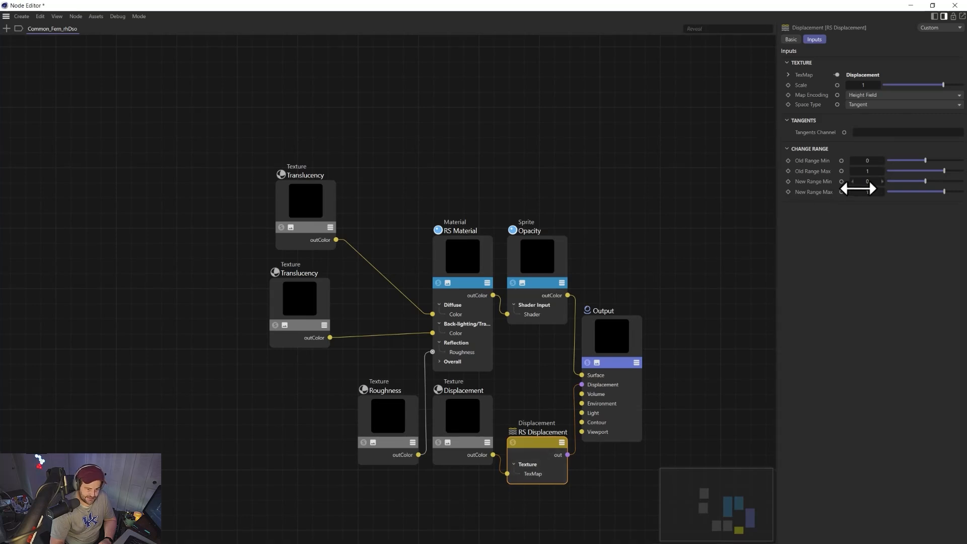
scroll(388, 289, "down", 2)
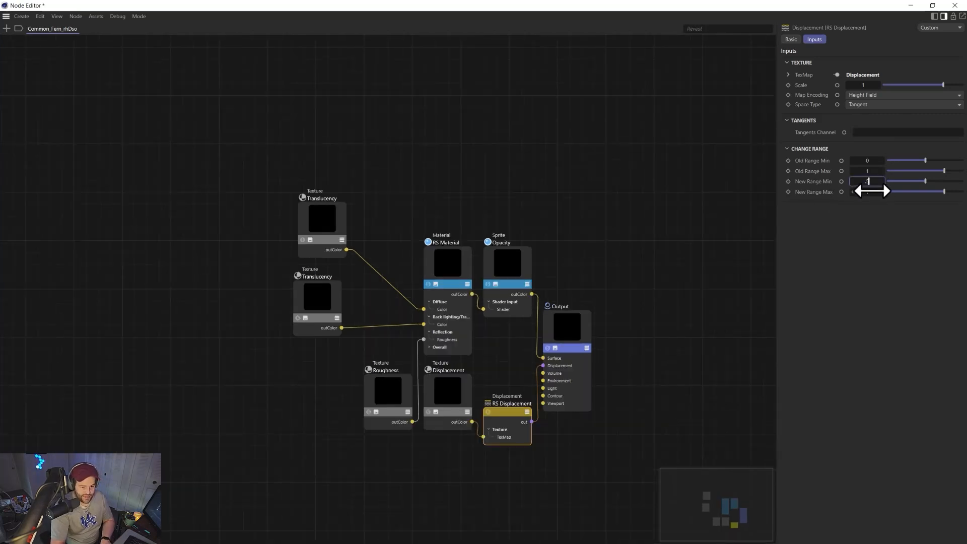
key("Tab")
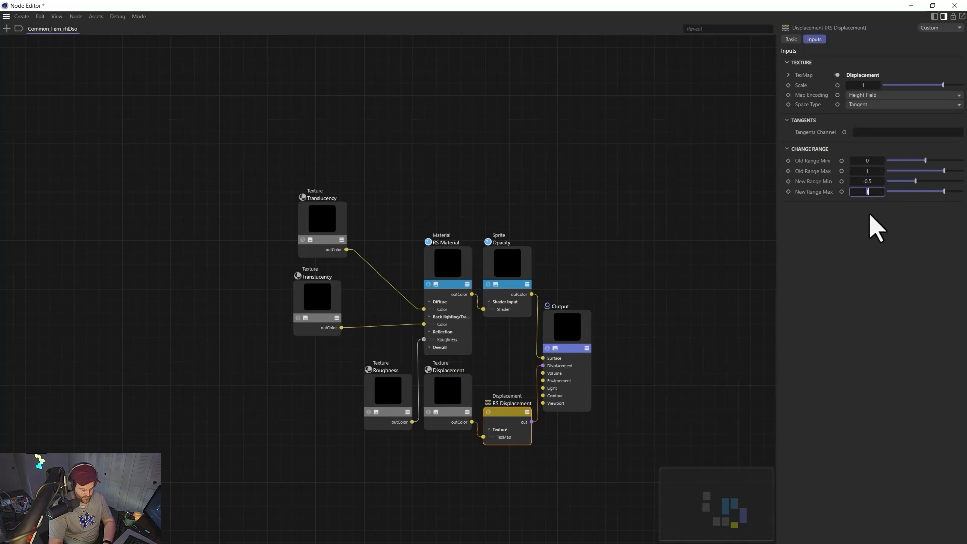
type(".5")
key("Return")
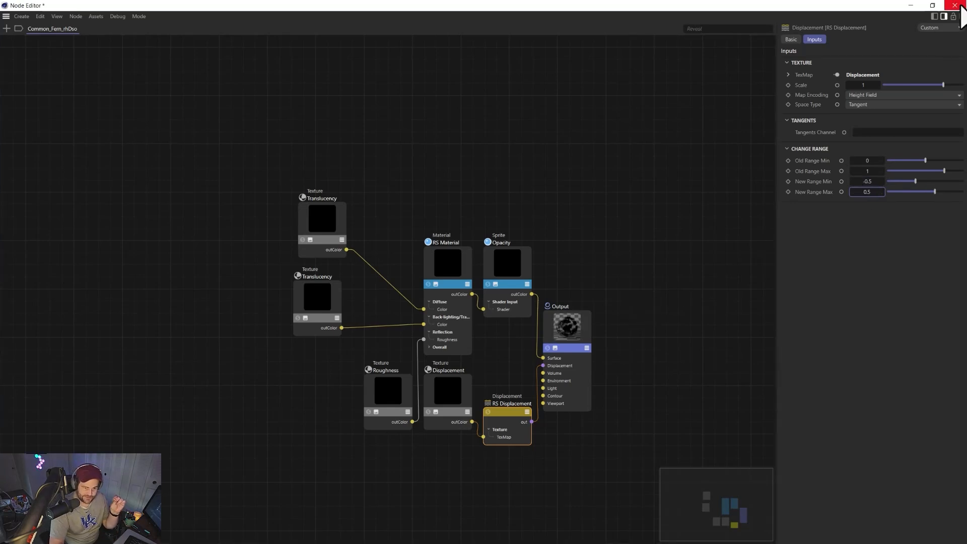
left_click(955, 6)
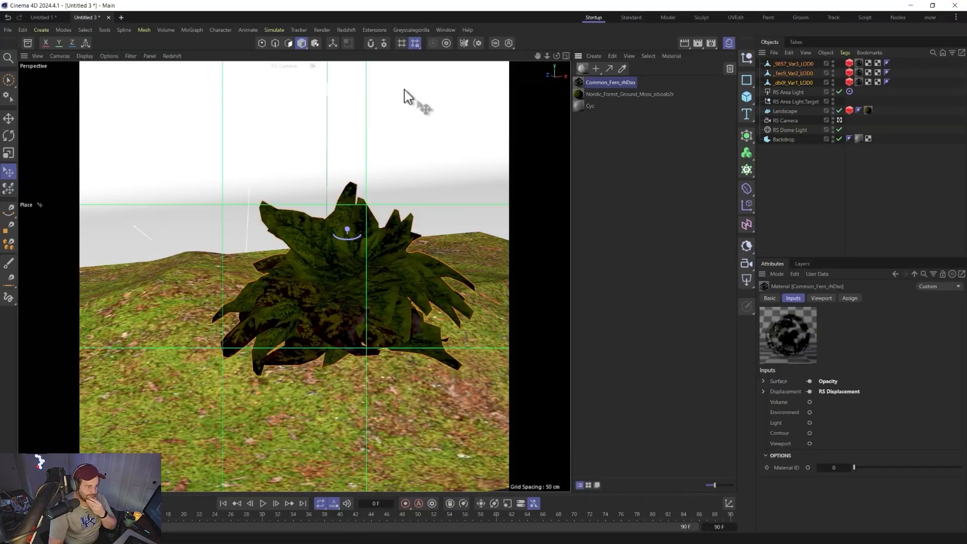
In the RS Asset Manager, set the color space of all fern and moss textures to Raw
left_click(348, 30)
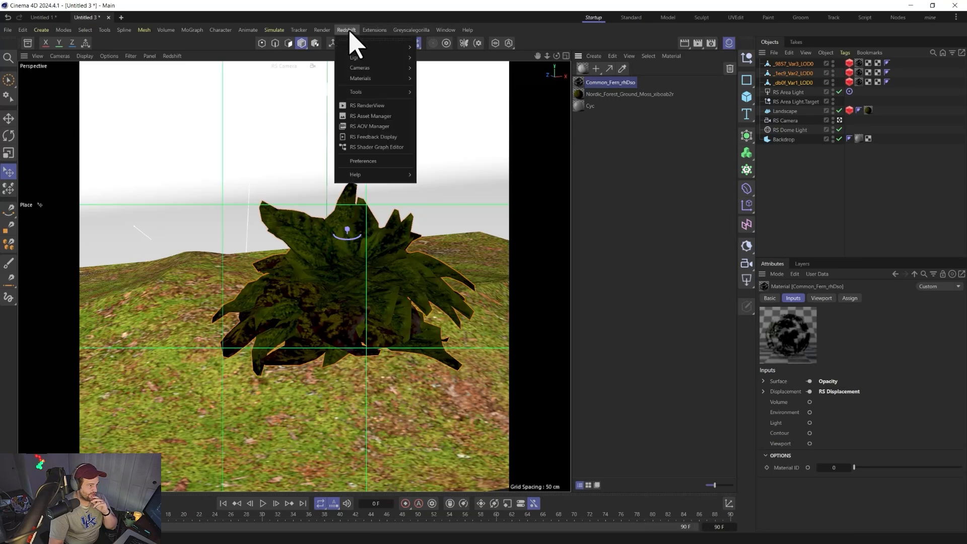
left_click(370, 116)
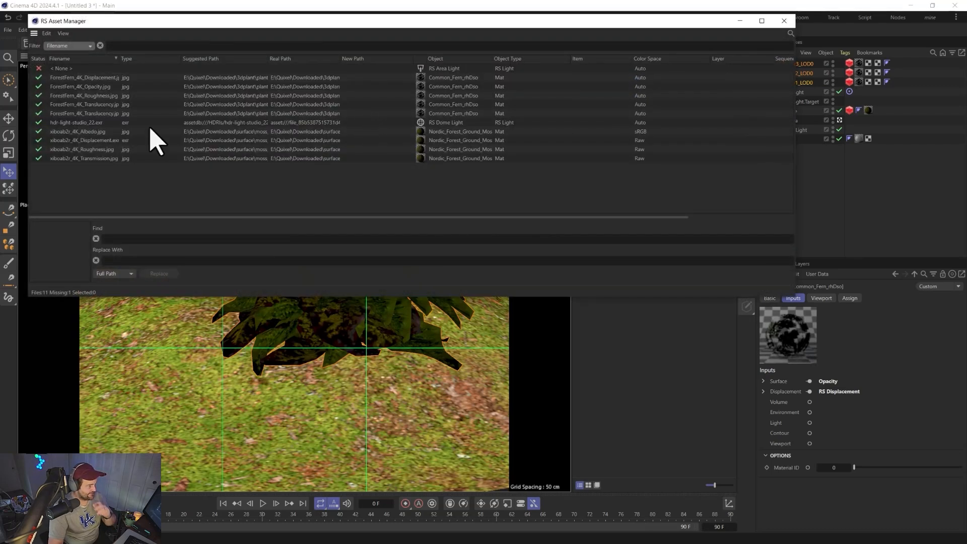
left_click_drag(117, 201, 117, 151)
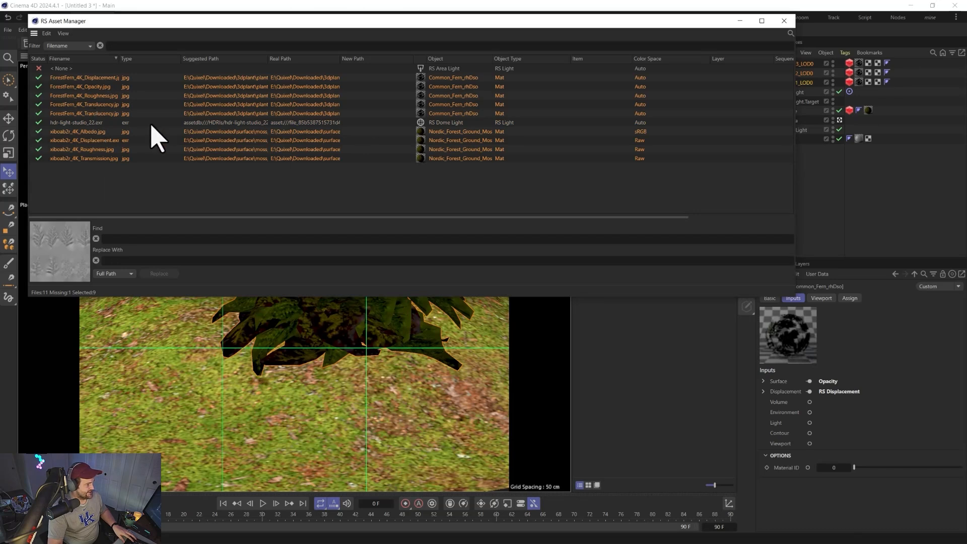
left_click(638, 96)
mouse_move(650, 169)
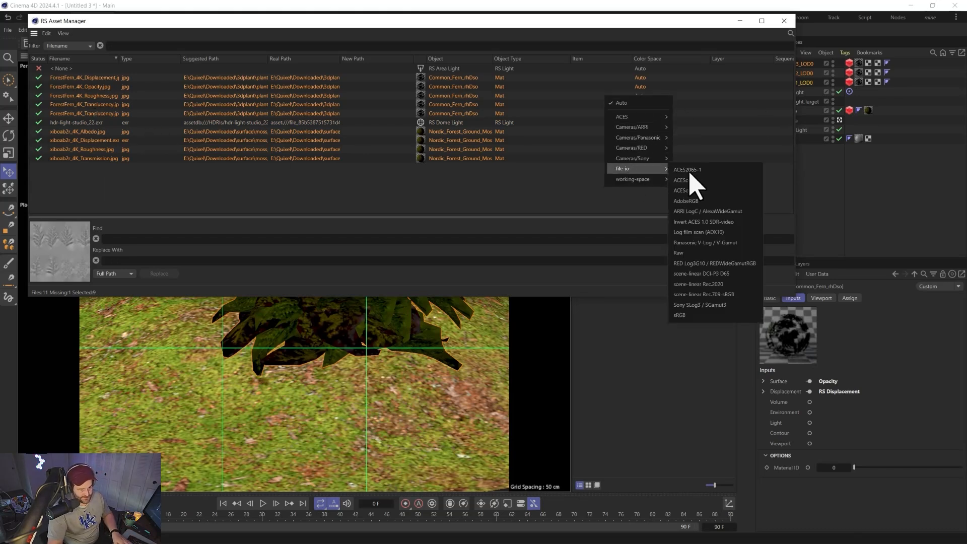
left_click(698, 230)
Filter the asset list by the filename text "albe", clear the filter, and minimize the RS Asset Manager
left_click(677, 46)
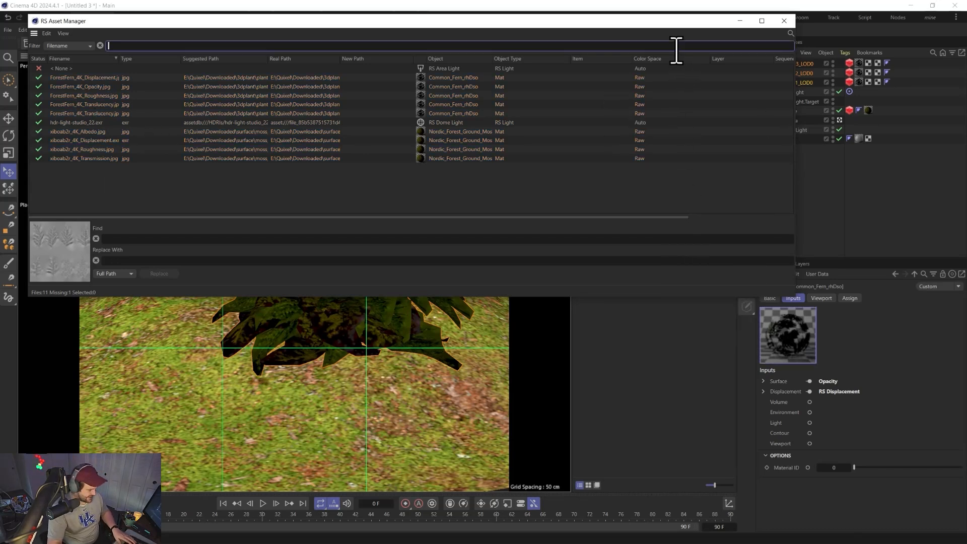
type("albe")
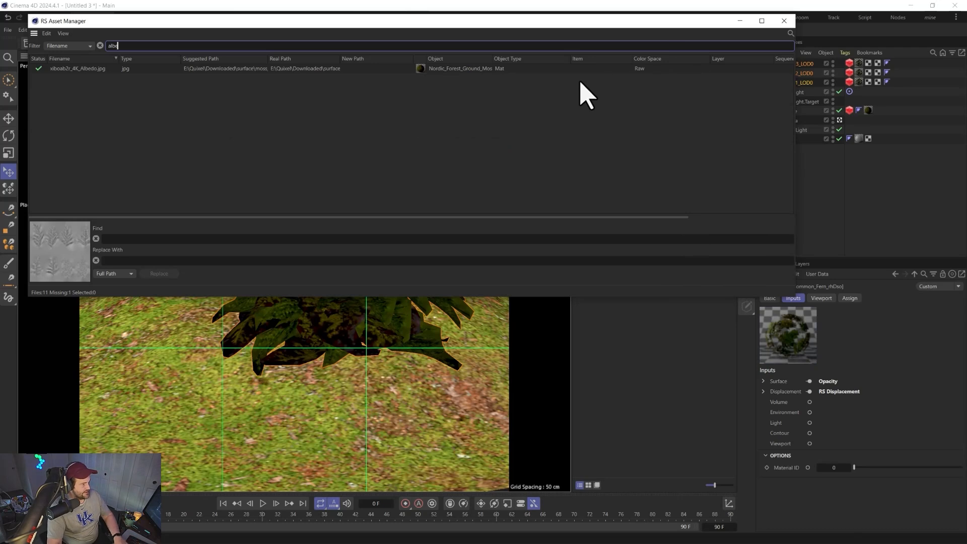
key("BackSpace")
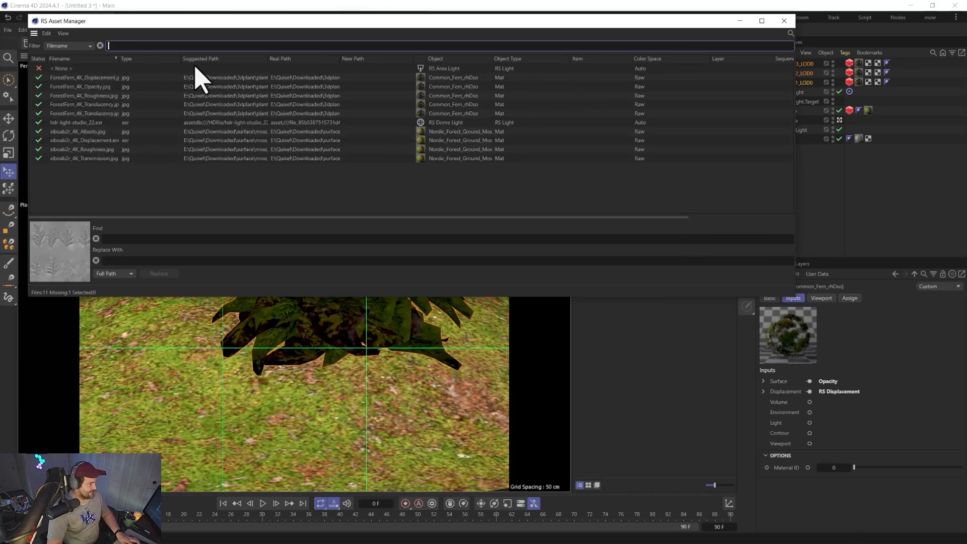
left_click(741, 21)
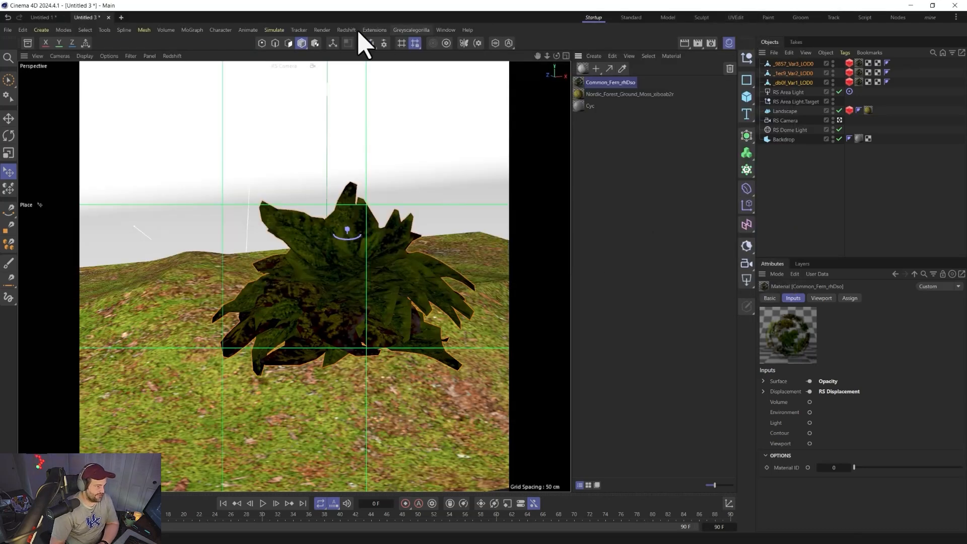
Open the Redshift RenderView and start an interactive render of the fern on the landscape
left_click(346, 31)
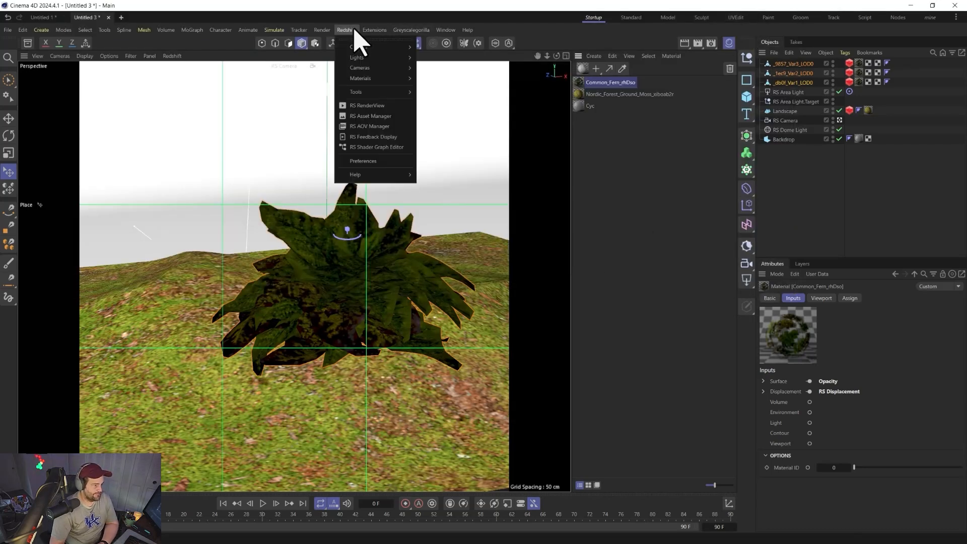
left_click(359, 107)
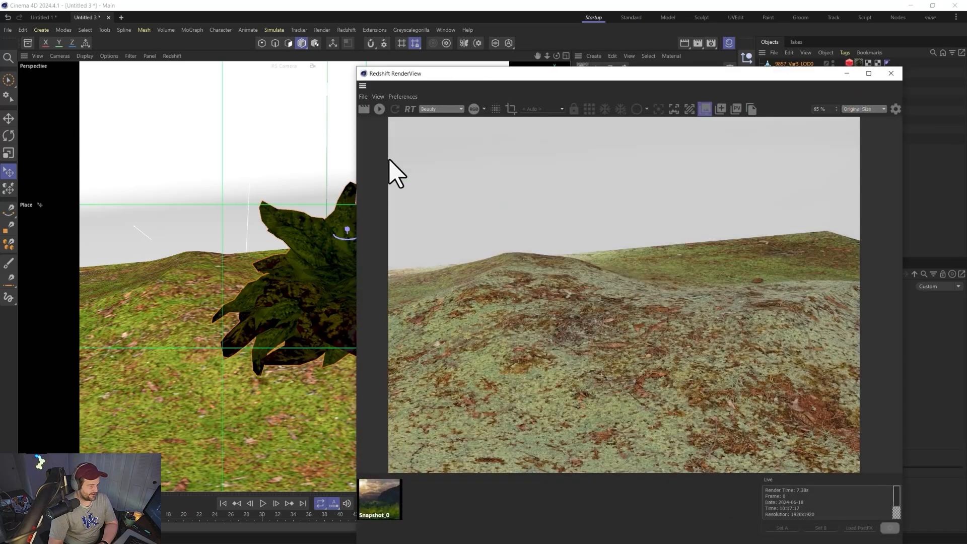
left_click(381, 112)
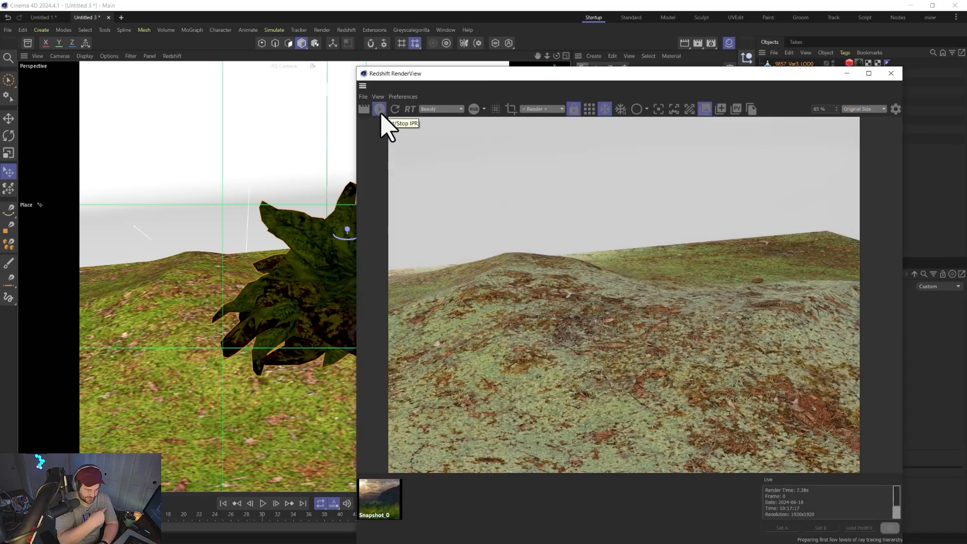
left_click_drag(503, 77, 369, 50)
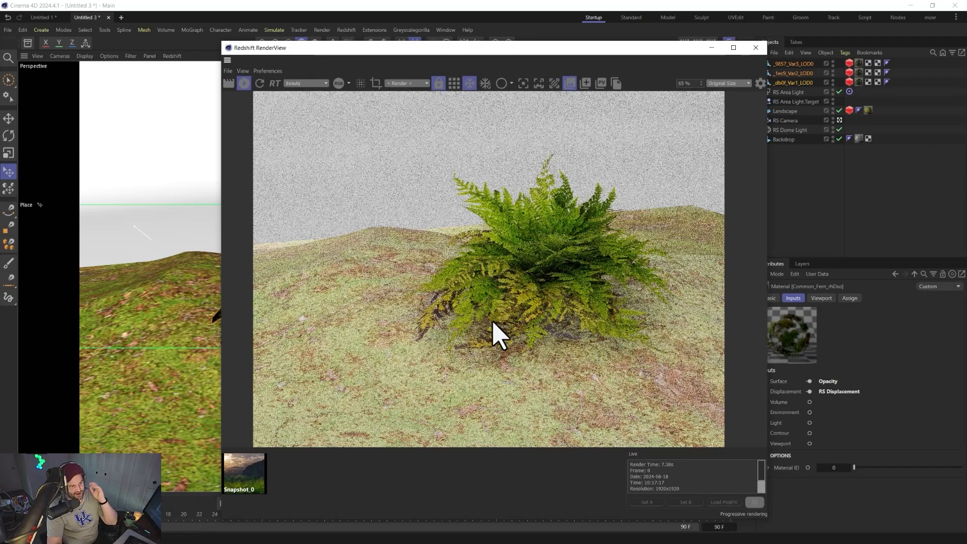
Place the RenderView beside the viewport and bring the camera to a low close-up of the fern
left_click_drag(486, 49, 703, 67)
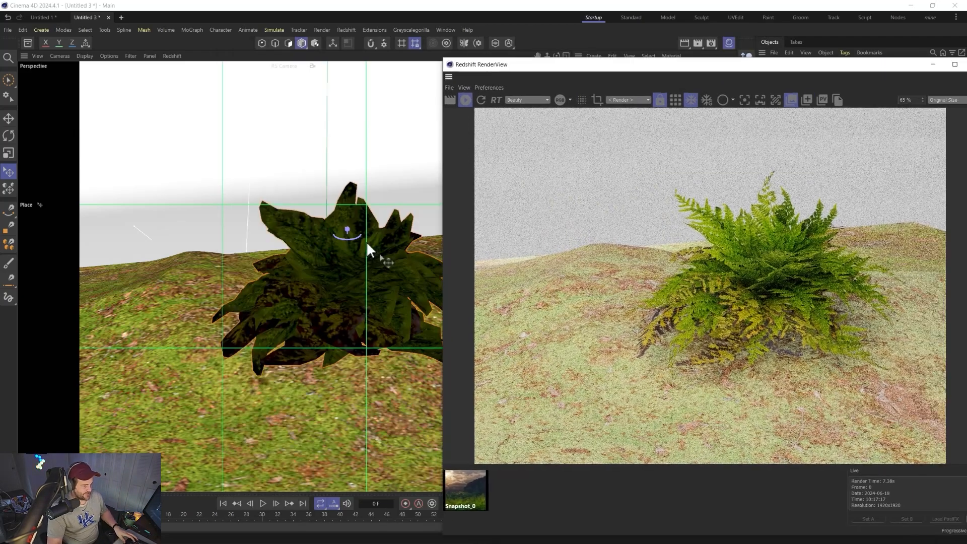
left_click_drag(306, 287, 407, 169, "alt")
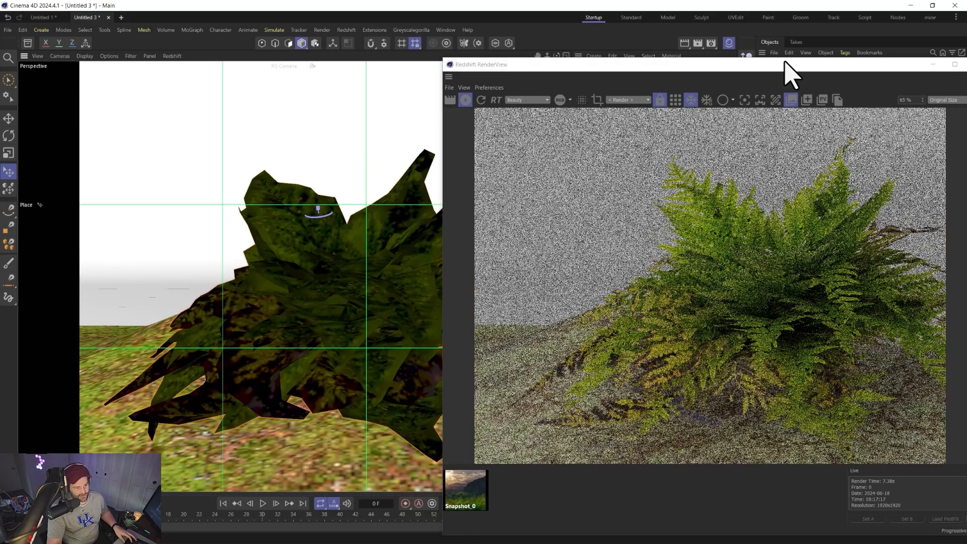
left_click_drag(772, 63, 781, 71)
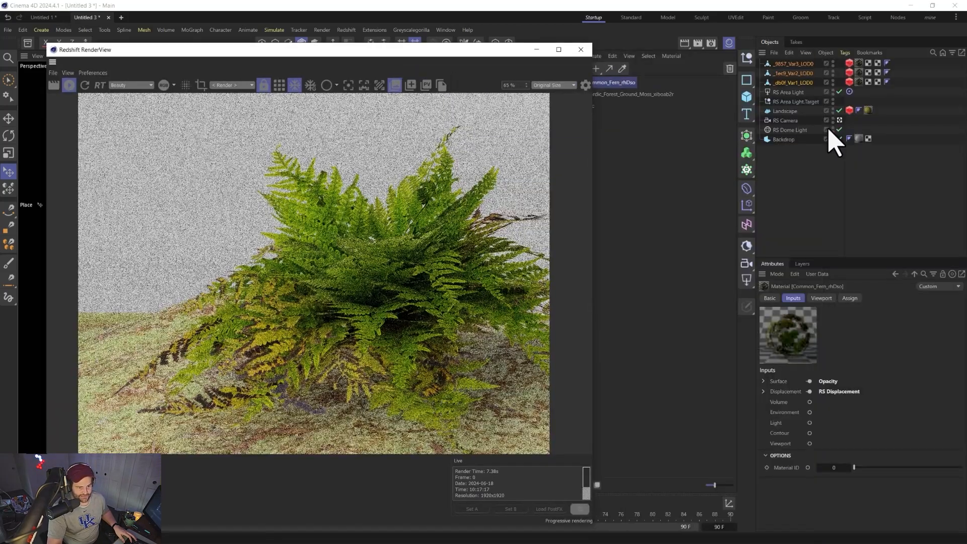
left_click_drag(371, 50, 742, 35)
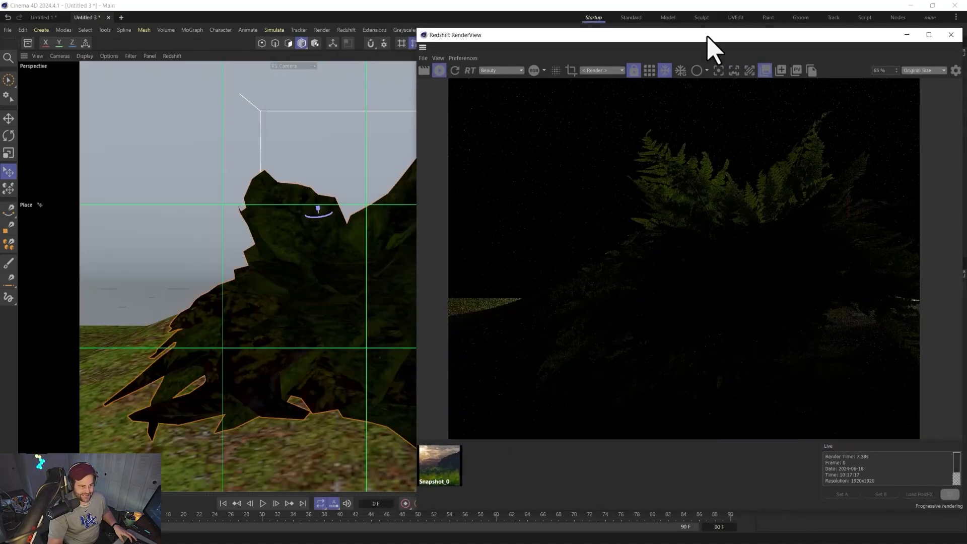
Move the RenderView clear of the object settings and set the RS Area Light's intensity to 29.45 and spread to 0.491
left_click_drag(707, 36, 290, 38)
left_click(789, 92)
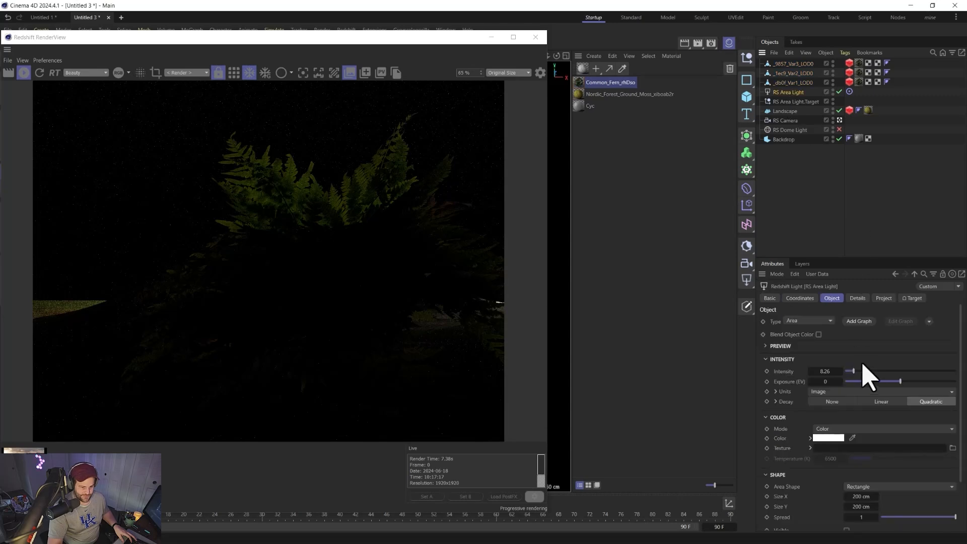
left_click_drag(920, 523, 917, 518)
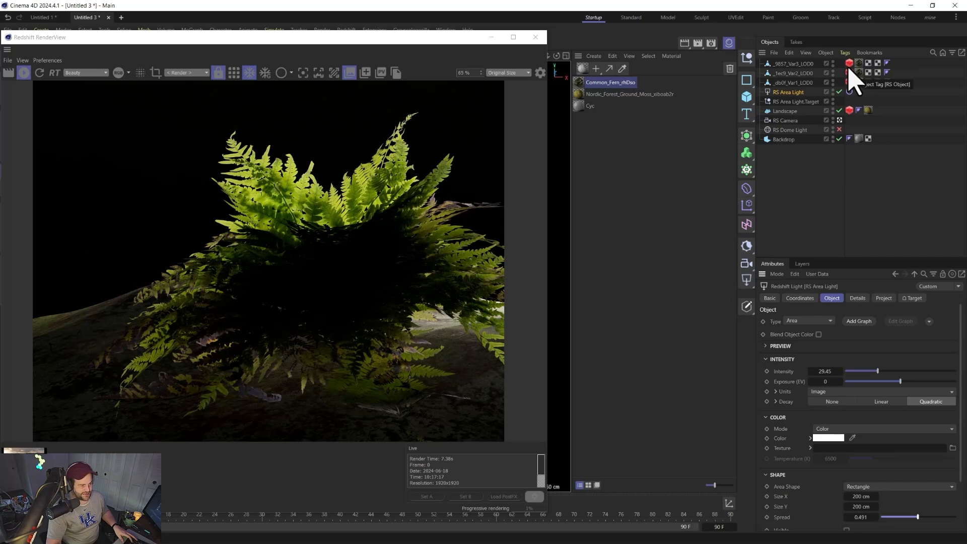
Open the Common_Fern material's node graph, move the Displacement texture clear of the other nodes and add a Bump Map node
double_click(583, 89)
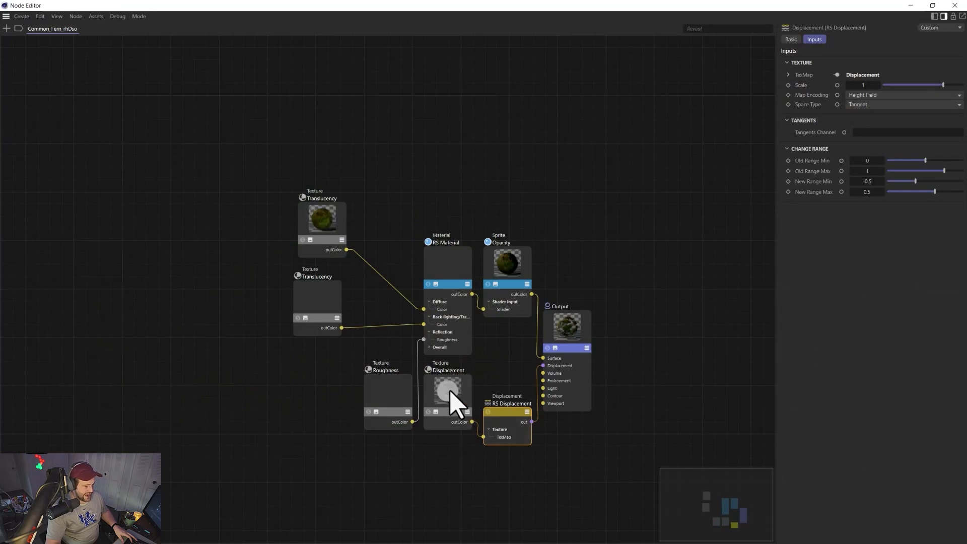
left_click_drag(455, 400, 166, 469)
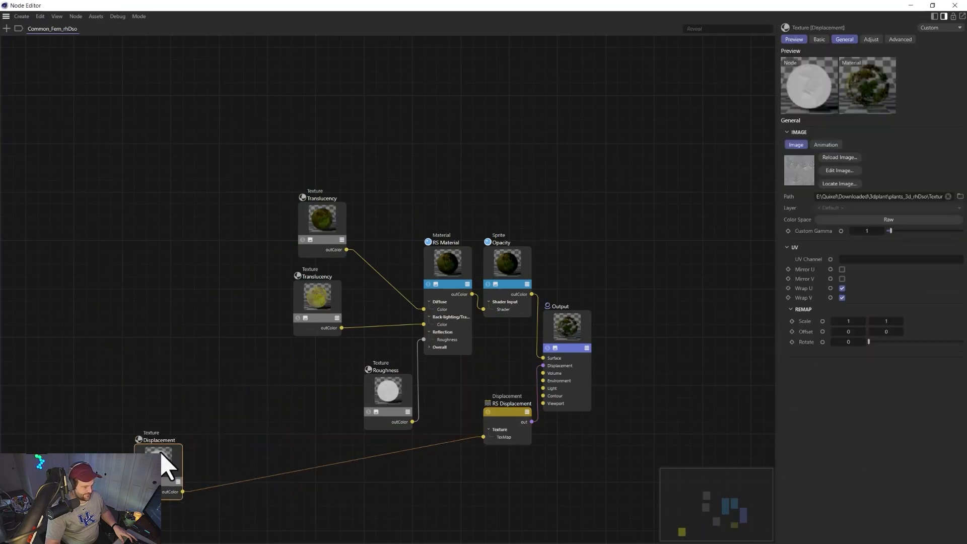
double_click(203, 371)
type("bum")
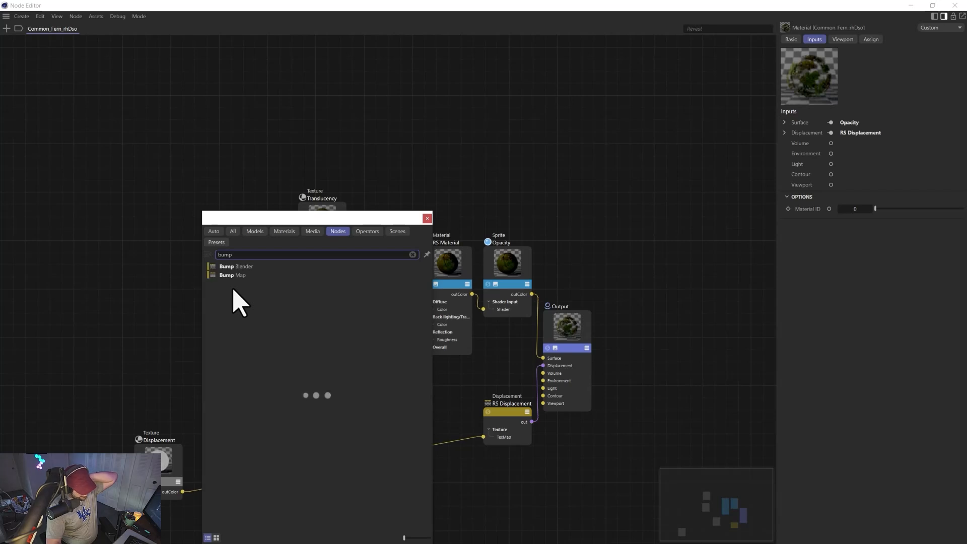
type("p")
double_click(232, 275)
left_click(427, 218)
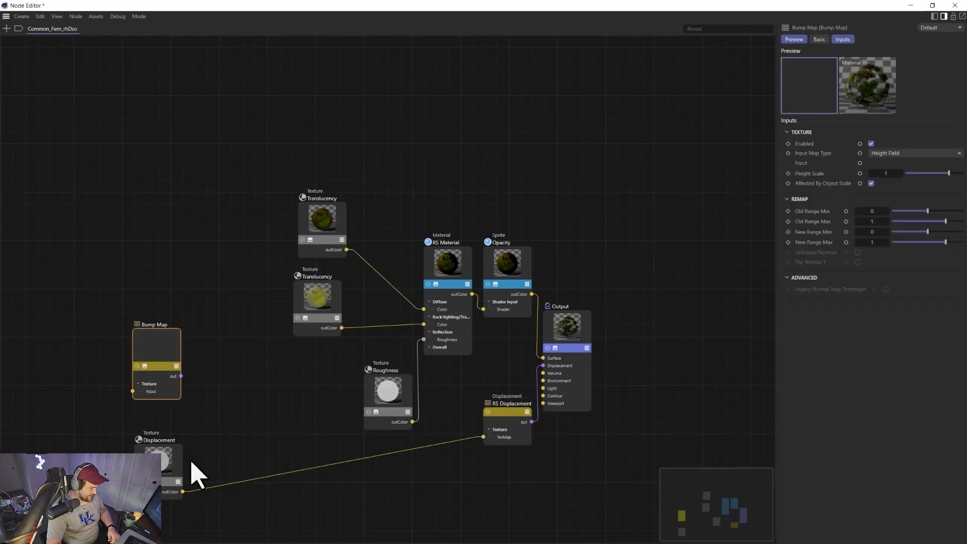
Connect the fern's Displacement texture to the Bump Map input and set the Bump Map's New Range Min to -1
left_click_drag(142, 409, 133, 391)
left_click_drag(151, 356, 197, 363)
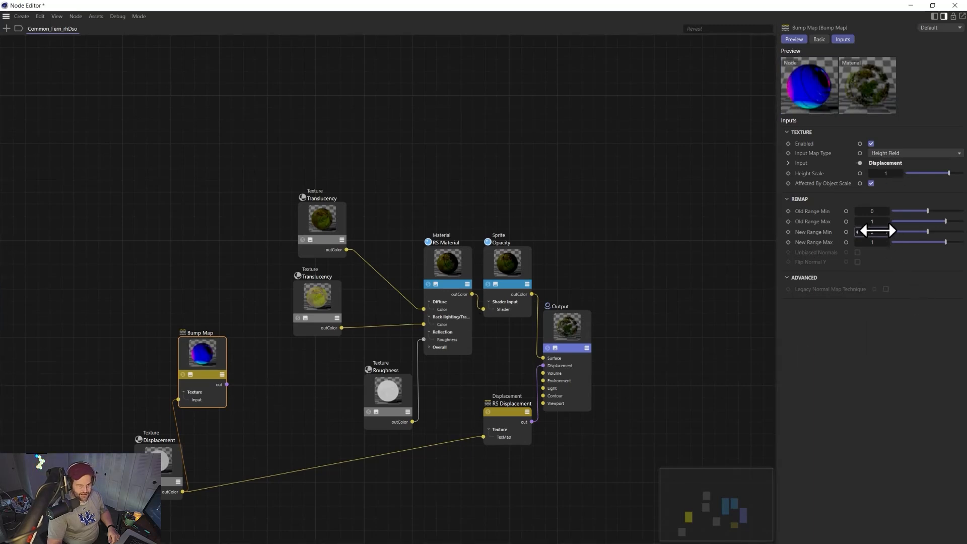
type("-1")
key("Return")
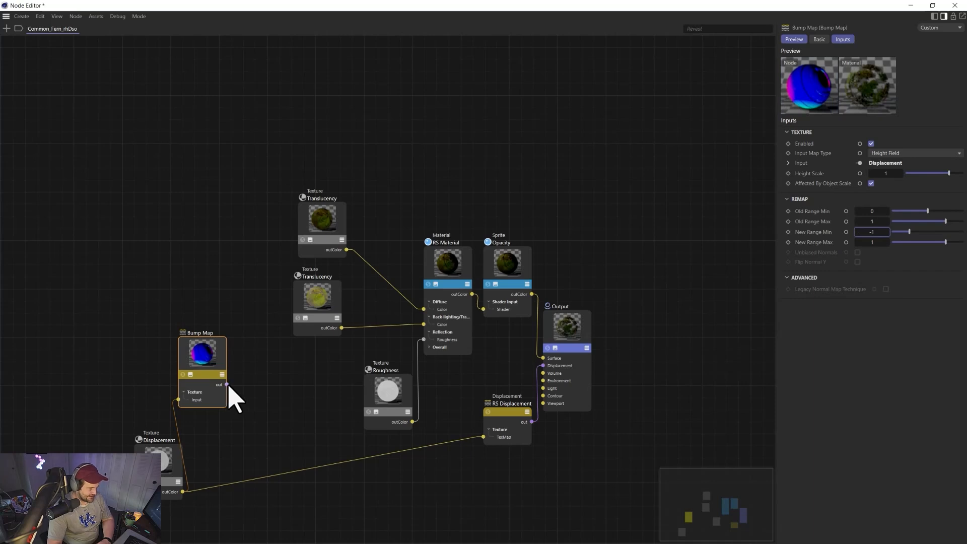
Connect the Bump Map output to the fern RS Material's Overall > Bump Map input and close the Node Editor
left_click_drag(419, 350, 449, 260)
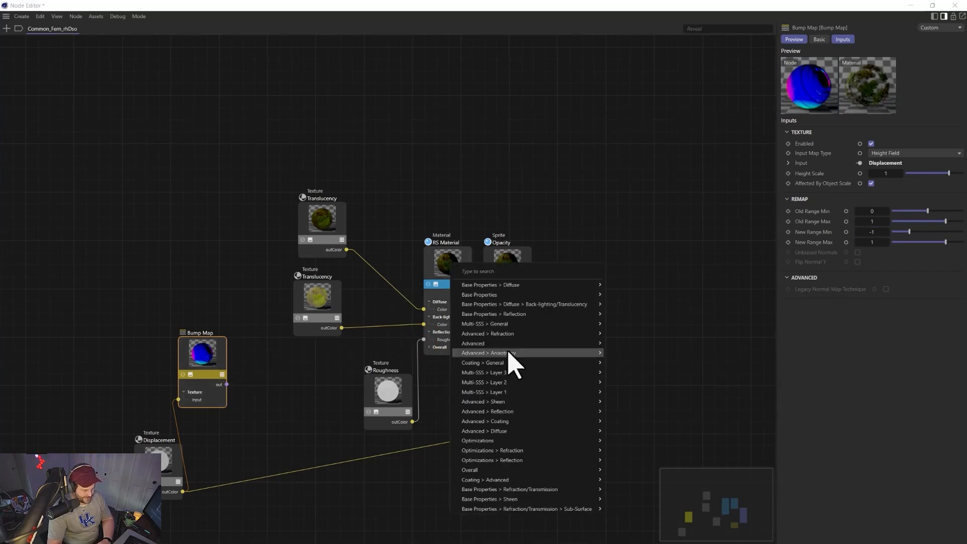
mouse_move(506, 469)
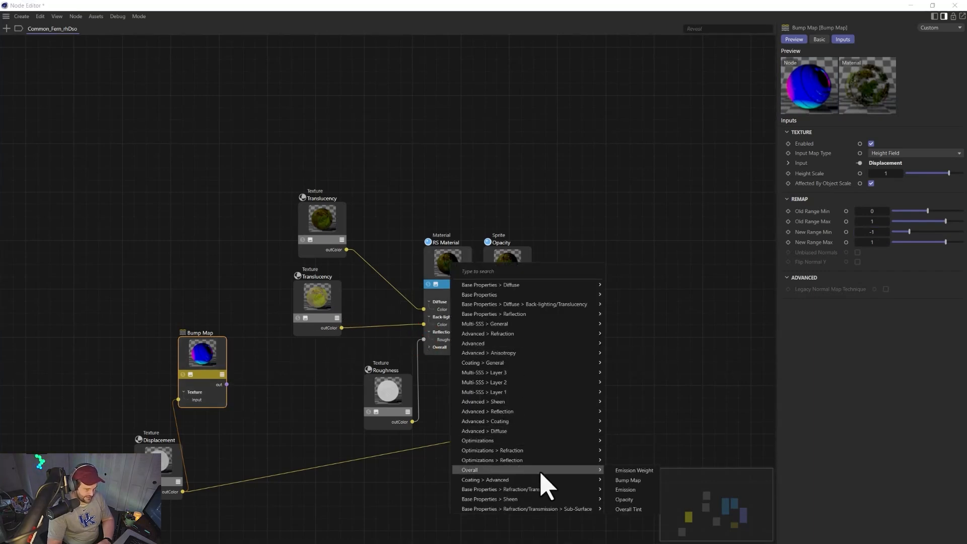
left_click(632, 480)
left_click(954, 5)
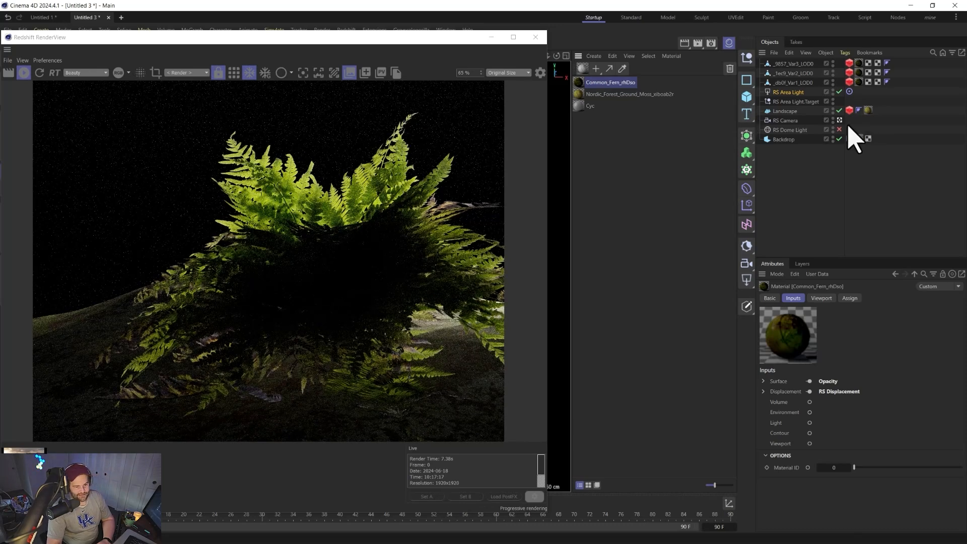
Enable the RS Dome Light, set the RS Area Light's intensity to about 7.84 and move the RenderView off the viewport
left_click(803, 94)
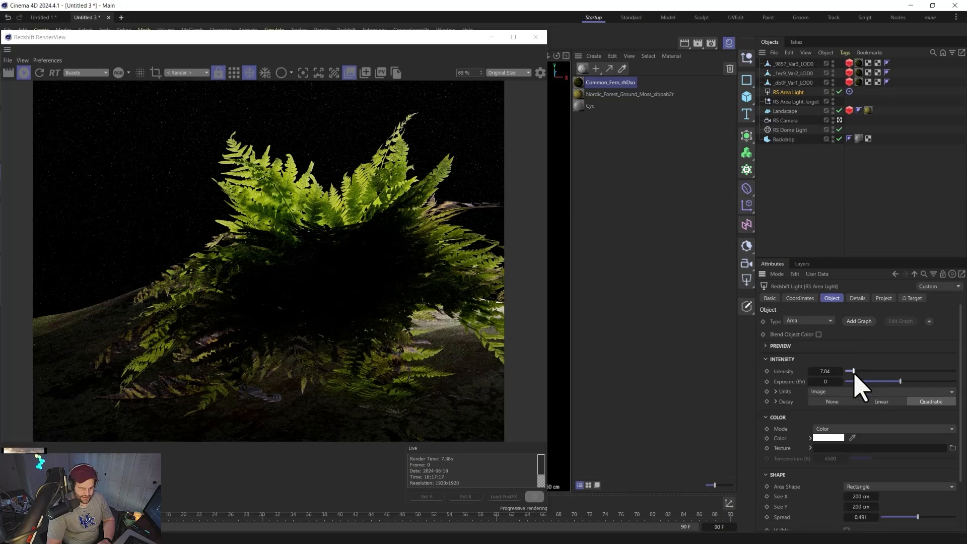
left_click_drag(275, 37, 701, 47)
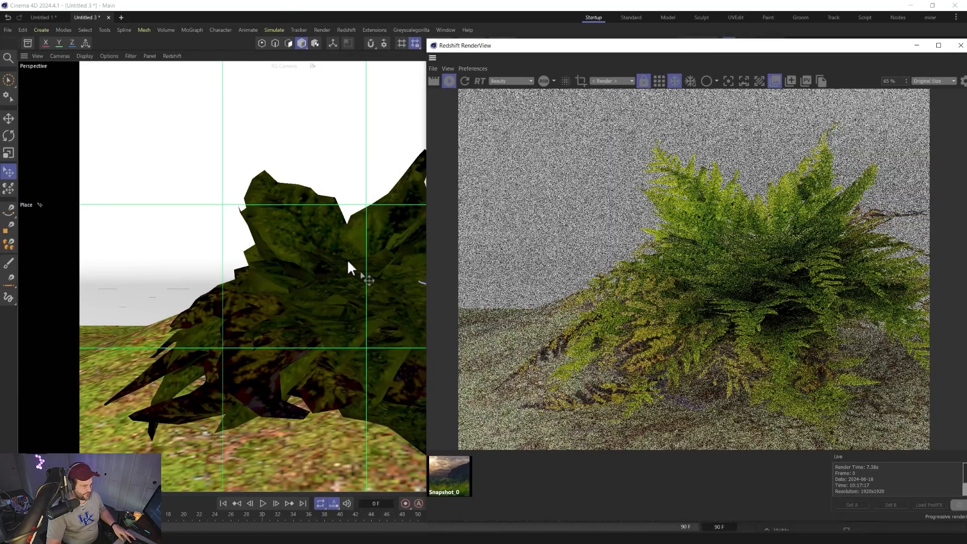
Inspect the fern render up close, reframe the camera on the mossy ground beside it and close the RenderView
right_click_drag(328, 222, 373, 96, "alt")
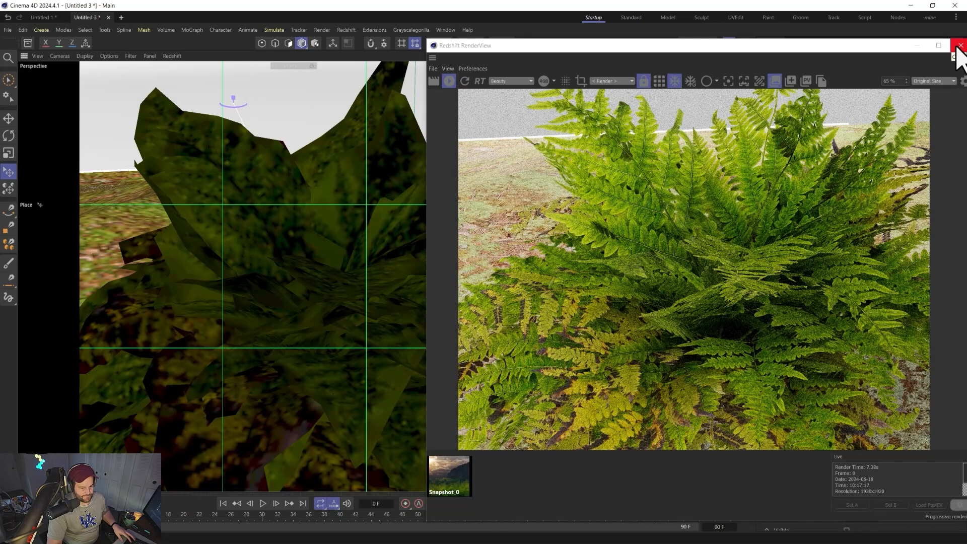
mouse_move(353, 295)
left_mouse_down("alt")
mouse_move(176, 327)
mouse_move(297, 305)
left_mouse_up("alt")
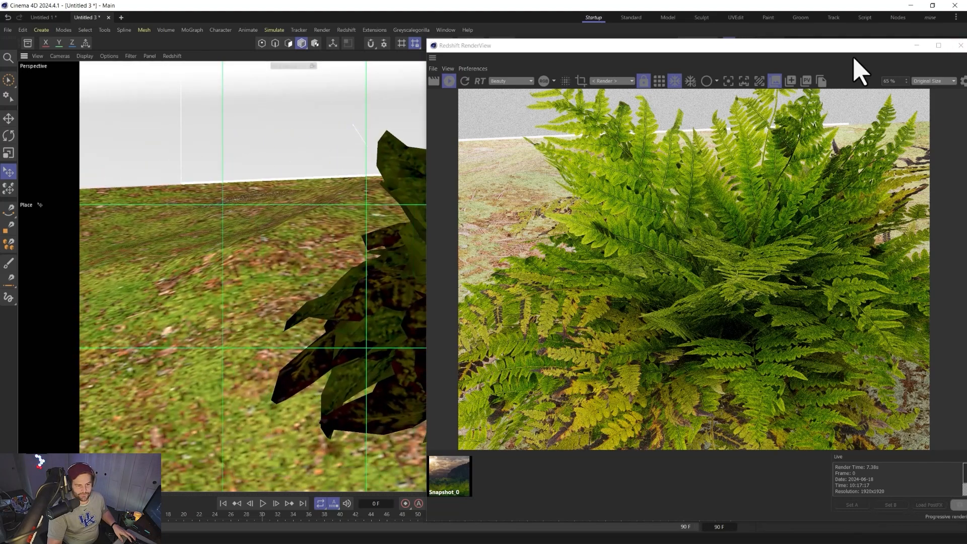
left_click(960, 45)
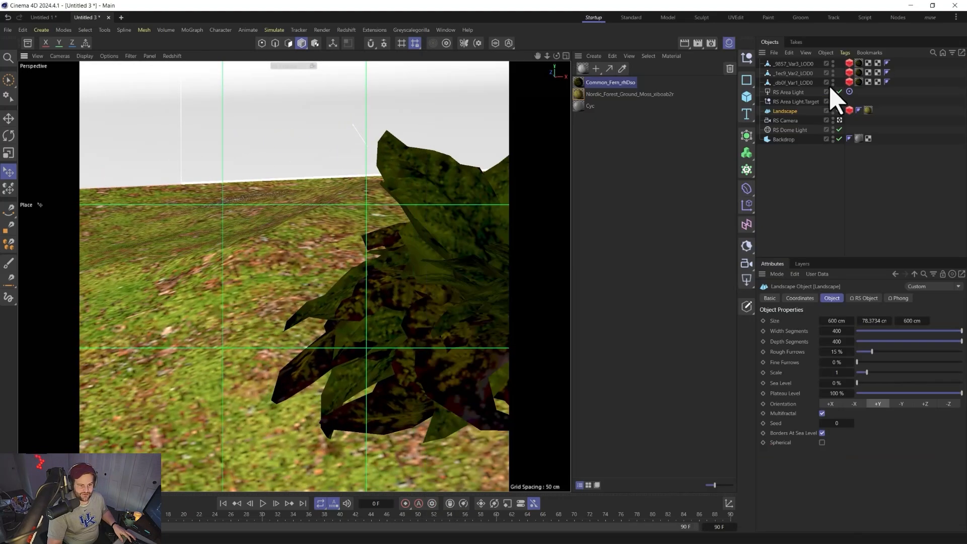
Check the fern material's node graph, then open the Nordic_Forest_Ground_Moss graph and add a Bump Map node
double_click(582, 85)
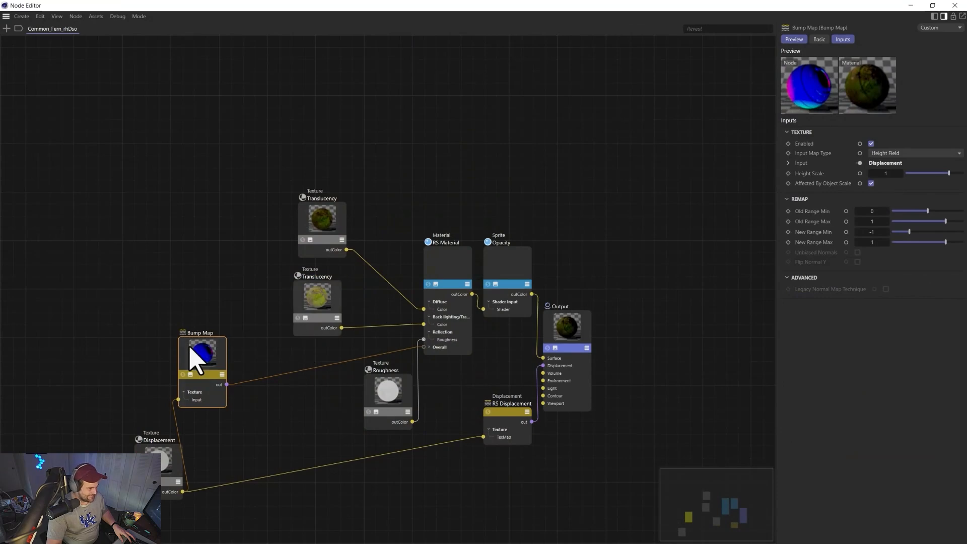
left_click(954, 5)
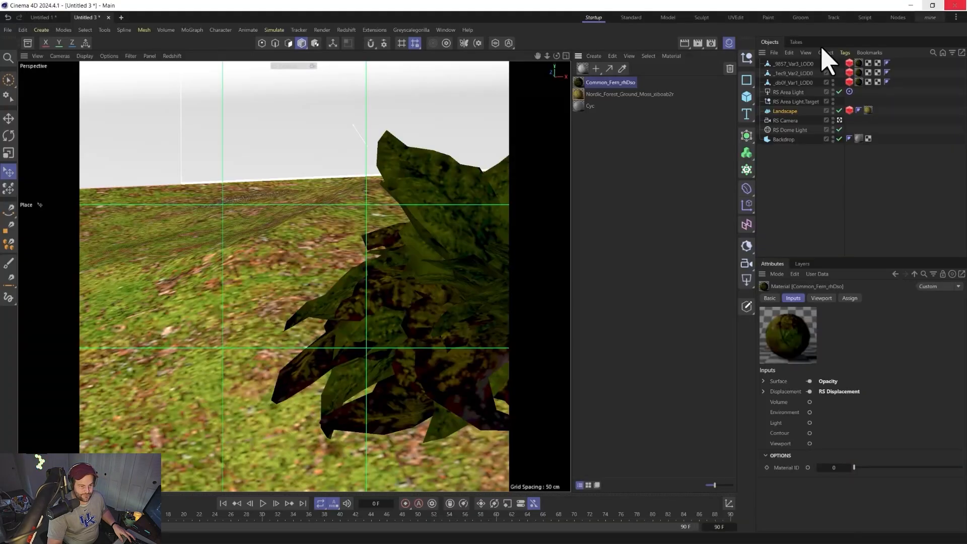
double_click(586, 95)
left_click(429, 275)
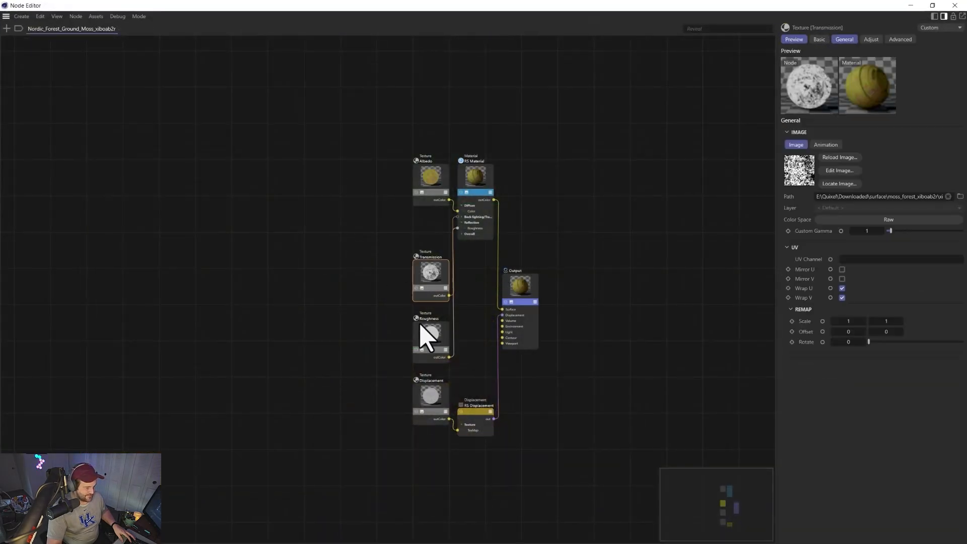
left_click(309, 363)
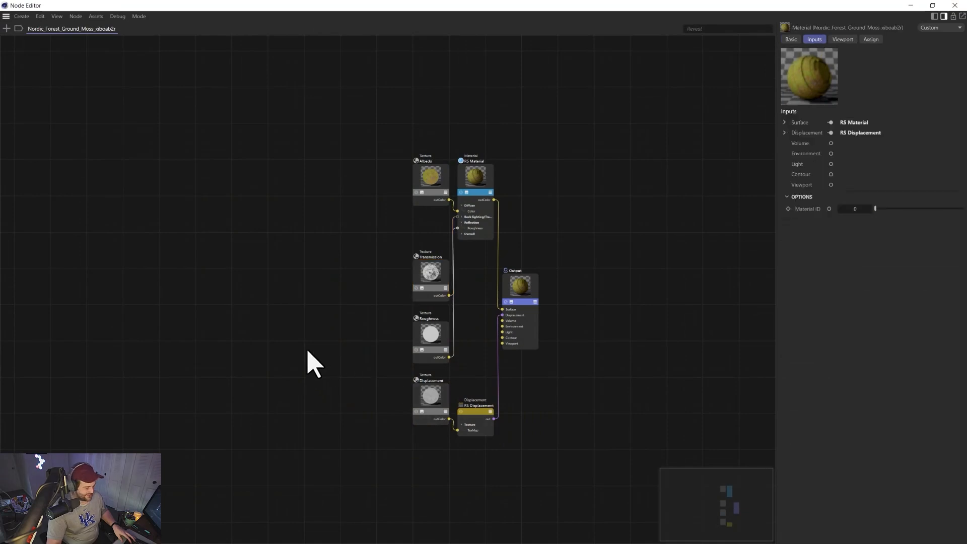
double_click(308, 351)
type("bu")
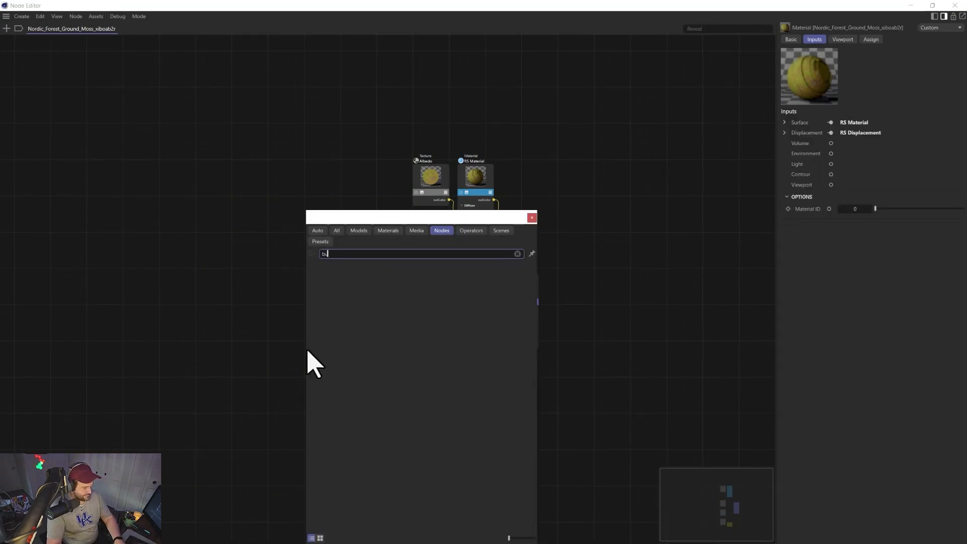
type("mp")
double_click(338, 275)
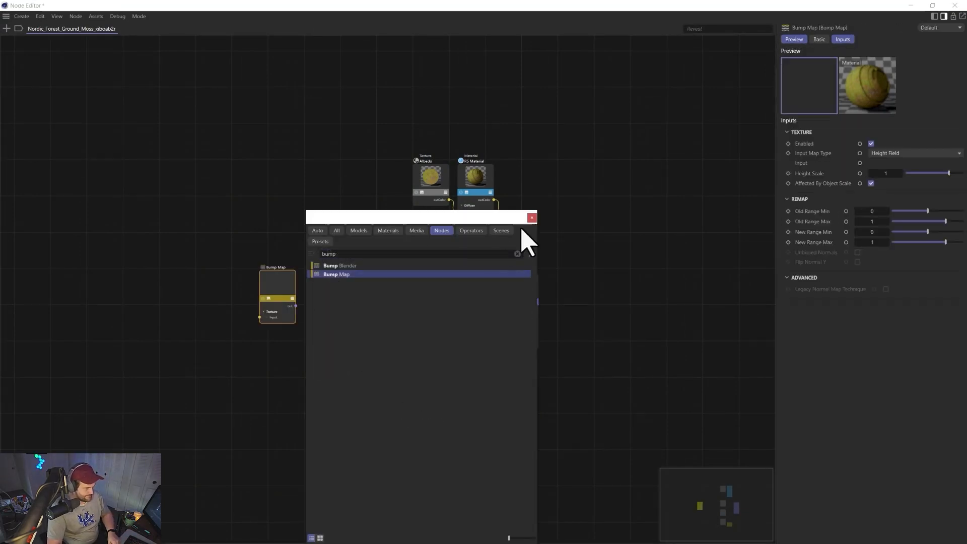
left_click(532, 218)
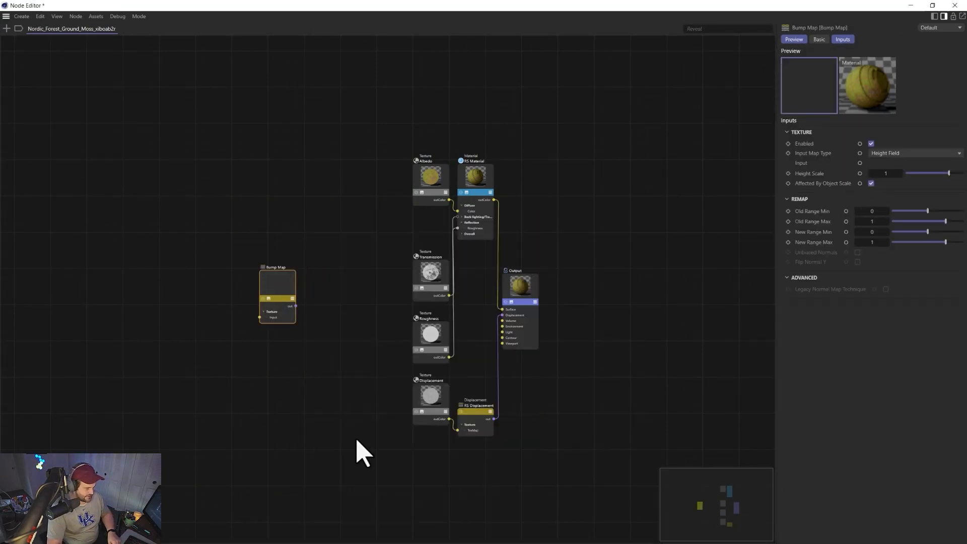
Route the moss Displacement texture through the Bump Map into the RS Material's Overall > Bump Map input and close the Node Editor
left_click(438, 413)
left_click_drag(449, 419, 260, 318)
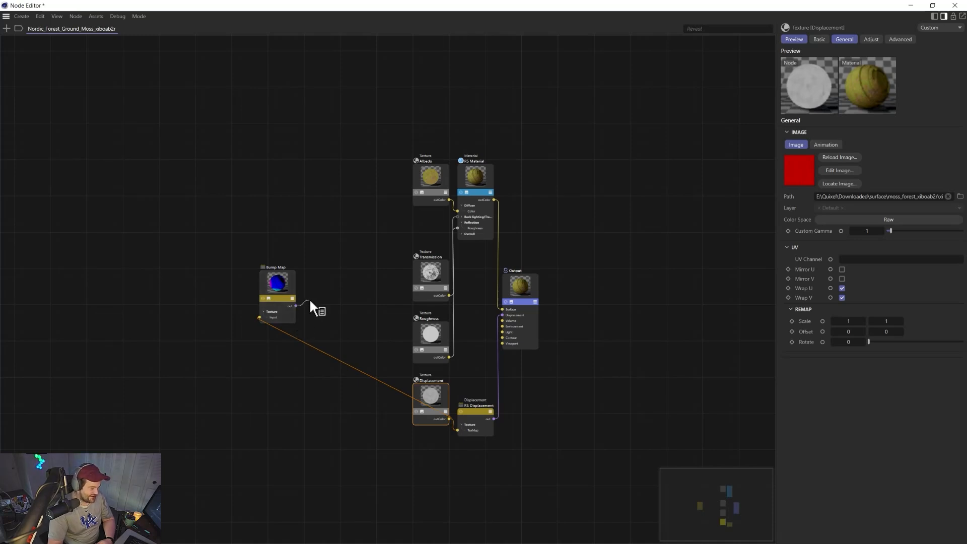
left_click_drag(310, 301, 311, 301)
left_click(299, 310)
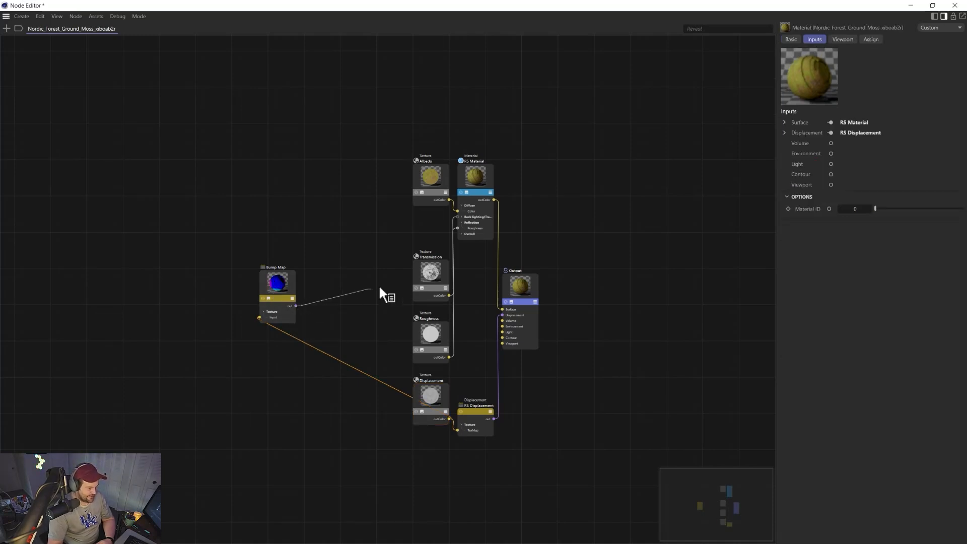
left_click_drag(473, 194, 474, 195)
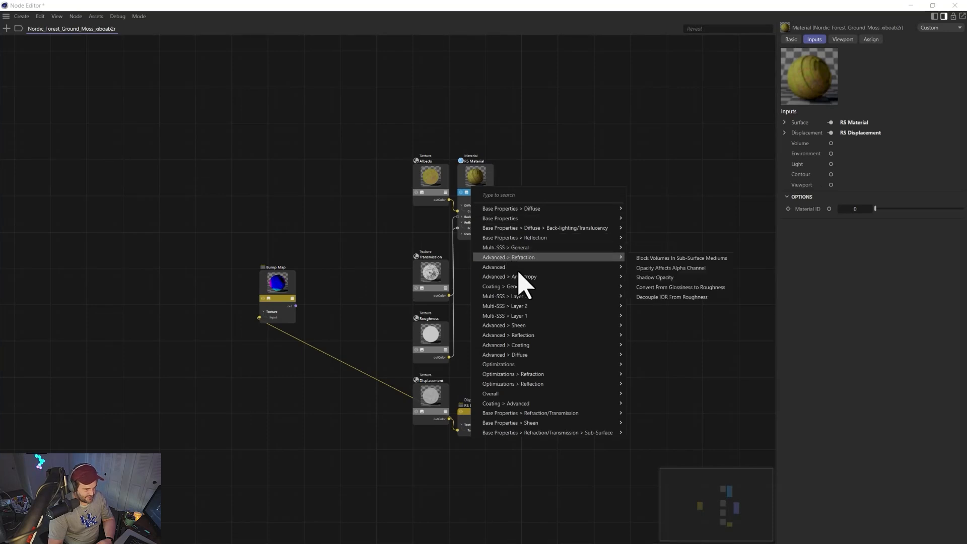
mouse_move(526, 289)
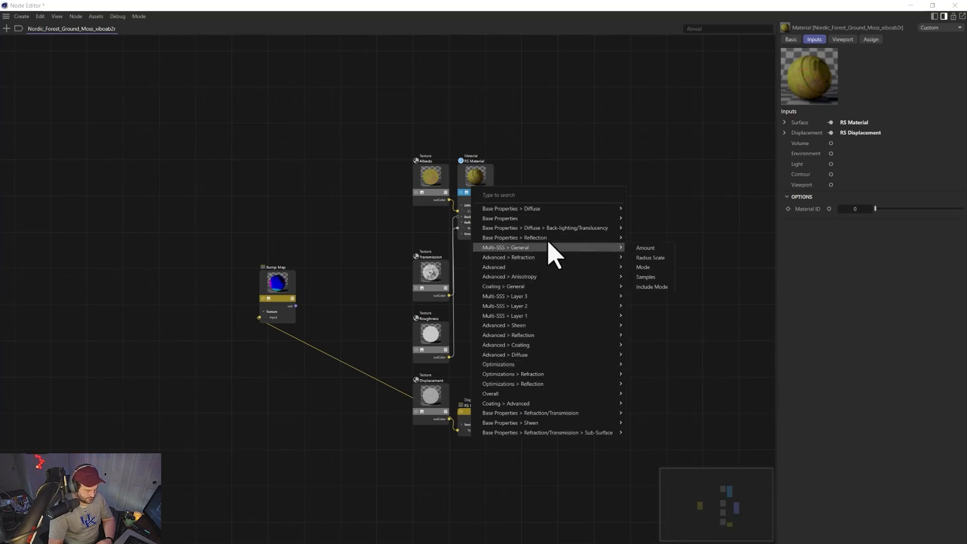
left_click(650, 403)
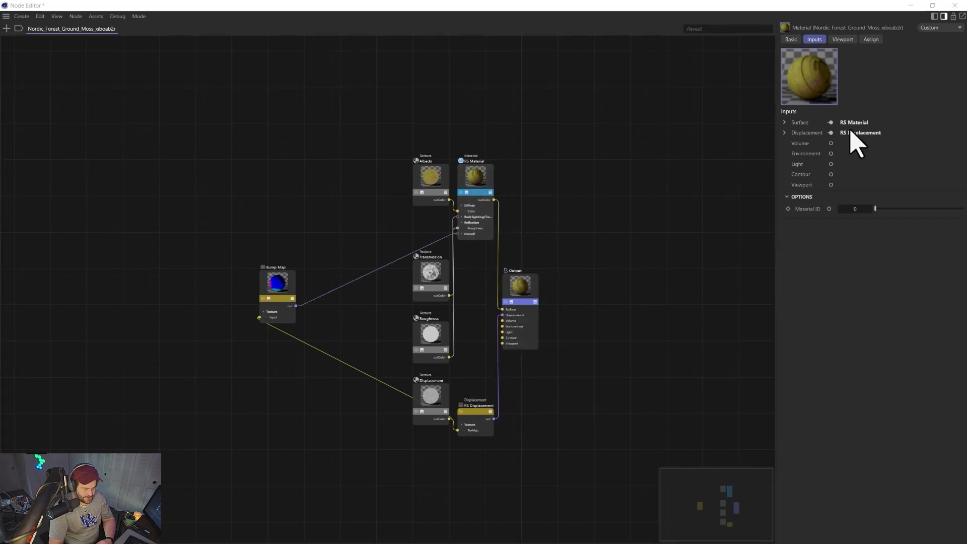
left_click(955, 5)
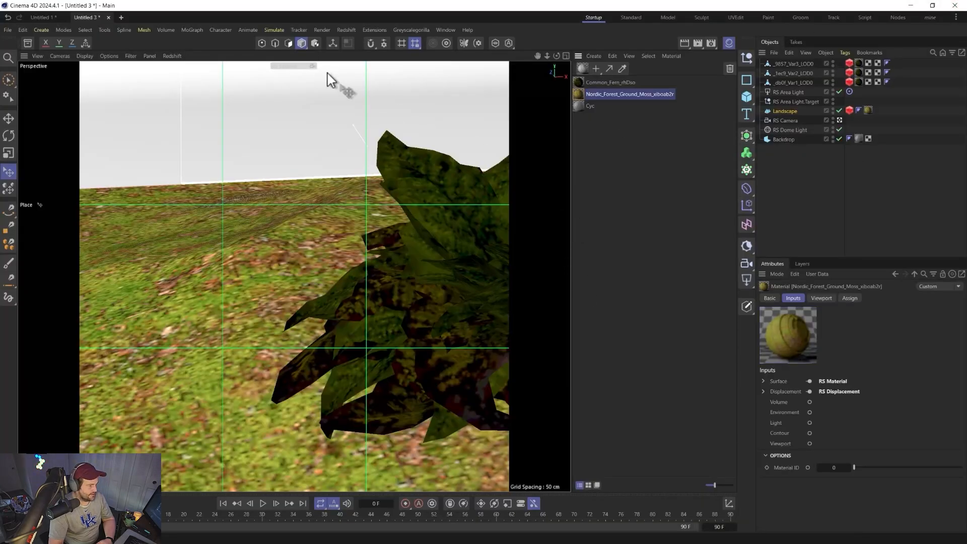
Reopen the Redshift RenderView and start an interactive render of the moss ground beside the fern
left_click(347, 29)
left_click(367, 105)
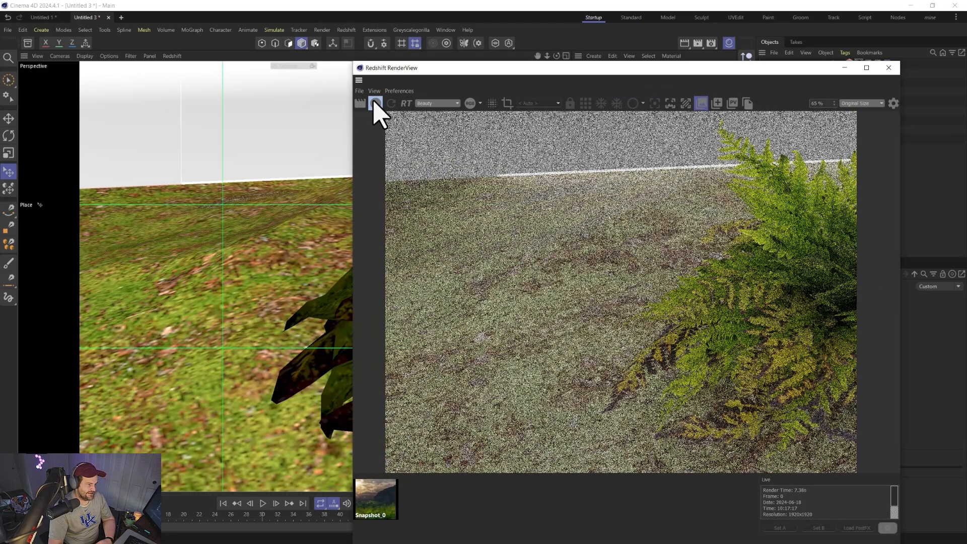
left_click(375, 103)
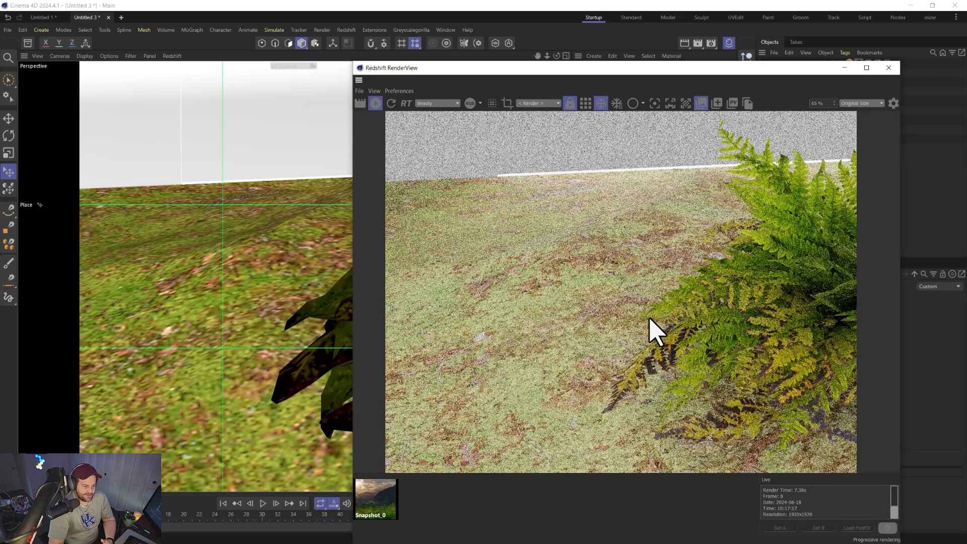
Reduce the render display to 55%, orbit the camera to look down on the fern and move the RenderView off the material list
scroll(609, 327, "up", 1)
scroll(609, 327, "down", 3)
left_click_drag(206, 346, 243, 346, "alt")
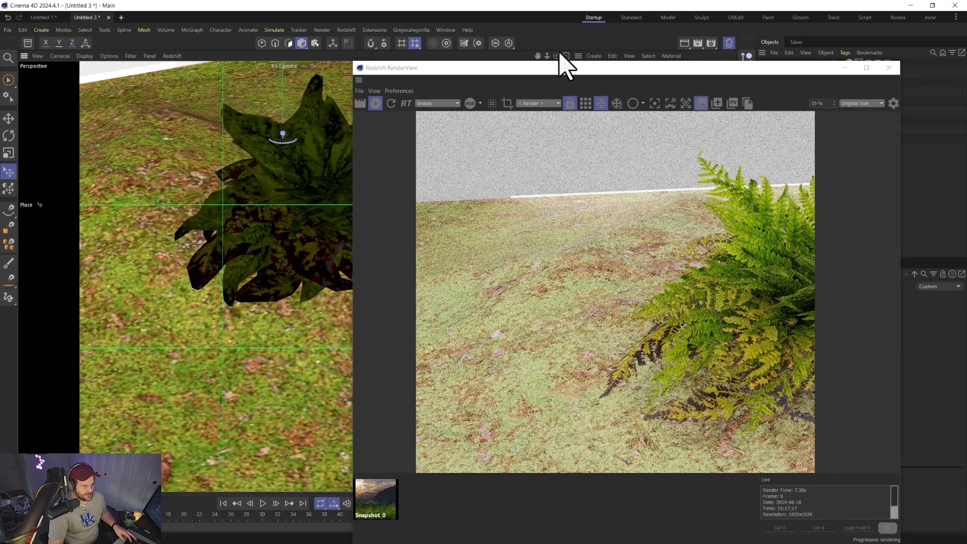
left_click_drag(565, 67, 350, 75)
left_click_drag(654, 87, 499, 108)
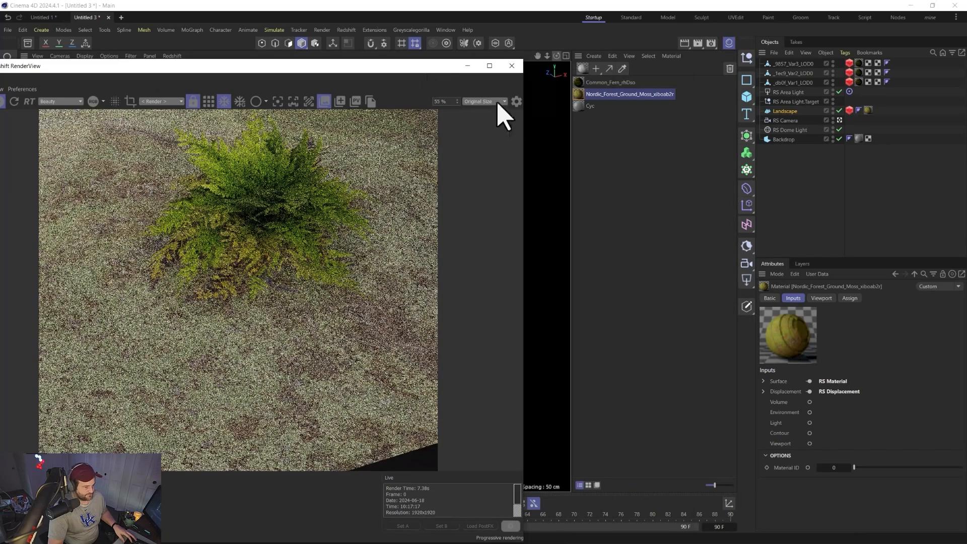
Open the Nordic_Forest_Ground_Moss graph and insert a Ramp node between the Displacement texture and the Bump Map
double_click(579, 96)
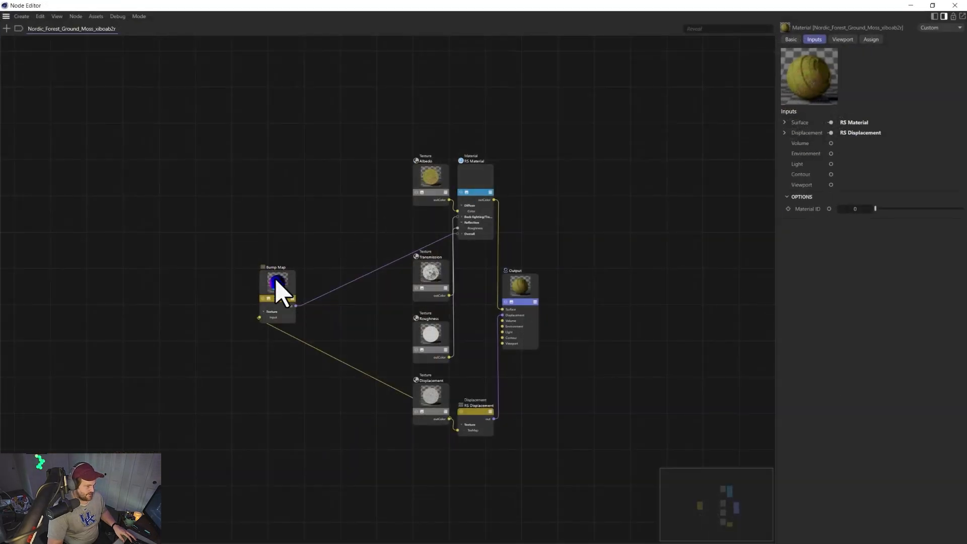
double_click(324, 232)
type("ramp")
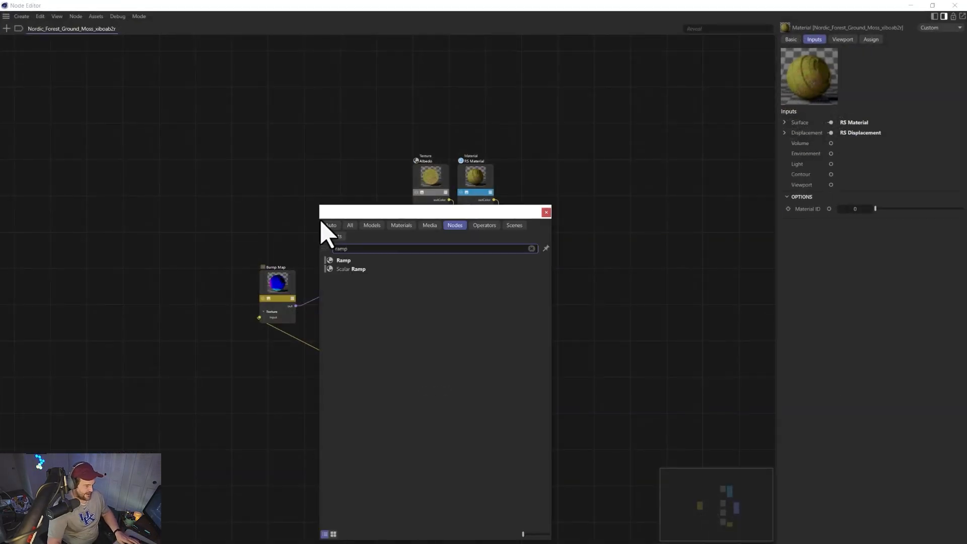
left_click_drag(343, 260, 306, 343)
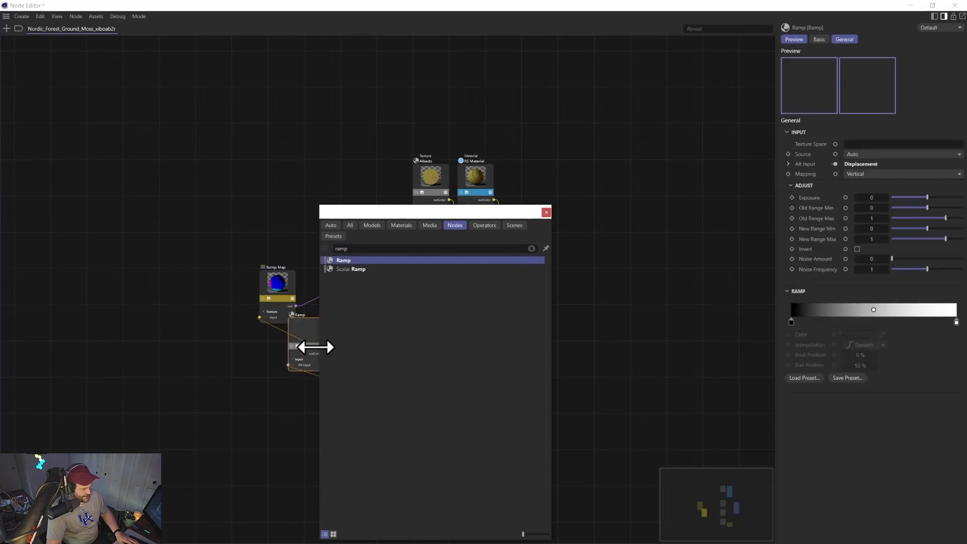
left_click(546, 212)
Tighten the Ramp's contrast with the black knot at about 42% and the white knot at about 89%, spacing the node clear of the Bump Map
left_click_drag(957, 322, 877, 325)
left_click_drag(792, 322, 822, 322)
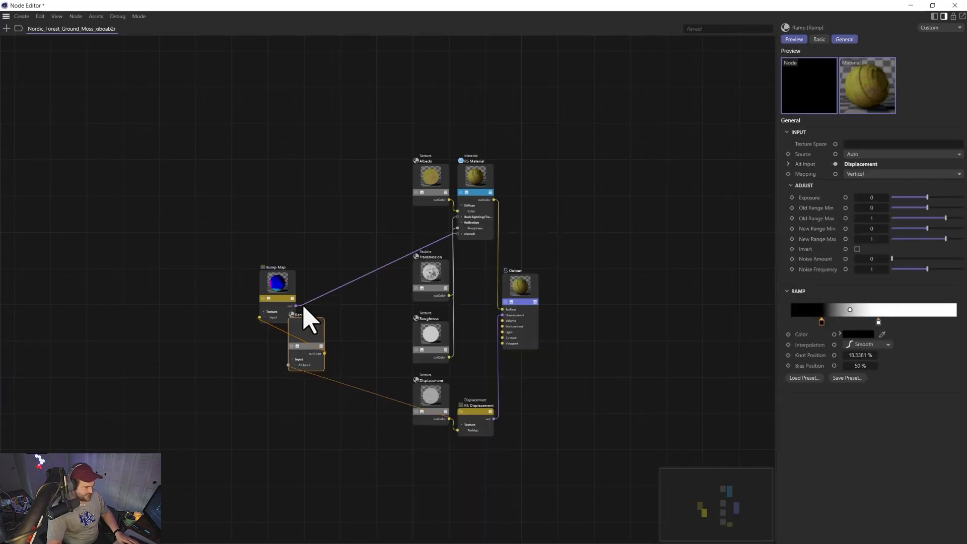
left_click_drag(310, 325, 342, 334)
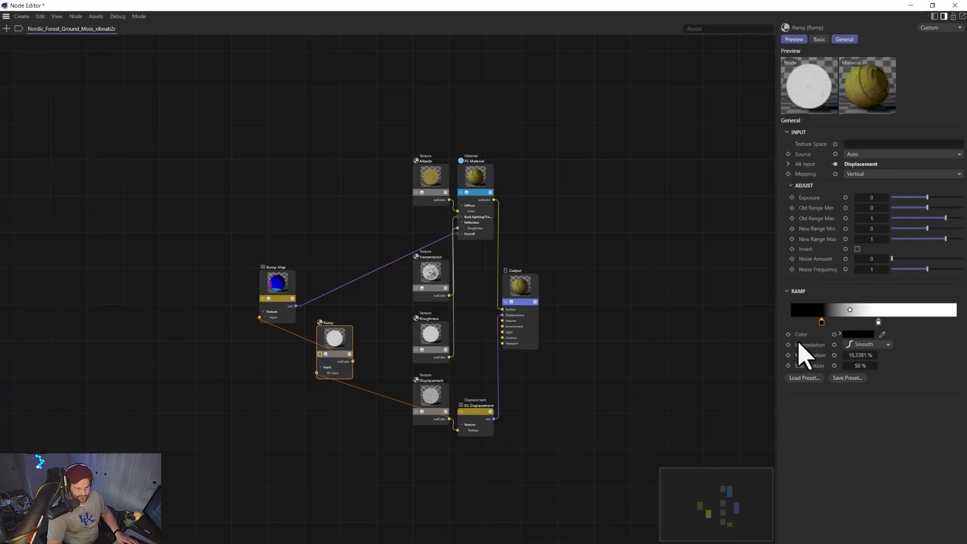
left_click_drag(823, 321, 956, 323)
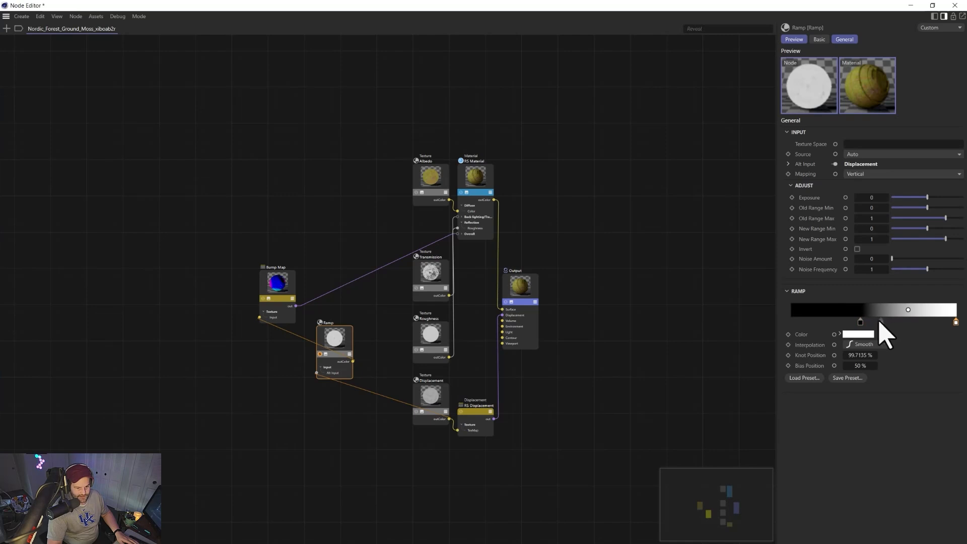
left_click_drag(956, 322, 939, 323)
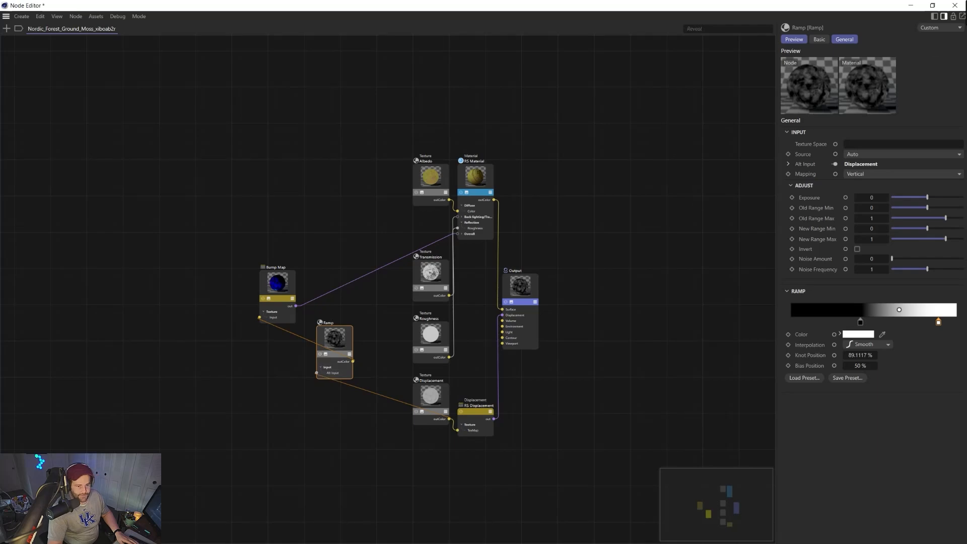
Close the Node Editor and set the RS Dome Light's intensity to 1
left_click(954, 5)
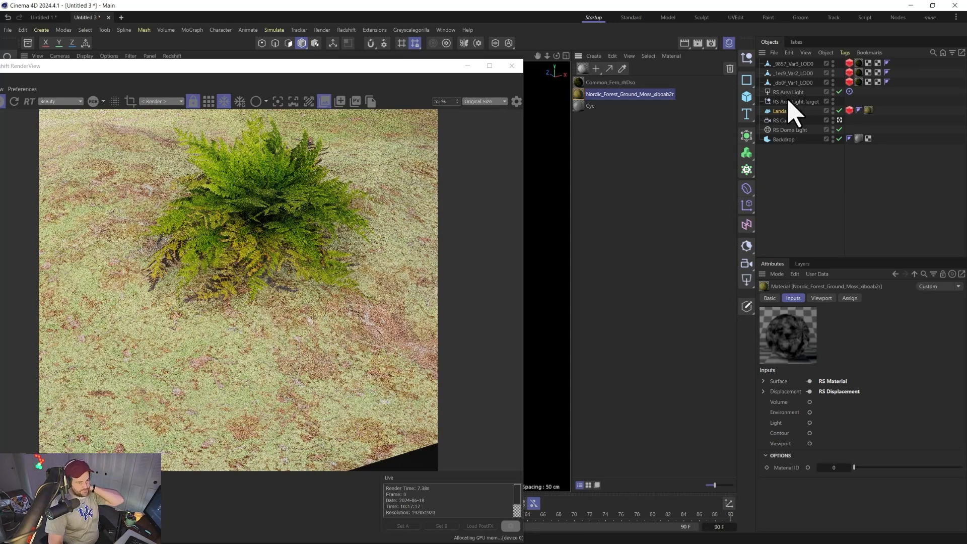
left_click(796, 133)
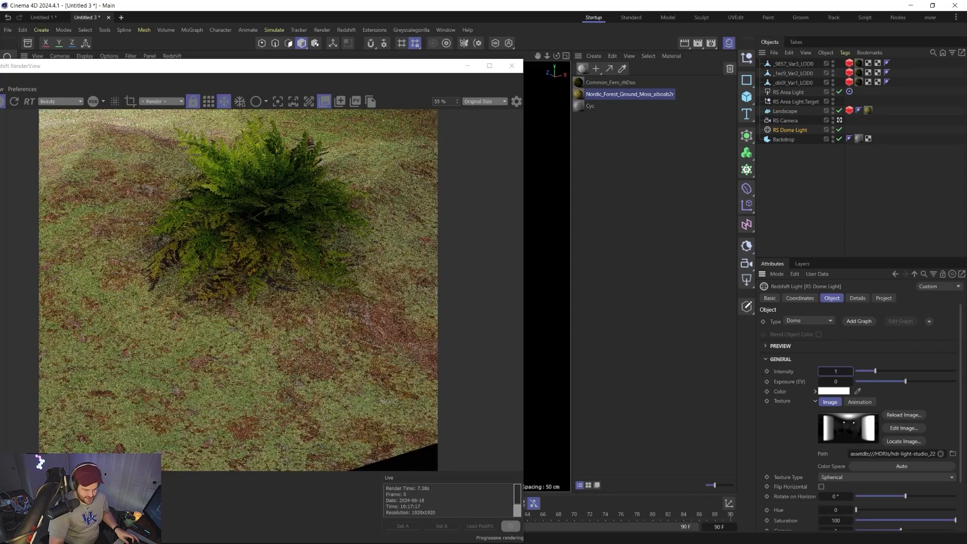
Switch to Quixel Bridge and enable Normal Bump, Normal Object and Bump textures in the Common Fern's download settings
key("super")
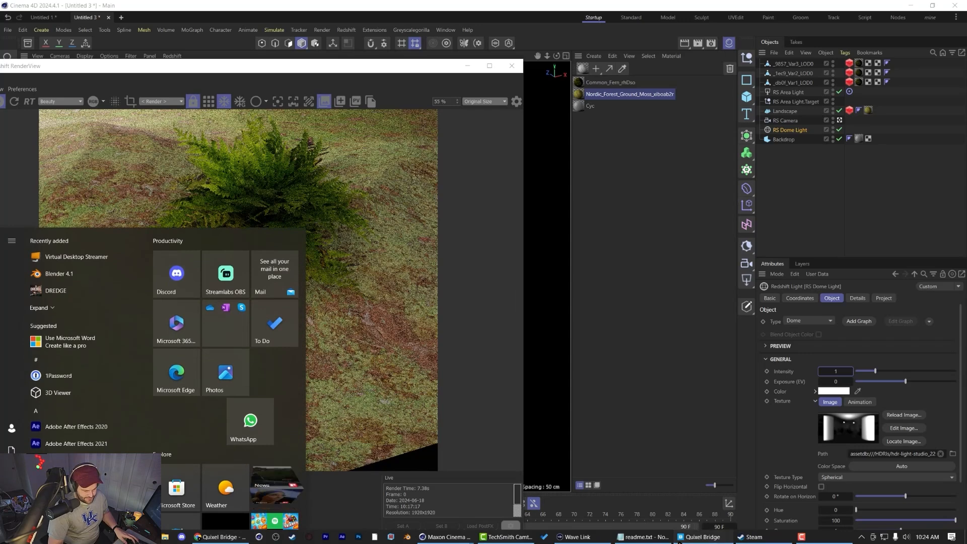
left_click(703, 537)
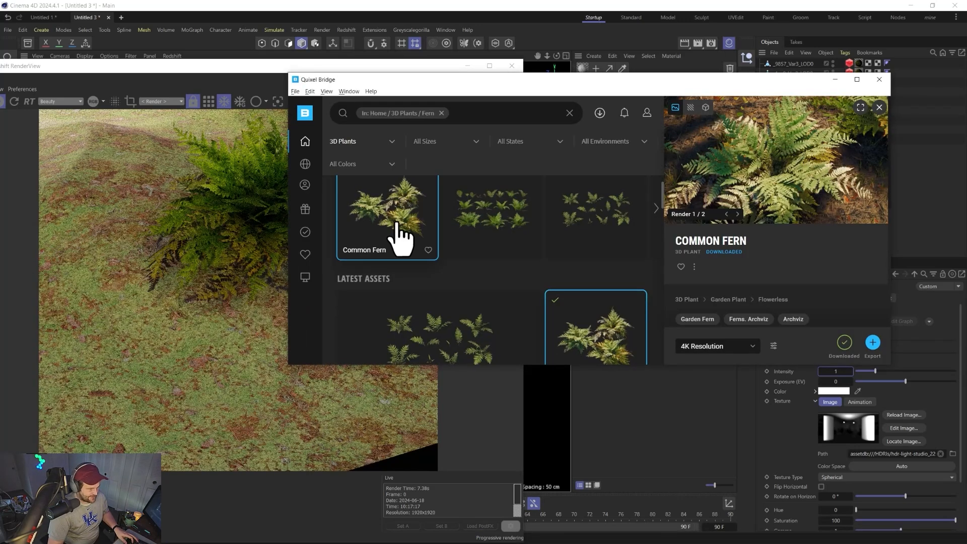
left_click(774, 345)
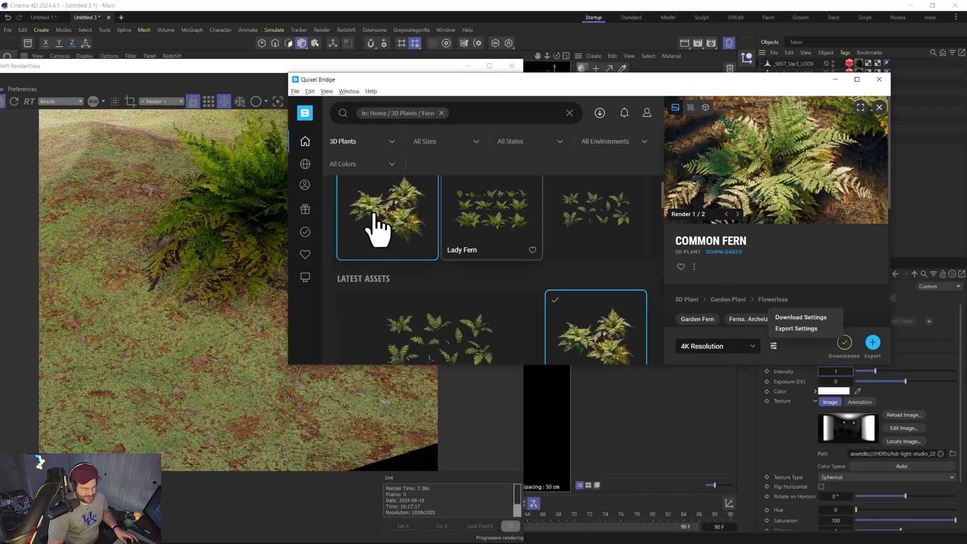
left_click(800, 317)
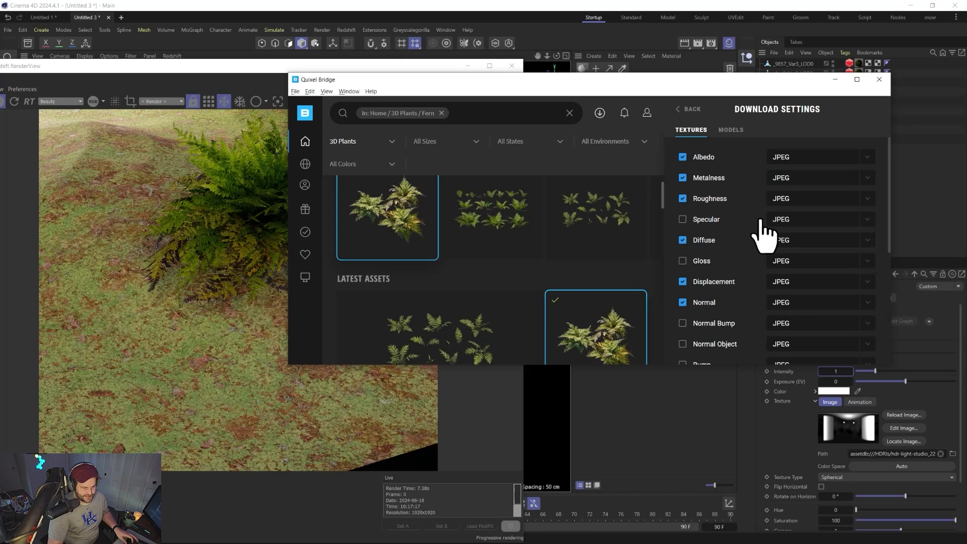
scroll(686, 275, "down", 2)
left_click(683, 229)
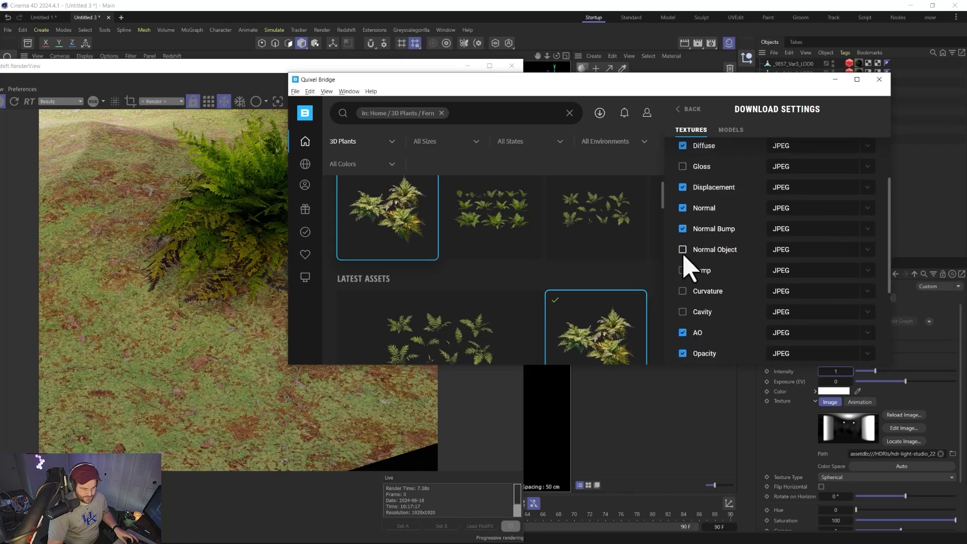
left_click(682, 249)
left_click(682, 271)
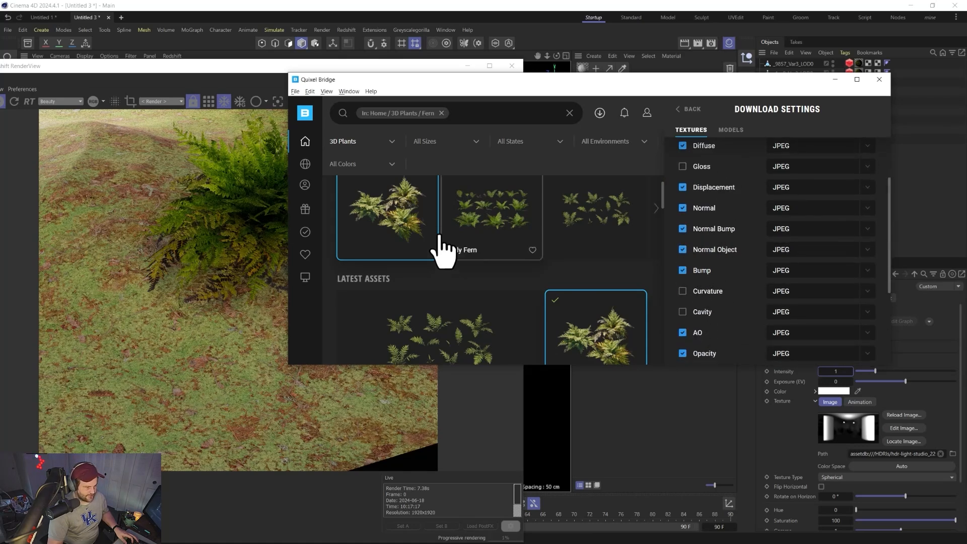
left_click(688, 109)
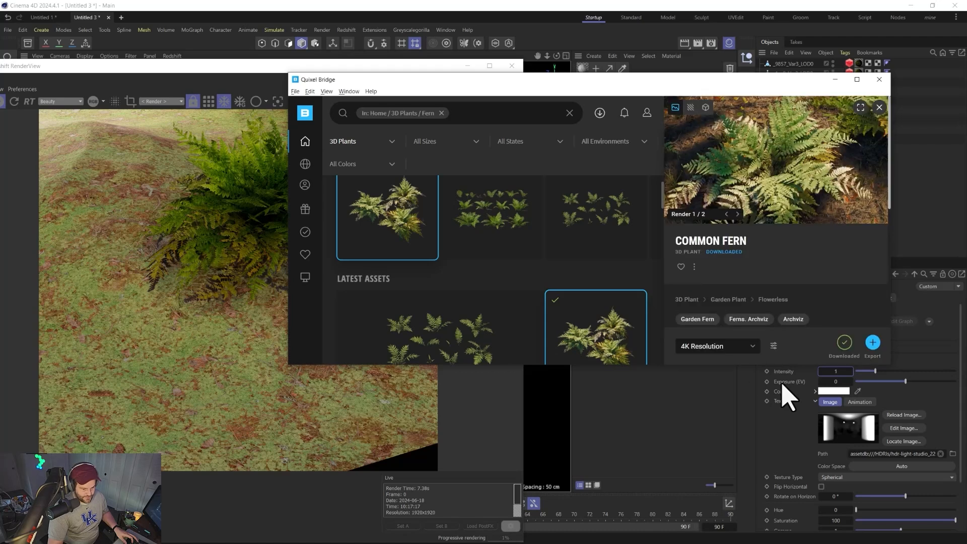
Check which 3D Plants texture maps are enabled in the Common Fern's export settings, including the Normal entry, and return to the asset page
left_click(774, 346)
left_click(793, 328)
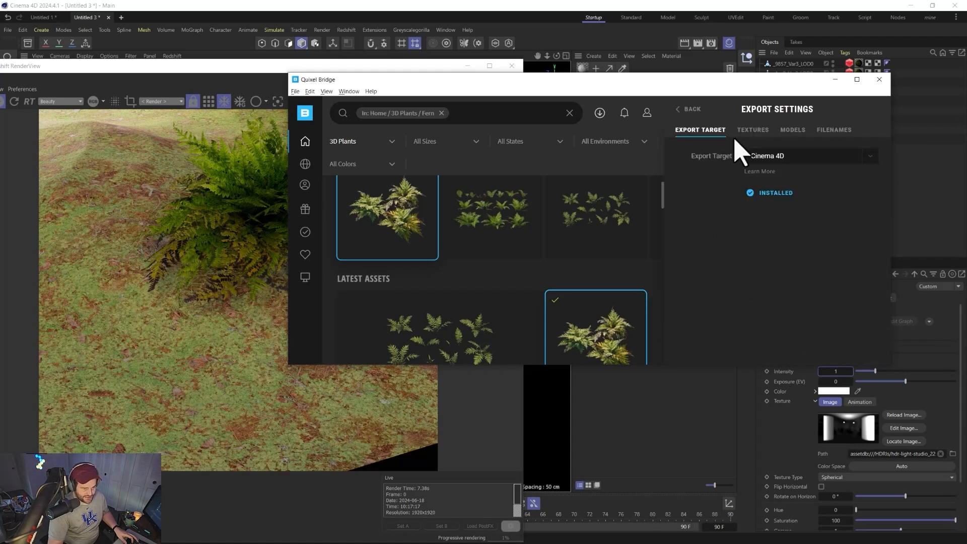
left_click(766, 132)
left_click(681, 274)
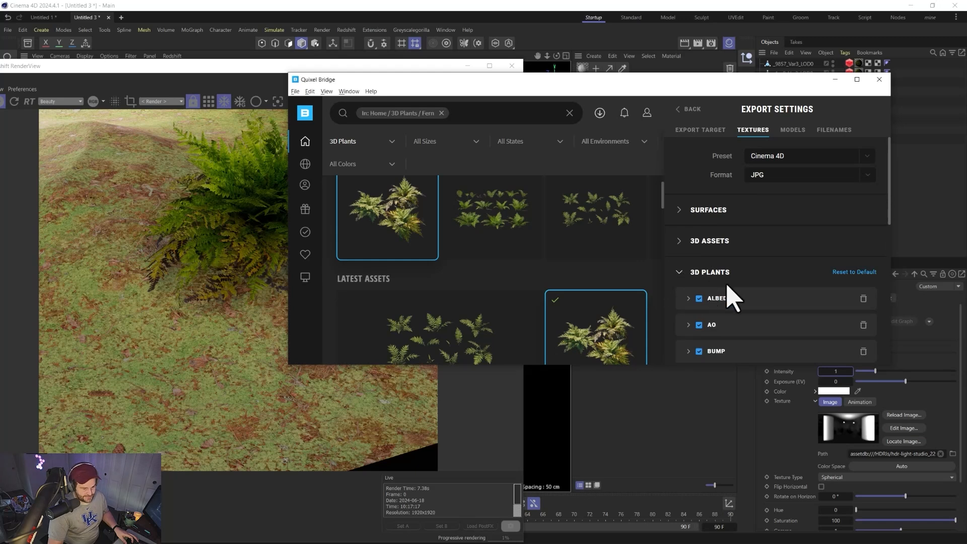
scroll(735, 292, "down", 3)
scroll(740, 284, "down", 5)
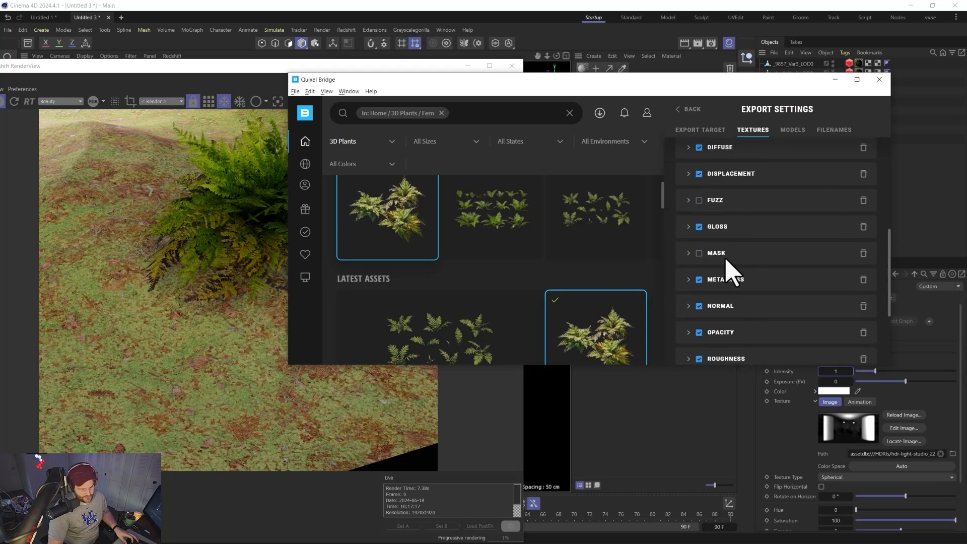
scroll(753, 267, "down", 4)
scroll(745, 313, "up", 4)
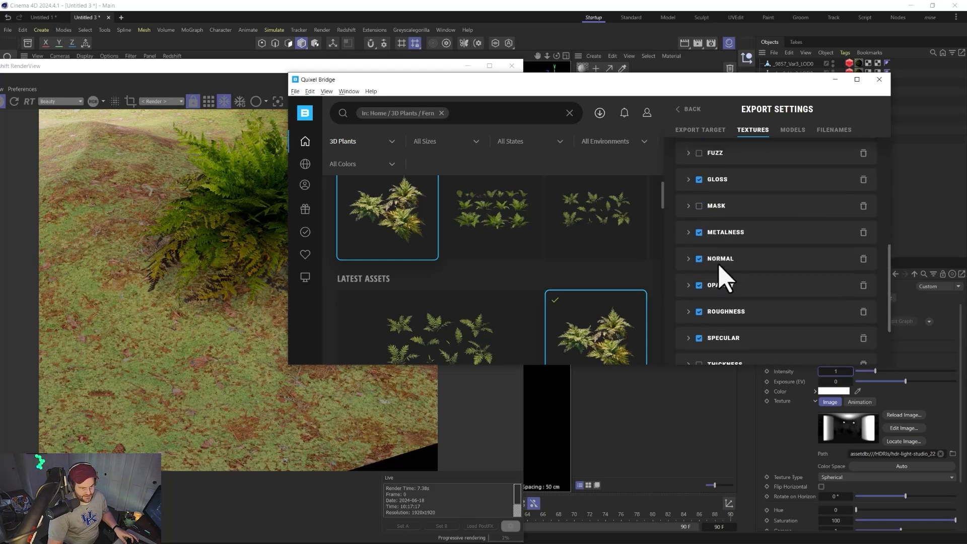
left_click(687, 259)
left_click(689, 270)
scroll(792, 252, "up", 5)
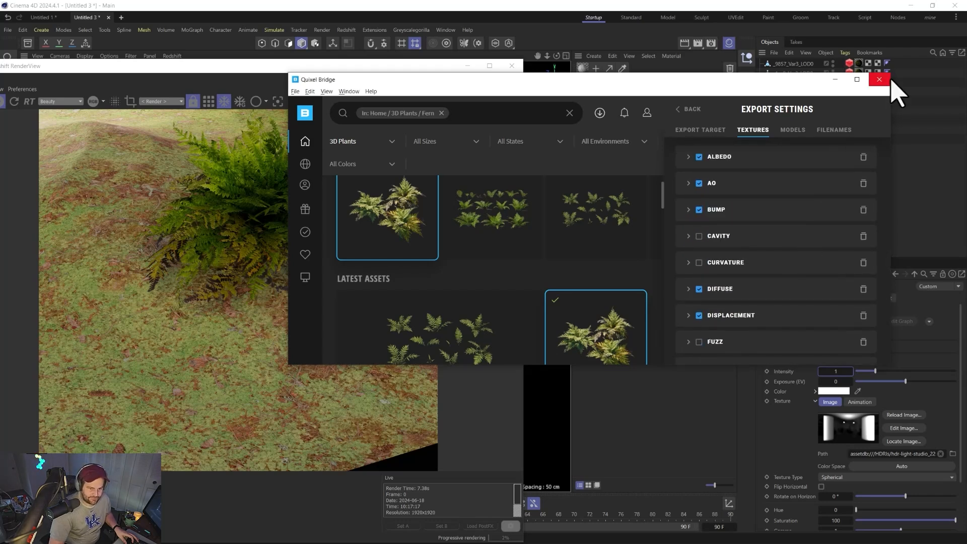
left_click(690, 109)
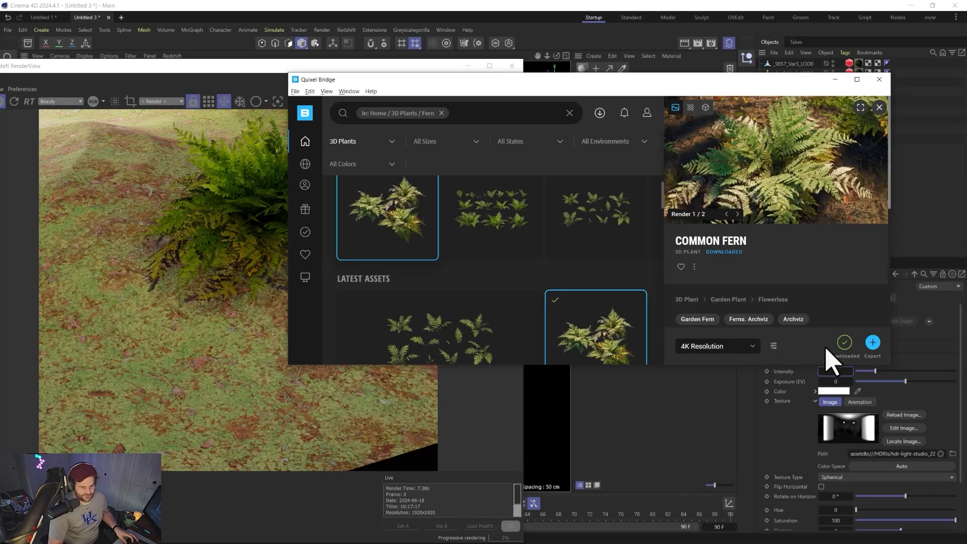
Re-download the Common Fern at 4K resolution, export it to Cinema 4D again and minimize Quixel Bridge
left_click(873, 342)
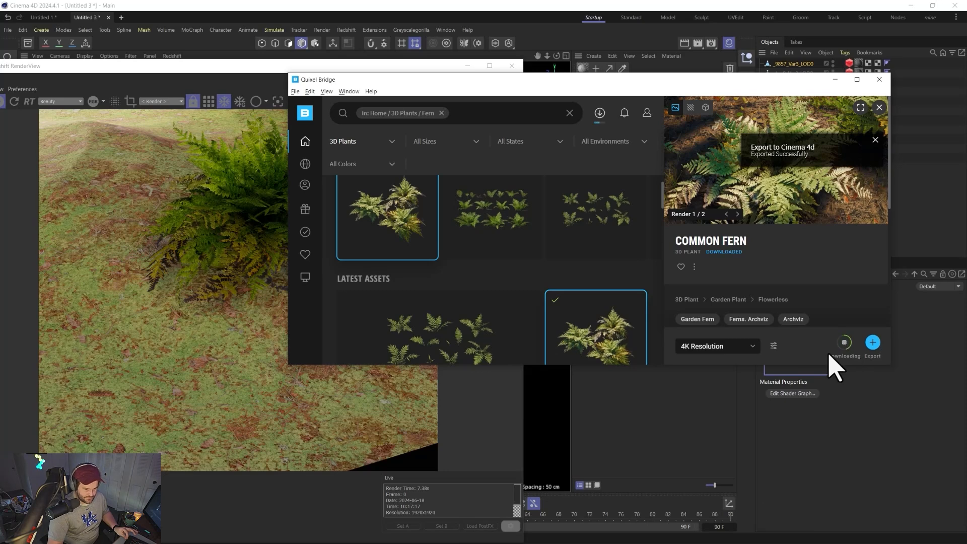
left_click(871, 346)
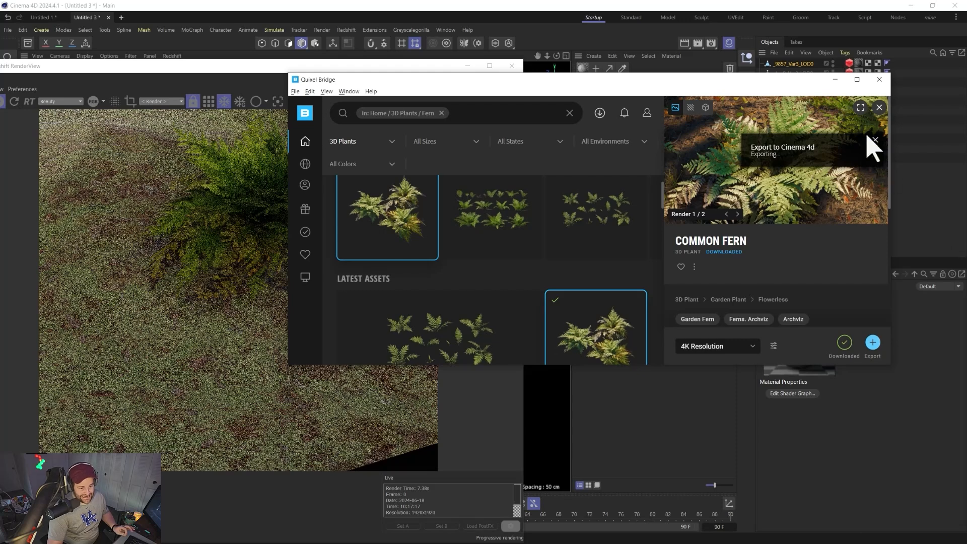
left_click(835, 79)
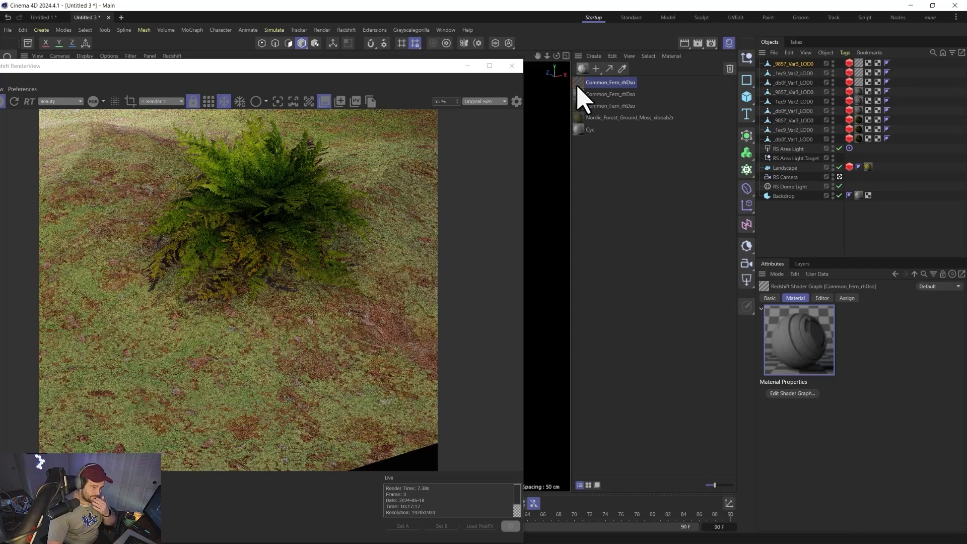
Examine the newly exported Common_Fern_rhDso shader graph for its texture and bump connections, and close the graph
left_click(585, 94)
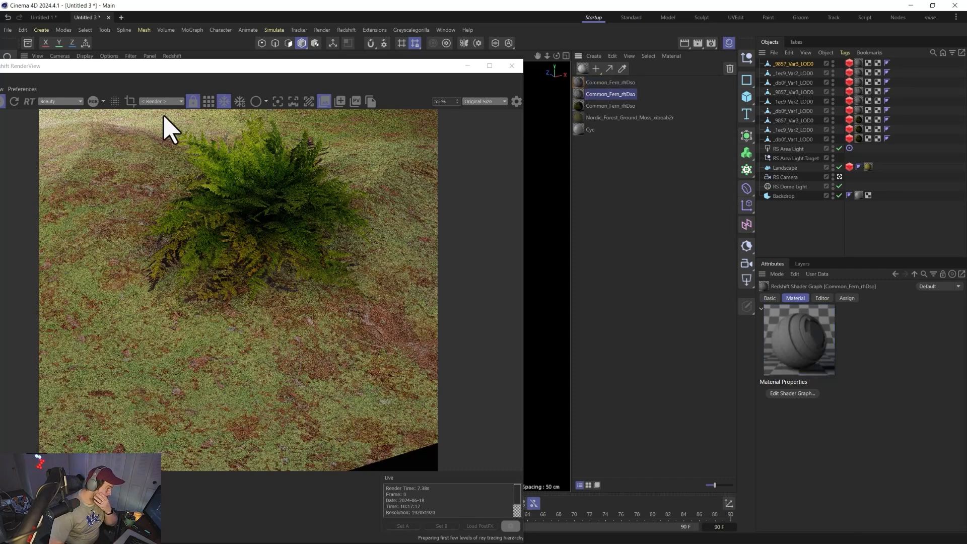
left_click(581, 82)
double_click(584, 83)
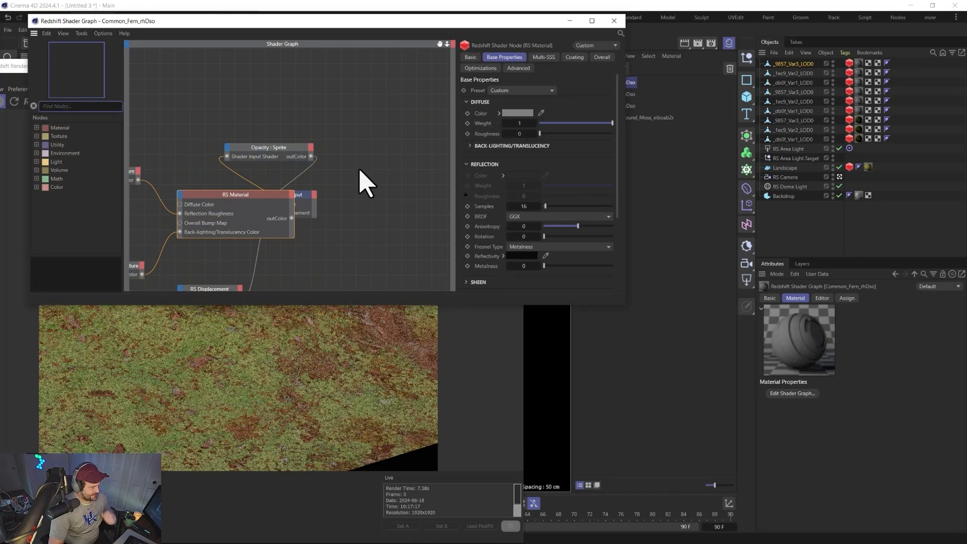
middle_click_drag(186, 236, 294, 216)
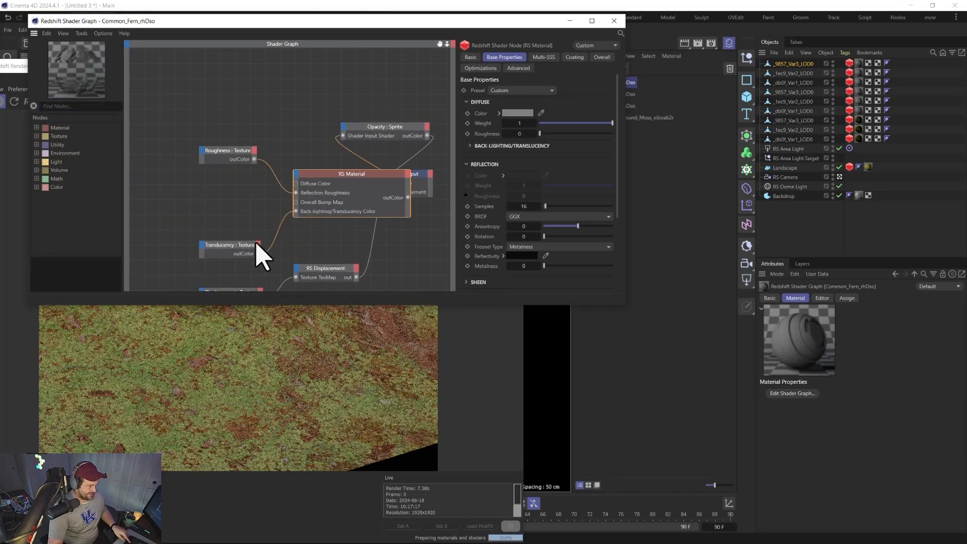
middle_click_drag(255, 243, 256, 202)
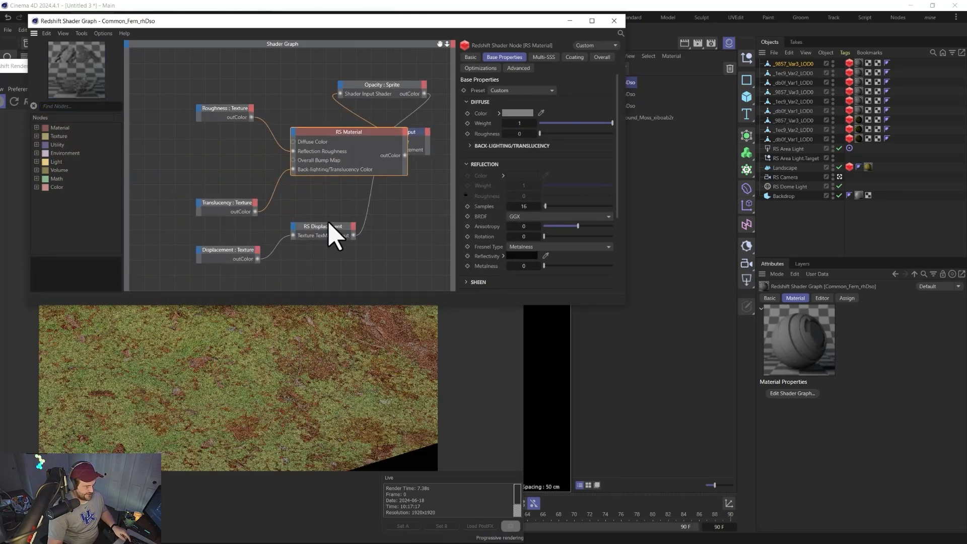
left_click(614, 20)
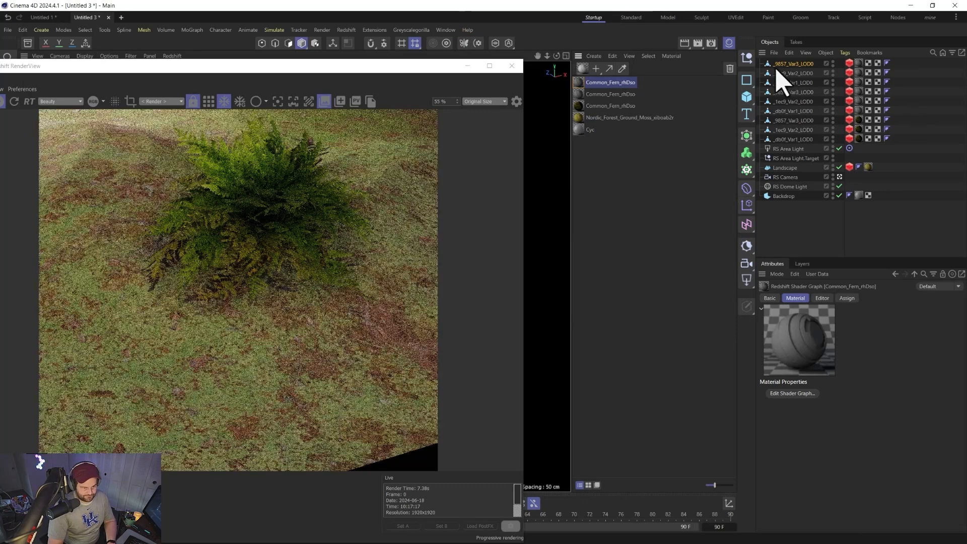
Delete the six newly exported fern objects and the two duplicate Common_Fern_rhDso materials
left_click(788, 110, "shift")
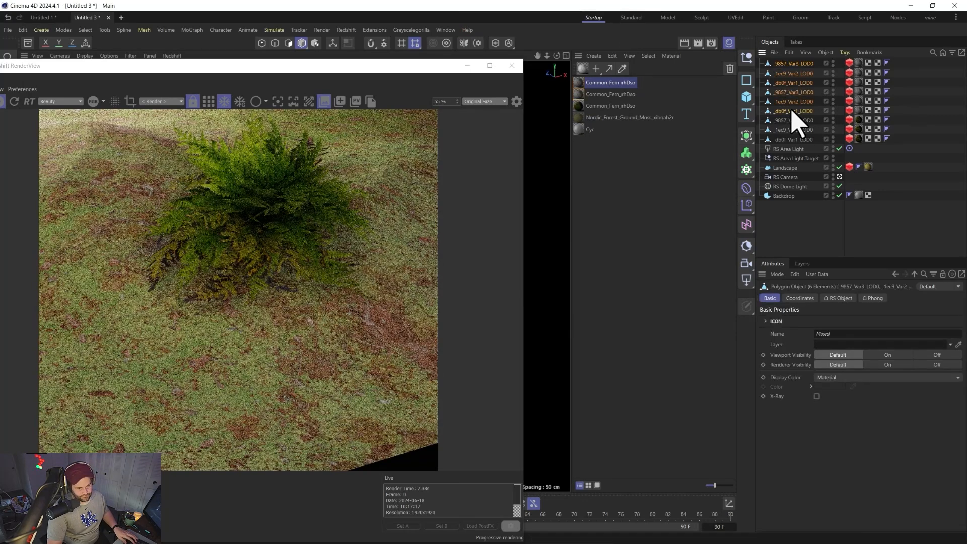
key("Delete")
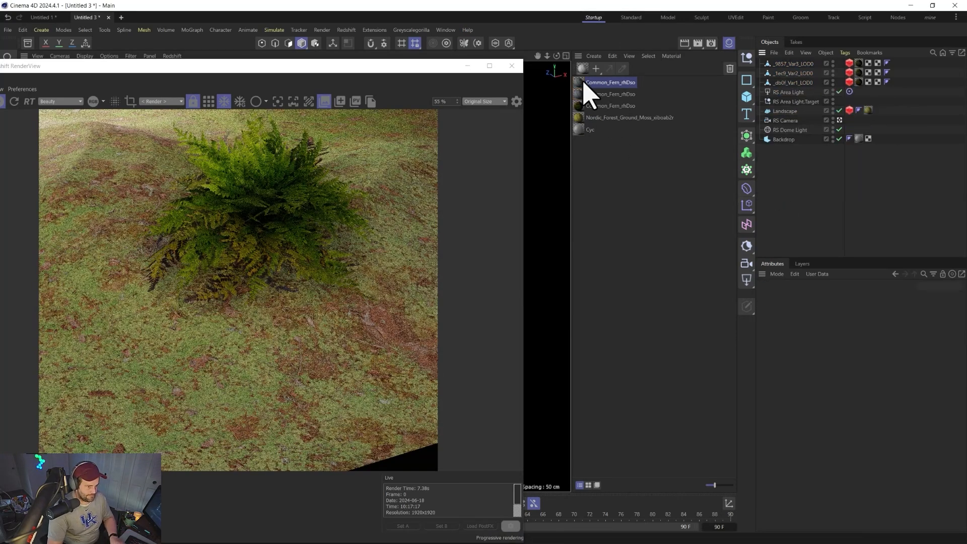
left_click(587, 84)
left_click(586, 96, "shift")
key("Delete")
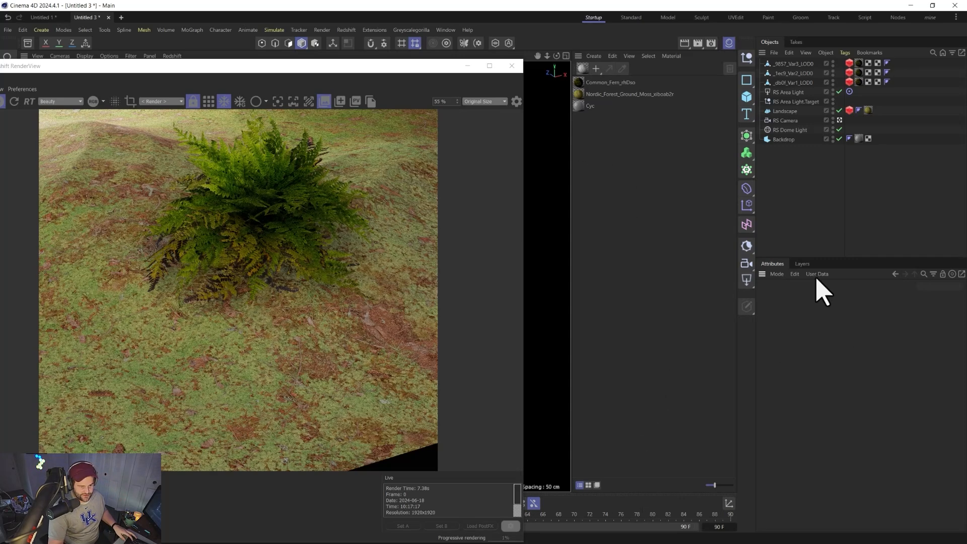
Switch to Quixel Bridge and open the Nature category of the 3D Assets
key("super")
left_click(699, 536)
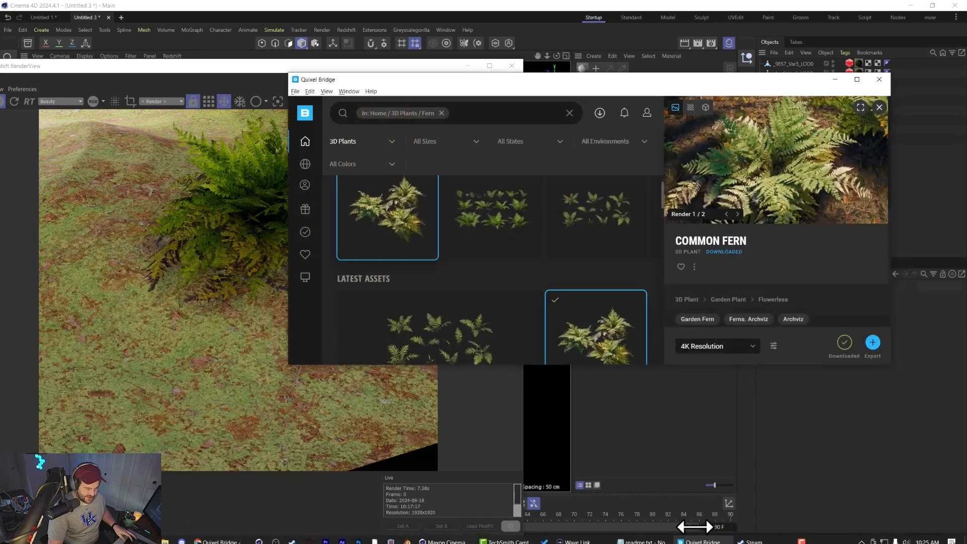
mouse_move(305, 143)
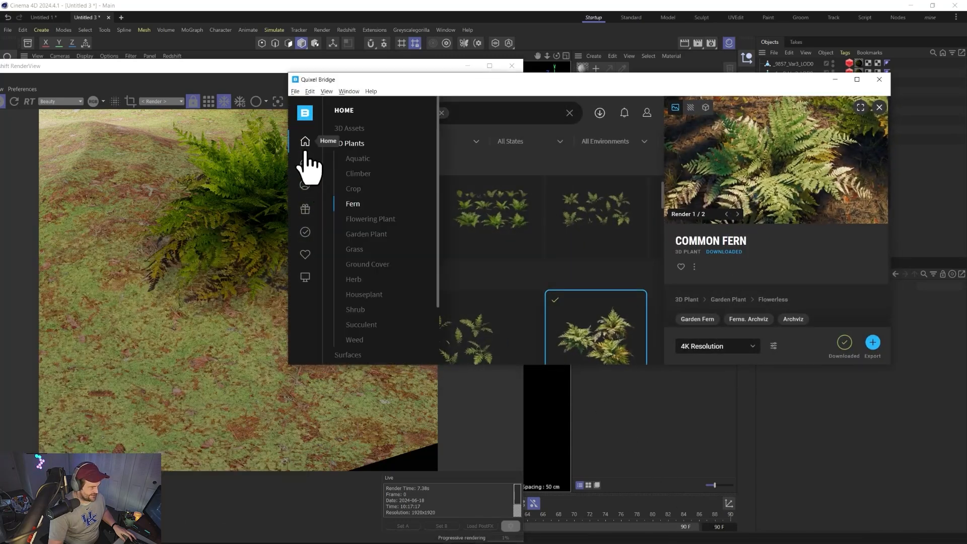
left_click(356, 129)
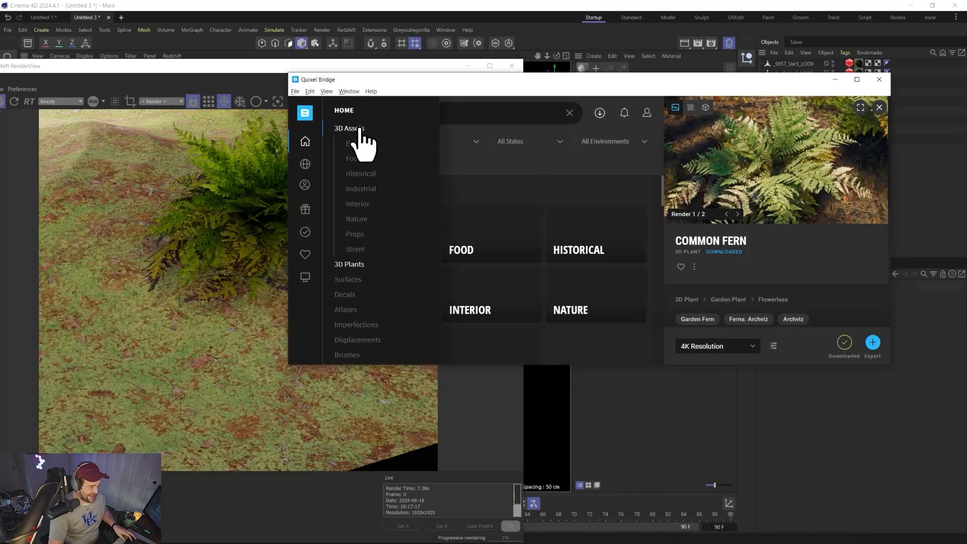
left_click(359, 220)
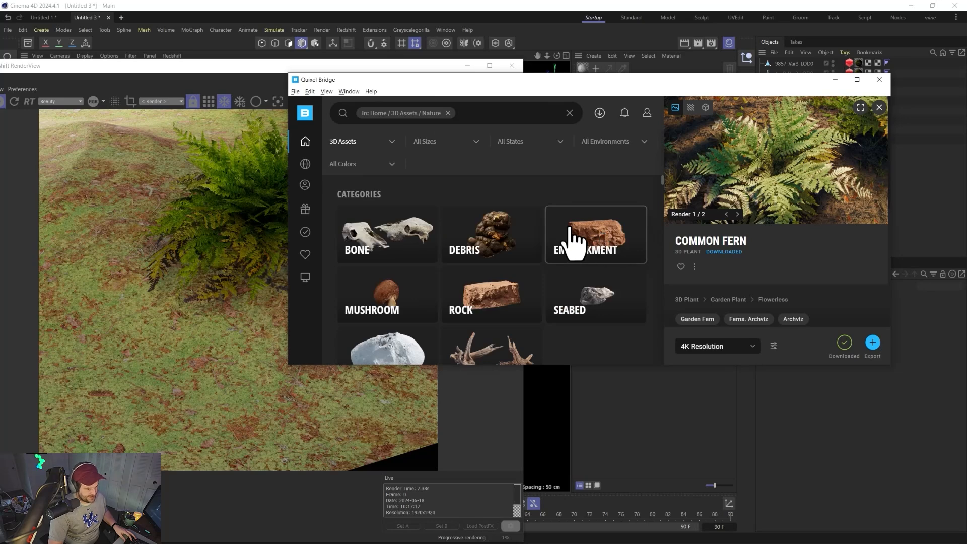
Browse the Nature assets and filter them by the Tundra environment
scroll(510, 222, "down", 1)
scroll(499, 252, "down", 5)
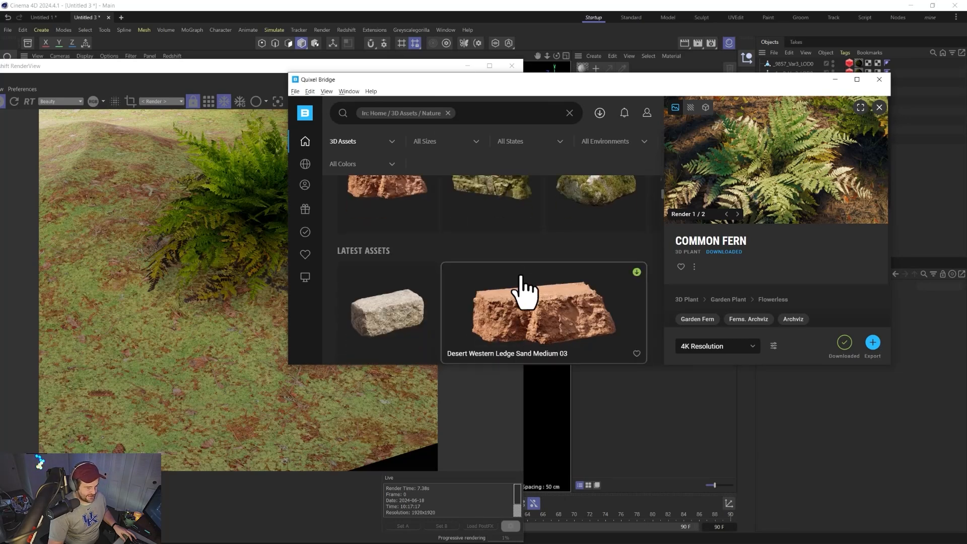
scroll(498, 302, "down", 5)
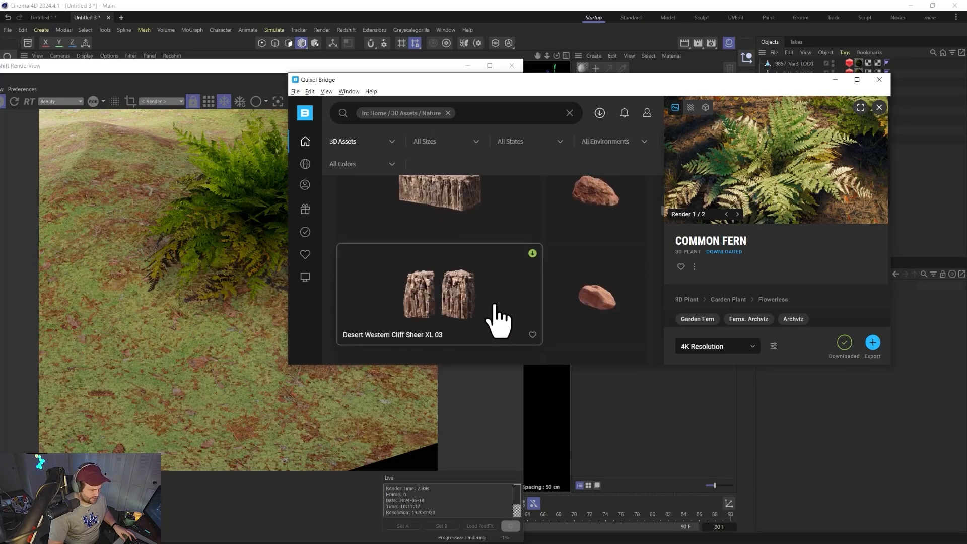
scroll(499, 322, "down", 6)
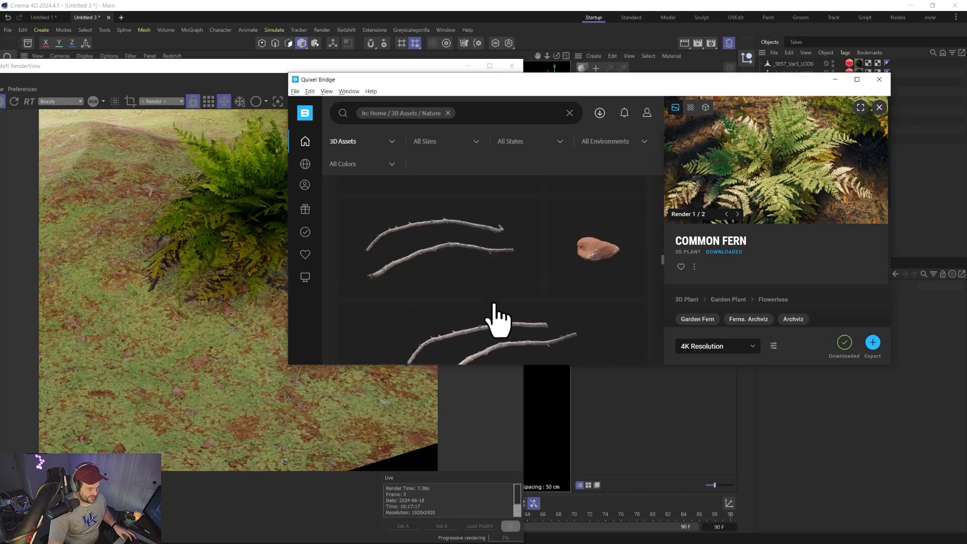
scroll(499, 322, "down", 5)
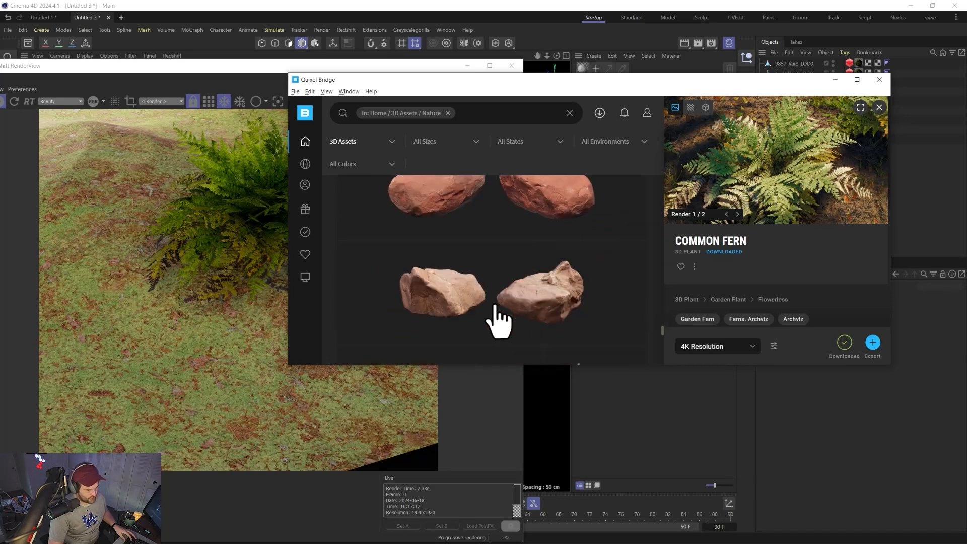
scroll(498, 321, "down", 3)
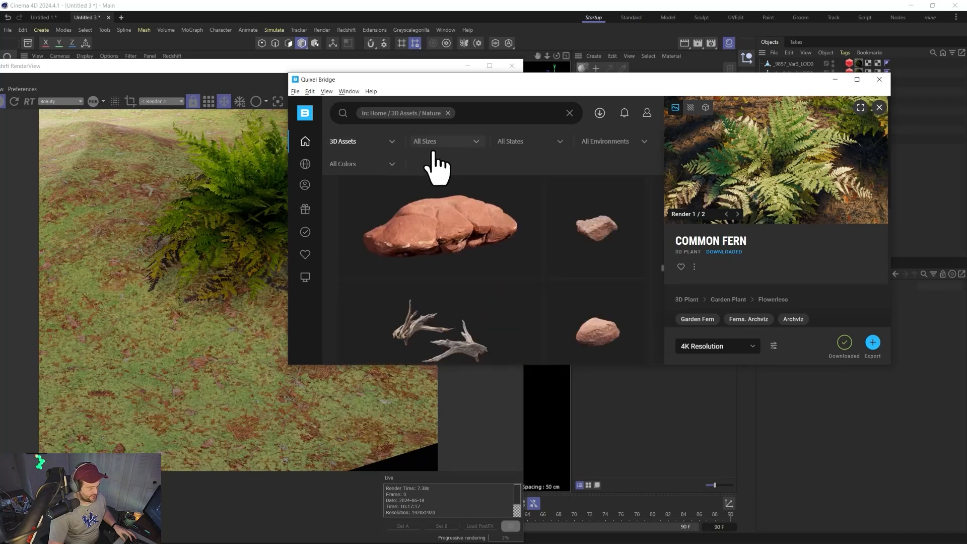
left_click(610, 151)
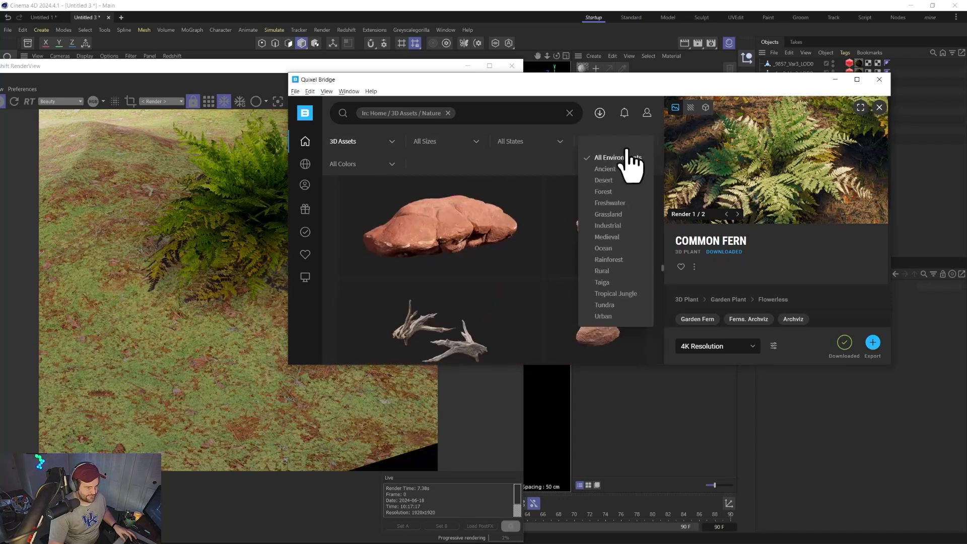
left_click(604, 321)
scroll(541, 252, "down", 4)
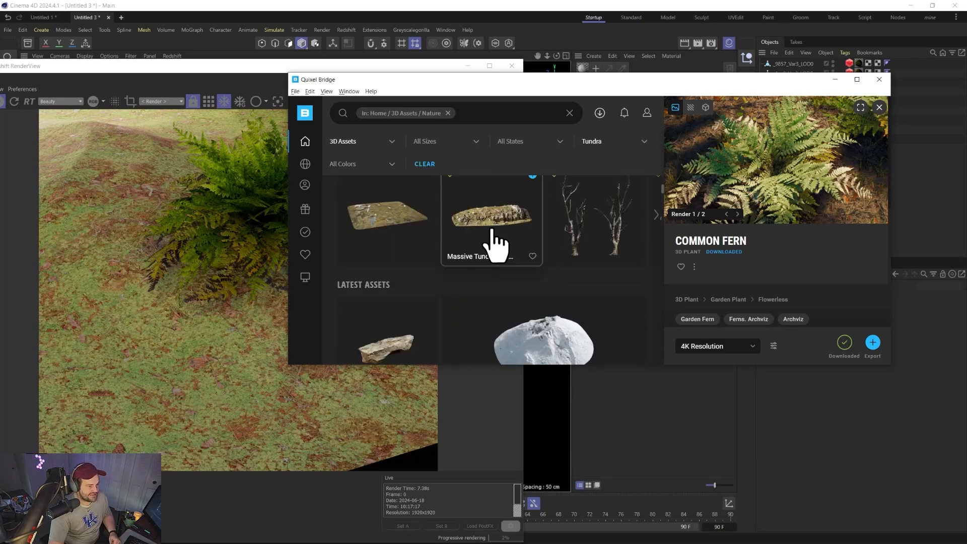
Open the Massive Tundra Rock Formation asset, check its size and download it at 8K resolution
left_click(467, 227)
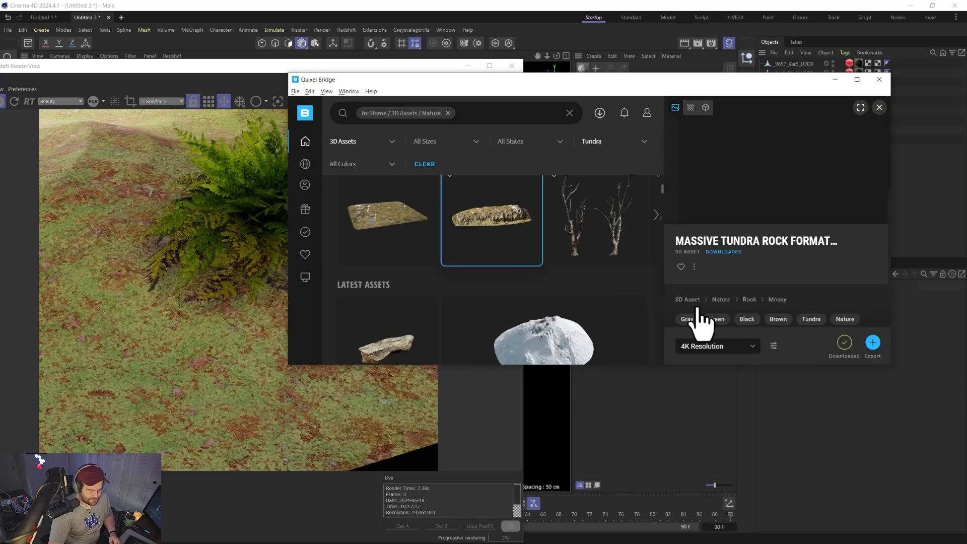
scroll(700, 272, "down", 3)
mouse_move(683, 284)
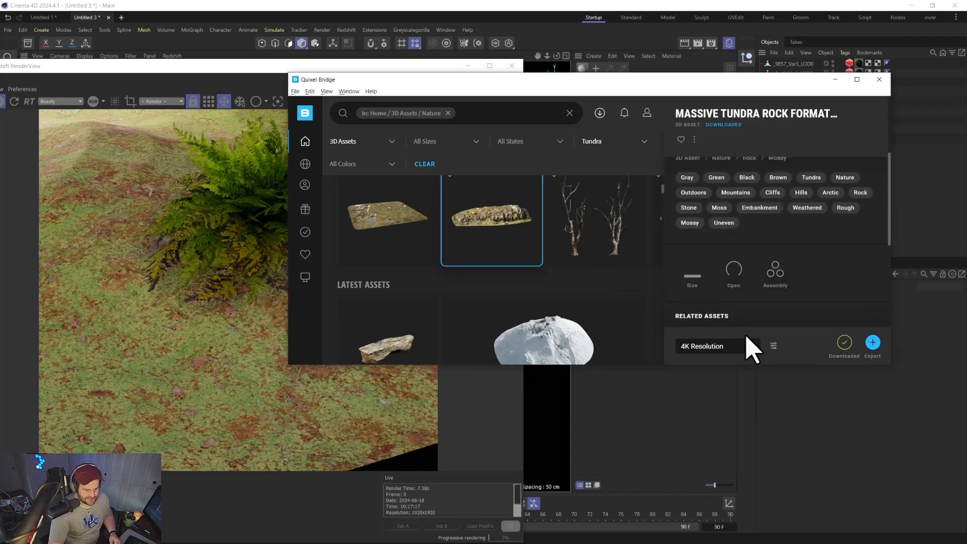
left_click(748, 348)
left_click(704, 324)
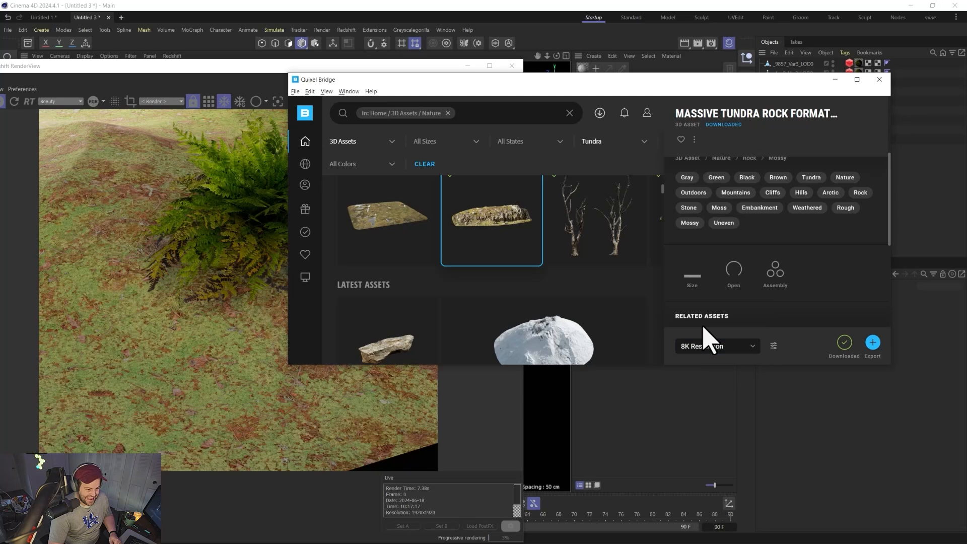
left_click(843, 343)
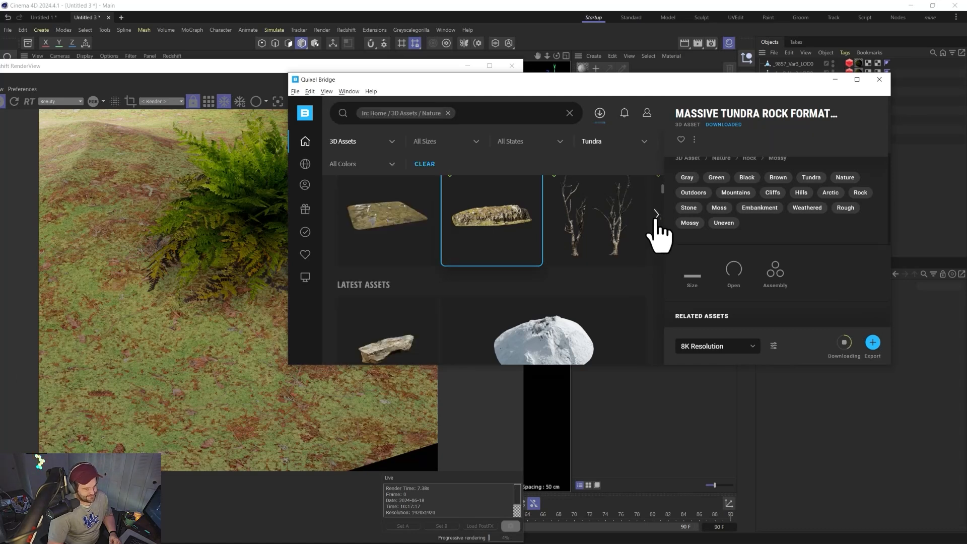
Find the Tundra Mossy Boulder among the trending assets, check its size and download it at 8K resolution
left_click(656, 215)
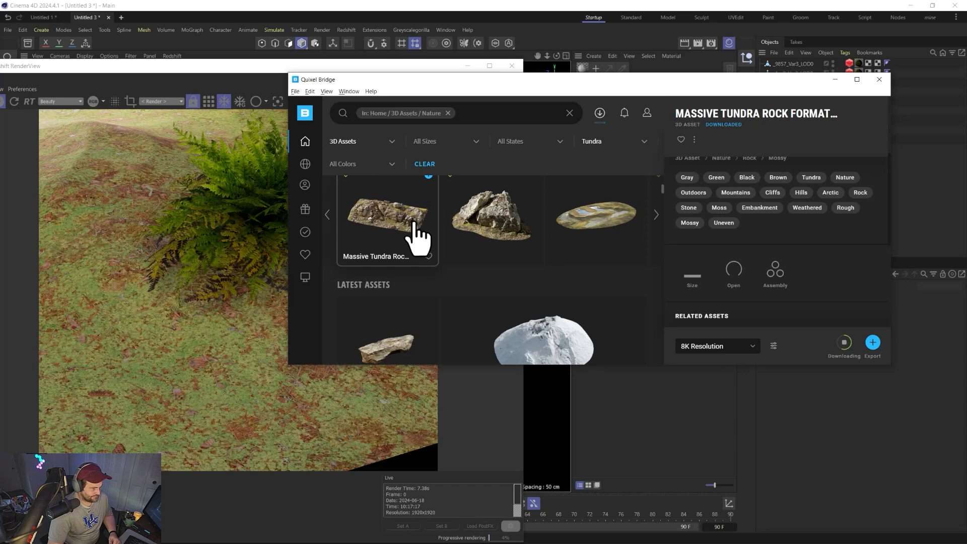
left_click(493, 225)
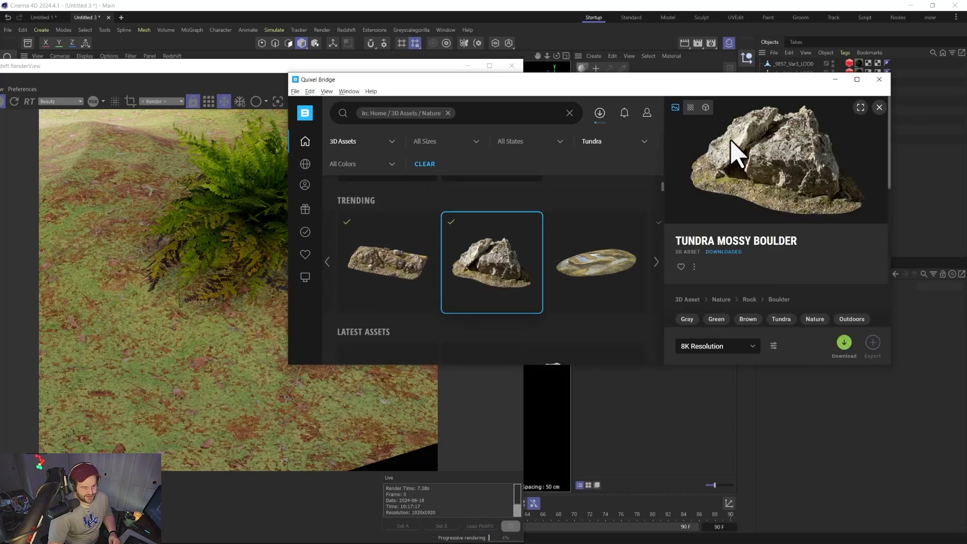
scroll(702, 287, "down", 5)
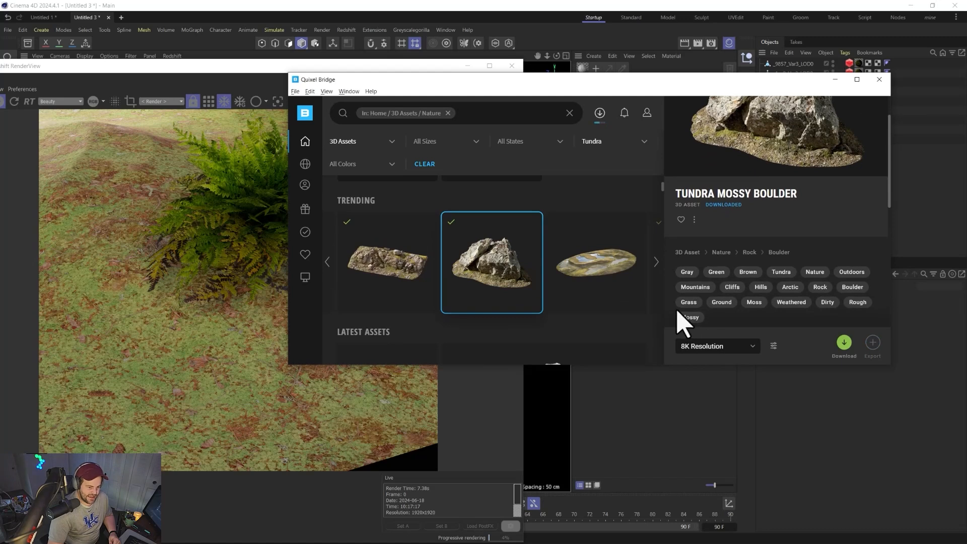
mouse_move(685, 281)
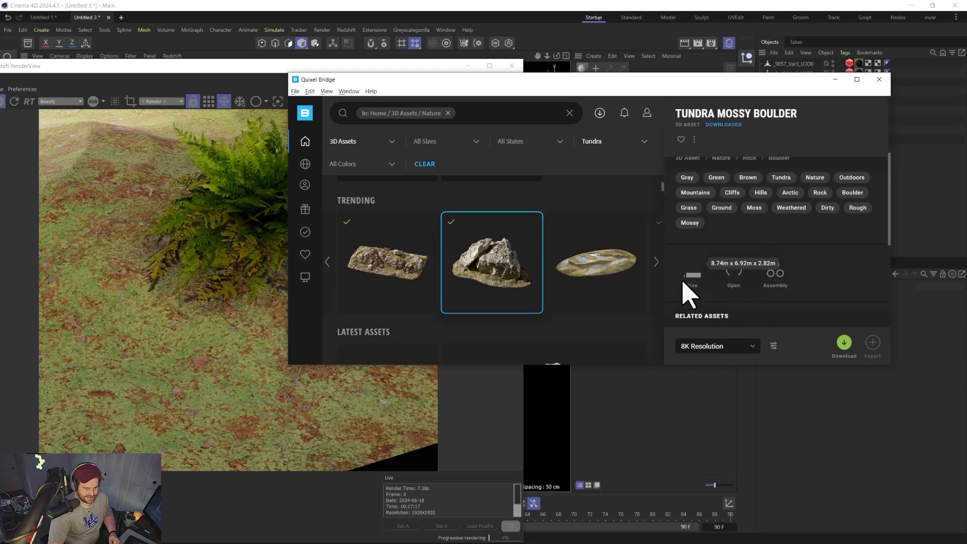
left_click(844, 342)
scroll(800, 290, "up", 2)
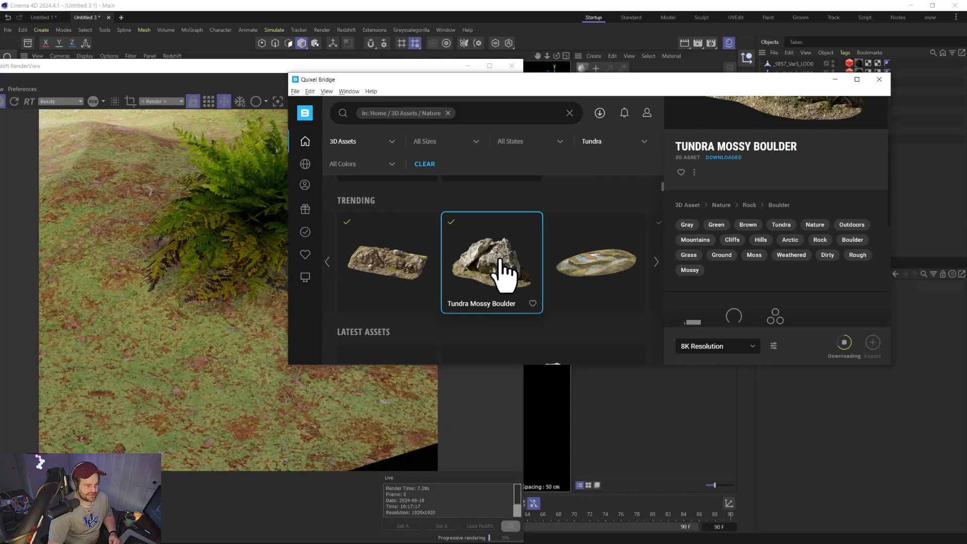
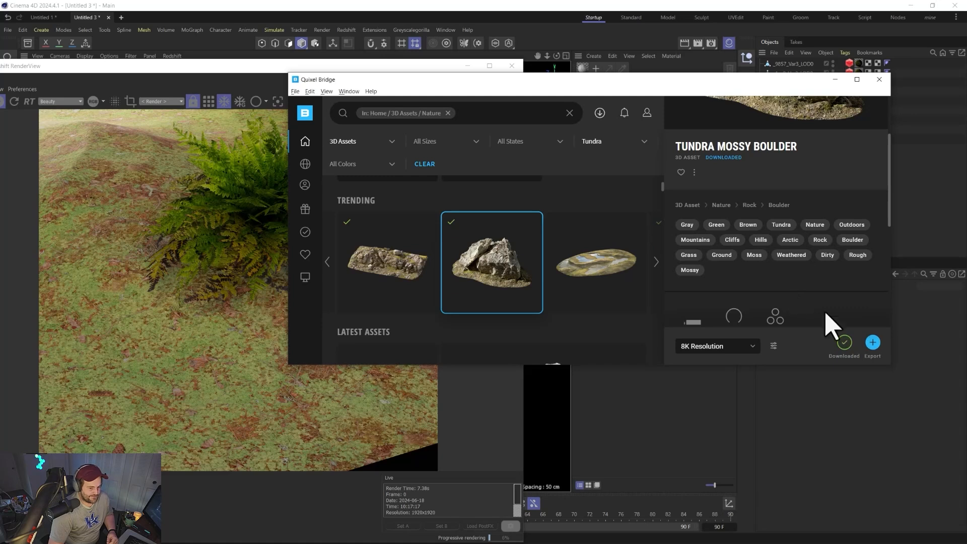
Export the Tundra Mossy Boulder to Cinema 4D and minimize Quixel Bridge
left_click(873, 343)
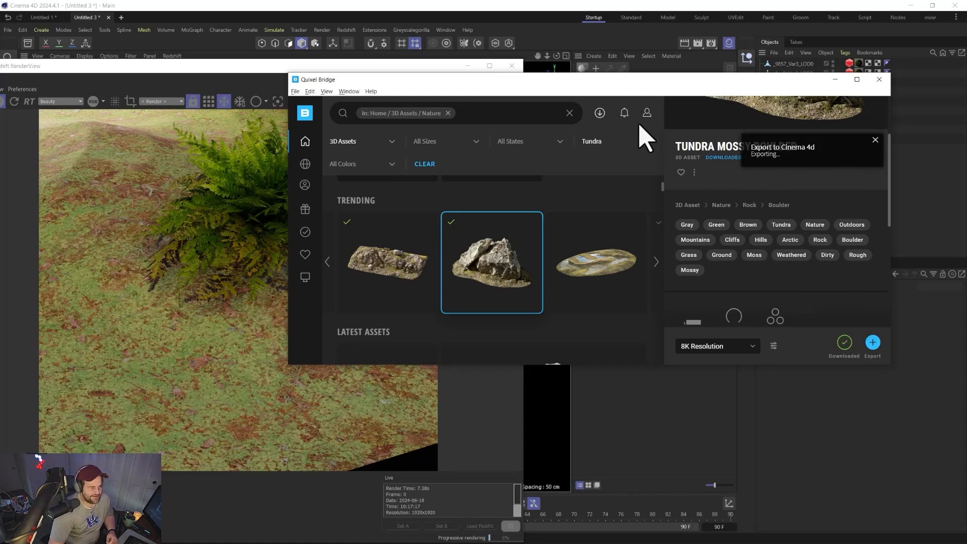
left_click(835, 79)
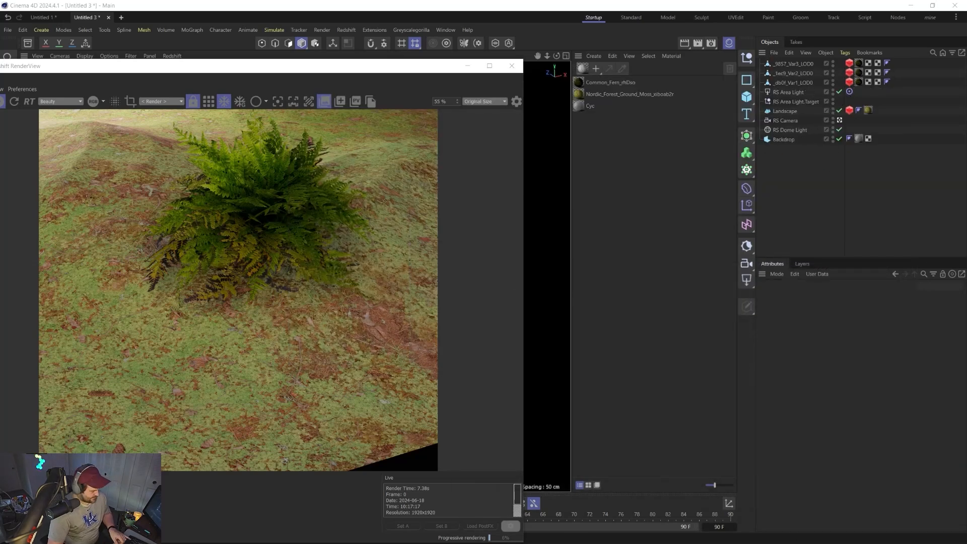
key("super")
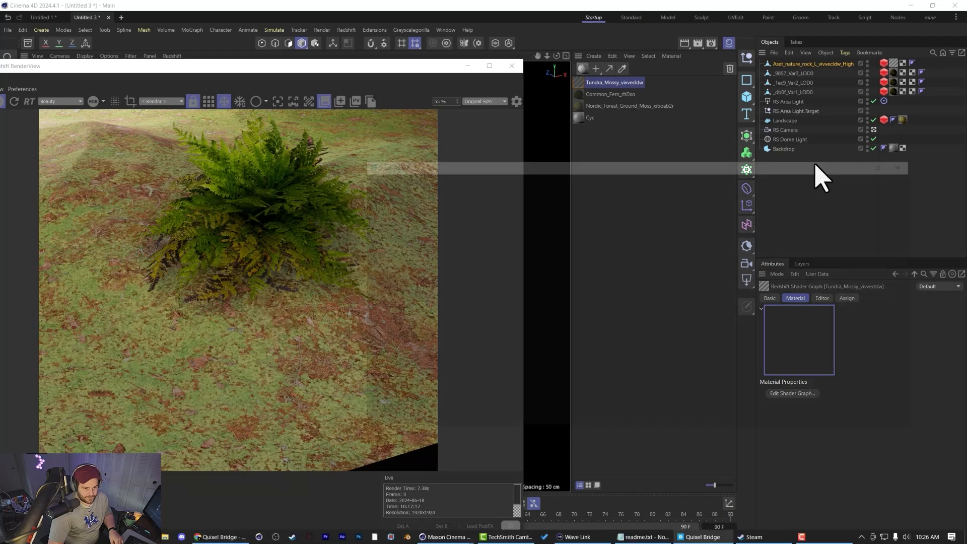
left_click(857, 75)
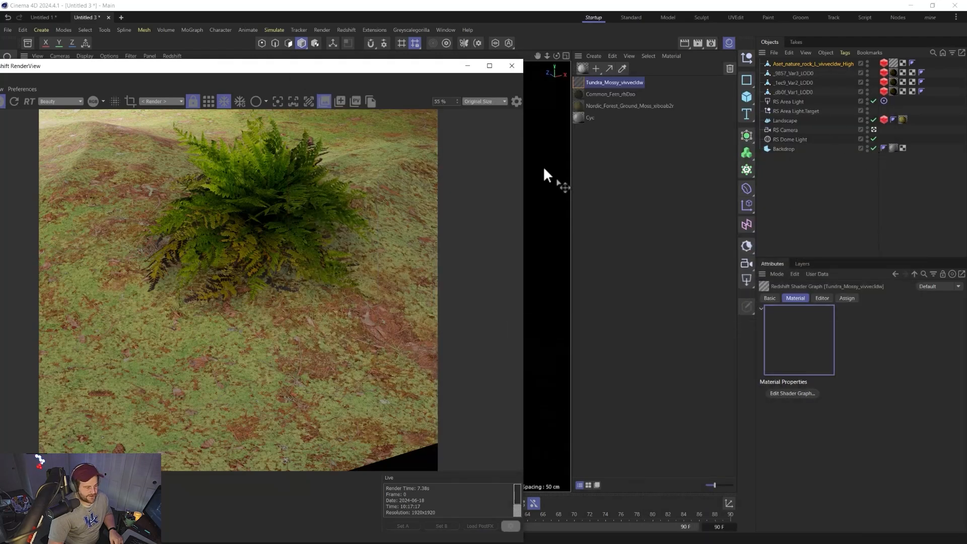
Close the Redshift RenderView, select the imported Aset_nature_rock_L_vivvecldw_High object and frame the whole rock in the viewport
left_click(511, 66)
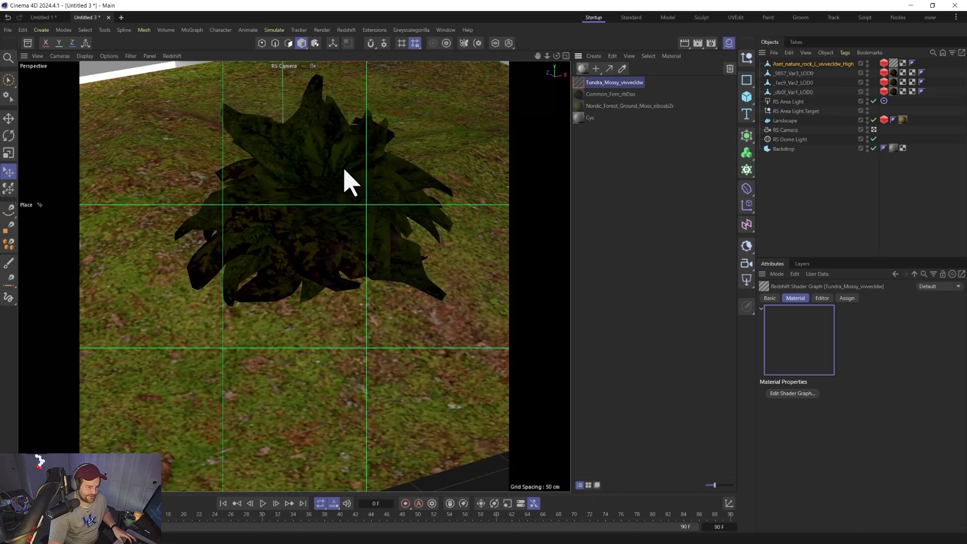
left_click(816, 65)
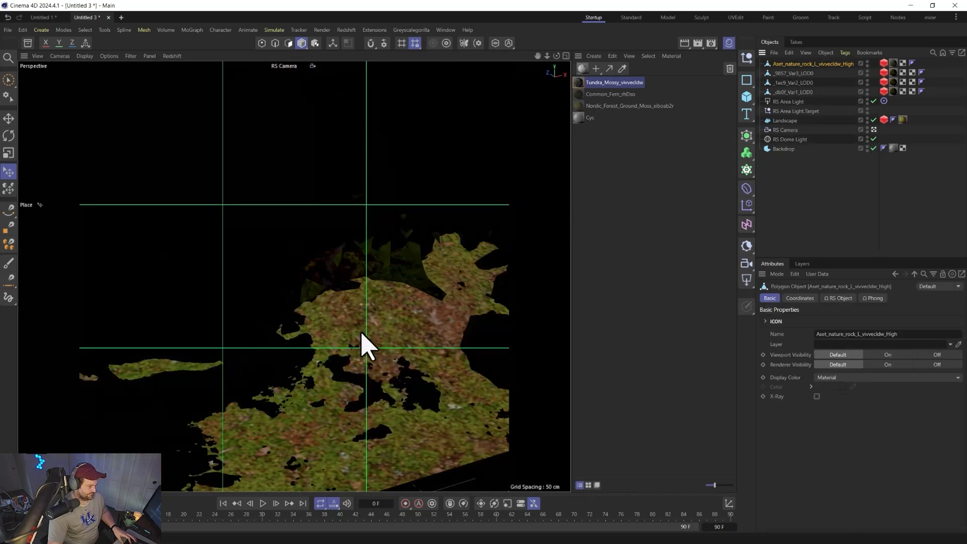
right_click(353, 302)
key("Escape")
right_click_drag(328, 218, 314, 121, "alt")
middle_click_drag(283, 180, 361, 297, "alt")
mouse_move(361, 298)
left_mouse_down("alt")
mouse_move(379, 301)
mouse_move(371, 300)
mouse_move(383, 292)
mouse_move(377, 283)
mouse_move(322, 292)
left_mouse_up("alt")
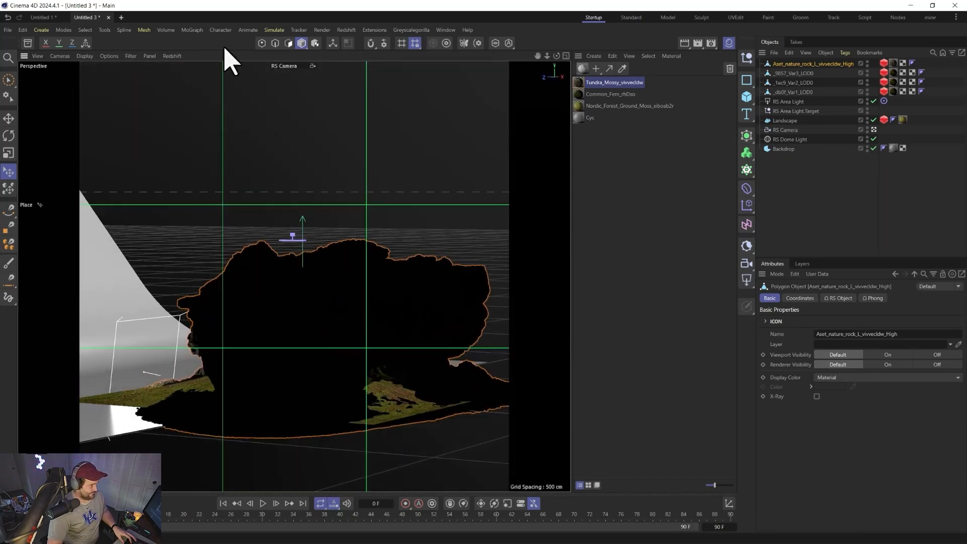
Inspect the rock's mesh density with Gouraud Shading (Lines) and return the viewport to Gouraud Shading
left_click(86, 54)
left_click(94, 86)
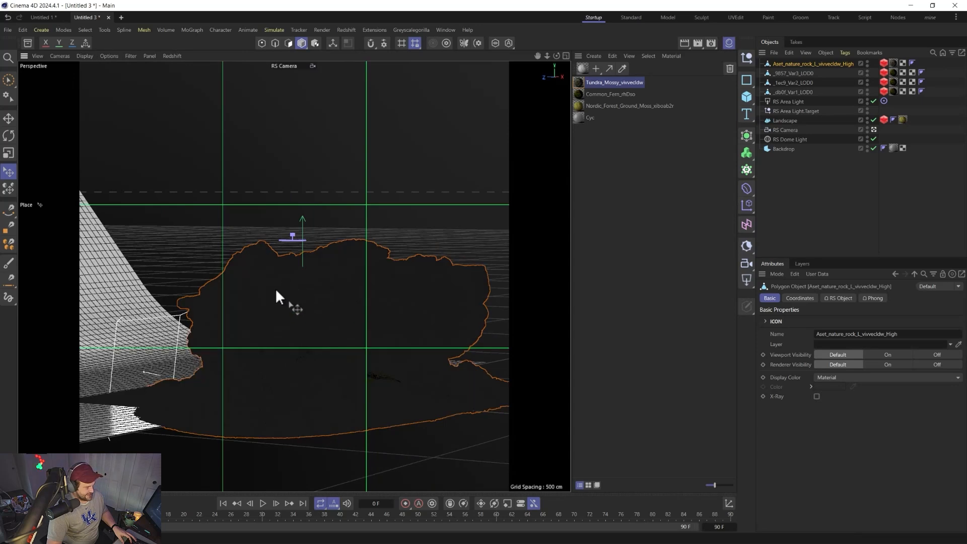
mouse_move(323, 302)
right_mouse_down("alt")
mouse_move(338, 232)
mouse_move(324, 302)
right_mouse_up("alt")
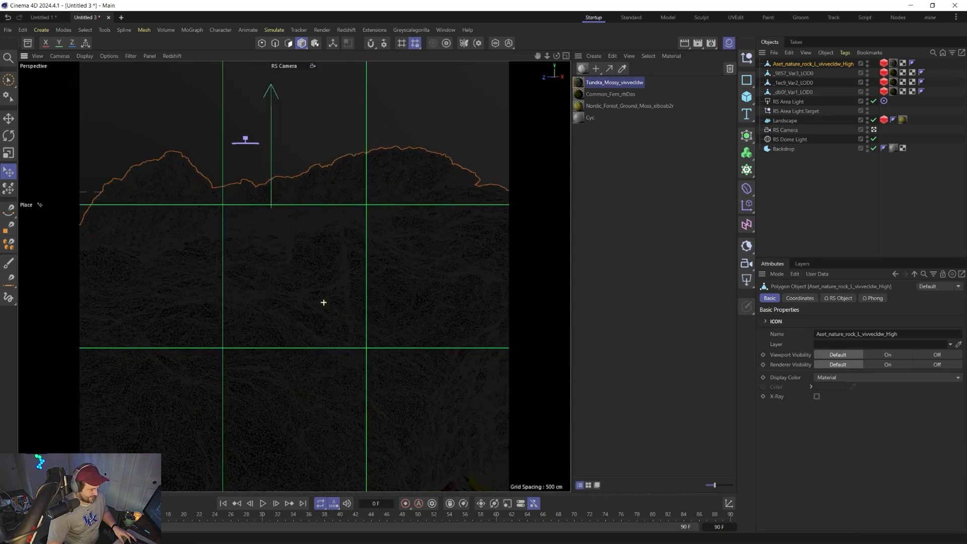
left_click(84, 56)
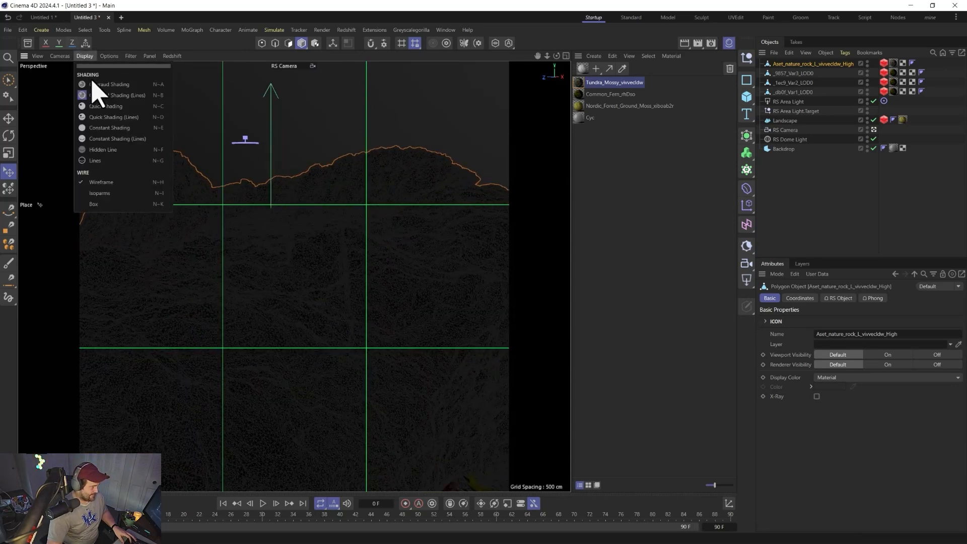
left_click(93, 88)
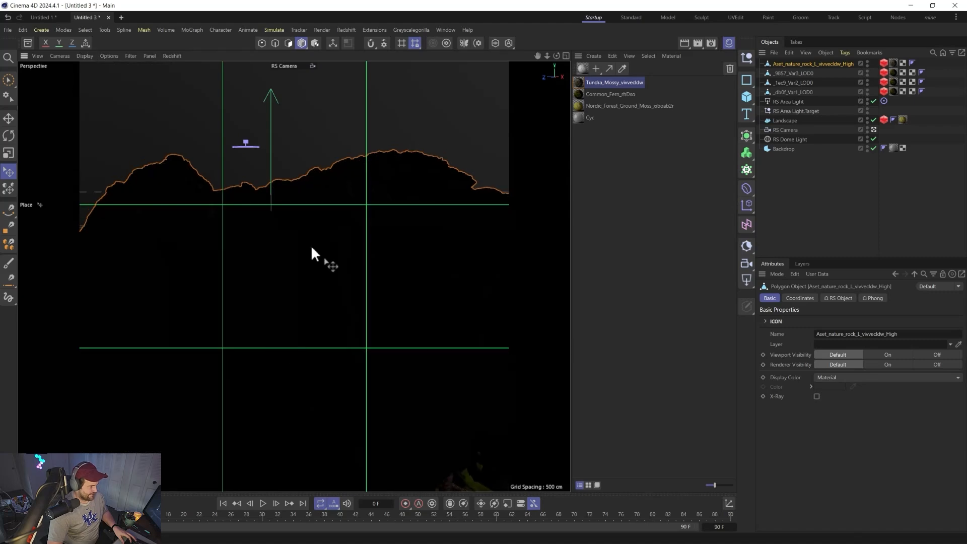
Move the rock sideways so it clears the fern on the landscape
scroll(311, 245, "down", 5)
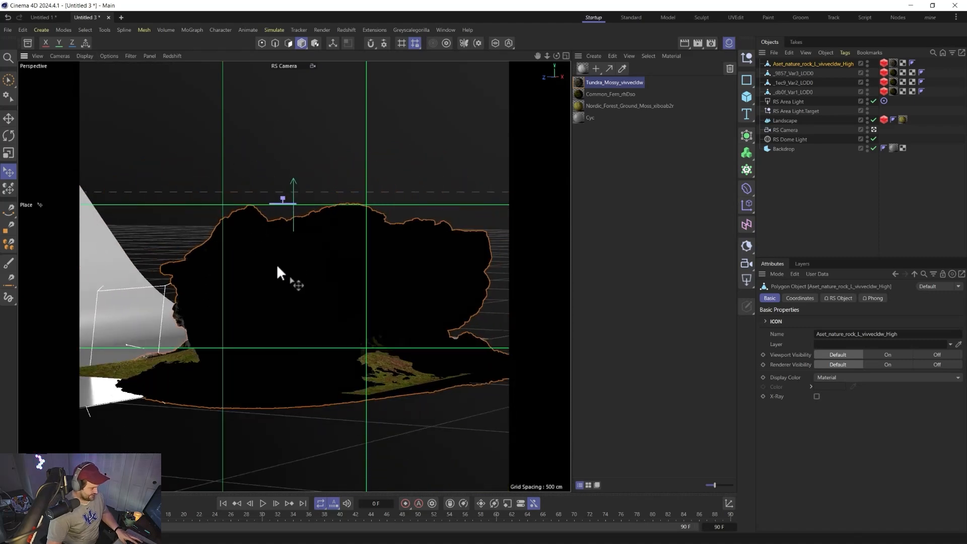
key("e")
left_click_drag(241, 371, 76, 119)
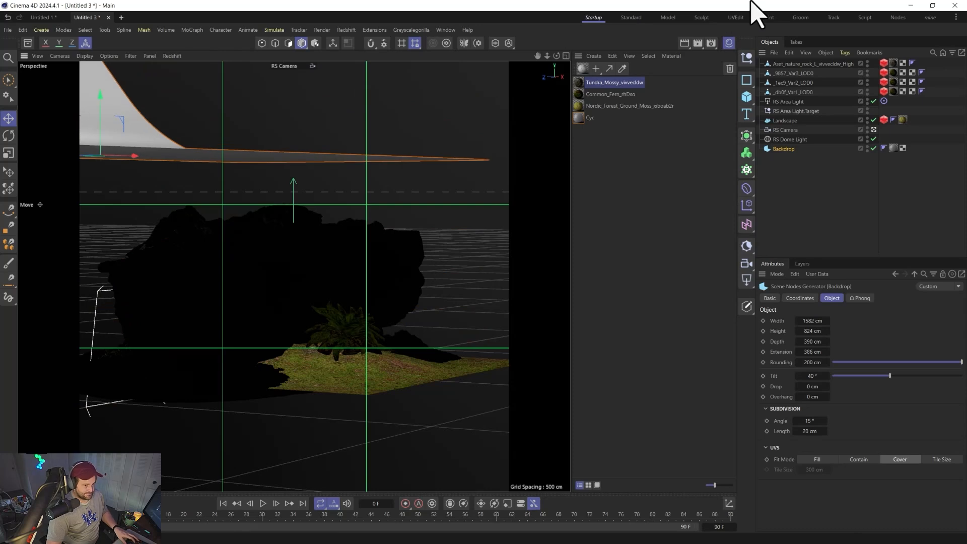
Raise the RS Area Light above the rock, move it sideways and enlarge it to about 1028 by 516 cm
left_click(789, 102)
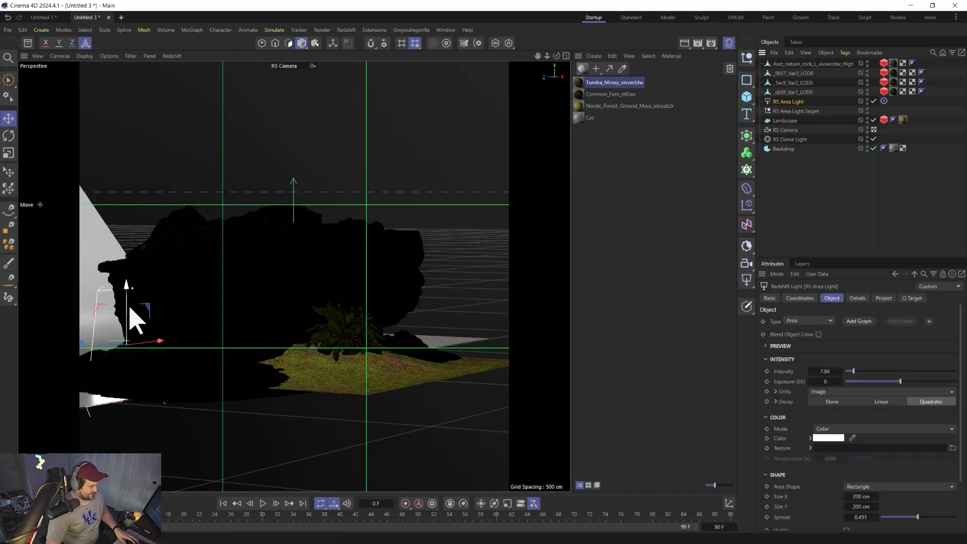
left_click_drag(129, 309, 123, 86)
left_click_drag(157, 123, 278, 124)
scroll(224, 246, "up", 4)
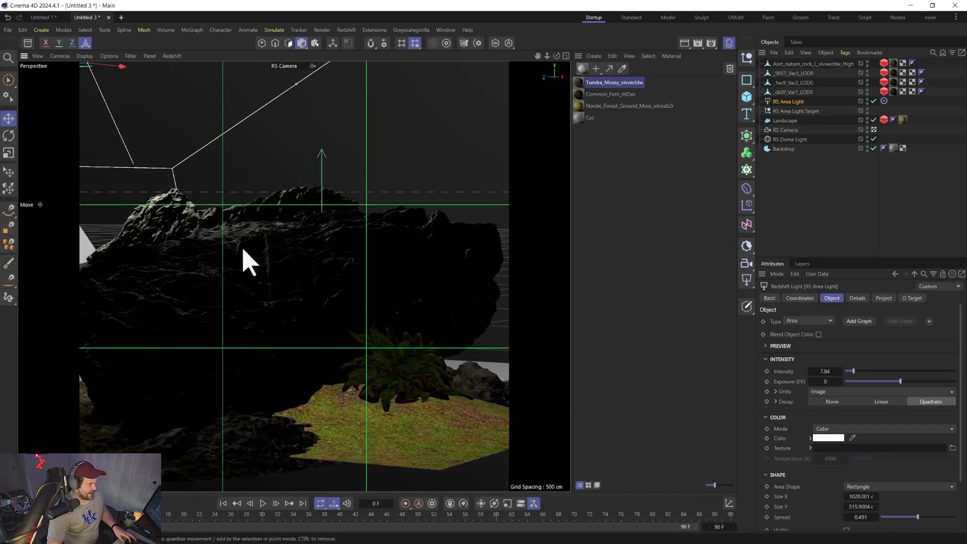
scroll(244, 262, "up", 8)
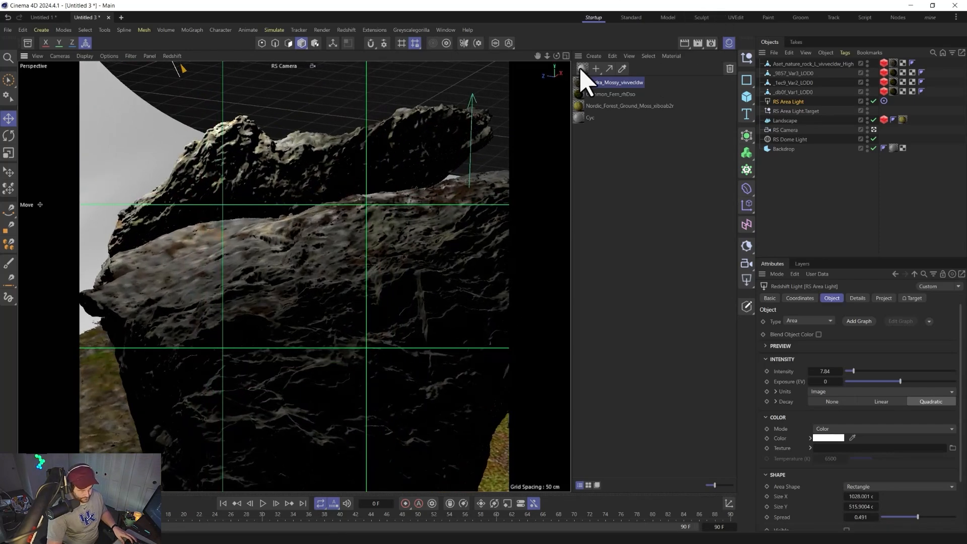
Set the Color Space of the Roughness, Normal and Displacement textures in the Tundra_Mossy material to Raw
double_click(582, 81)
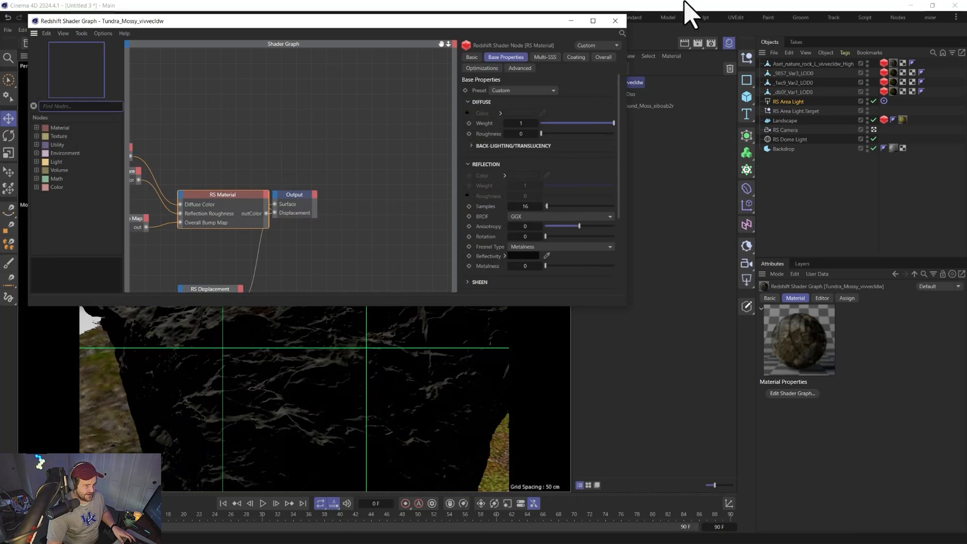
middle_click_drag(189, 256, 332, 154, "alt")
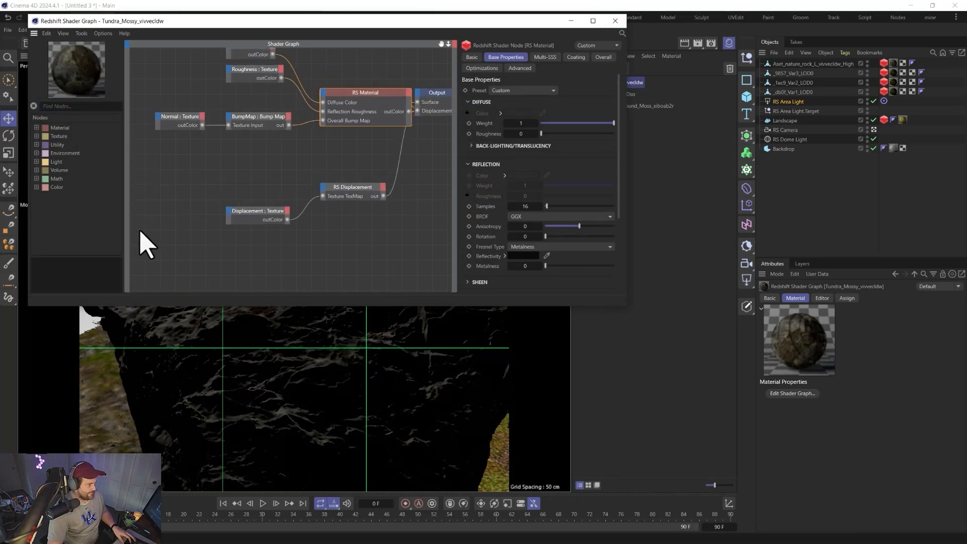
left_click(158, 128)
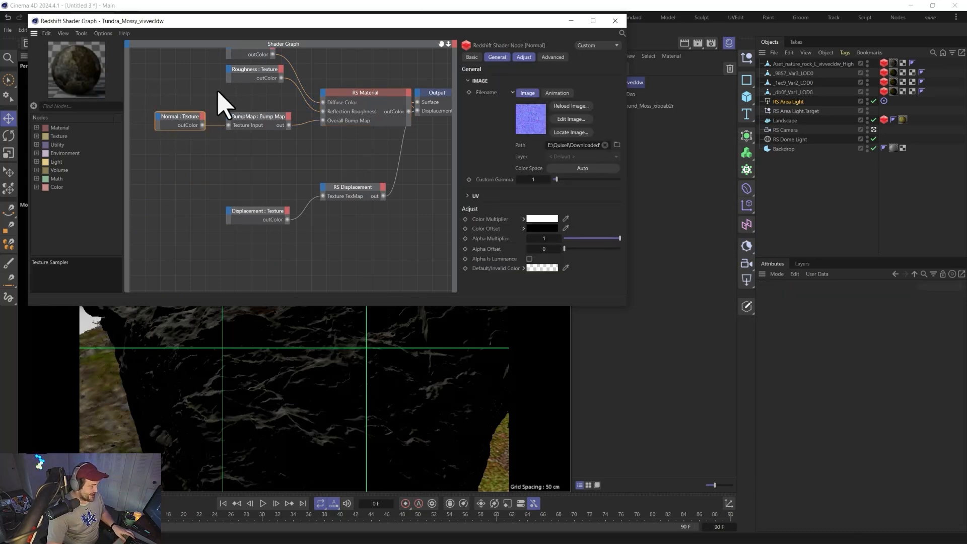
left_click(229, 169)
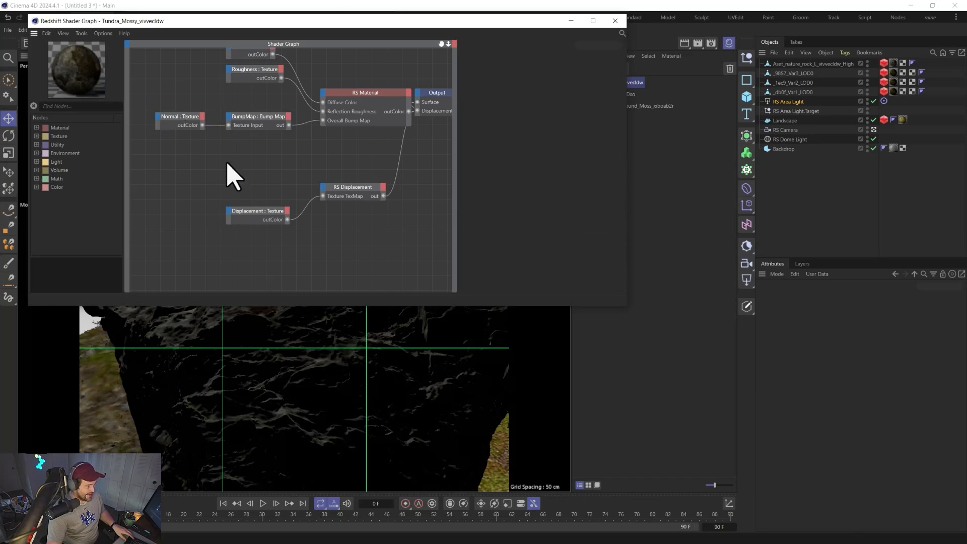
left_click(266, 83)
left_click(189, 125, "shift")
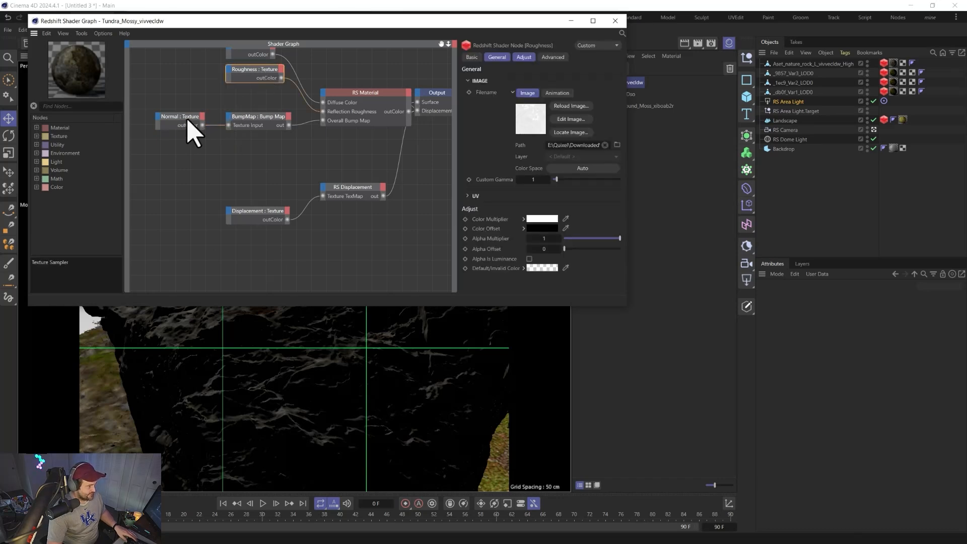
left_click(266, 221, "shift")
left_click(568, 171)
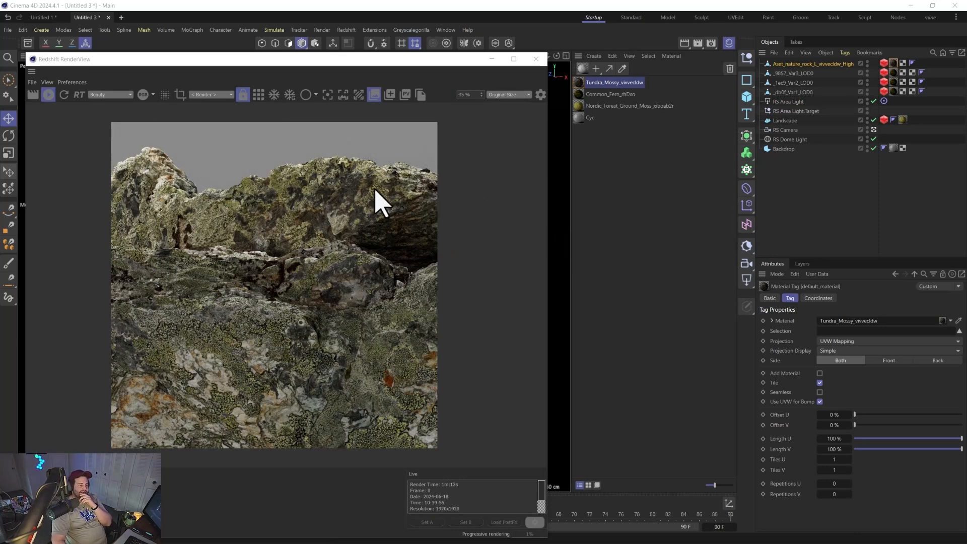
Examine the rock's surface detail in the live Redshift render, comparing it with the viewport from close up
left_click_drag(291, 70, 510, 168)
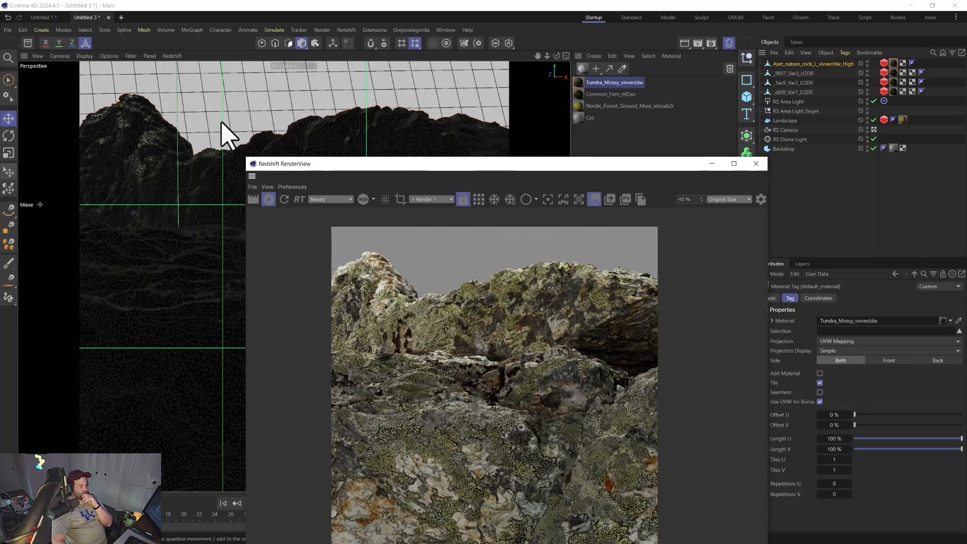
left_click_drag(382, 163, 188, 79)
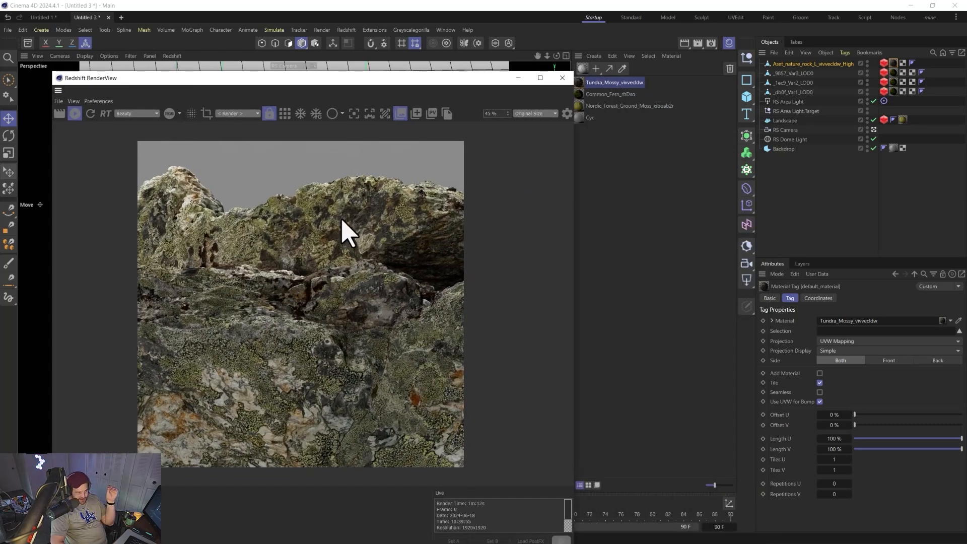
left_click_drag(334, 80, 698, 68)
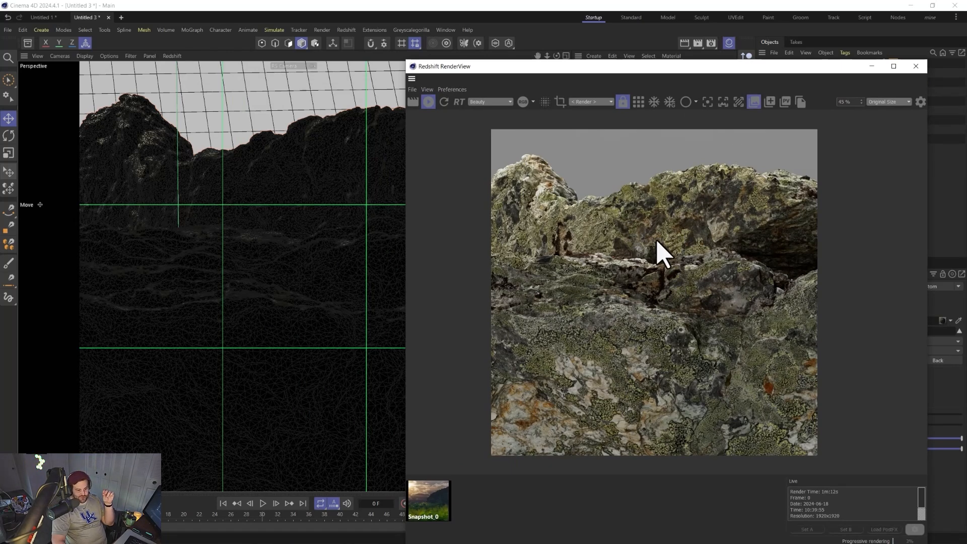
mouse_move(217, 283)
right_mouse_down("alt")
mouse_move(262, 106)
mouse_move(216, 277)
right_mouse_up("alt")
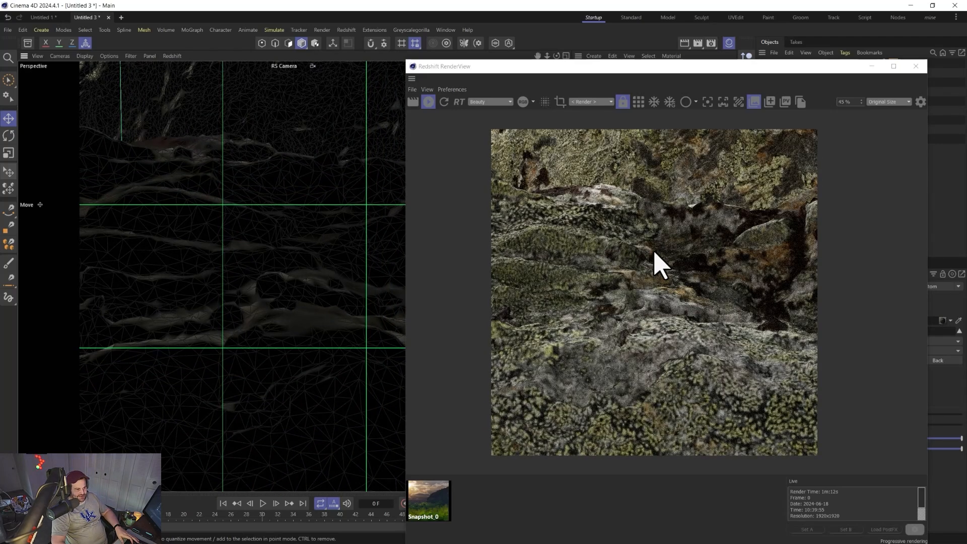
left_click_drag(658, 67, 302, 75)
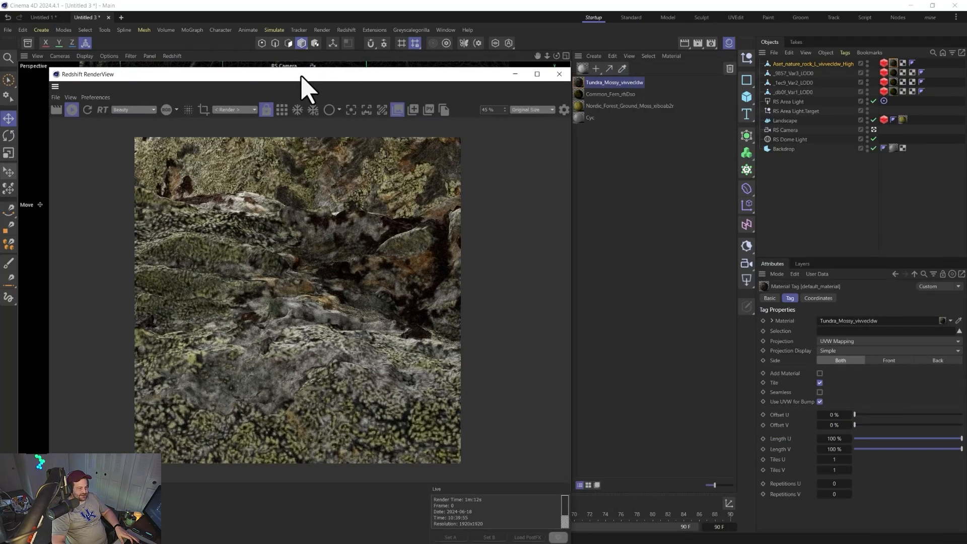
Check the Normal texture's image path in the Tundra_Mossy material's shader graph, then close the graph
left_click(579, 87)
double_click(579, 85)
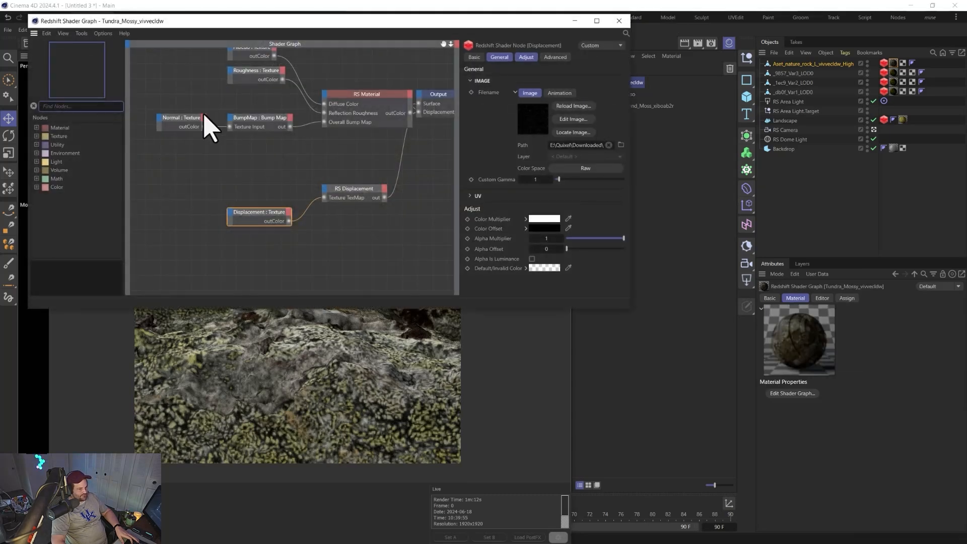
double_click(597, 145)
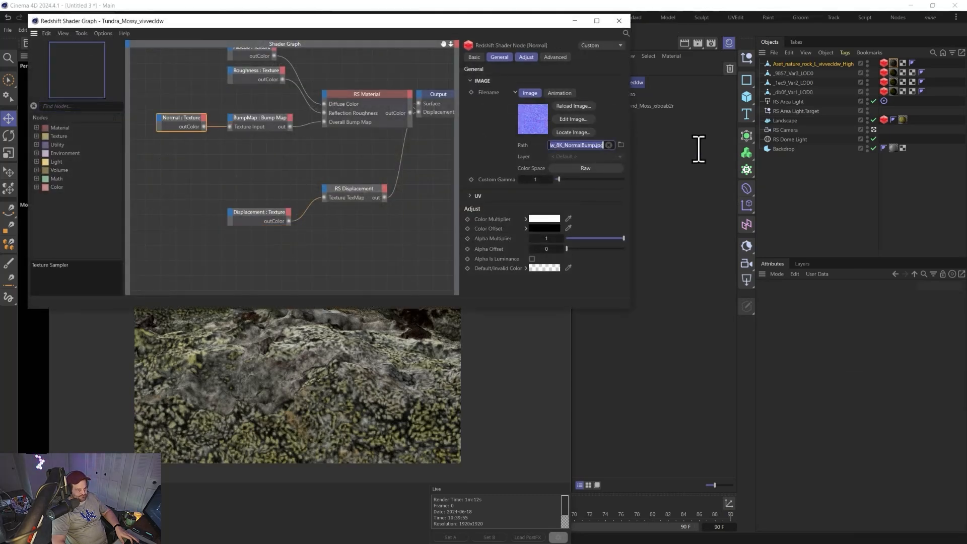
left_click_drag(606, 157, 565, 151)
left_click(312, 162)
left_click(619, 20)
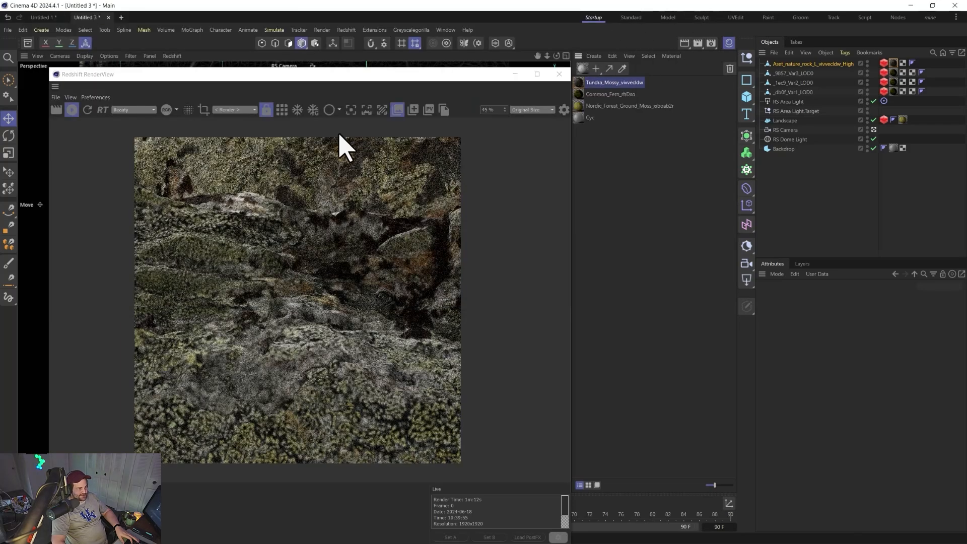
Frame the rock together with the fern and mossy ground and examine the whole composition in the live render
left_click_drag(327, 74, 785, 61)
right_click_drag(300, 221, 289, 171, "alt")
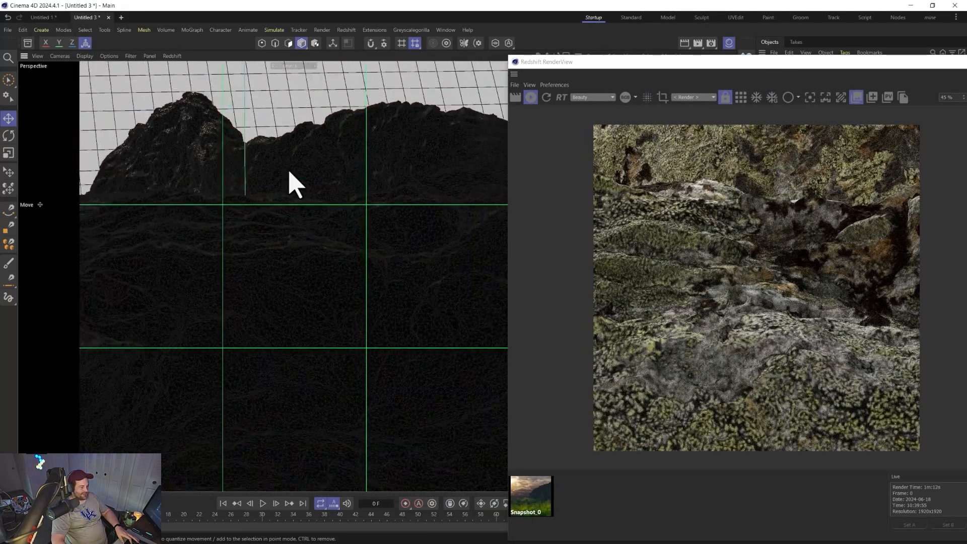
right_click_drag(308, 281, 320, 255, "alt")
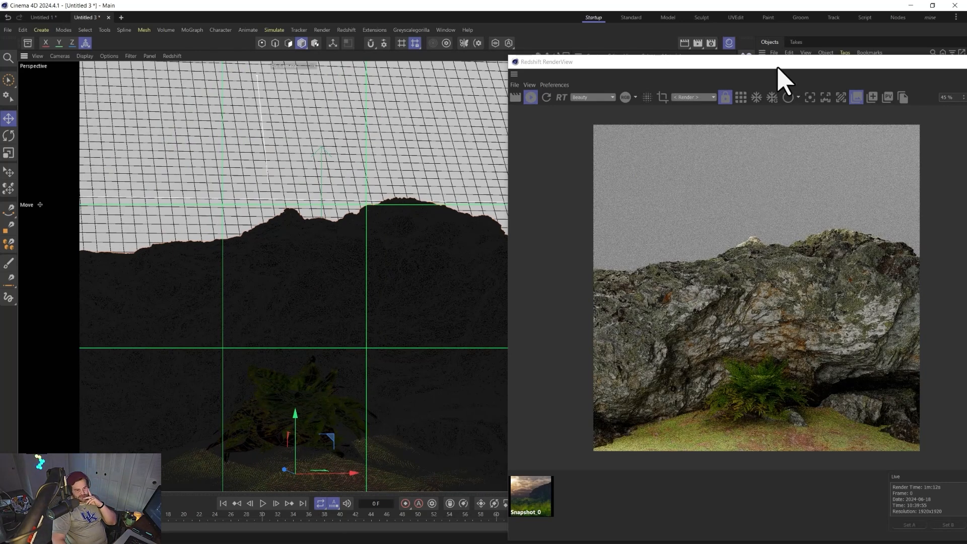
left_click_drag(778, 65, 352, 69)
left_click_drag(524, 48, 433, 48)
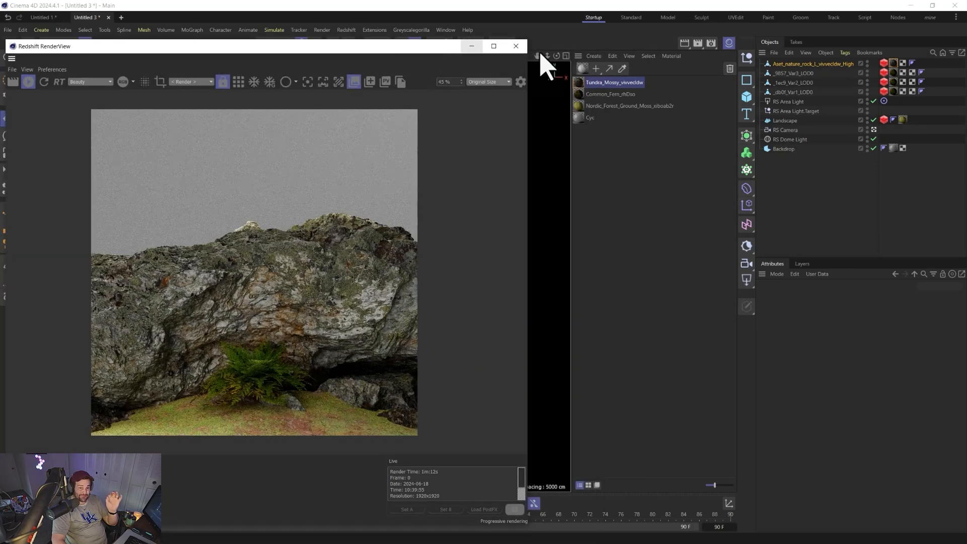
Inspect the RS Displacement node's settings in the Tundra_Mossy shader graph and close the graph
double_click(579, 84)
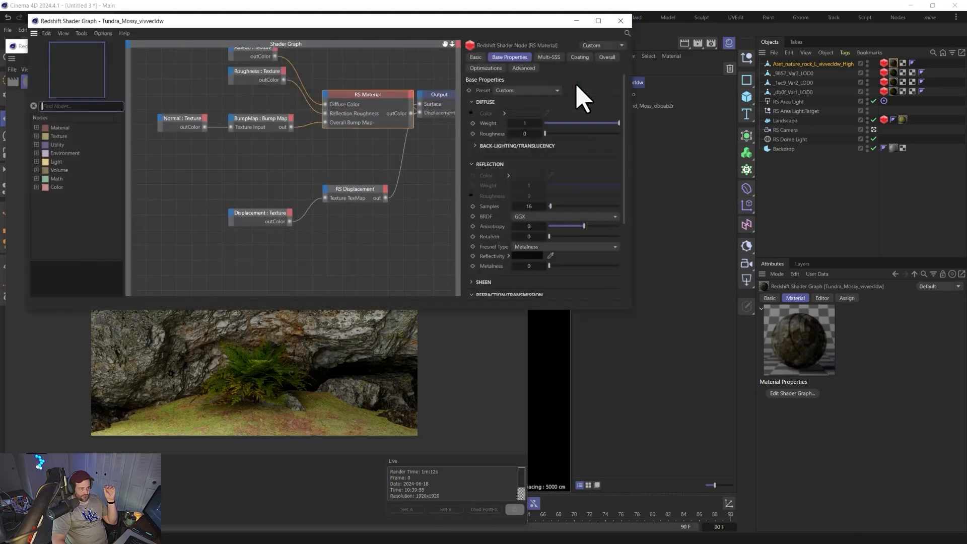
left_click(347, 190)
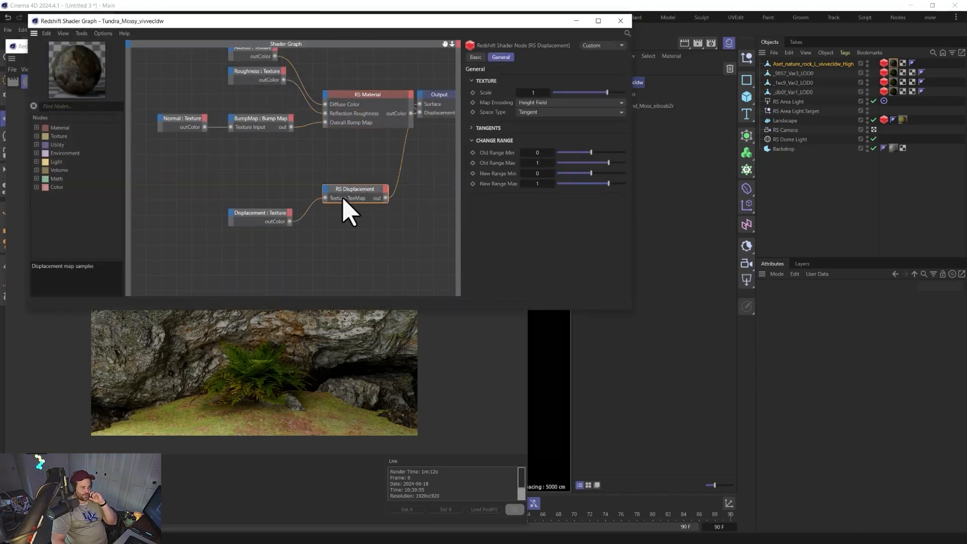
mouse_move(354, 185)
left_mouse_down()
mouse_move(360, 205)
mouse_move(348, 204)
mouse_move(353, 170)
left_mouse_up()
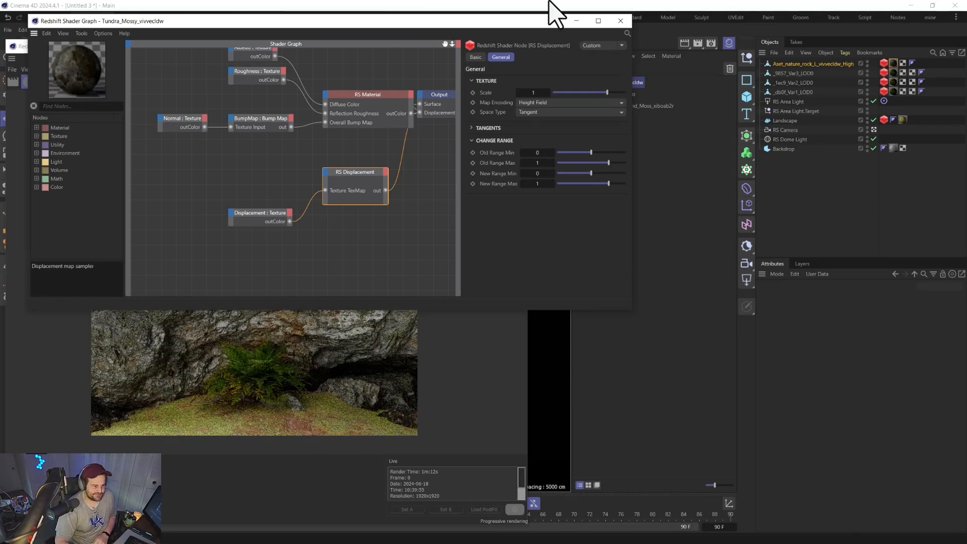
left_click(619, 22)
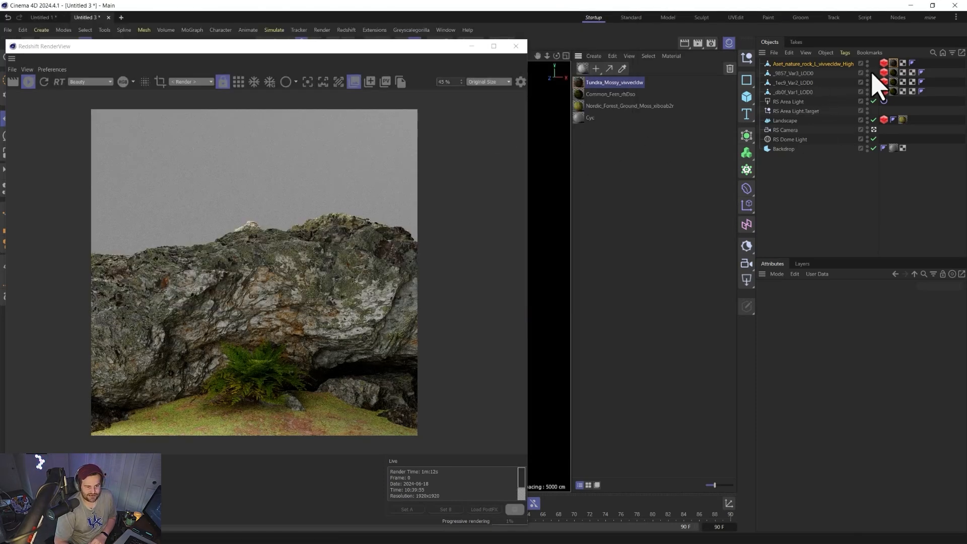
Stop the live render and enable the geometry override on the rock's Redshift Object tag, with Smooth Subdivision off
left_click(884, 64)
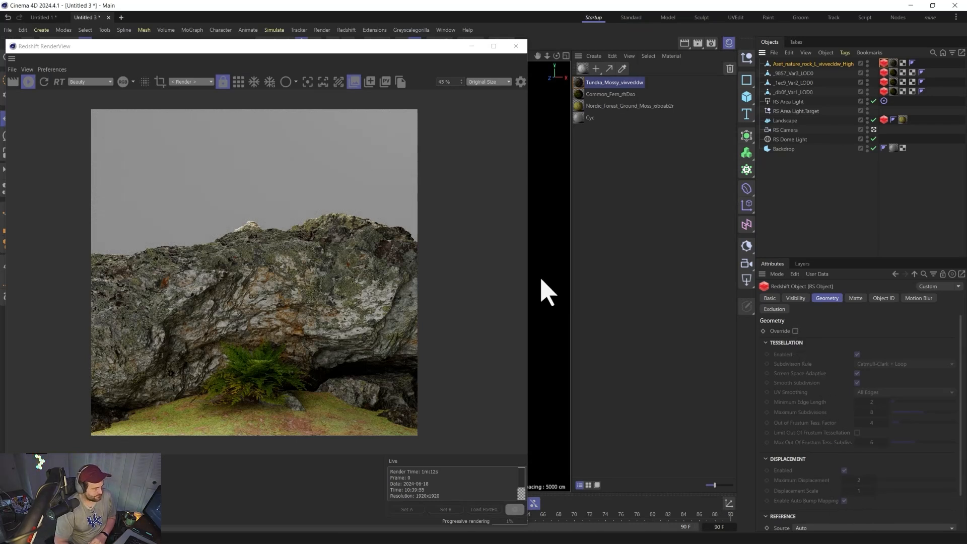
left_click(29, 82)
left_click(795, 331)
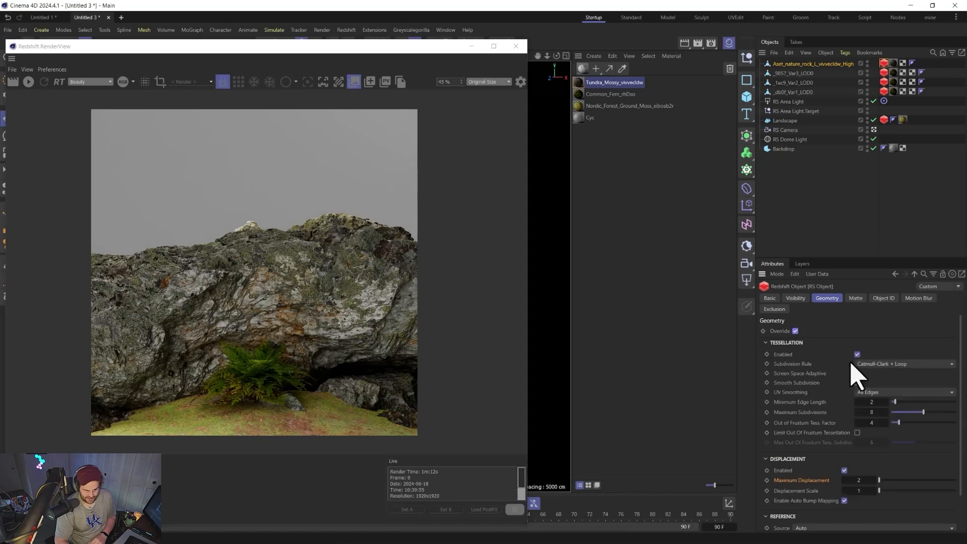
left_click(857, 383)
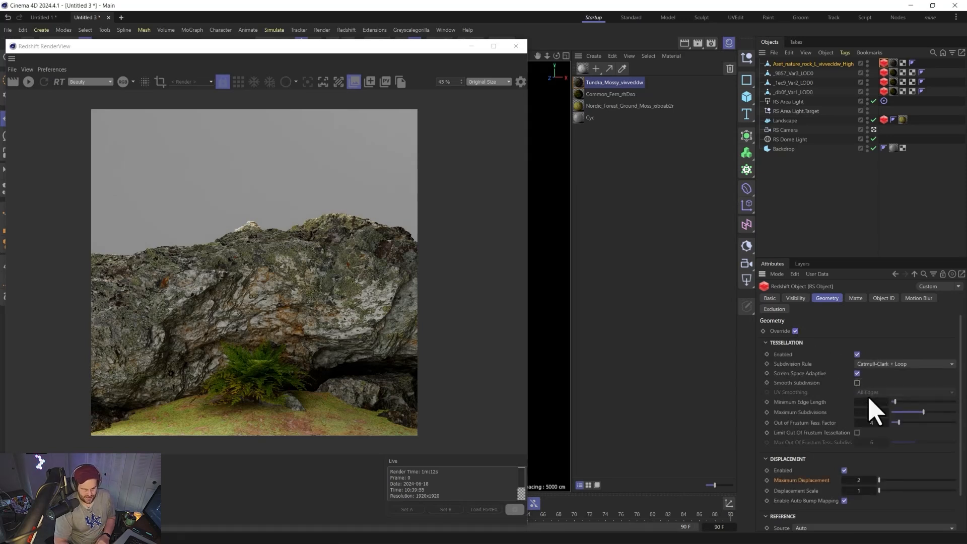
Set the rock's Minimum Edge Length to 4, Maximum Subdivisions to 6 and Maximum Displacement to 1, and restart the live render
double_click(872, 414)
type("6")
key("Return")
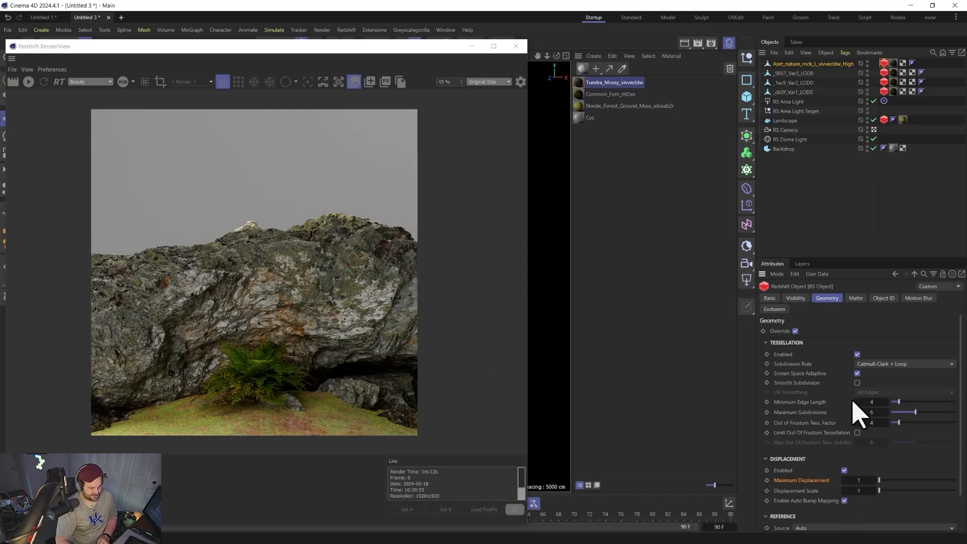
left_click(28, 81)
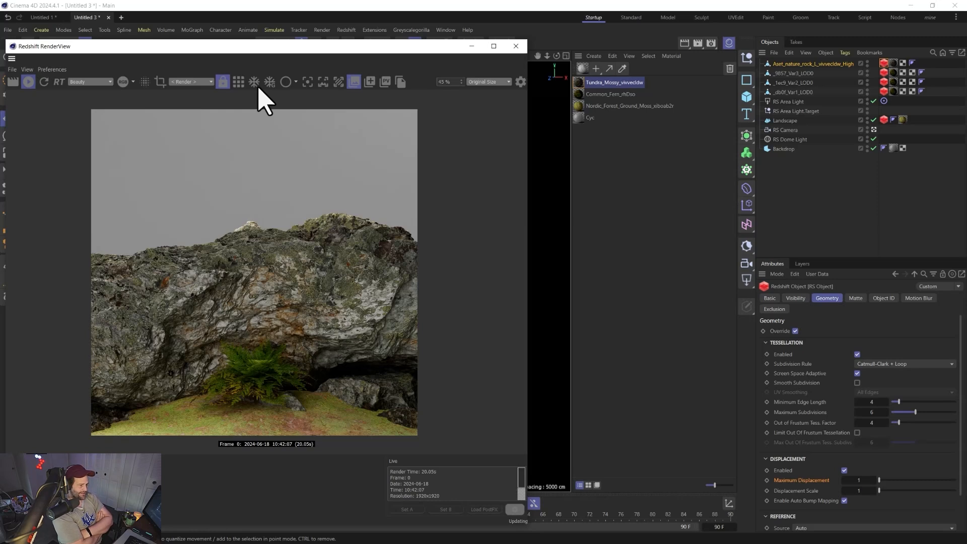
Set the rock's Maximum Displacement and Displacement Scale to 2, and freeze tessellation in the live render
left_click(257, 87)
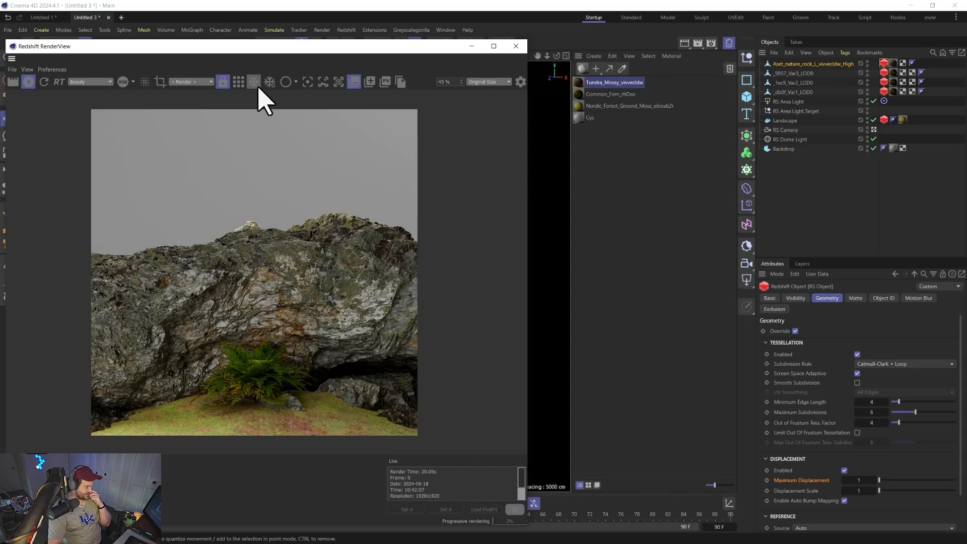
left_click(861, 481)
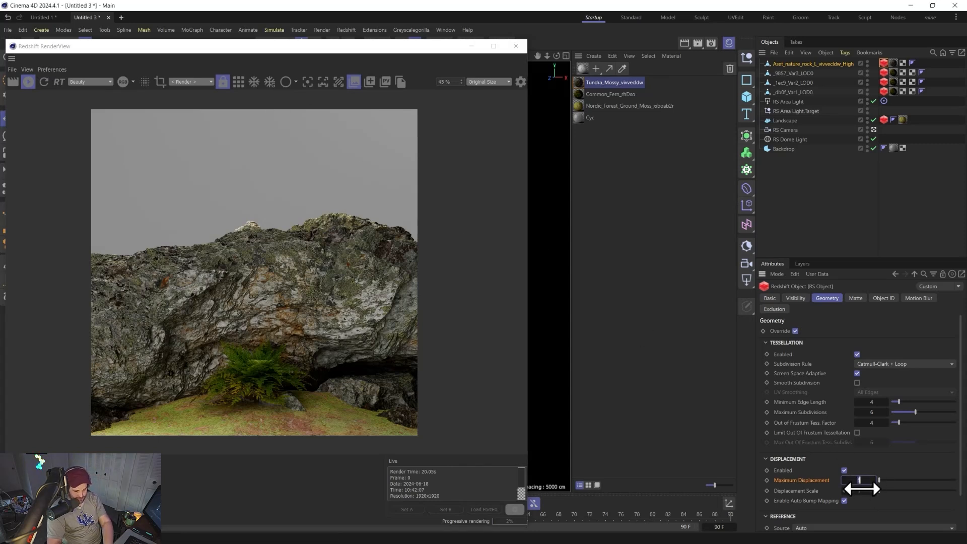
type("2")
key("Tab")
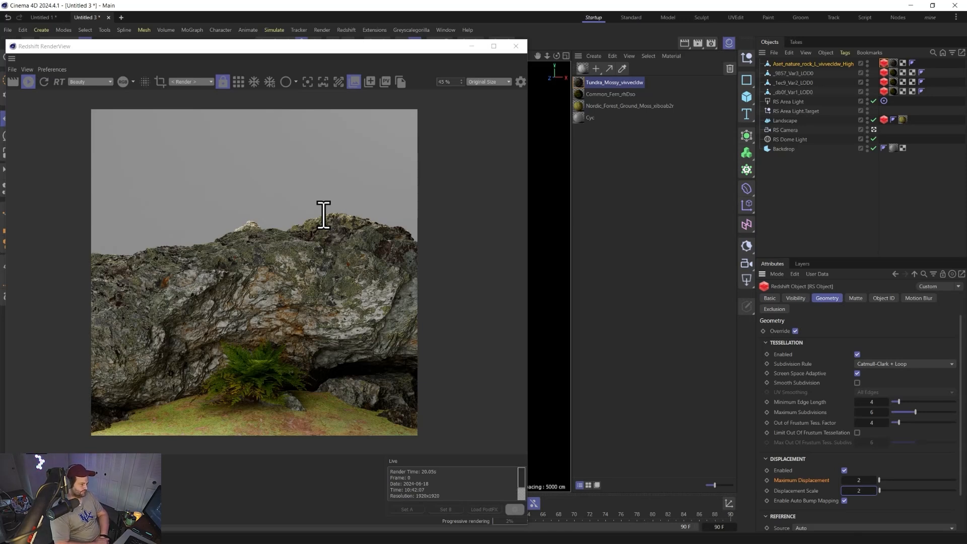
left_click(255, 82)
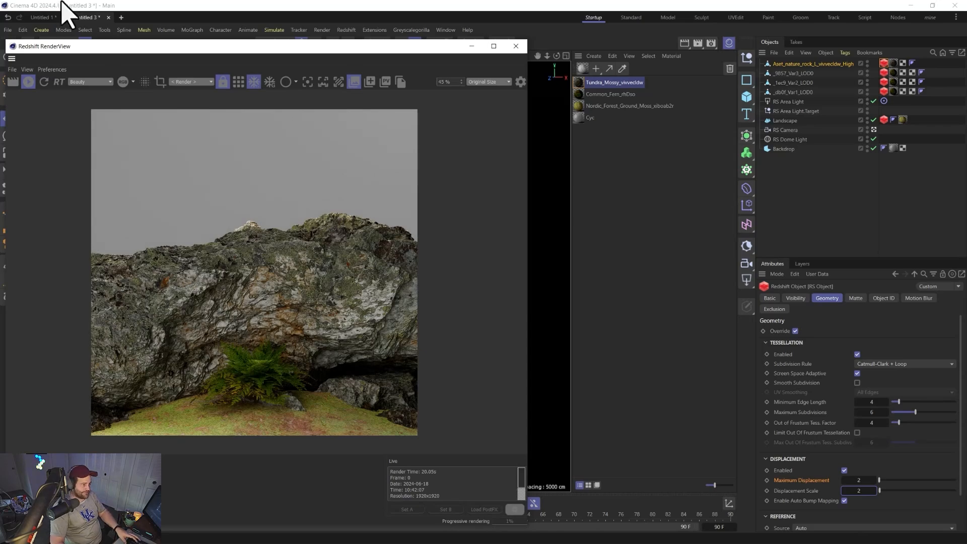
Examine the displaced rock surface in the live render from close up and from farther away
left_click_drag(122, 48, 549, 61)
left_click_drag(310, 328, 460, 350, "alt")
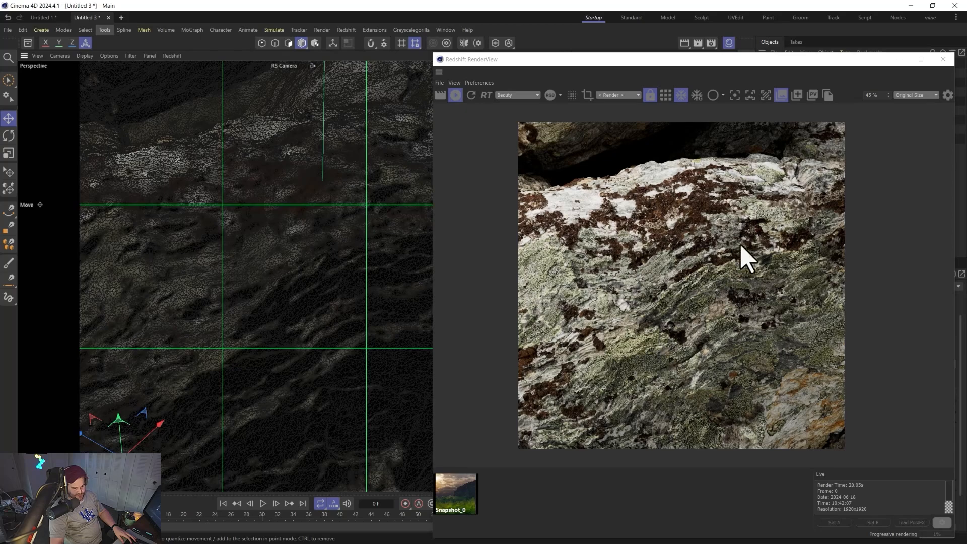
left_click_drag(343, 389, 273, 315, "alt")
middle_click_drag(286, 407, 241, 307, "alt")
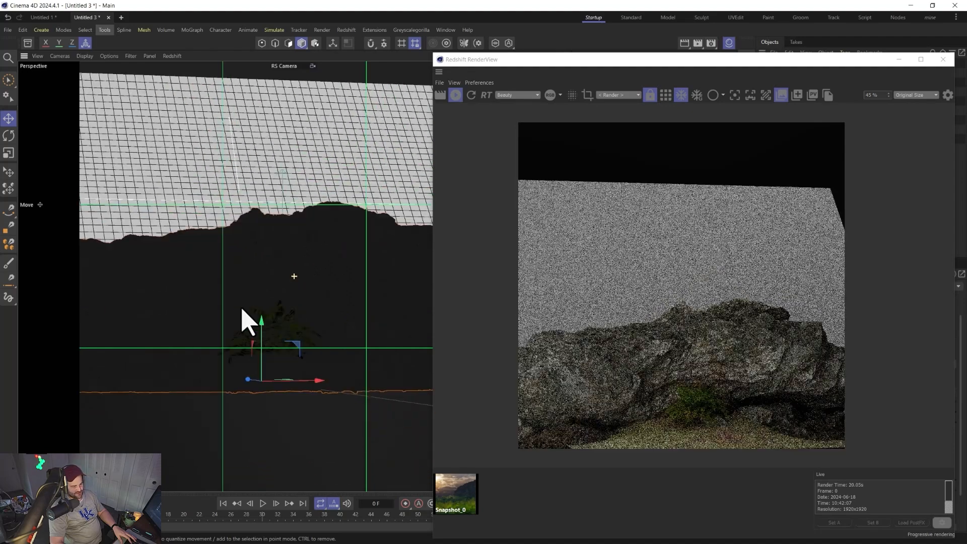
Set the RS Camera's focal length to 250 mm and frame the upper rock surface close up
scroll(251, 286, "up", 1)
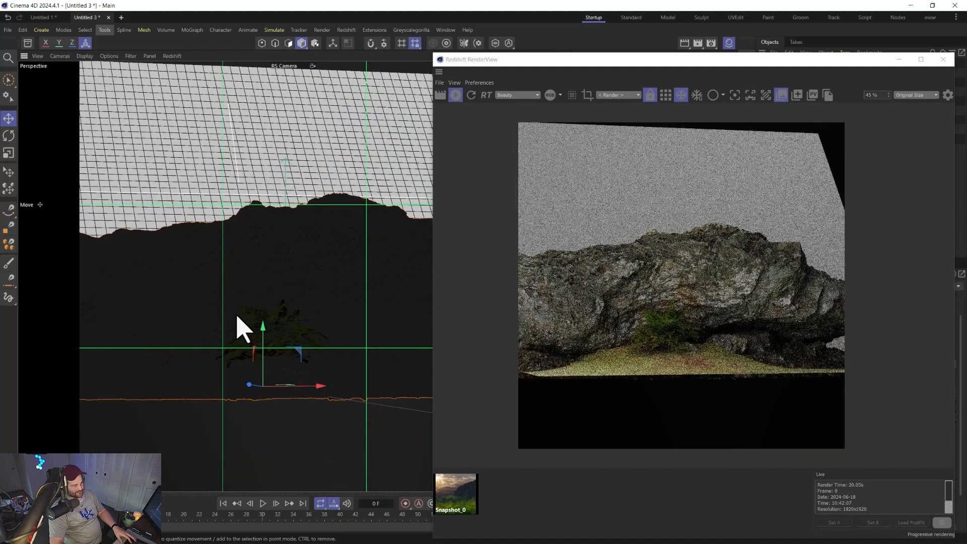
left_click_drag(242, 328, 255, 252, "alt")
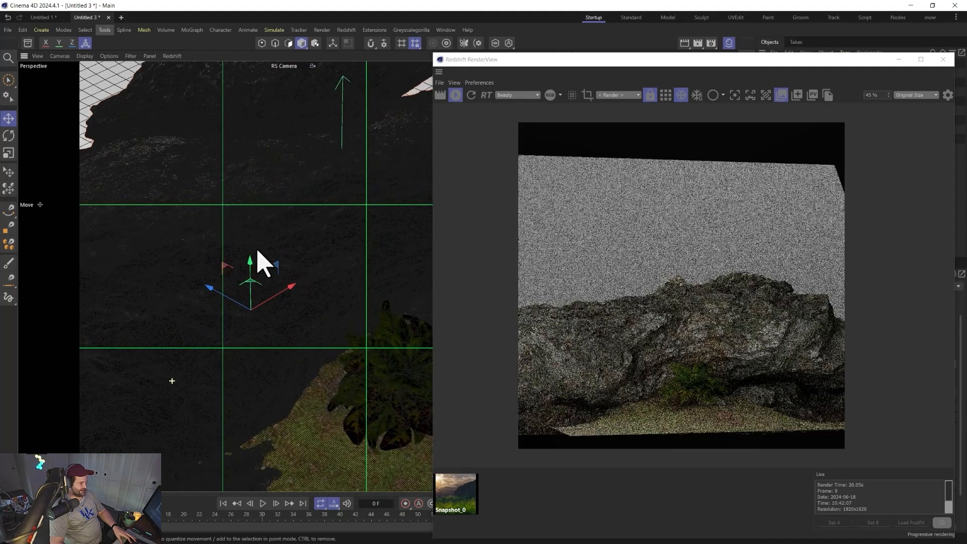
left_click_drag(743, 58, 316, 24)
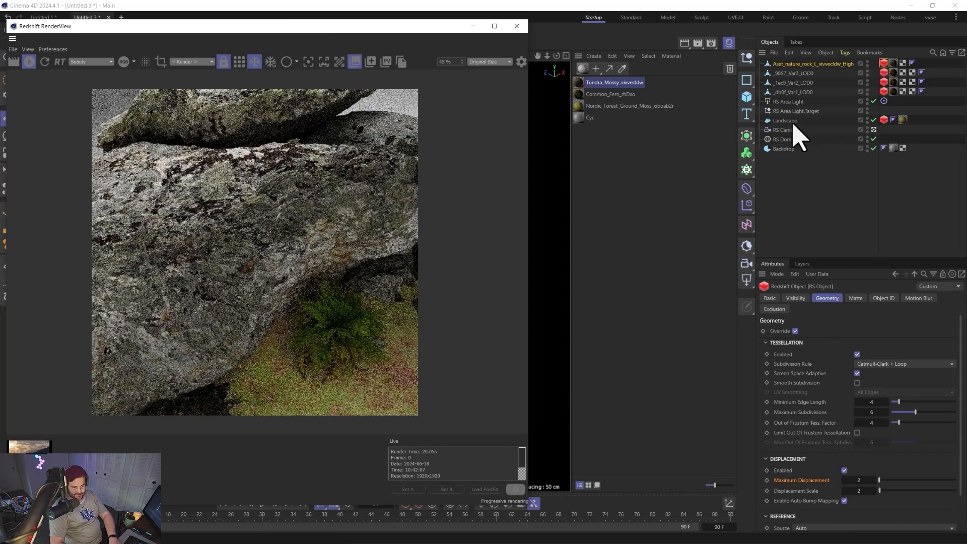
left_click(790, 130)
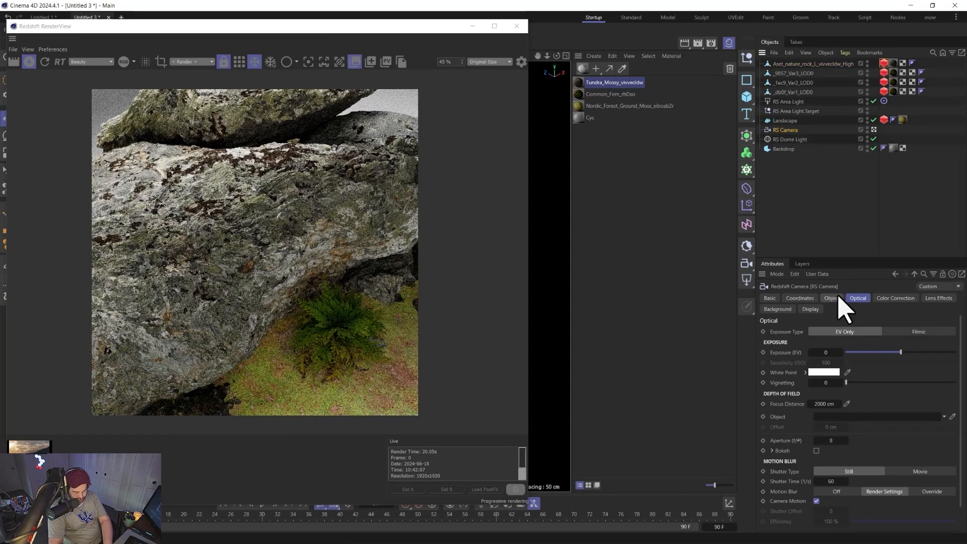
left_click(833, 298)
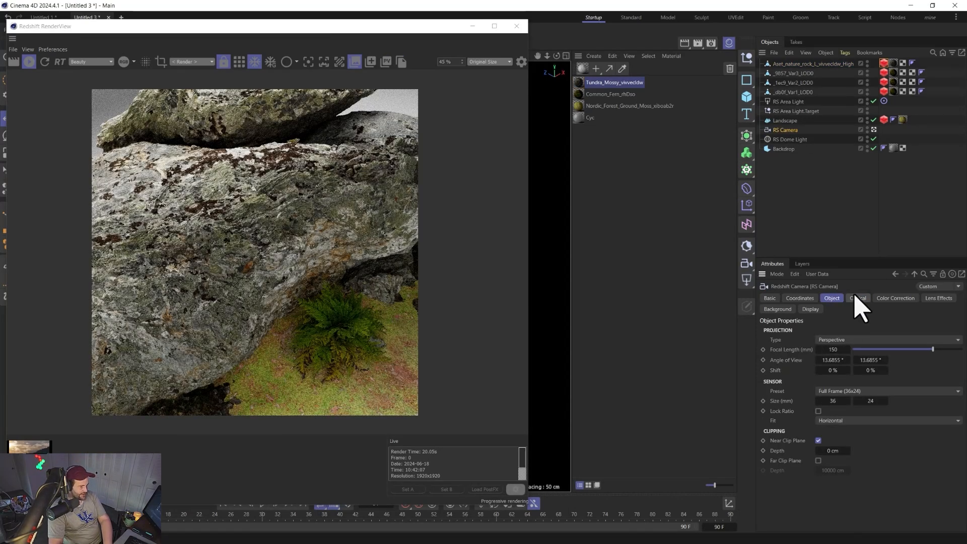
double_click(831, 350)
type("250")
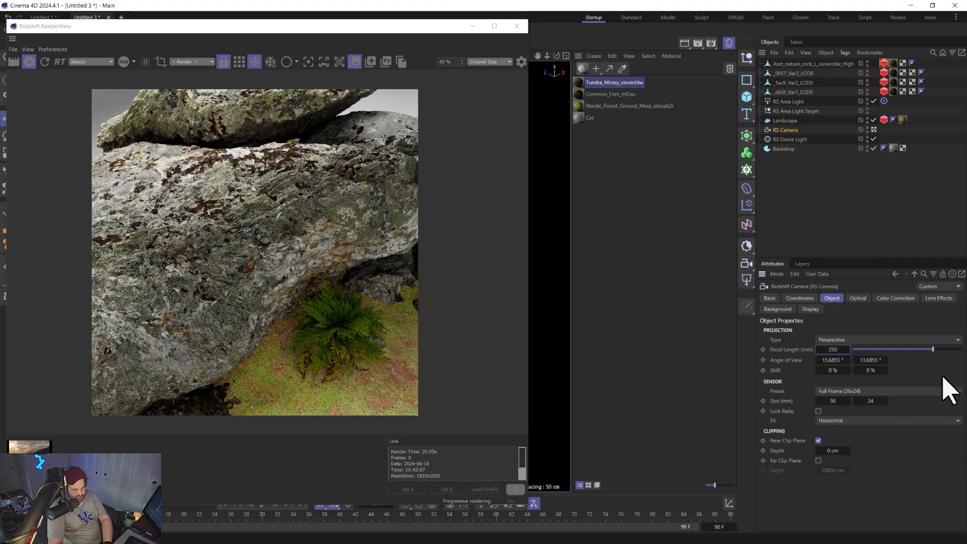
left_click_drag(233, 29, 695, 104)
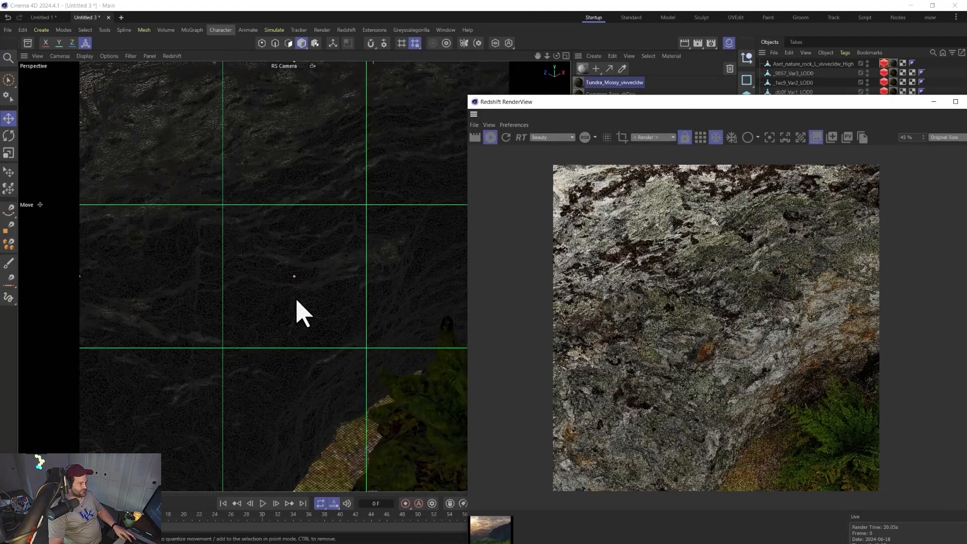
left_click_drag(219, 237, 216, 198, "alt")
middle_click_drag(215, 179, 412, 226, "alt")
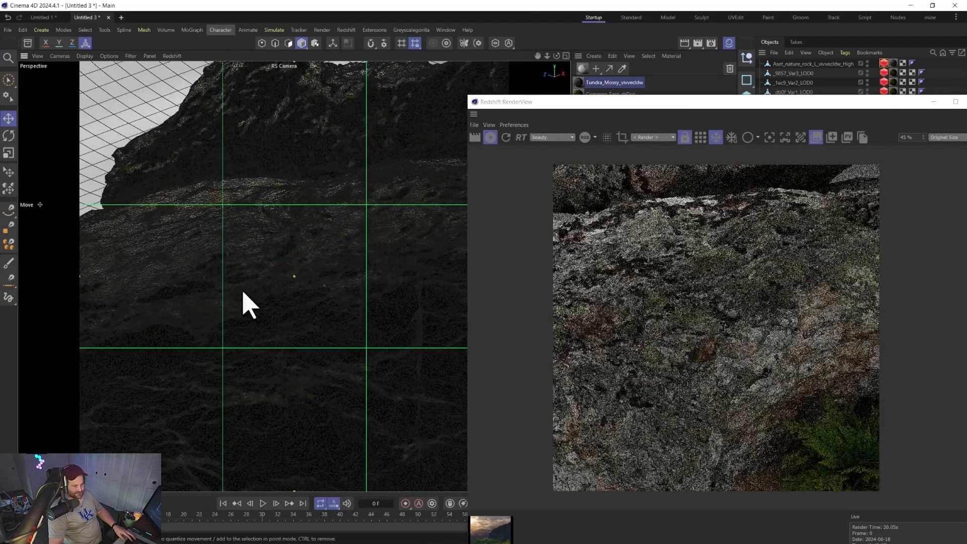
Enable Bokeh on the camera with an aperture of 1 and pick the focus point on the rock in the live render
left_click_drag(776, 96, 349, 60)
left_click(857, 298)
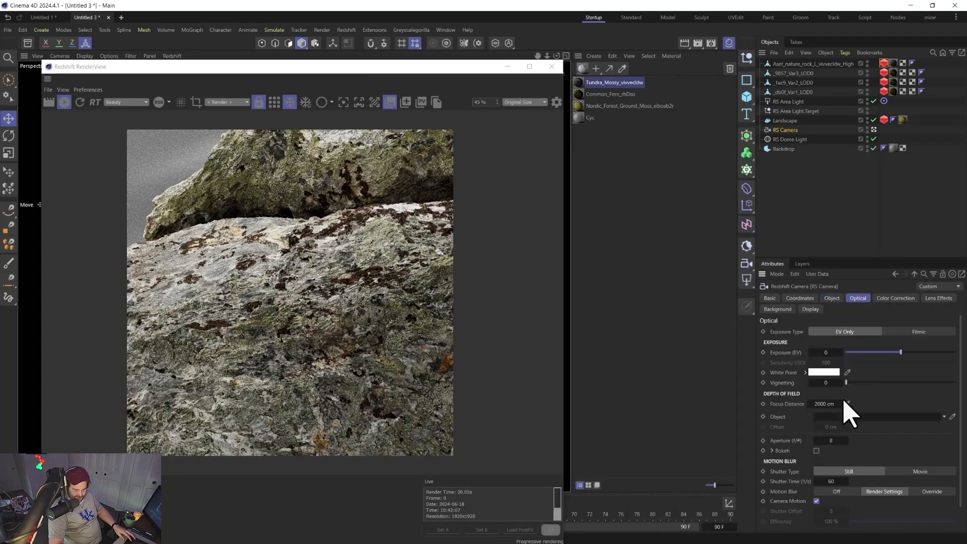
left_click(817, 451)
left_click(343, 102)
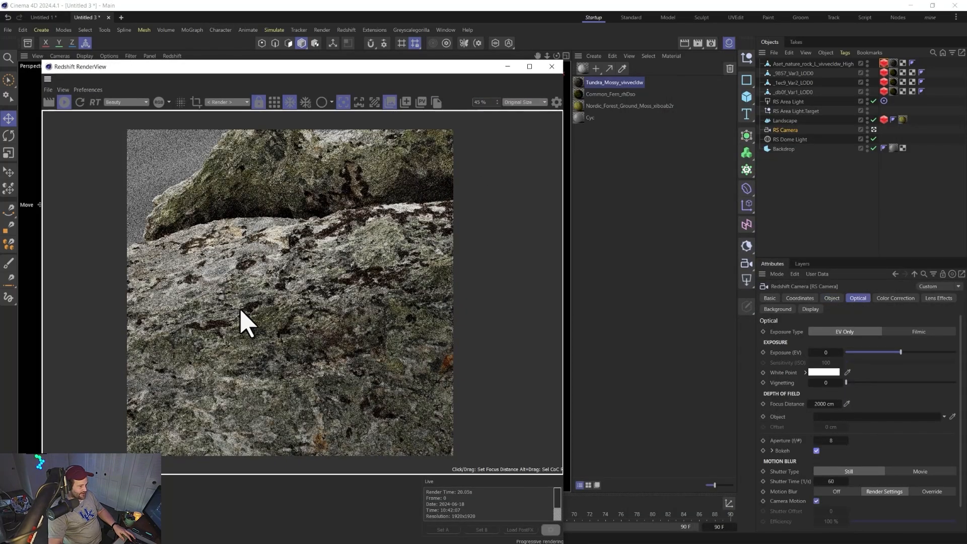
left_click(829, 440)
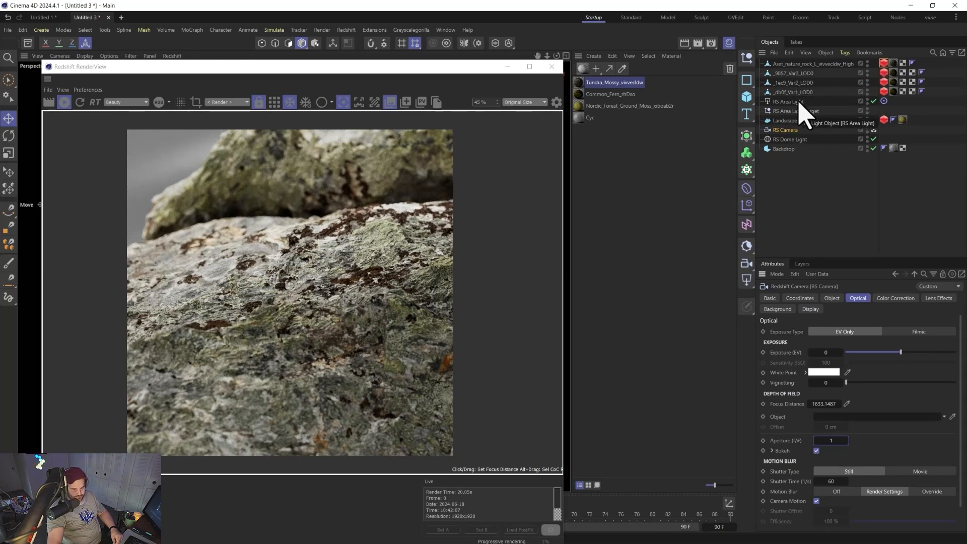
Place the _9857_Var3_LOD0 fern on the rock surface and scale it down
left_click(791, 82)
left_click_drag(424, 69, 814, 80)
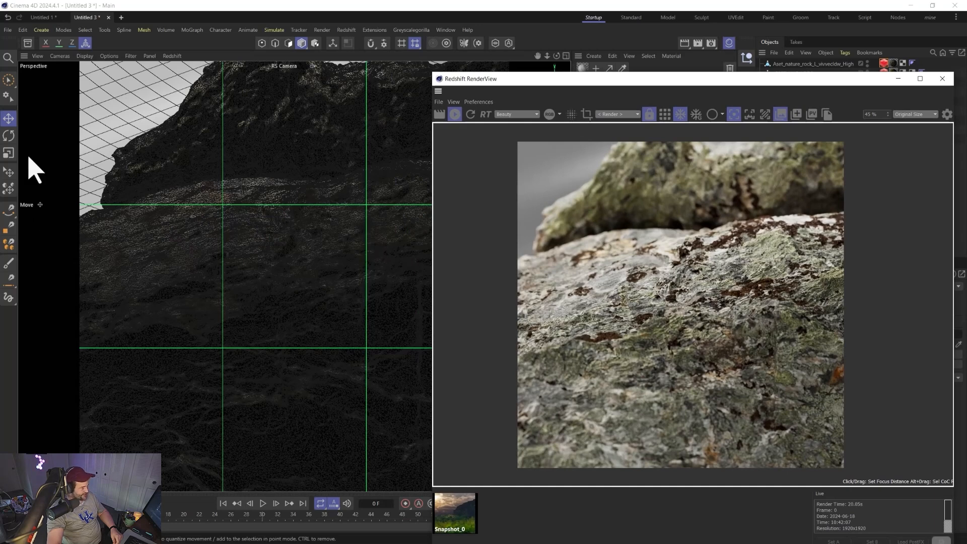
left_click(9, 171)
left_click_drag(322, 252, 288, 237)
key("t")
left_click_drag(331, 189, 183, 341)
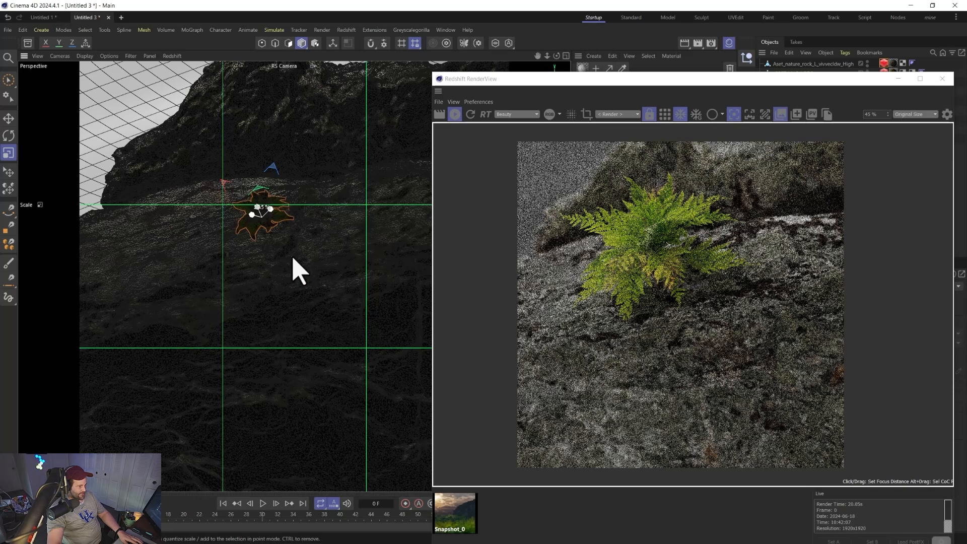
Shrink the fern further to a tiny plant and reposition it lower on the rock surface
left_click(9, 171)
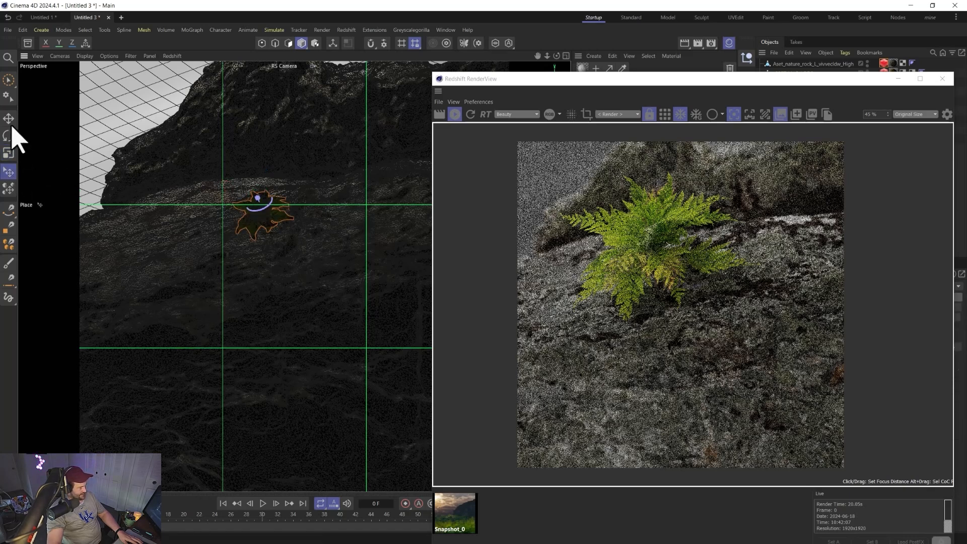
key("t")
left_click_drag(367, 184, 250, 269)
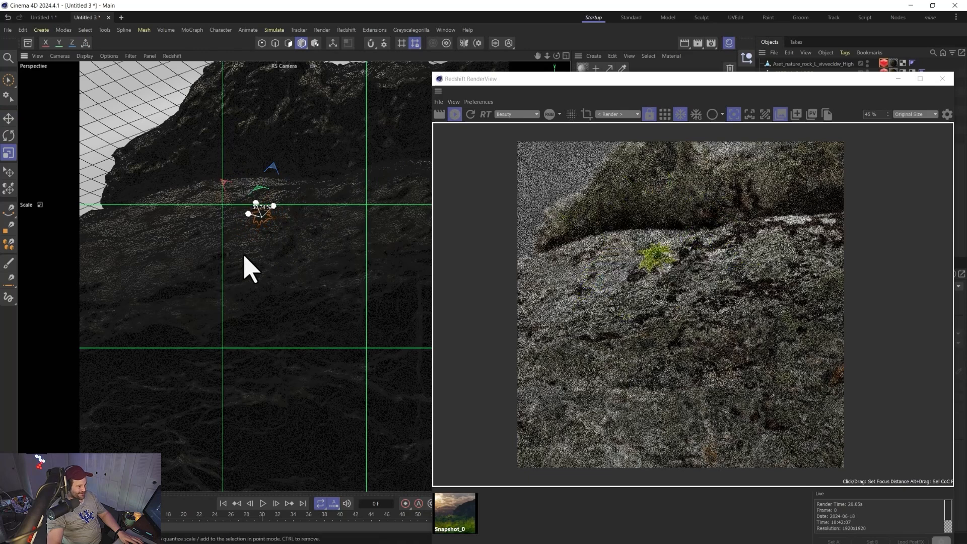
key("e")
left_click_drag(281, 190, 300, 251)
left_click(10, 172)
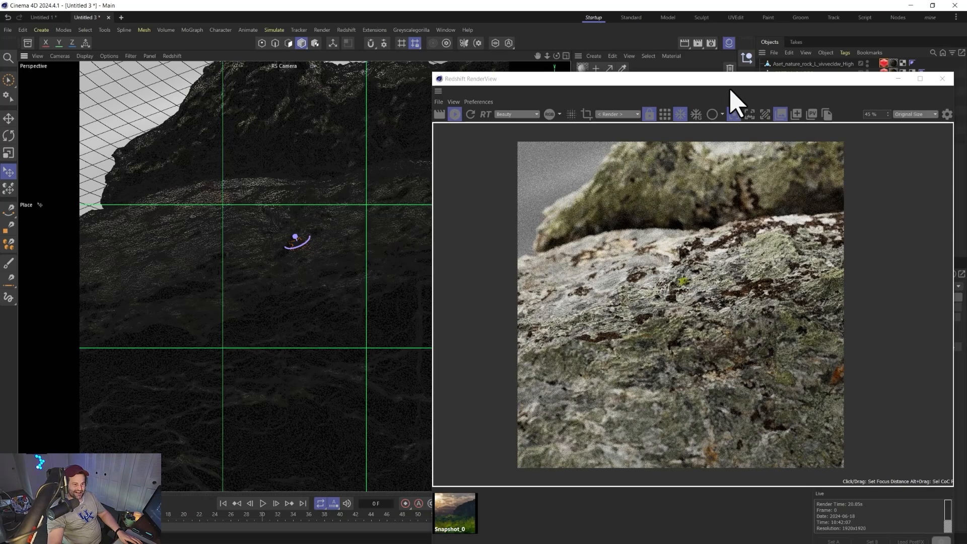
Scatter copies of the tiny fern across the rock in one band with the Scatter Pen
left_click_drag(729, 81, 735, 91)
key("e")
left_click(10, 240)
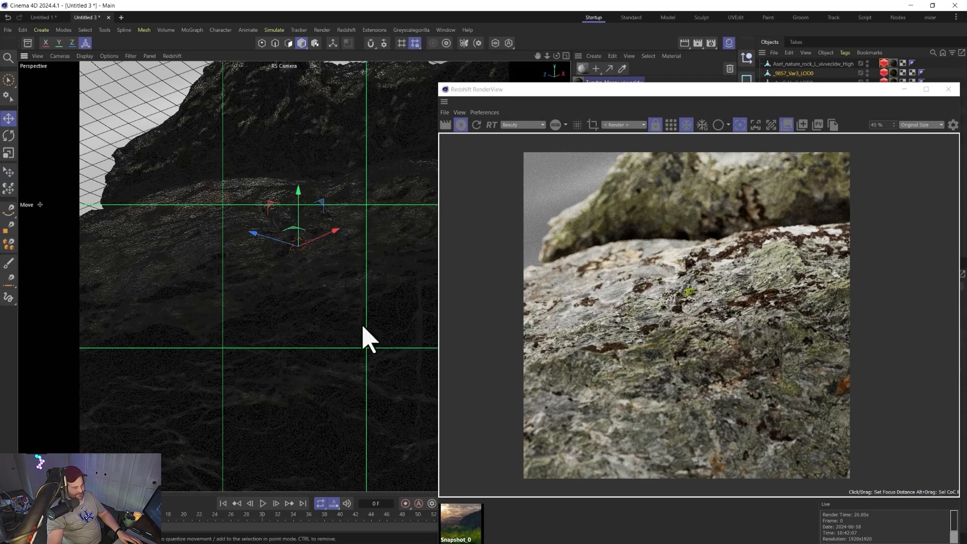
left_click(8, 245)
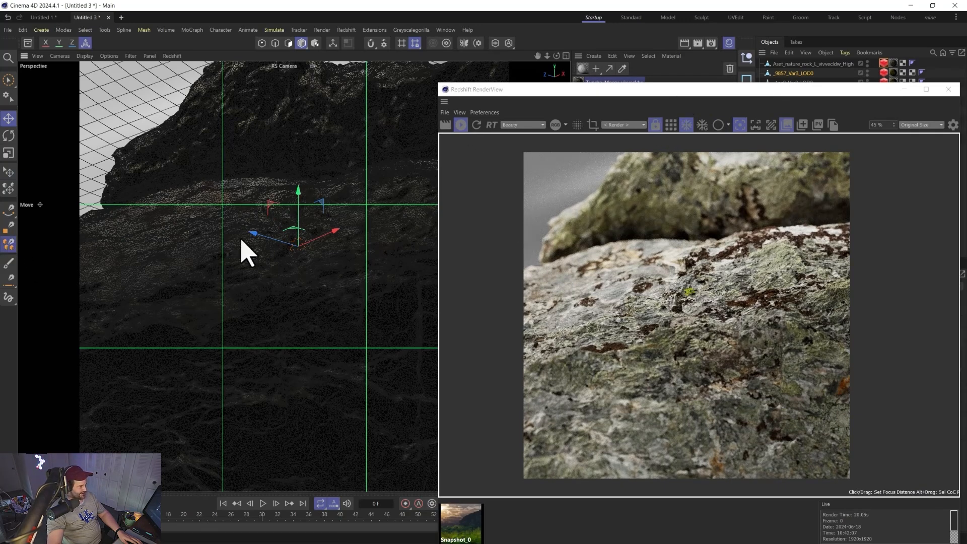
mouse_move(418, 222)
left_mouse_down()
mouse_move(281, 240)
mouse_move(446, 238)
mouse_move(161, 270)
mouse_move(263, 234)
left_mouse_up()
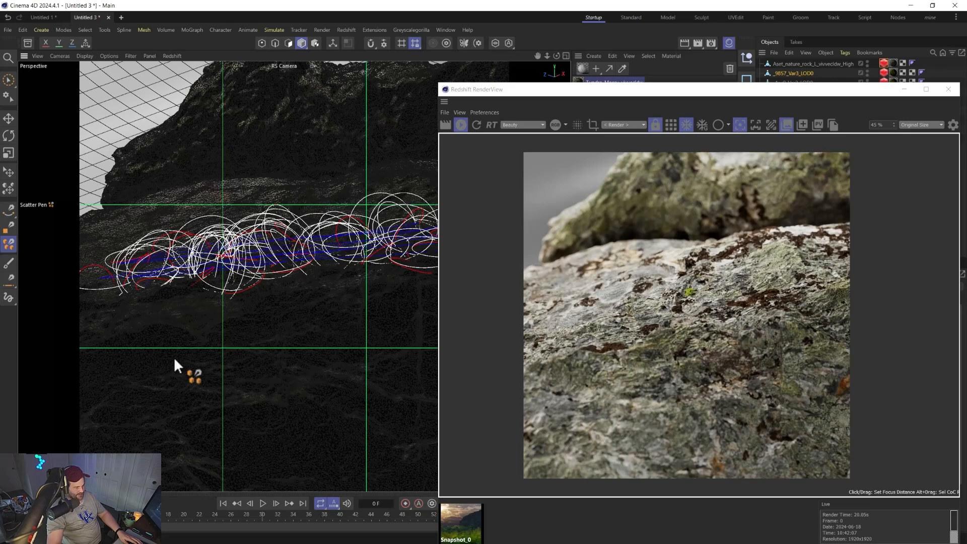
Set the Scatter Pen's Count to 50 and Object Spacing to -8 cm, and paint a denser band of ferns across the rock
left_click_drag(711, 91, 0, 252)
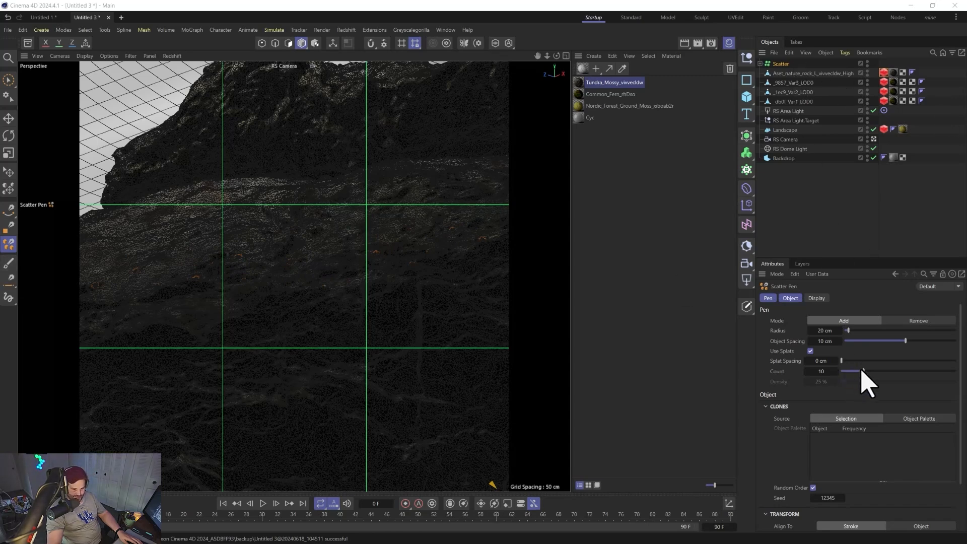
left_click_drag(862, 372, 960, 373)
left_click_drag(902, 341, 900, 343)
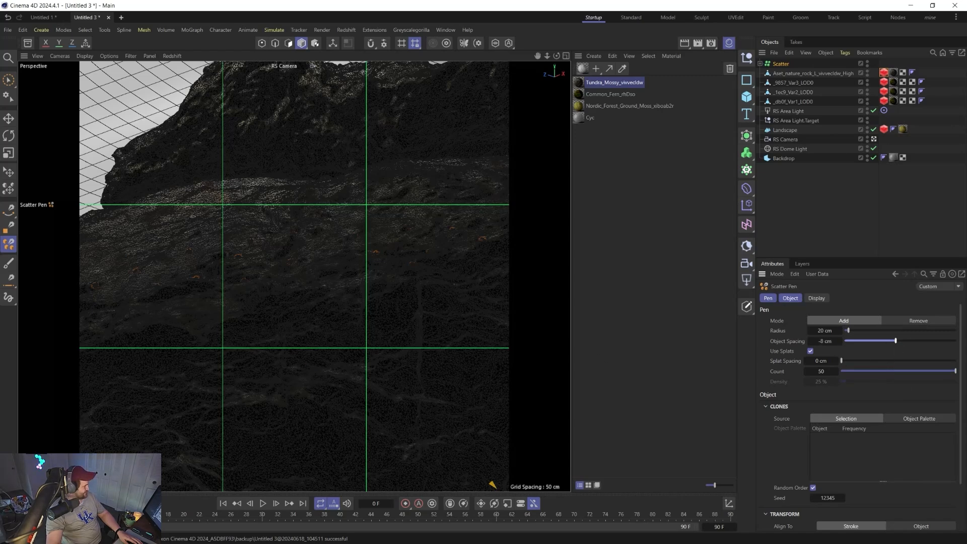
mouse_move(410, 253)
left_mouse_down()
mouse_move(216, 270)
mouse_move(147, 292)
mouse_move(235, 273)
mouse_move(77, 292)
left_mouse_up()
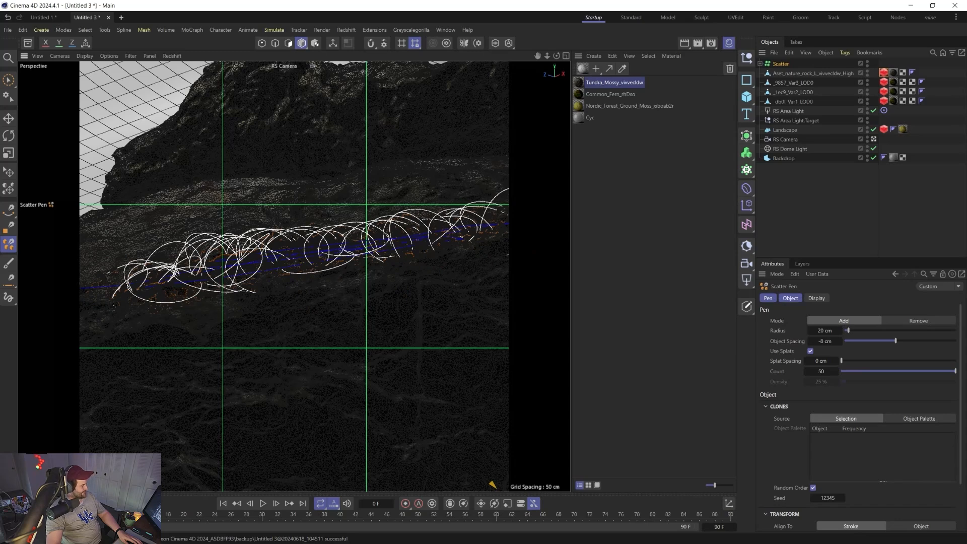
left_click_drag(0, 251, 426, 34)
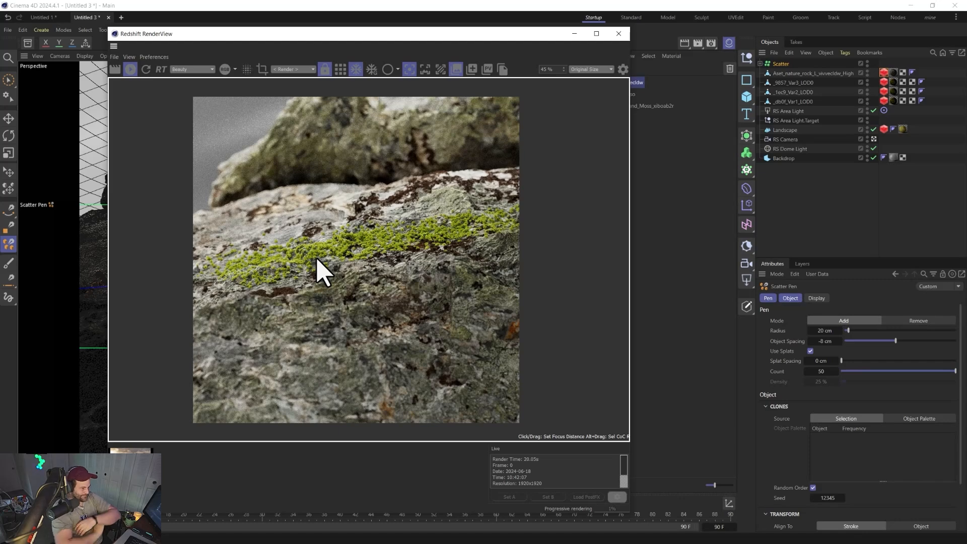
Scale the source fern _9857_Var3_LOD0 up to about 222% to enlarge the scattered copies
left_click(801, 93)
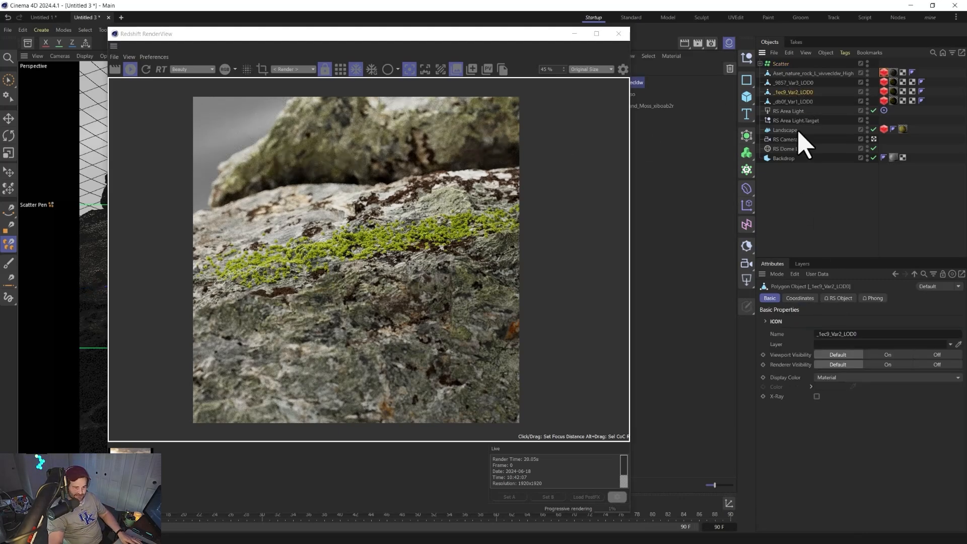
key("t")
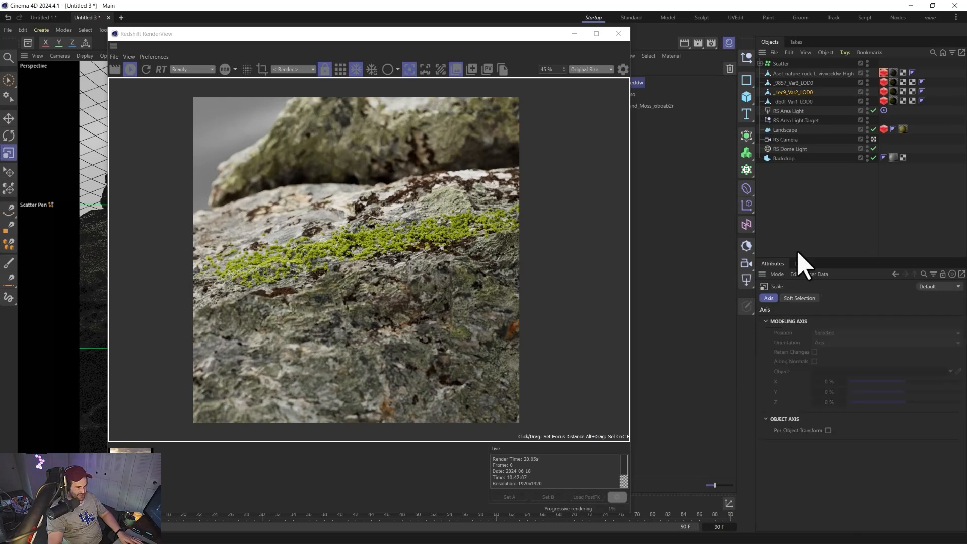
left_click_drag(411, 34, 856, 32)
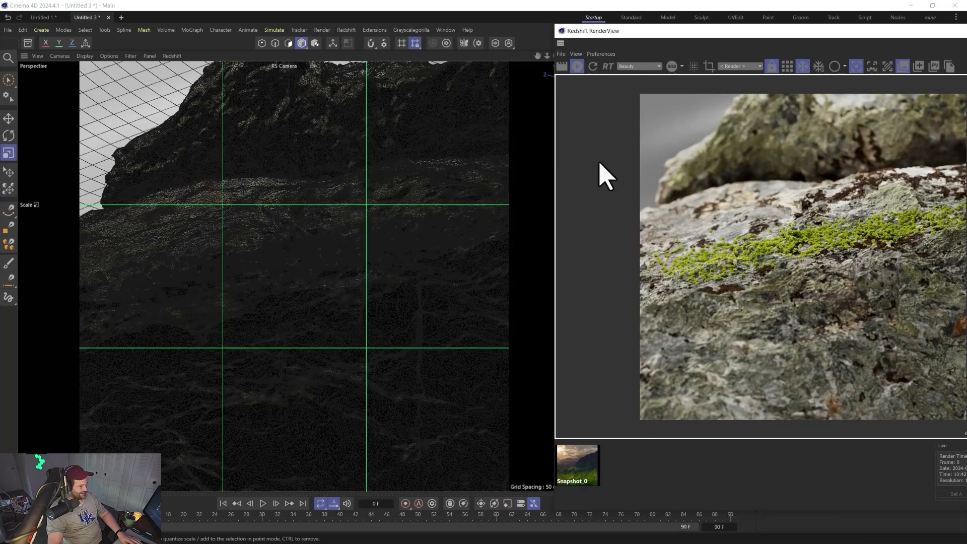
left_click_drag(752, 33, 759, 131)
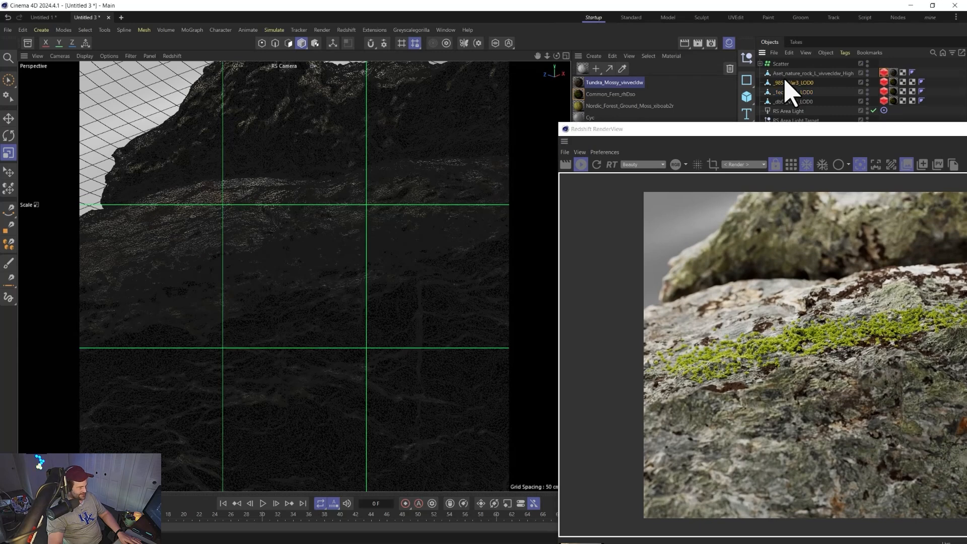
left_click_drag(371, 272, 287, 91)
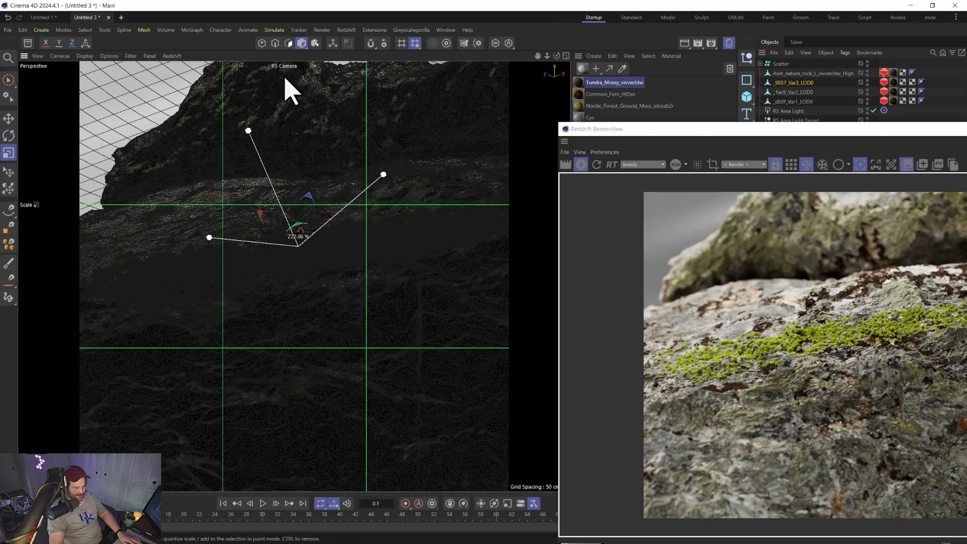
left_click_drag(706, 129, 277, 54)
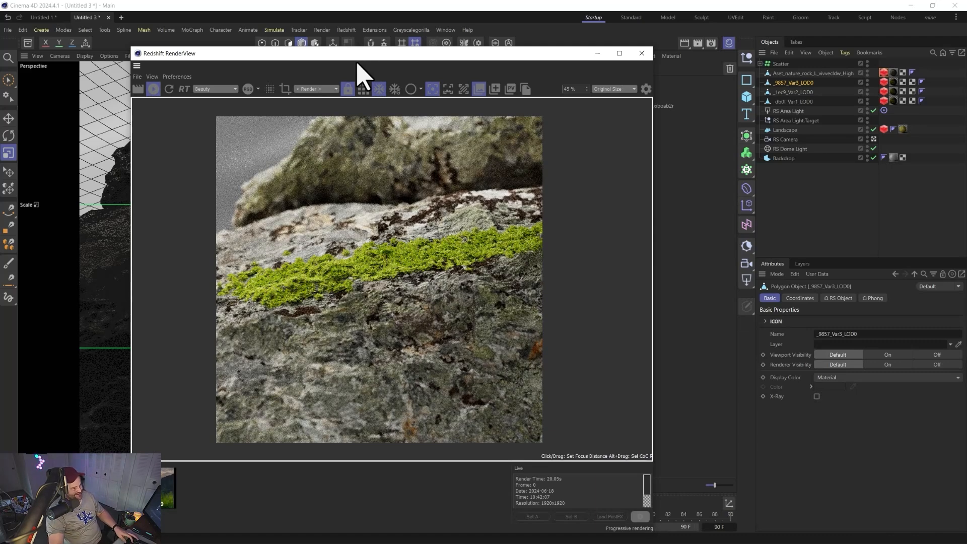
Turn off the camera's Bokeh and reframe the view close to the scattered green patch on the rock
left_click_drag(366, 56, 720, 68)
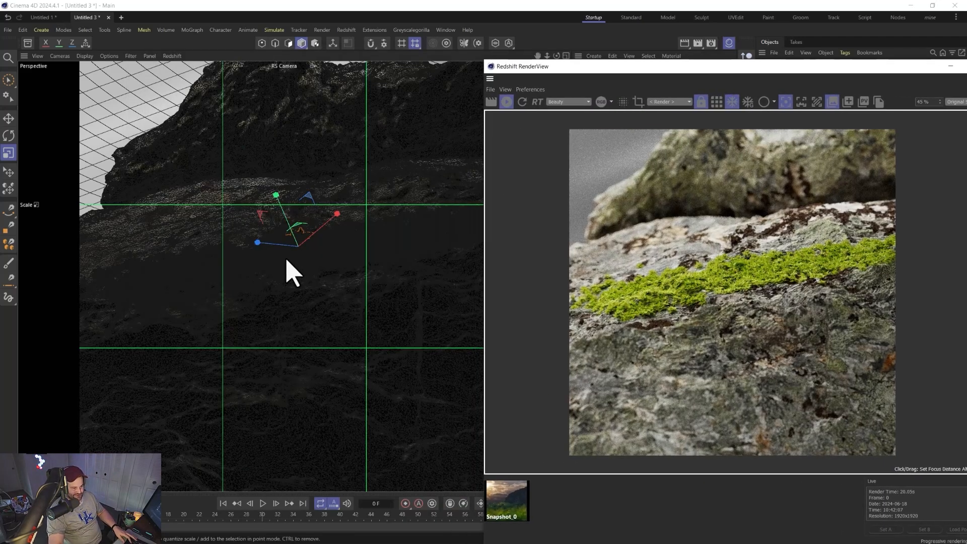
mouse_move(290, 376)
right_mouse_down("alt")
mouse_move(287, 539)
mouse_move(289, 504)
right_mouse_up("alt")
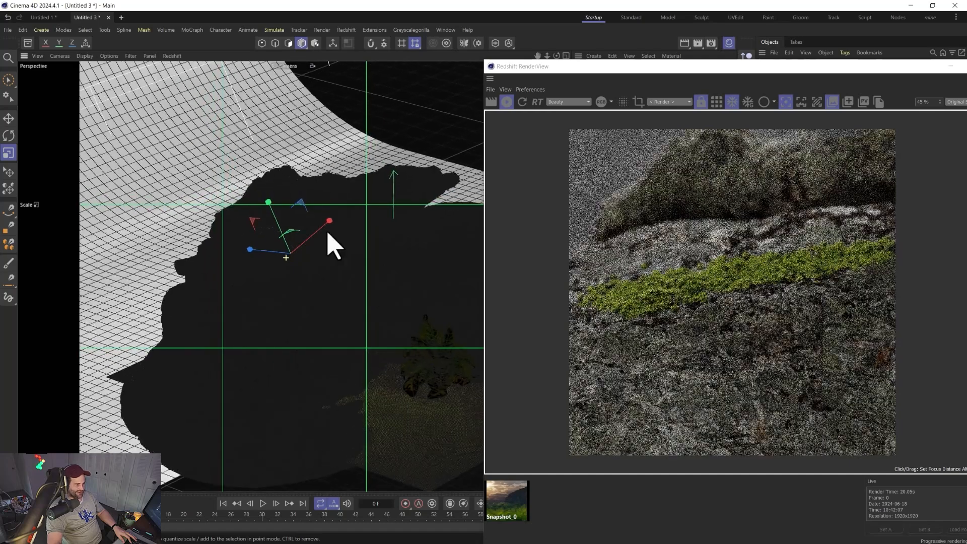
left_click_drag(509, 66, 176, 44)
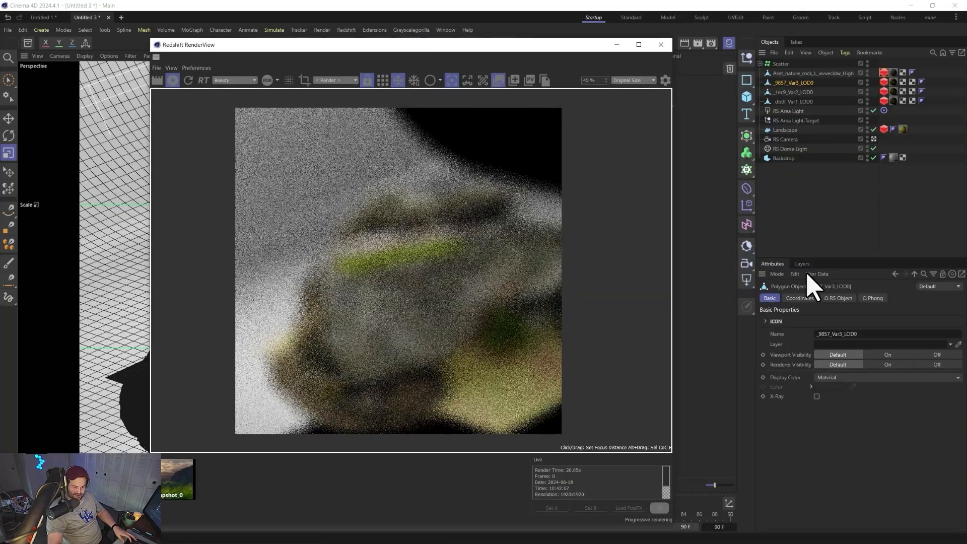
left_click(788, 139)
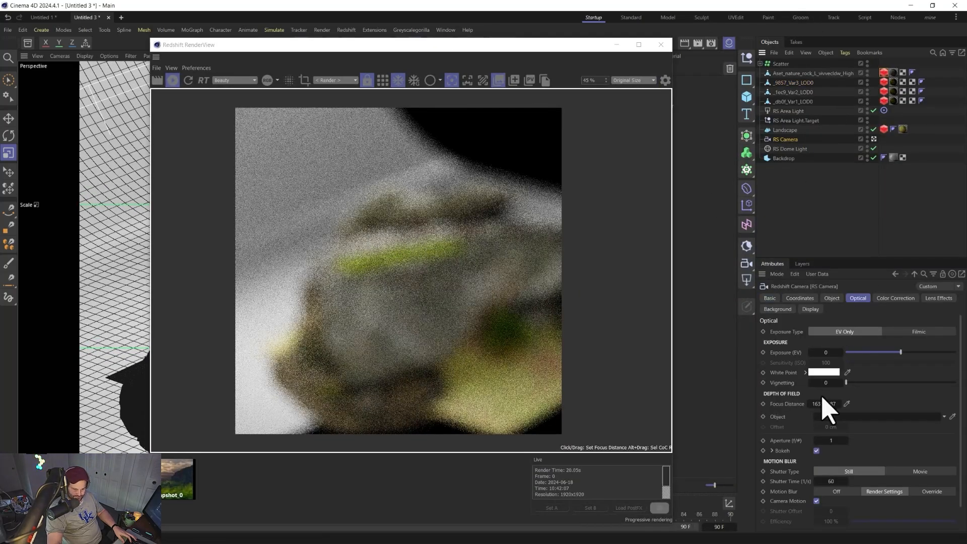
left_click(818, 453)
left_click_drag(434, 47, 590, 35)
left_click_drag(149, 280, 186, 348, "alt")
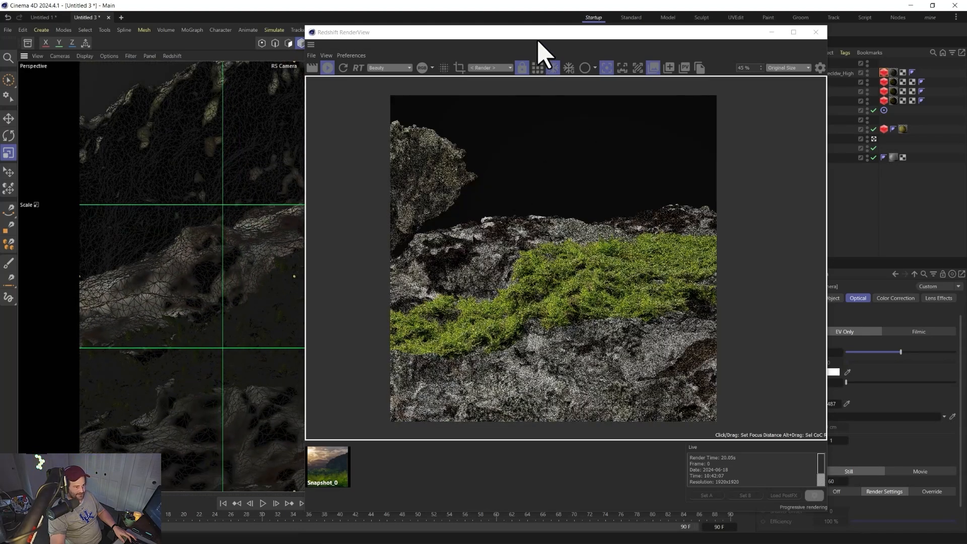
left_click_drag(536, 36, 310, 54)
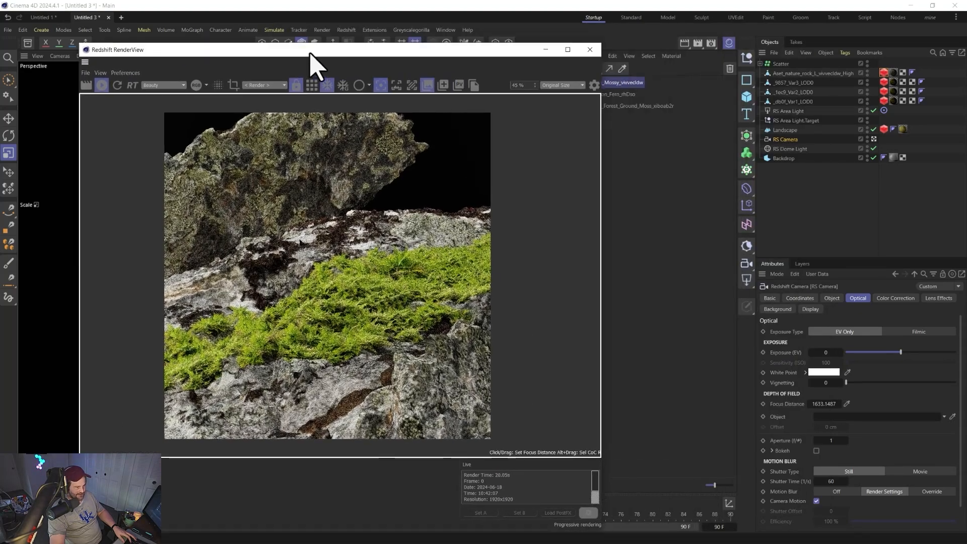
Re-enable the camera's Bokeh, focus on the green patch in the live render, and raise the aperture f-number for less blur
left_click(817, 451)
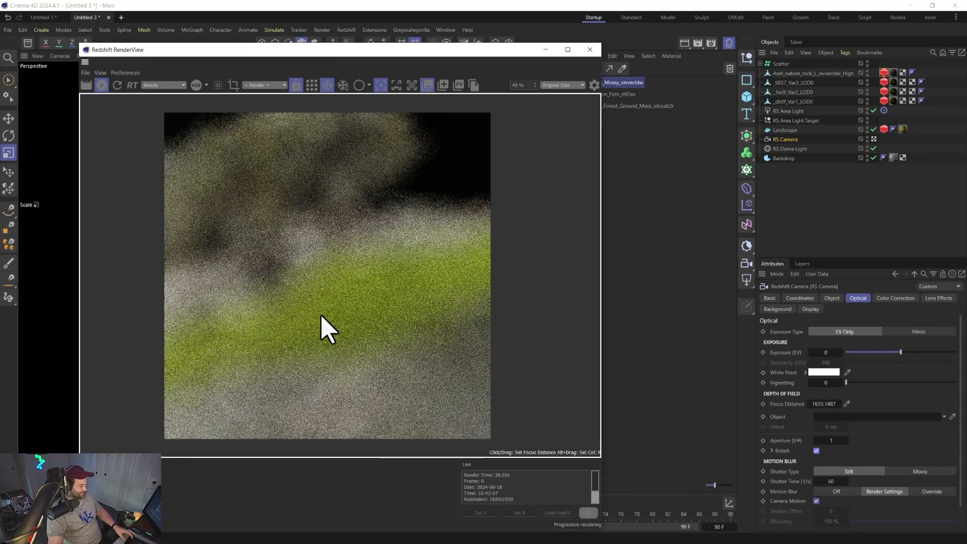
left_click(321, 316)
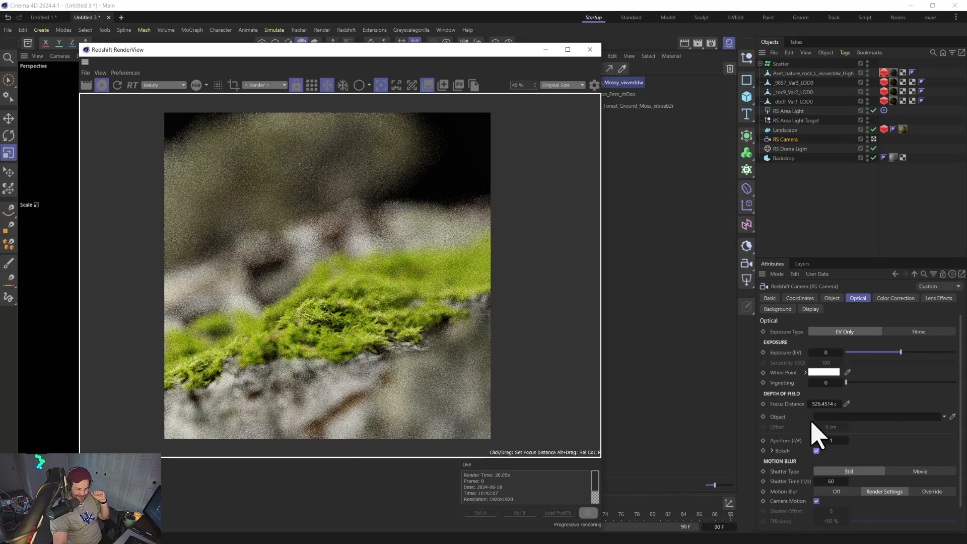
double_click(829, 441)
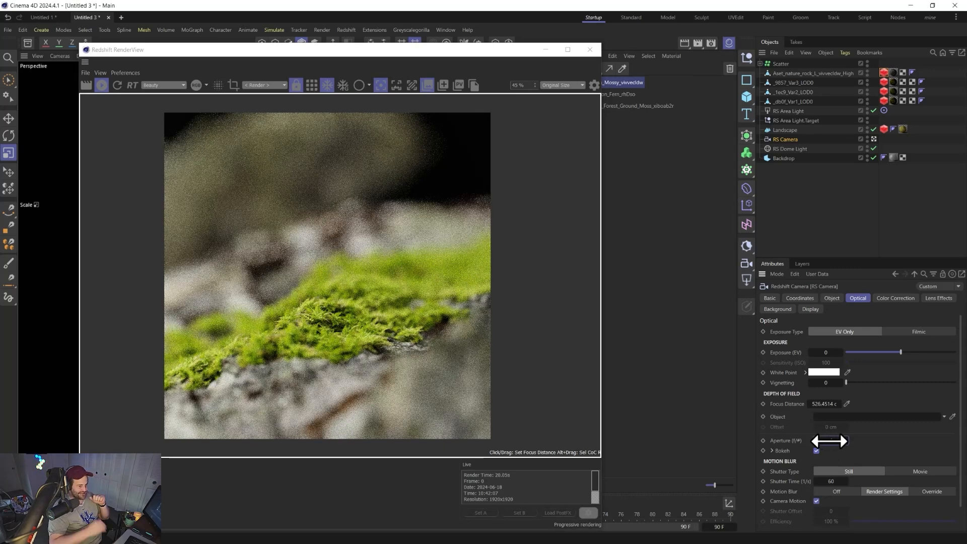
key("Return")
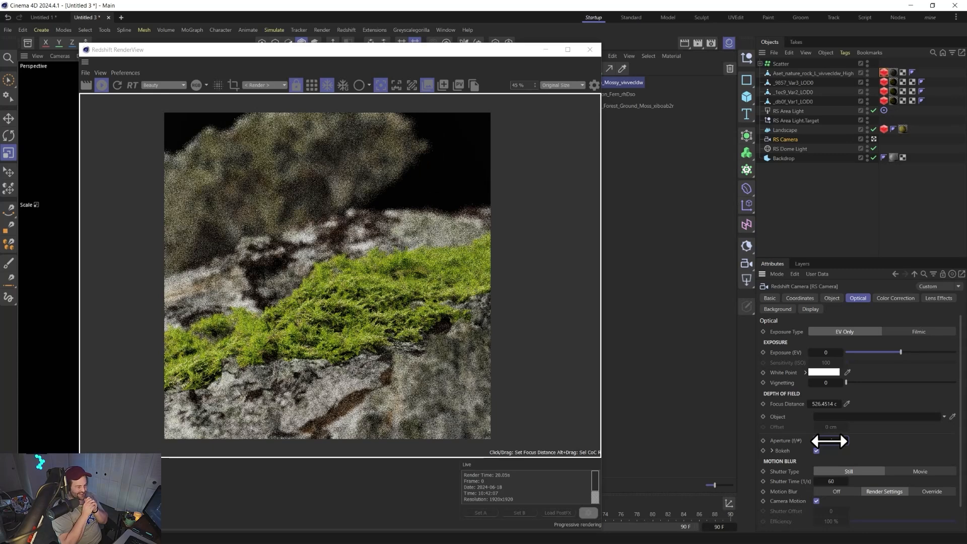